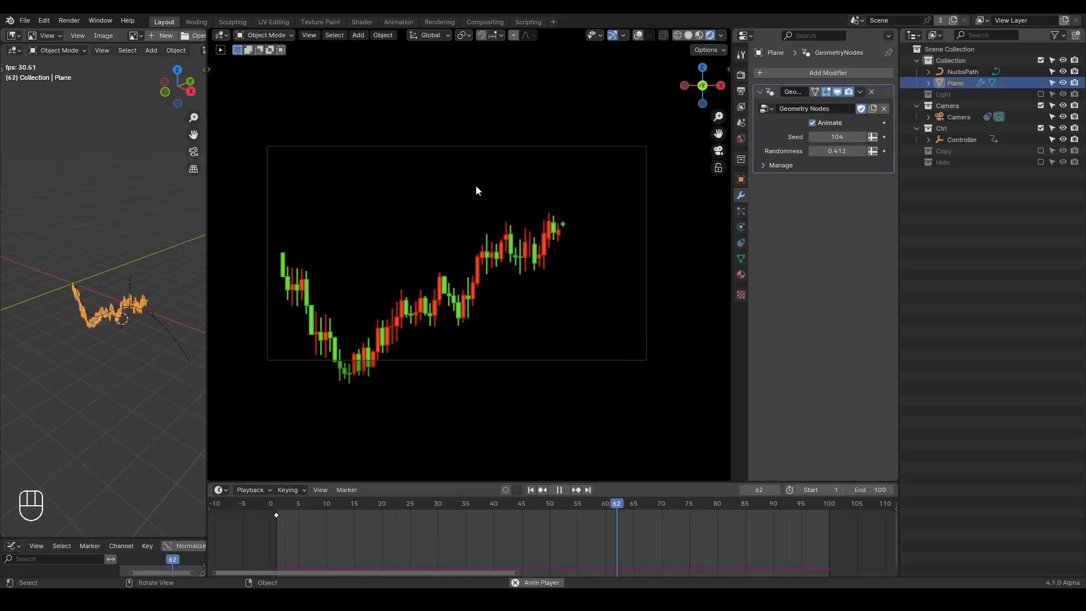
Play back the finished candlestick chart animation in the camera view.
click(507, 176)
key(space)
key(space)
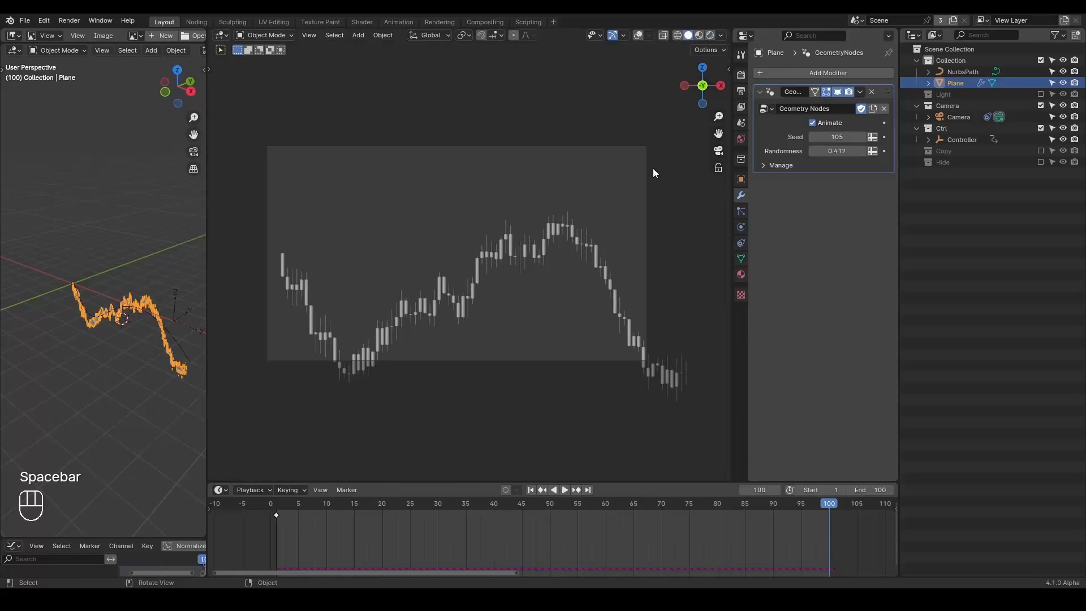
key(shift+space)
key(space)
key(shift+ctrl+alt+w)
key(shift+ctrl+alt+q)
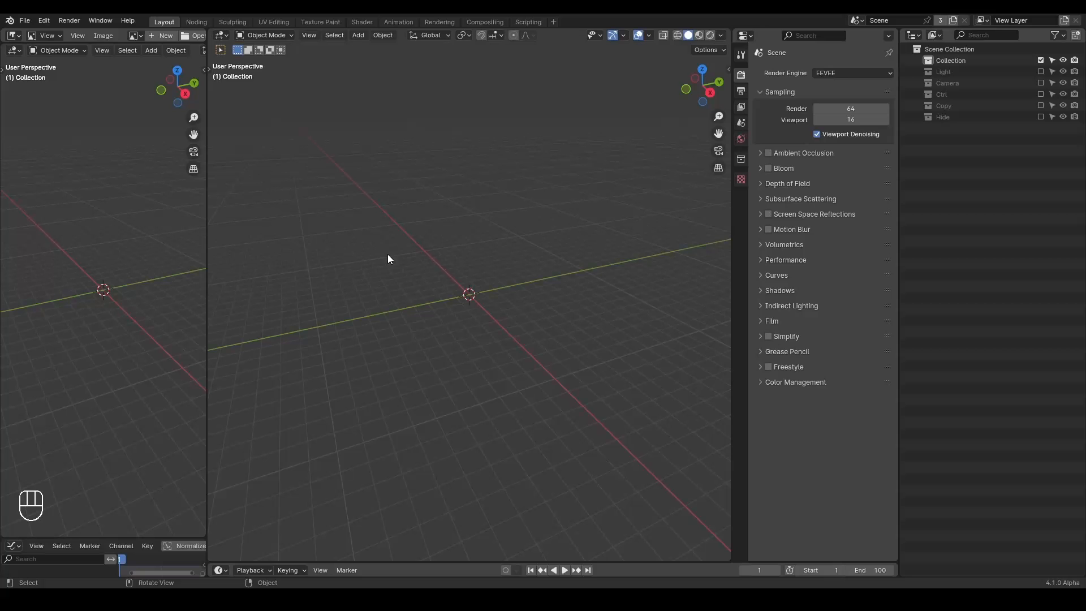
key(ctrl+alt+shift+q)
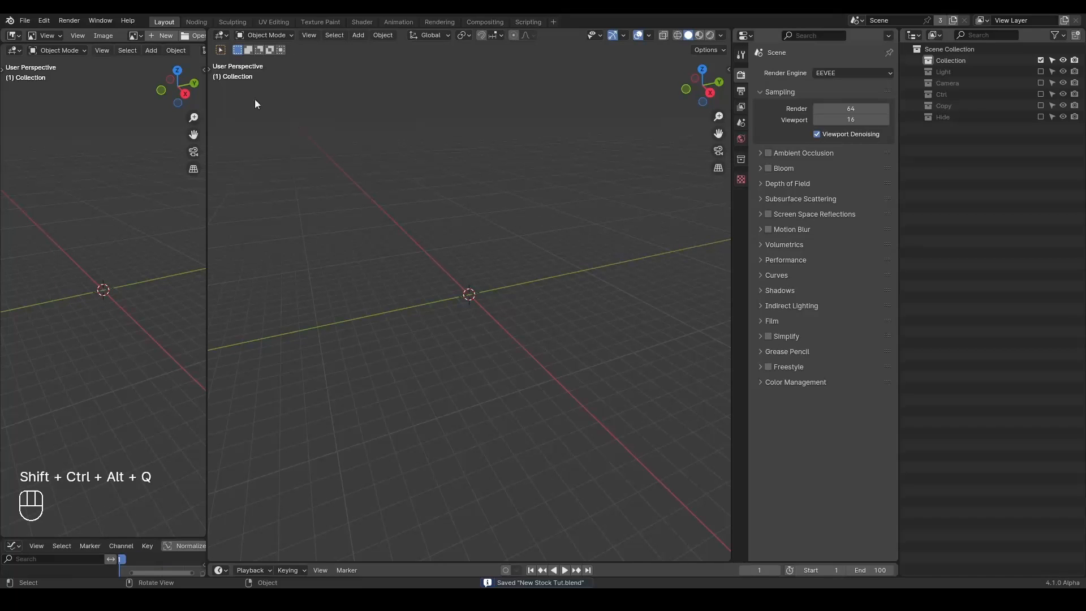
Switch to the Noding workspace and add a plane with a new Geometry Nodes tree.
click(188, 22)
key(shift+a)
mouse_move(653, 174)
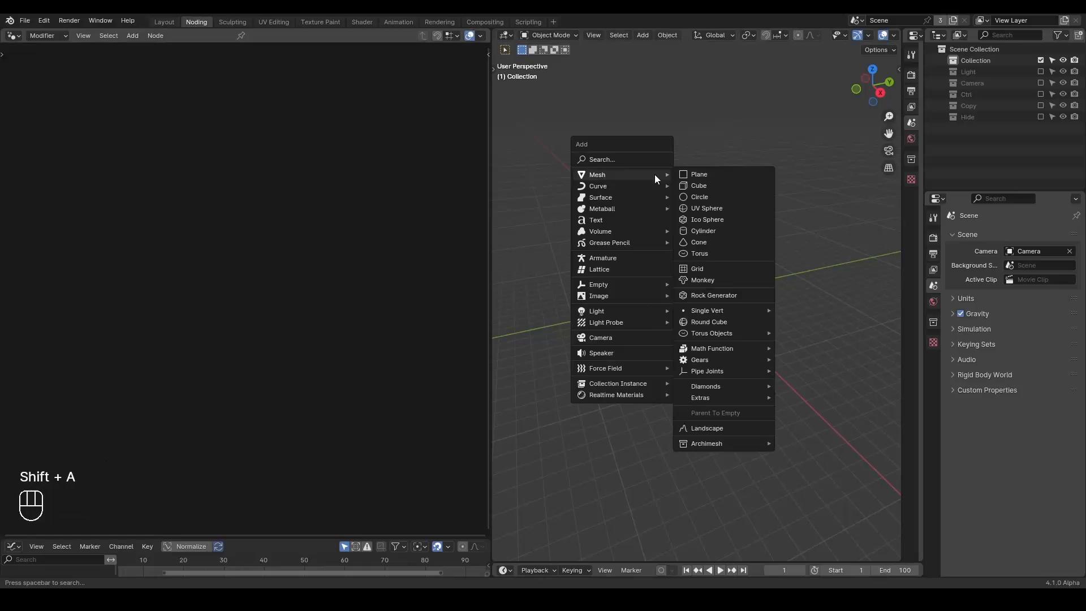
click(707, 174)
click(220, 36)
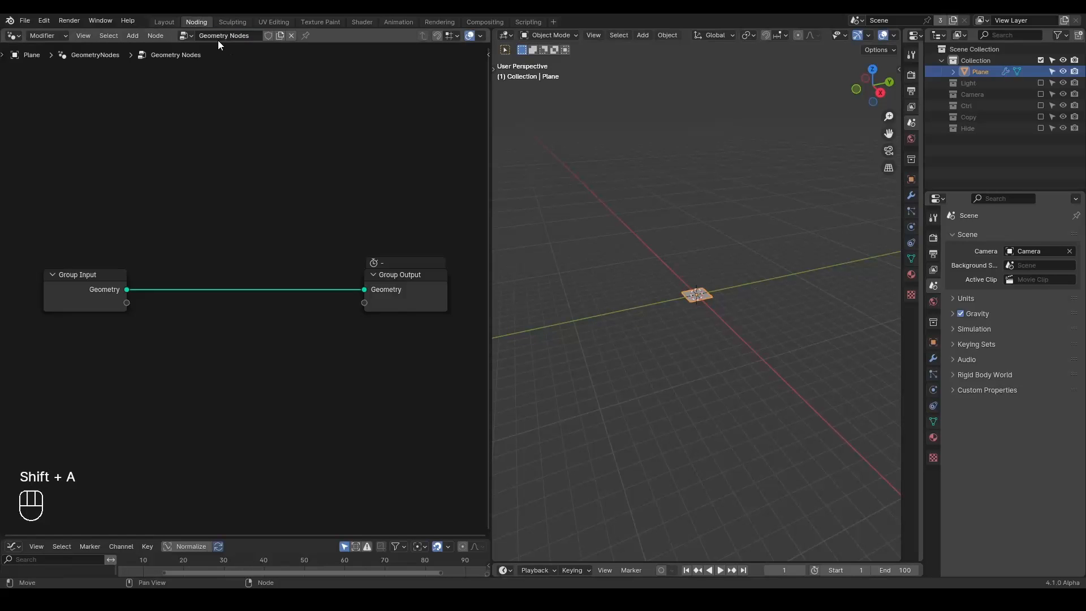
Replace the Group Input node with a G_Curve Linear node connected to the Group Output.
drag(190, 180, 70, 356)
key(x)
key(ctrl+a)
text(curve linear)
key(Return)
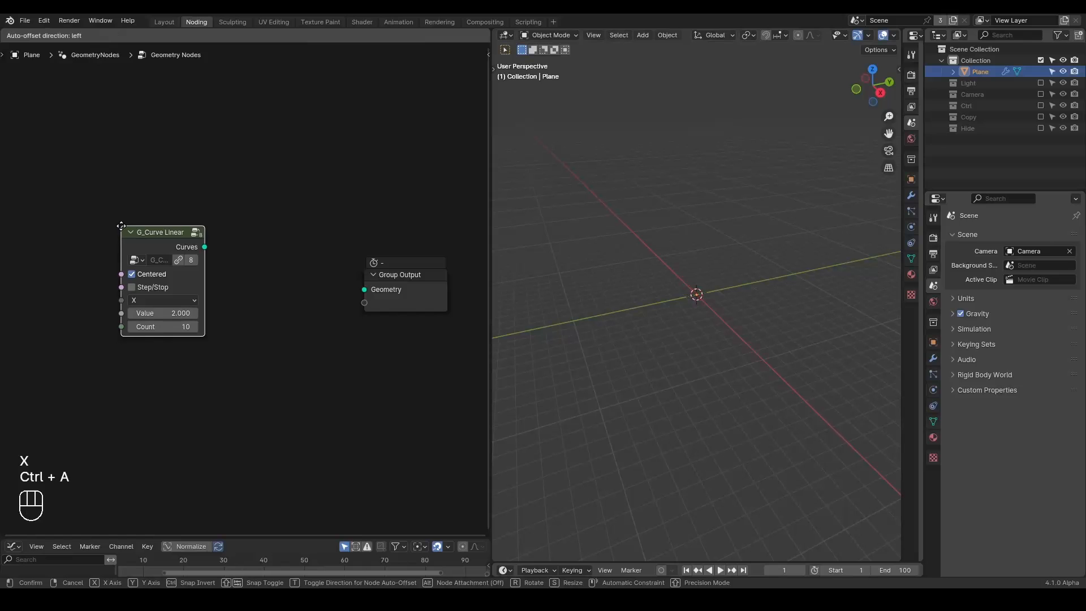
click(120, 193)
alt+shift+click(159, 211)
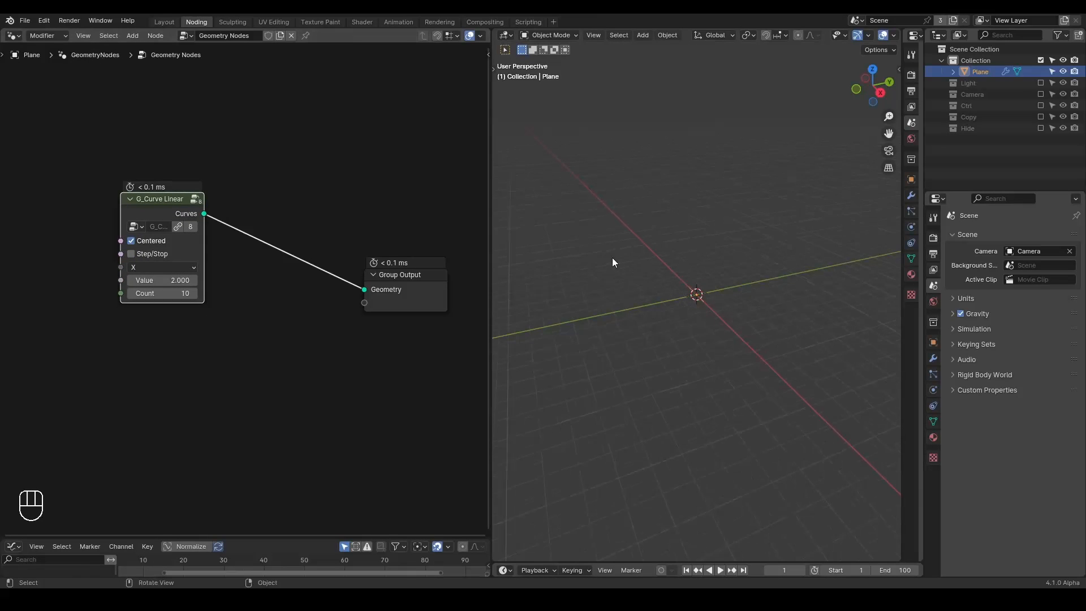
Insert an Instance on Points node between the G_Curve Linear node and the Group Output.
middle_drag(612, 262, 688, 252)
middle_drag(240, 269, 248, 242)
key(ctrl+a)
text(instance on)
key(Return)
click(250, 190)
middle_drag(249, 190, 358, 146)
Duplicate the G_Curve Linear node, preview the copy through the Group Output, and make it a non-centered curve along Z.
drag(260, 125, 182, 102)
key(shift+d)
click(215, 230)
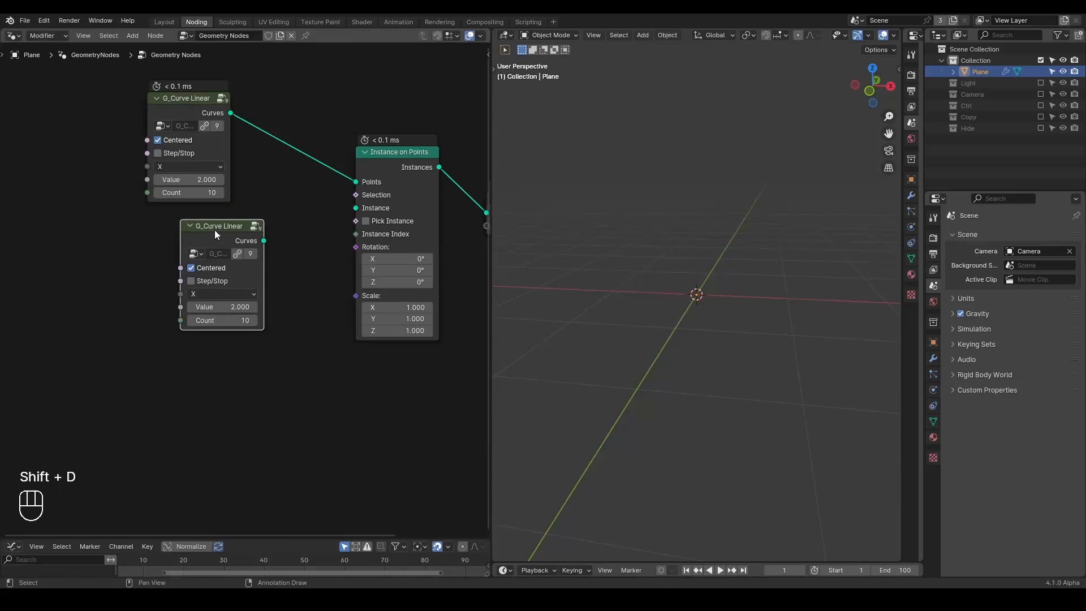
alt+shift+click(232, 235)
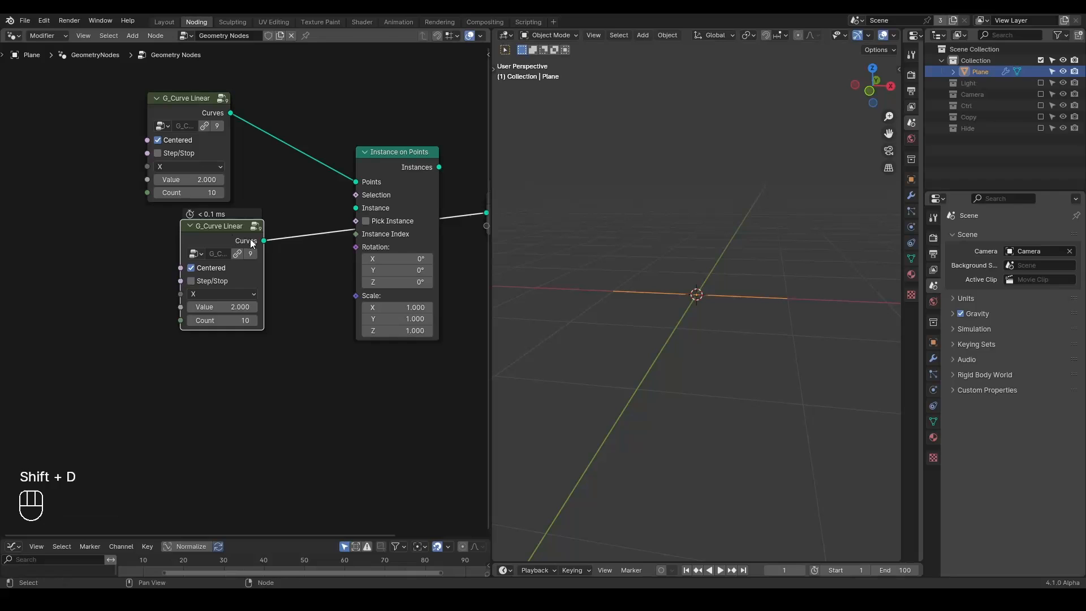
click(239, 294)
click(233, 347)
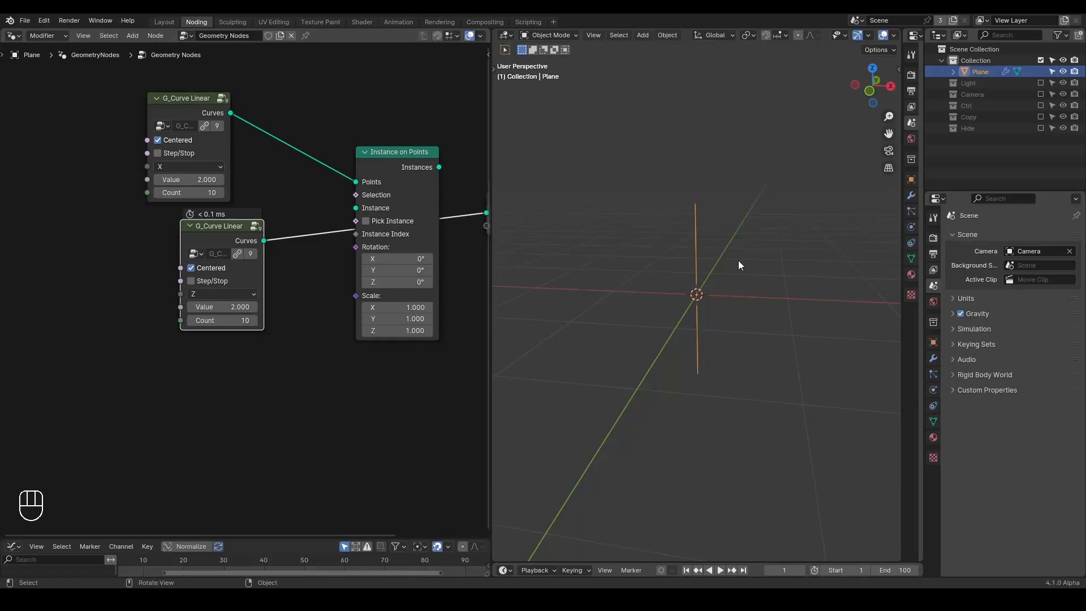
click(210, 268)
Link the Z curve as the Instance, set its Value to 1, and connect Instance on Points to the Group Output.
drag(264, 241, 361, 202)
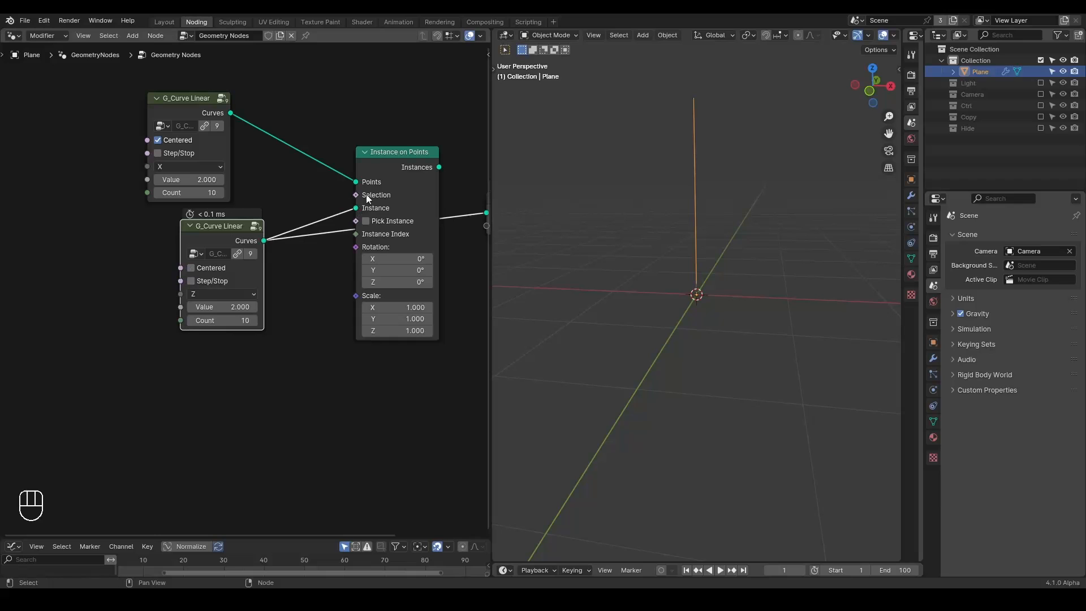
click(224, 306)
text(1)
key(Return)
middle_drag(290, 296, 257, 305)
alt+shift+click(369, 169)
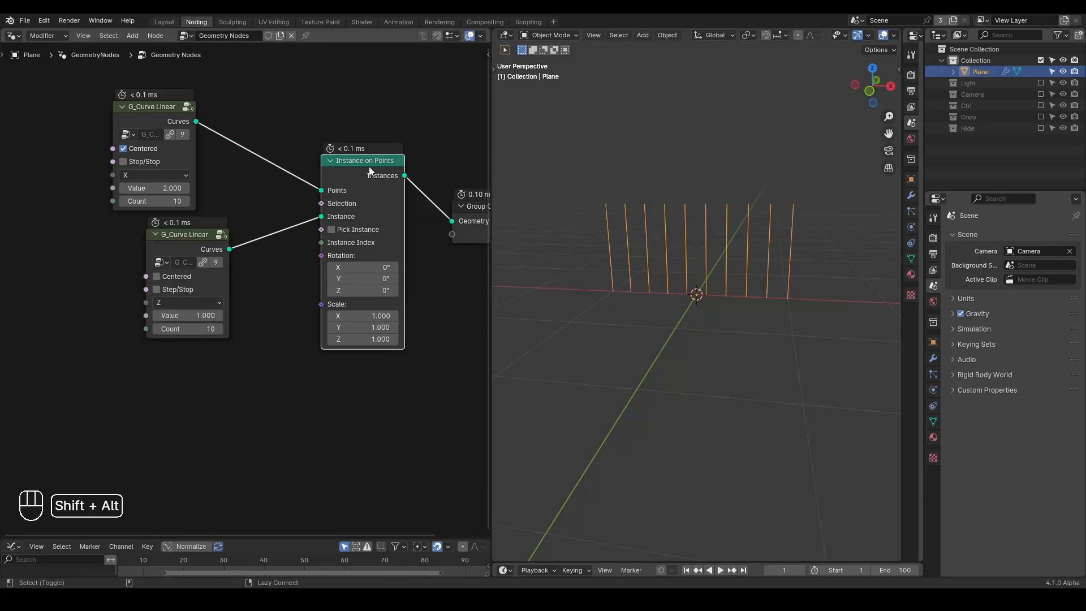
middle_drag(284, 269, 302, 265)
middle_drag(542, 255, 583, 257)
Annotate the vertical curves with a handwritten 1m and write 2 and 2m below the nodes.
drag(205, 235, 204, 247)
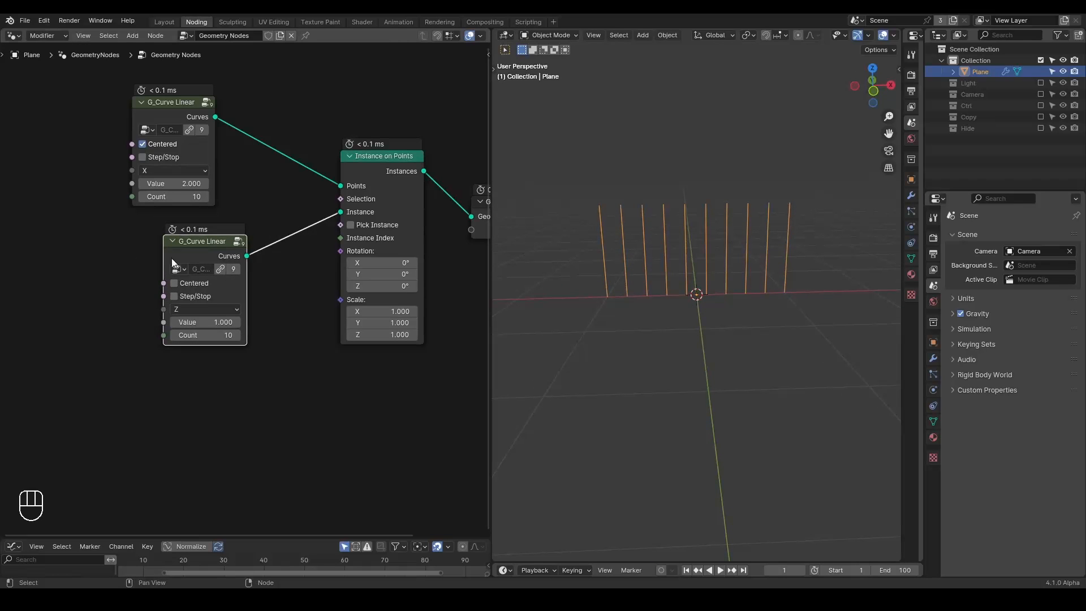
key(d)
drag(550, 233, 582, 263)
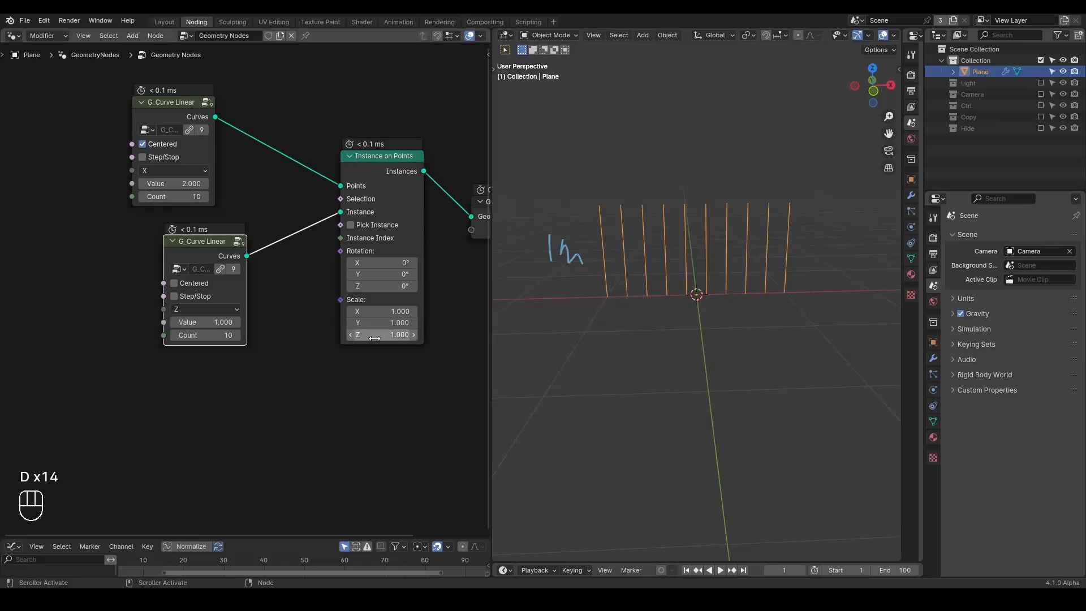
key(d)
click(299, 374)
key(d)
drag(284, 360, 302, 393)
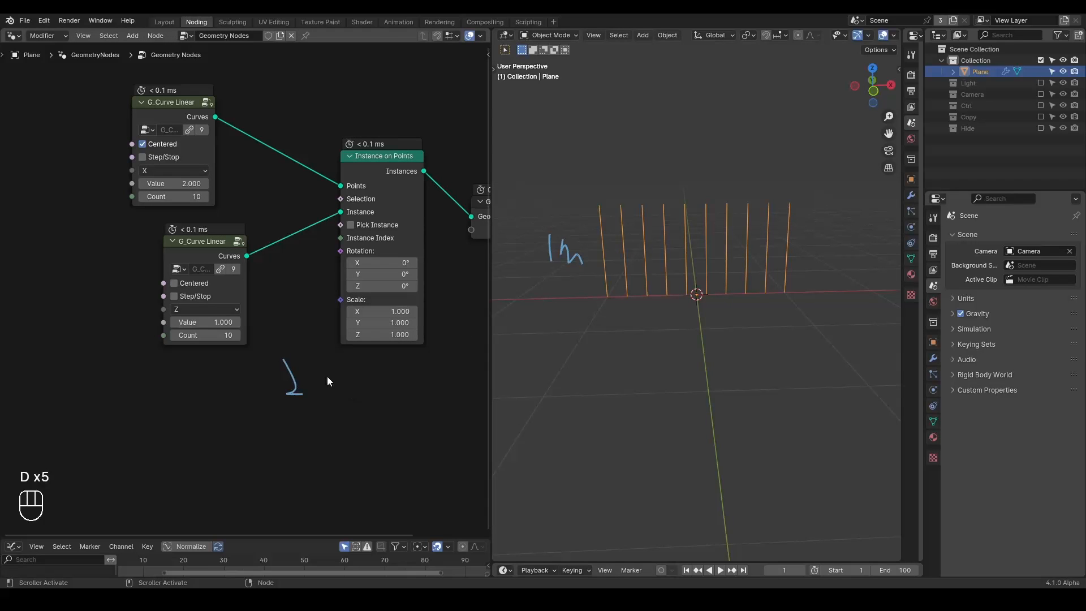
mouse_move(369, 363)
mouse_down()
mouse_move(396, 390)
mouse_move(421, 368)
mouse_move(444, 373)
mouse_move(451, 395)
mouse_up()
key(d)
key(d)
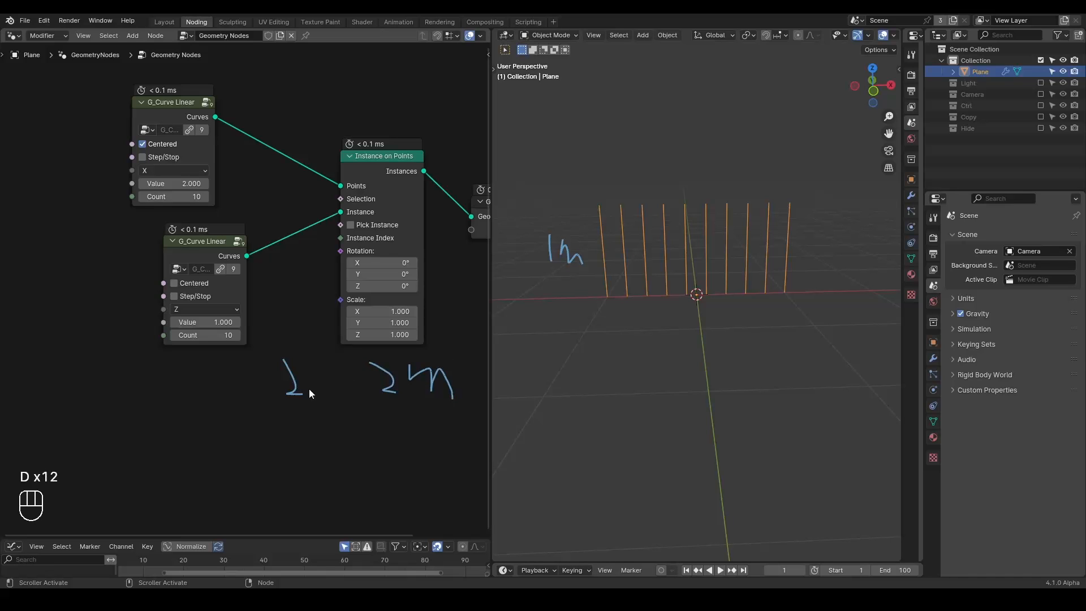
Make room after the X-axis G_Curve Linear node and insert a Set Position node before Instance on Points.
drag(198, 121, 65, 123)
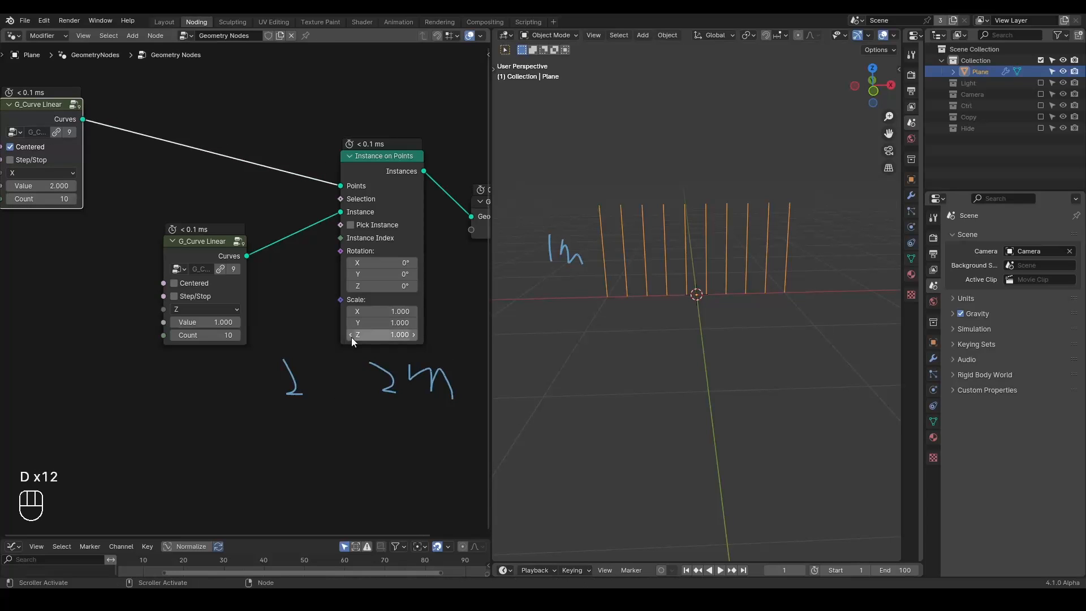
key(ctrl+a)
text(setpo)
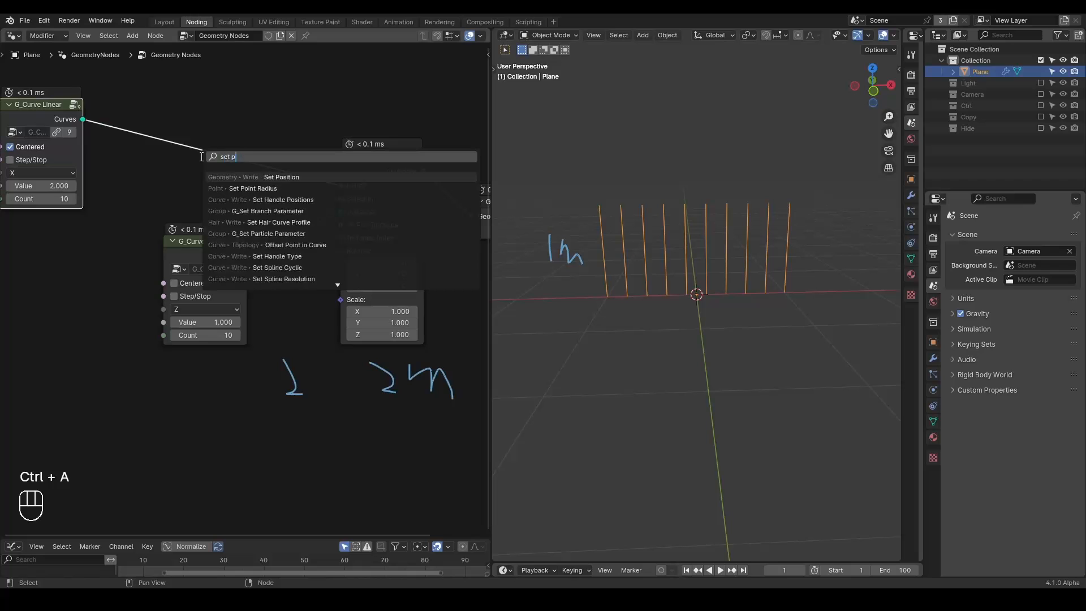
key(Return)
click(182, 99)
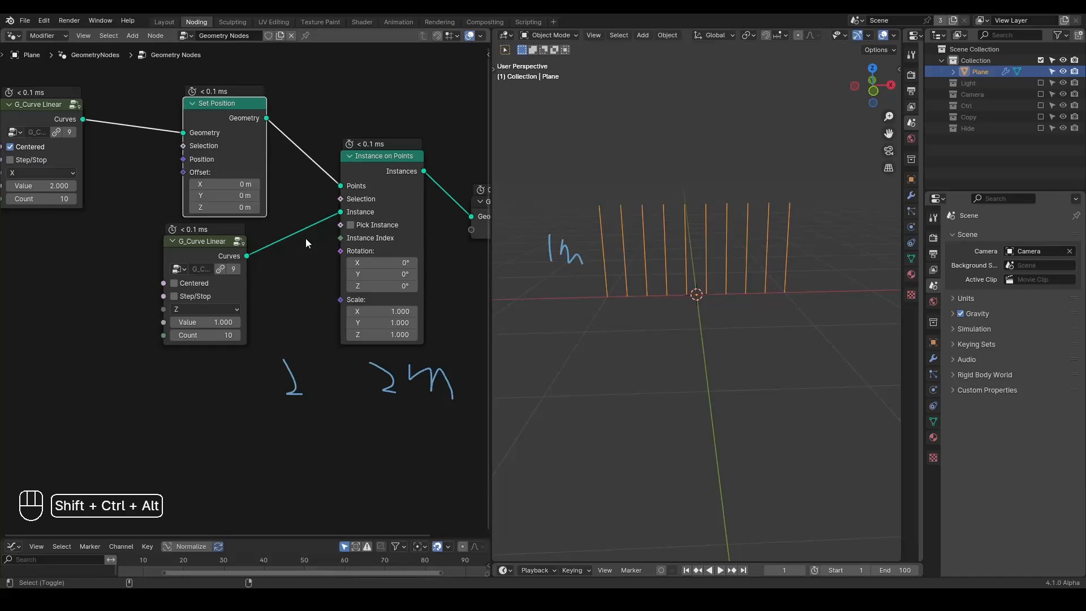
key(ctrl+alt+shift+w)
key(ctrl+alt+shift+q)
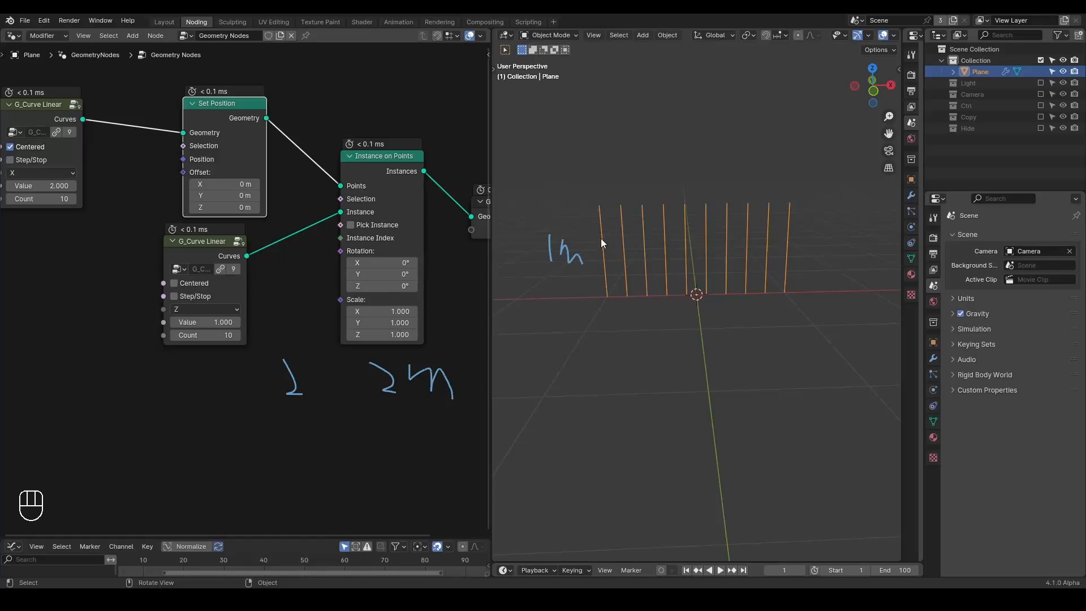
Sketch two vertical annotation strokes above the curves in the viewport, the second one stepped higher than the first.
shift+middle_drag(601, 244, 592, 298)
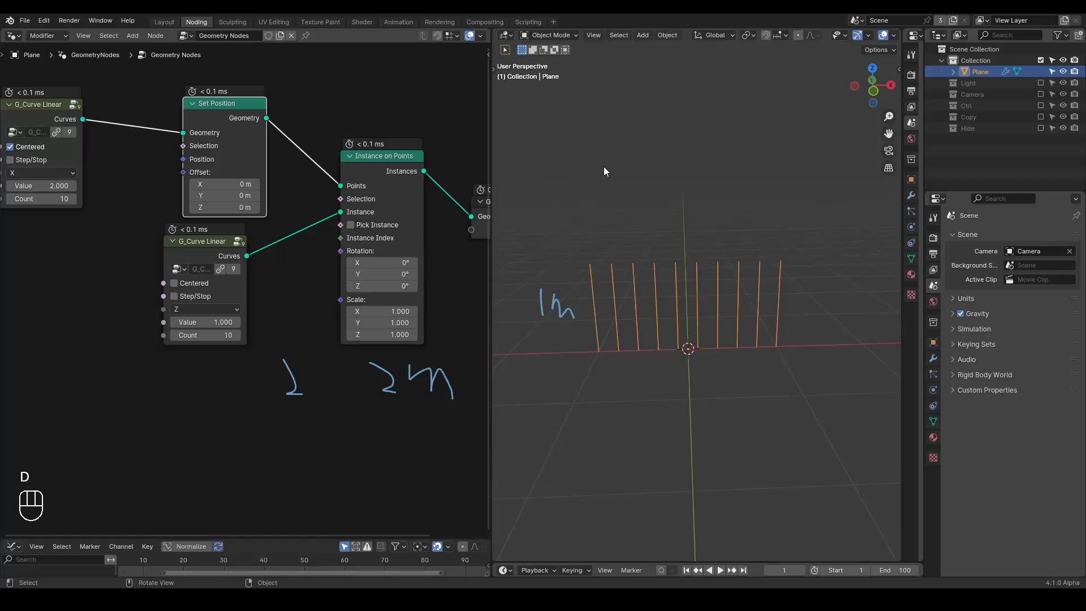
drag(607, 201, 608, 253)
drag(635, 146, 634, 199)
Shift the Z-axis G_Curve Linear node aside and add an Accumulate Field node below the X-axis curve node.
middle_drag(201, 280, 271, 266)
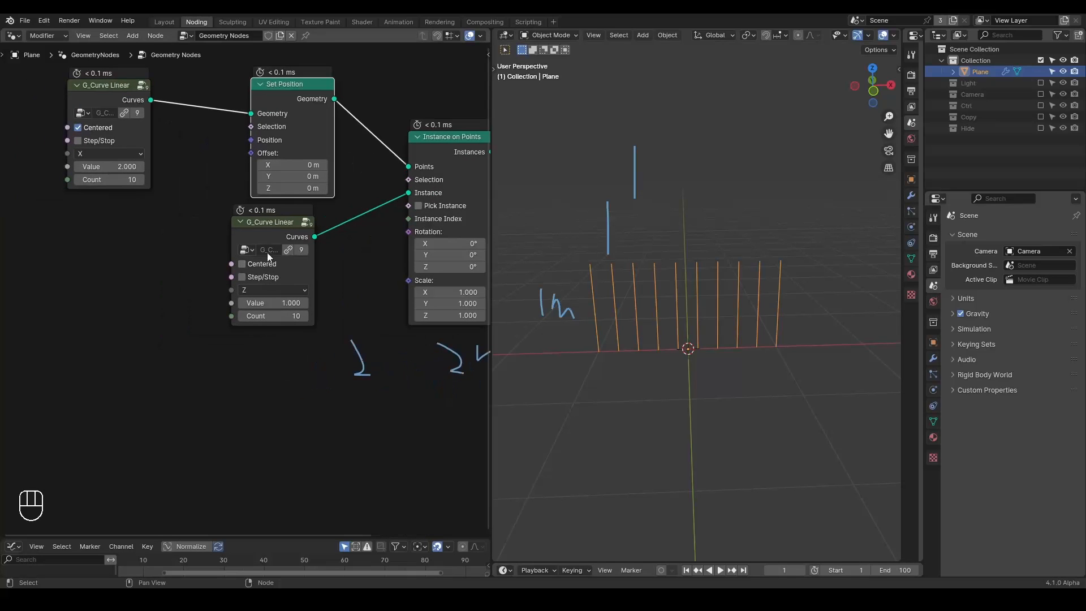
drag(263, 225, 306, 214)
key(ctrl+a)
text(acc)
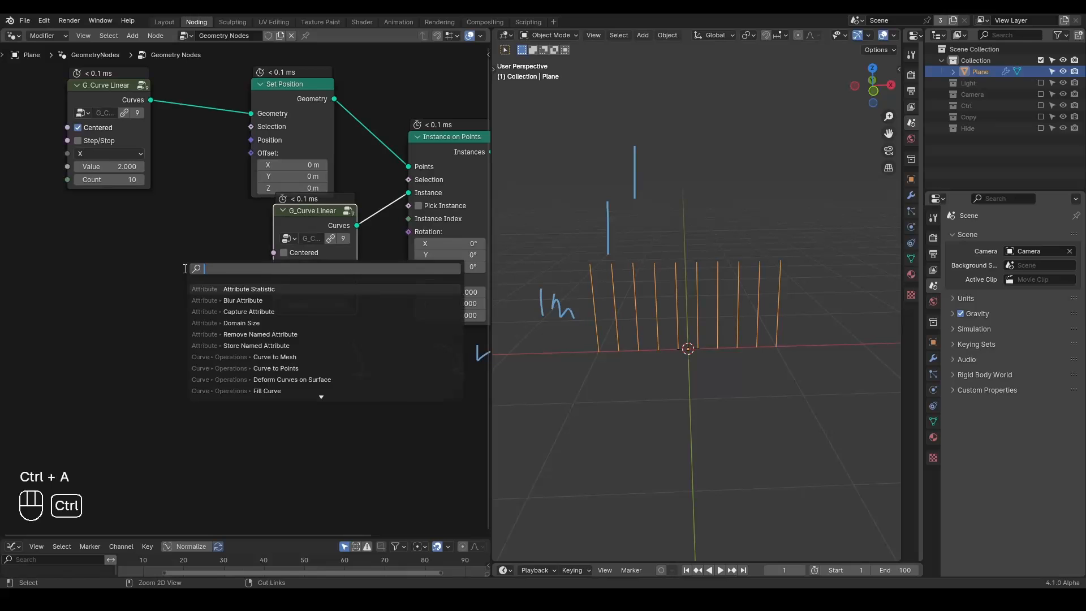
key(Return)
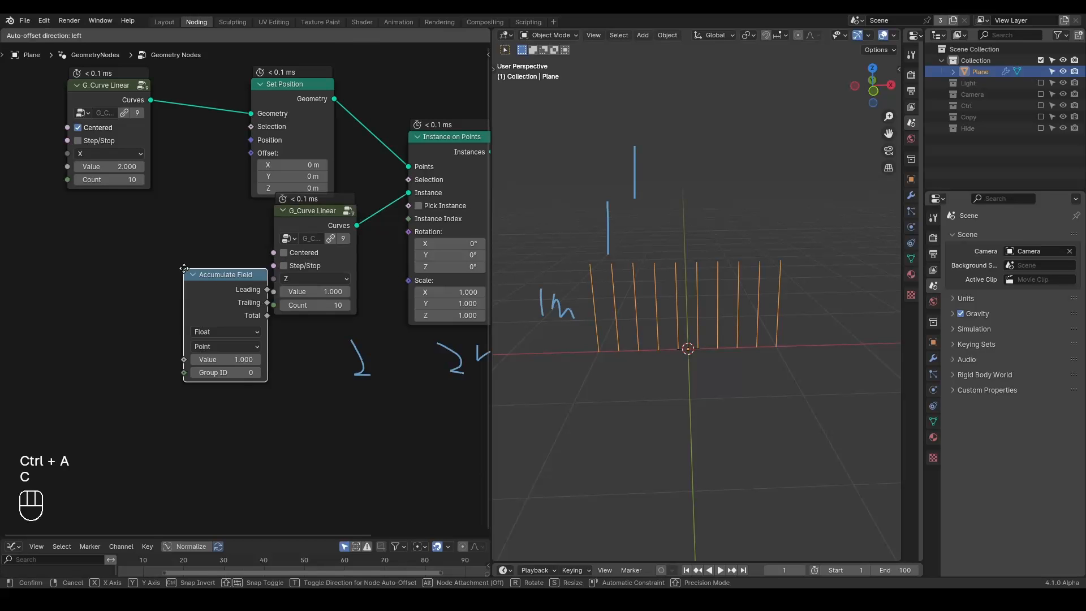
click(124, 219)
Erase the handwritten notes below the nodes.
middle_drag(130, 360, 95, 298)
scroll(95, 298, down, 3)
key(d)
mouse_move(260, 286)
right_down()
mouse_move(351, 305)
mouse_move(340, 307)
right_up()
key(d)
mouse_move(82, 317)
middle_down()
mouse_move(294, 325)
mouse_move(262, 333)
middle_up()
scroll(262, 332, up, 3)
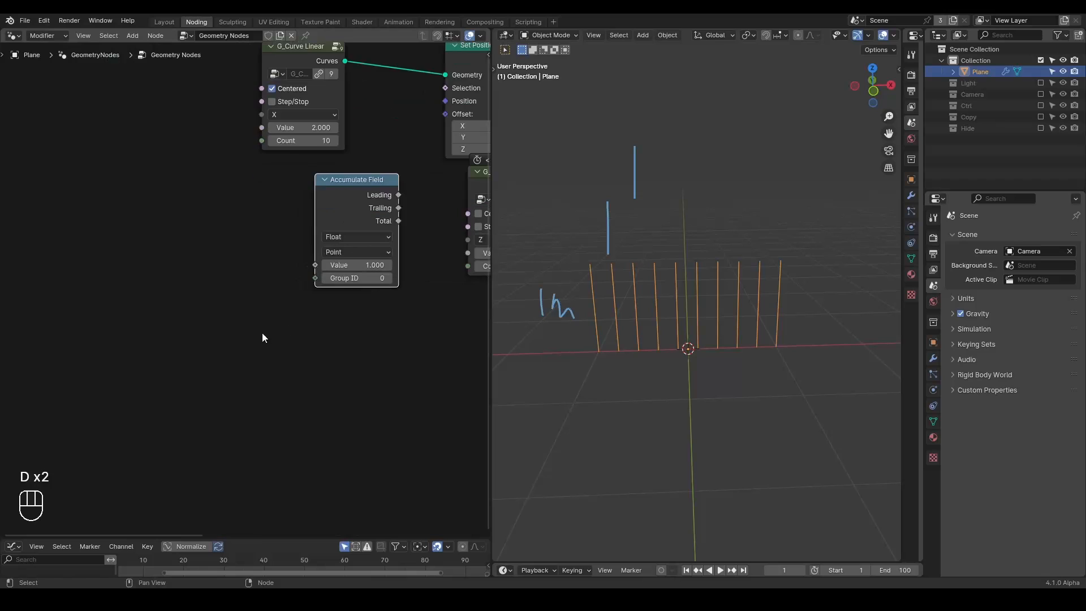
Write the number sequence 0, 1, 2, 3, 4, 5 as an annotation below the Accumulate Field node.
middle_drag(169, 330, 193, 260)
key(d)
drag(90, 253, 118, 266)
drag(186, 244, 187, 301)
drag(245, 237, 264, 289)
drag(305, 234, 306, 293)
mouse_move(360, 241)
mouse_down()
mouse_move(401, 281)
mouse_move(366, 297)
mouse_up()
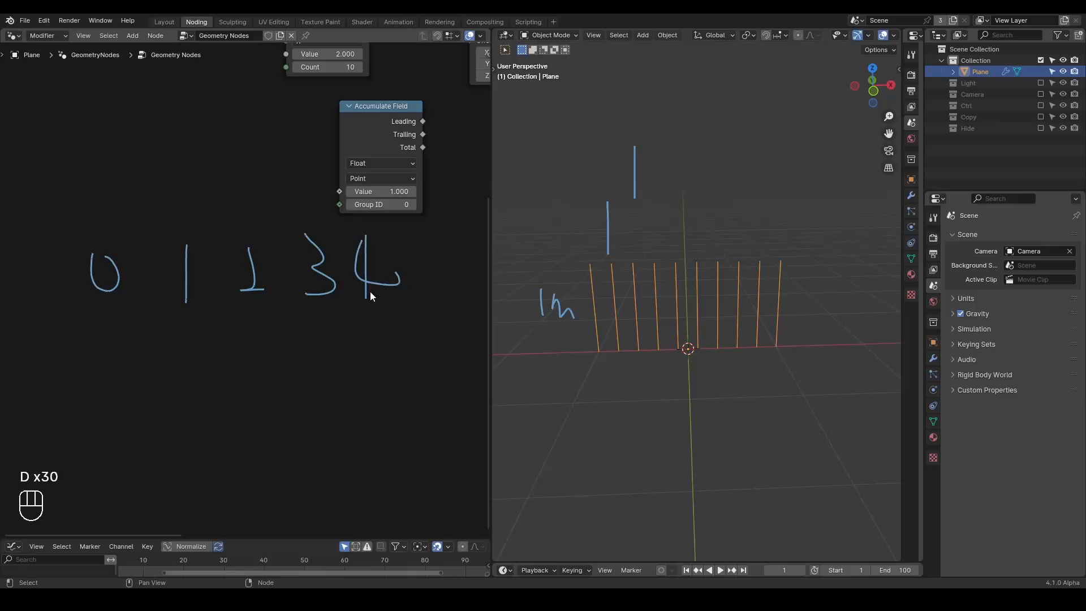
shift+middle_drag(369, 292, 326, 293)
mouse_move(387, 235)
mouse_down()
mouse_move(402, 294)
mouse_move(406, 225)
mouse_move(452, 230)
mouse_up()
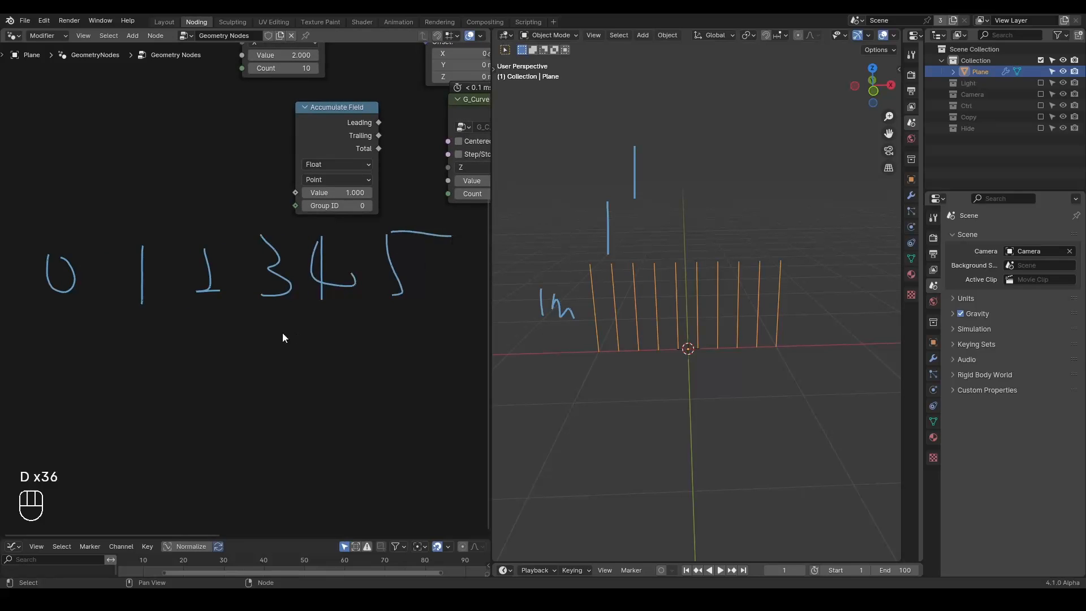
Annotate the running totals 0, 1, 3, 6, 10 under the number sequence, with plus signs showing the additions.
middle_drag(282, 331, 346, 317)
scroll(346, 316, down, 1)
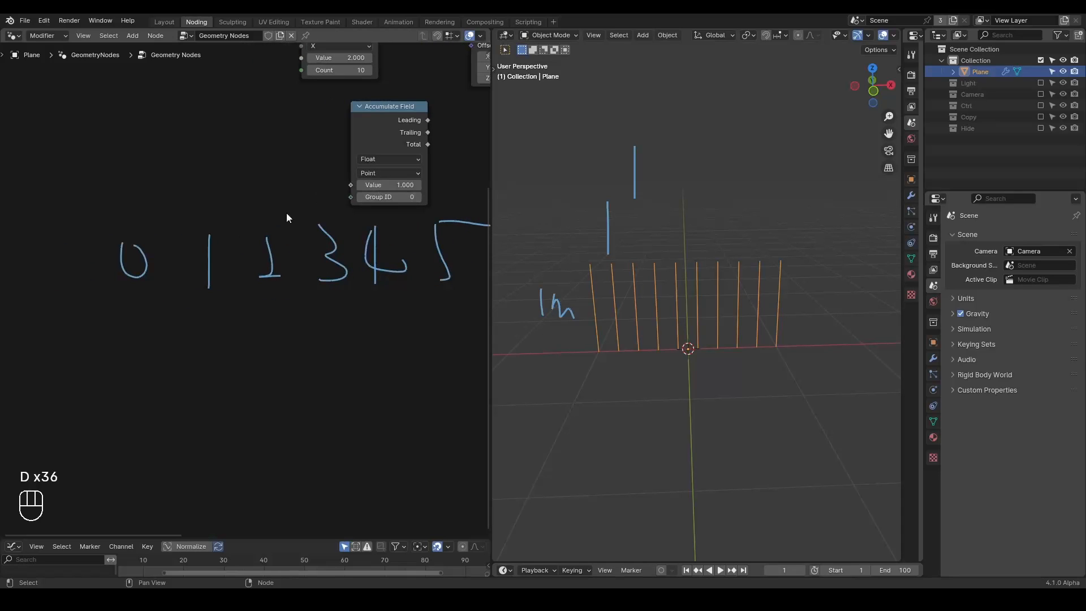
drag(56, 312, 110, 299)
drag(106, 280, 105, 320)
mouse_move(135, 362)
mouse_down()
mouse_move(169, 380)
mouse_move(138, 360)
mouse_move(193, 330)
mouse_move(183, 346)
mouse_move(219, 392)
mouse_up()
mouse_move(229, 334)
mouse_down()
mouse_move(239, 319)
mouse_move(275, 387)
mouse_up()
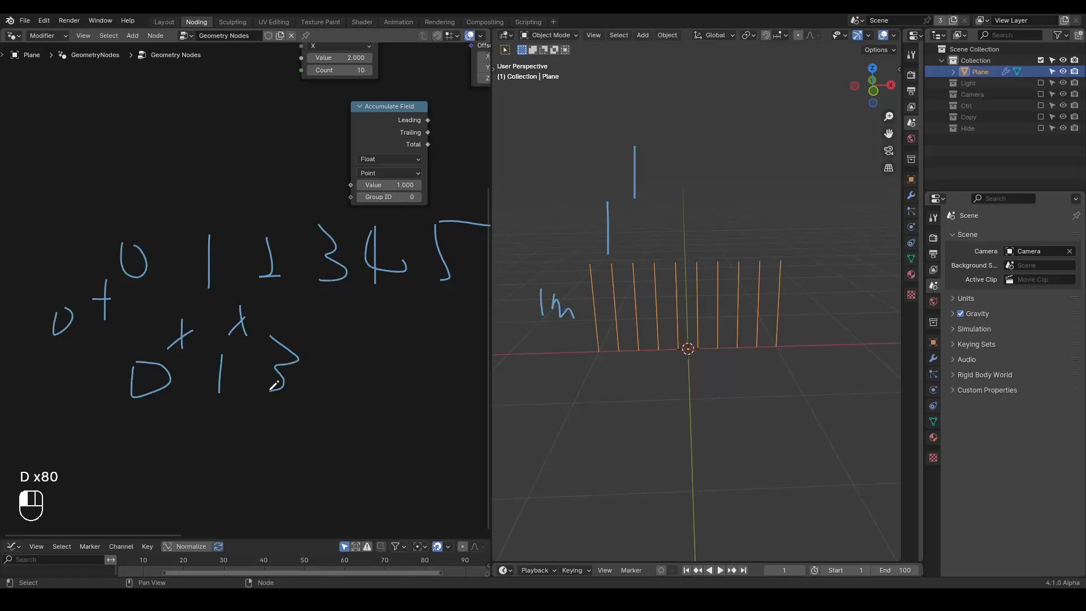
drag(328, 318, 325, 363)
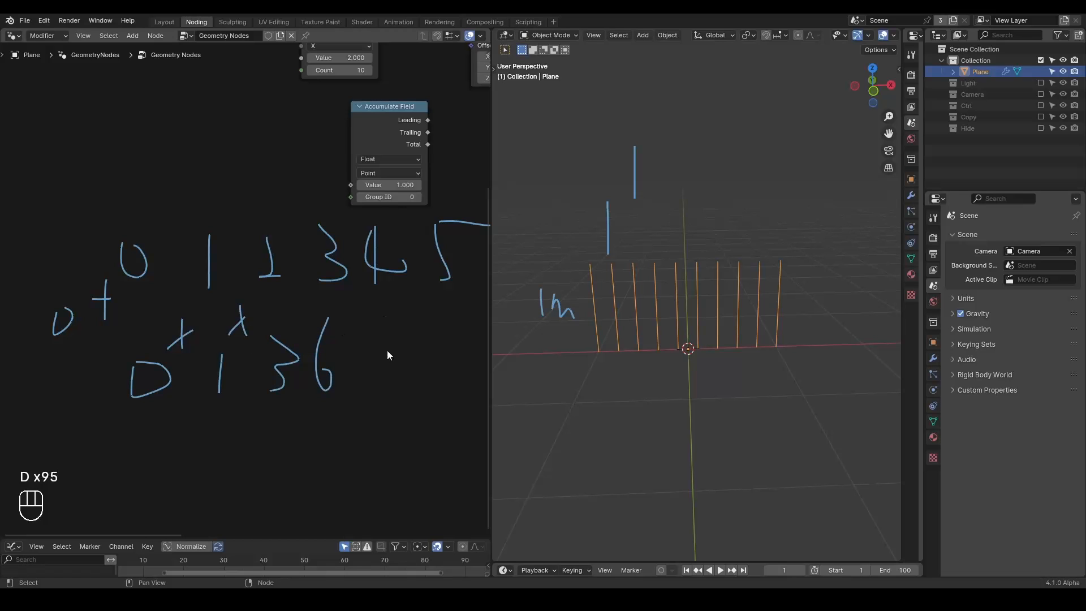
drag(390, 348, 408, 341)
Label the running-total row L= and start a second row below it with T=.
middle_drag(235, 347, 294, 303)
mouse_move(99, 315)
mouse_down()
mouse_move(102, 354)
mouse_move(125, 360)
mouse_up()
drag(132, 325, 150, 332)
drag(128, 347, 147, 346)
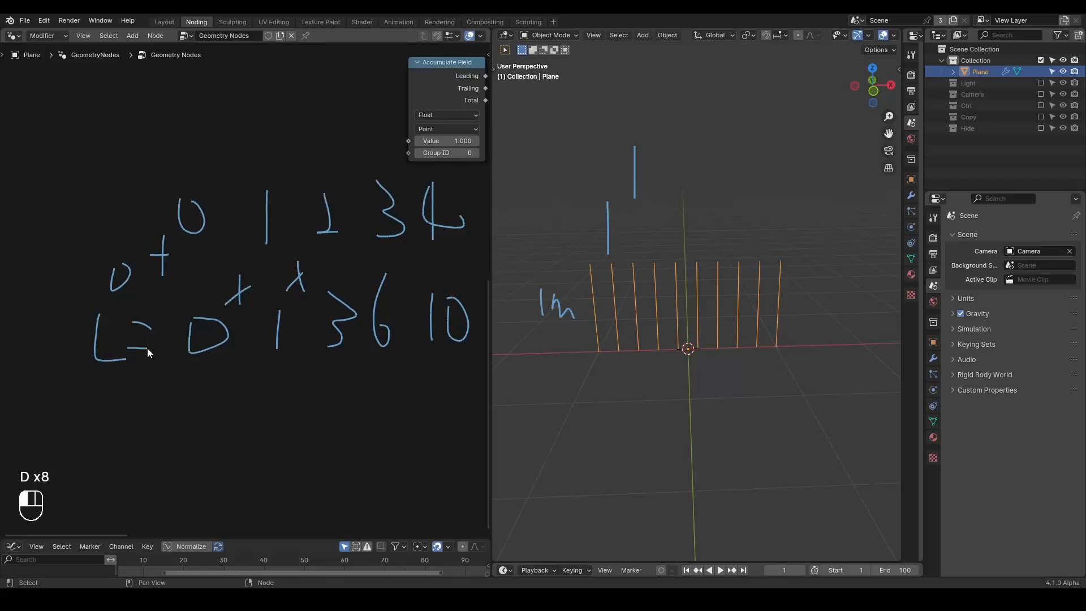
drag(95, 389, 107, 443)
drag(143, 394, 161, 403)
drag(134, 413, 168, 420)
Write the trailing values 0, 0, 1, 3, 6, 10 after T= in the second annotation row.
middle_drag(254, 402, 218, 388)
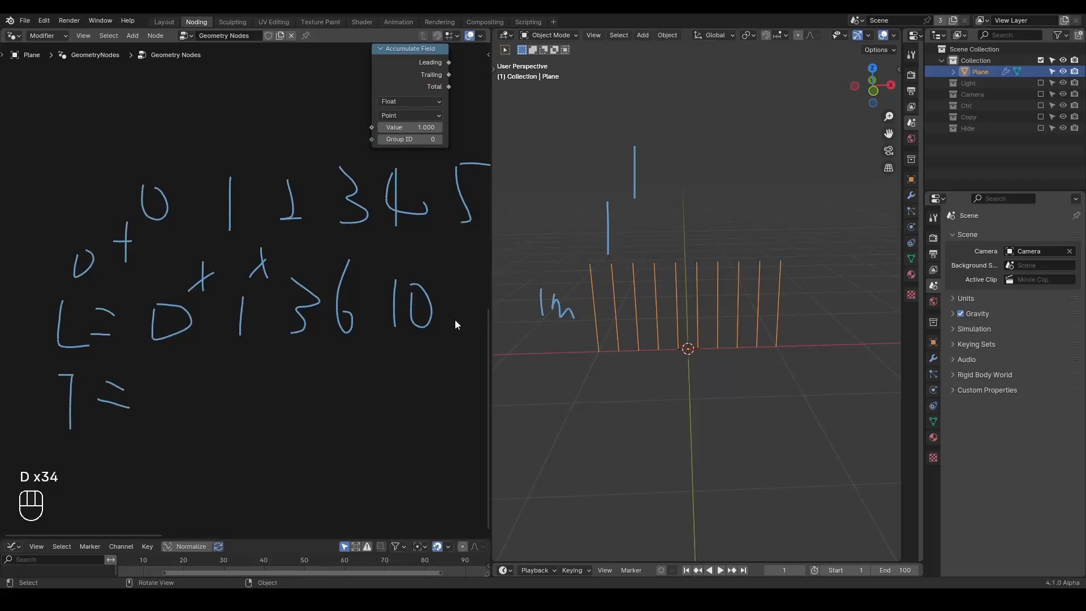
drag(179, 387, 189, 386)
drag(244, 393, 249, 395)
drag(310, 373, 300, 426)
mouse_move(344, 368)
mouse_down()
mouse_move(355, 396)
mouse_move(339, 425)
mouse_up()
mouse_move(416, 365)
mouse_down()
mouse_move(404, 389)
mouse_move(411, 400)
mouse_up()
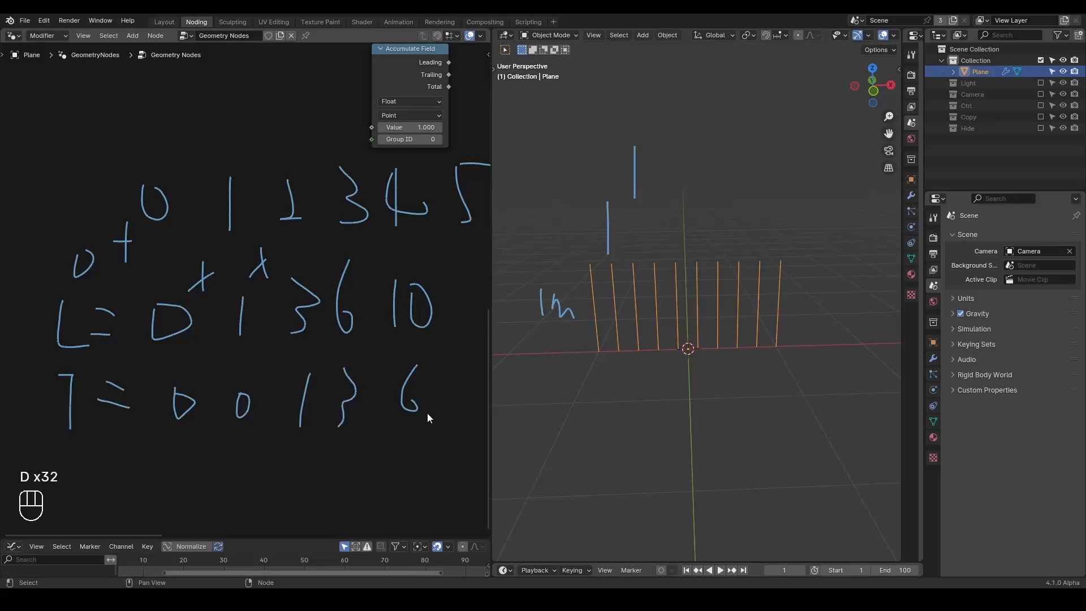
middle_drag(453, 407, 380, 398)
mouse_move(402, 355)
mouse_down()
mouse_move(393, 404)
mouse_move(427, 359)
mouse_up()
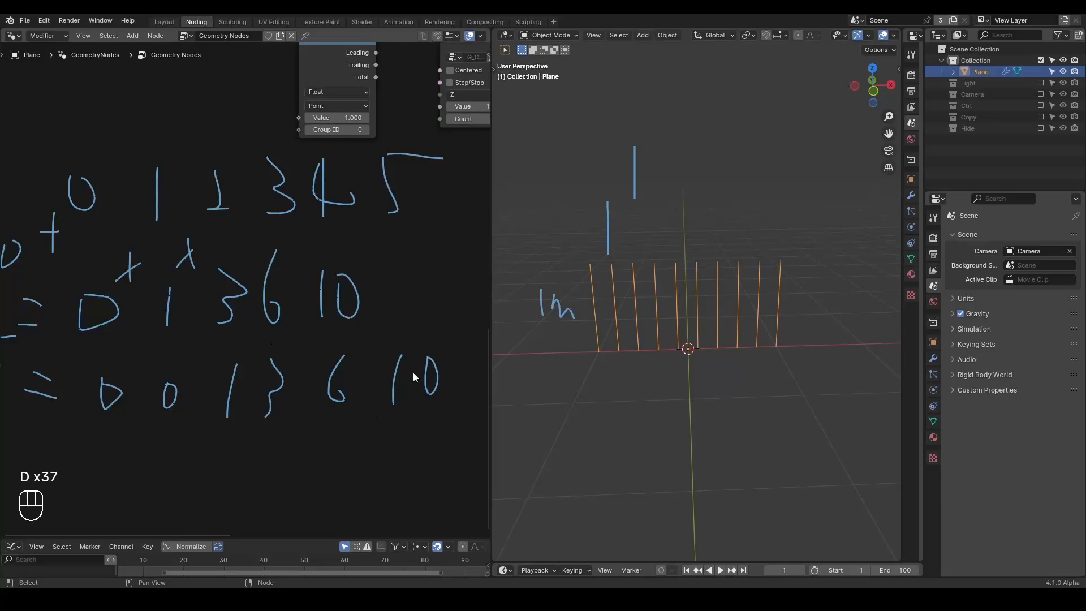
middle_drag(194, 329, 276, 391)
scroll(276, 390, down, 2)
middle_drag(306, 323, 275, 358)
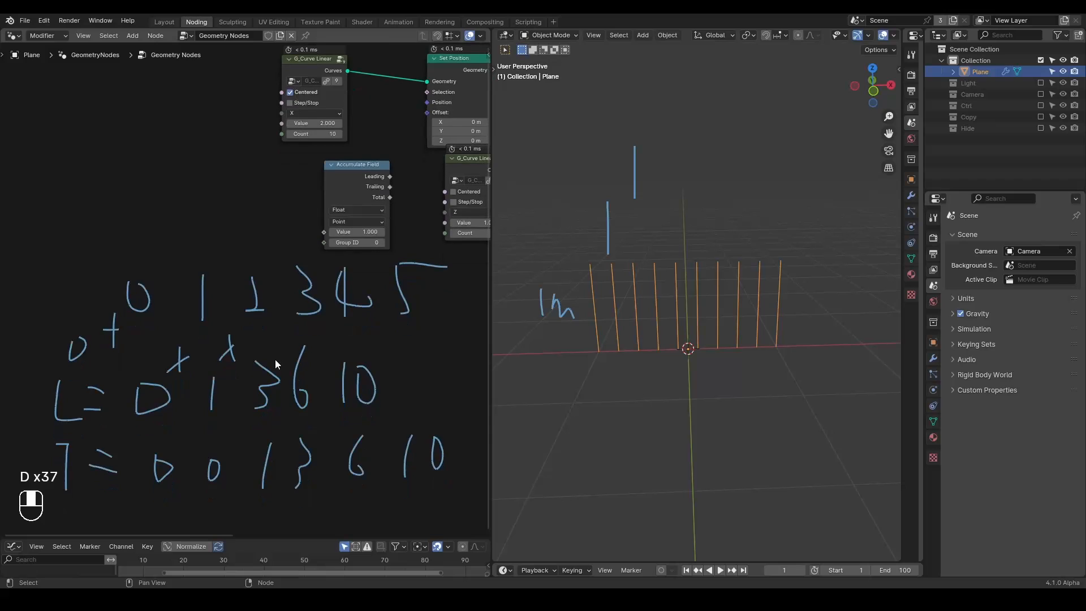
Move the Accumulate Field node directly beneath the centered G_Curve Linear node.
scroll(274, 358, down, 2)
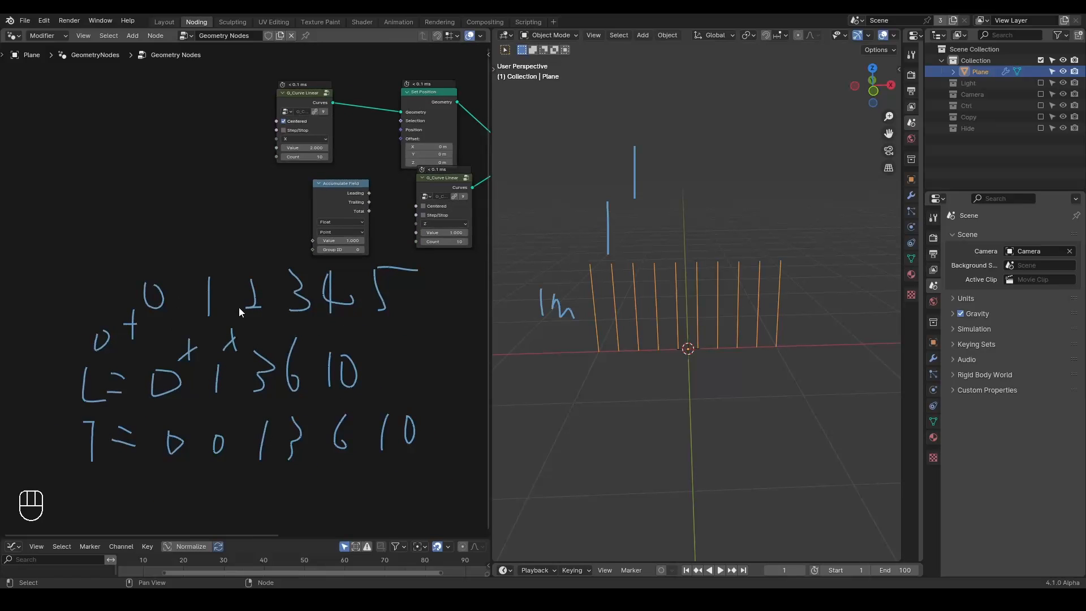
middle_drag(378, 332, 358, 330)
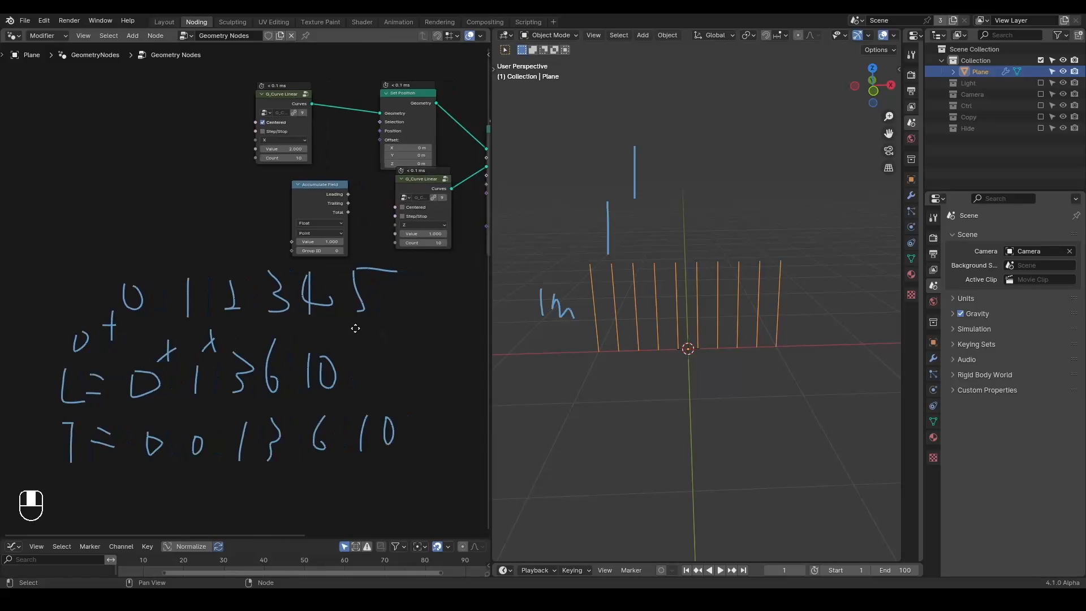
drag(329, 213, 282, 200)
middle_drag(325, 186, 303, 184)
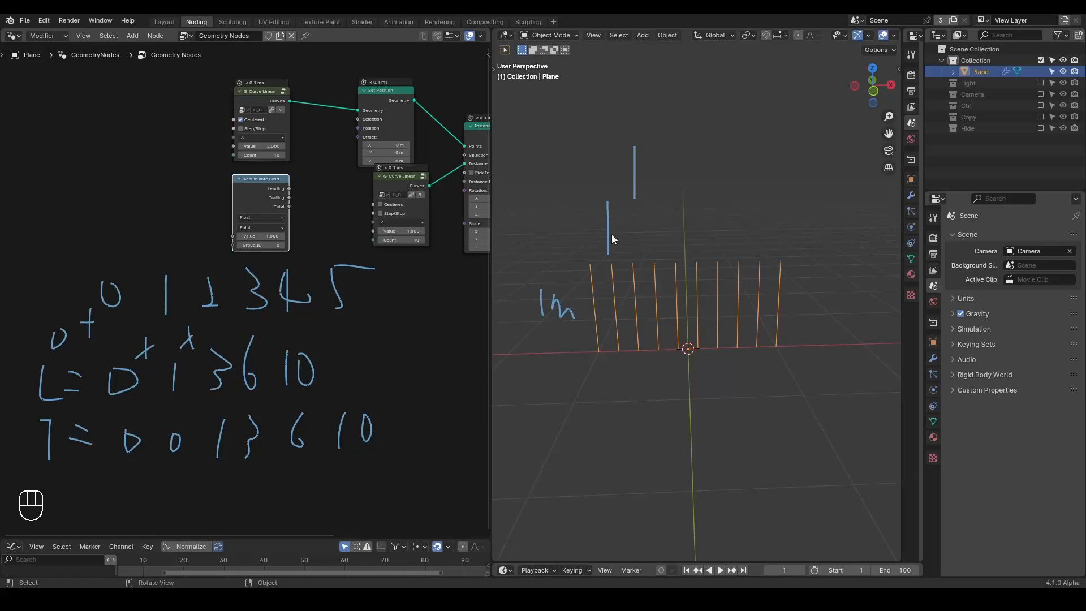
Add a Random Value node beside the Accumulate Field and connect its Value output to the Accumulate Field's Value input.
middle_drag(215, 277, 246, 278)
key(ctrl+a)
text(random va)
key(Return)
click(144, 198)
scroll(195, 235, up, 3)
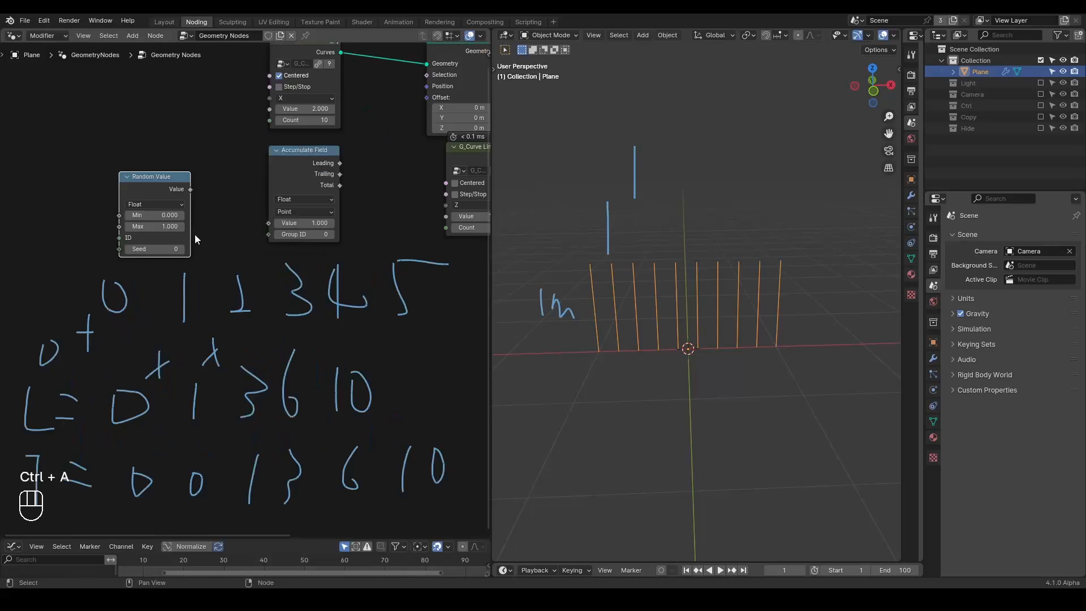
scroll(195, 234, up, 1)
drag(182, 172, 272, 212)
middle_drag(247, 225, 196, 265)
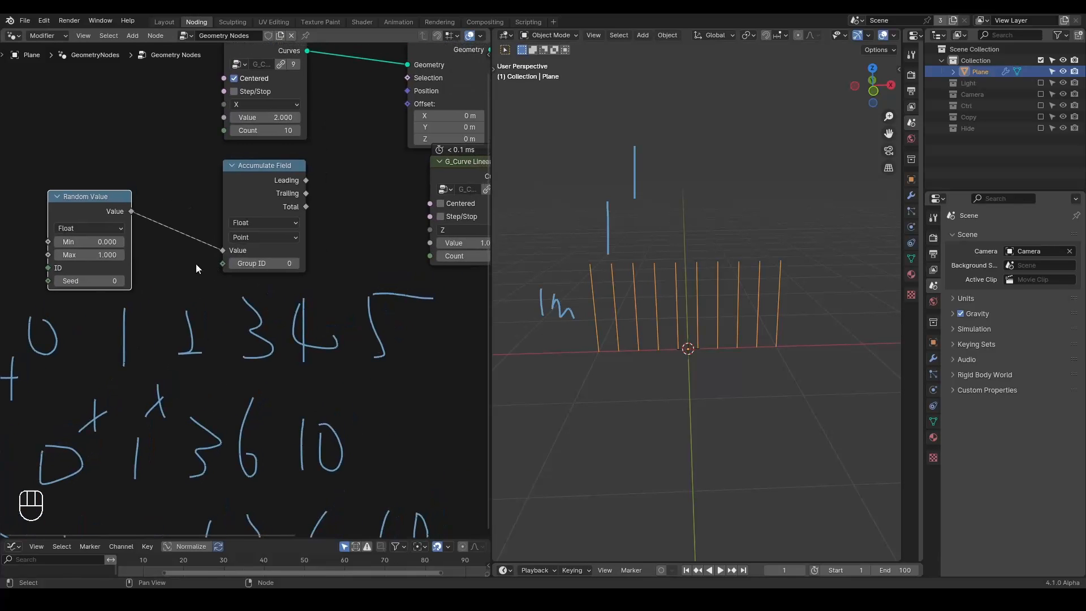
Move the Accumulate Field away from the Z-axis G_Curve Linear node and add a Combine XYZ node beside it.
scroll(197, 264, down, 2)
drag(245, 195, 220, 191)
middle_drag(276, 247, 241, 250)
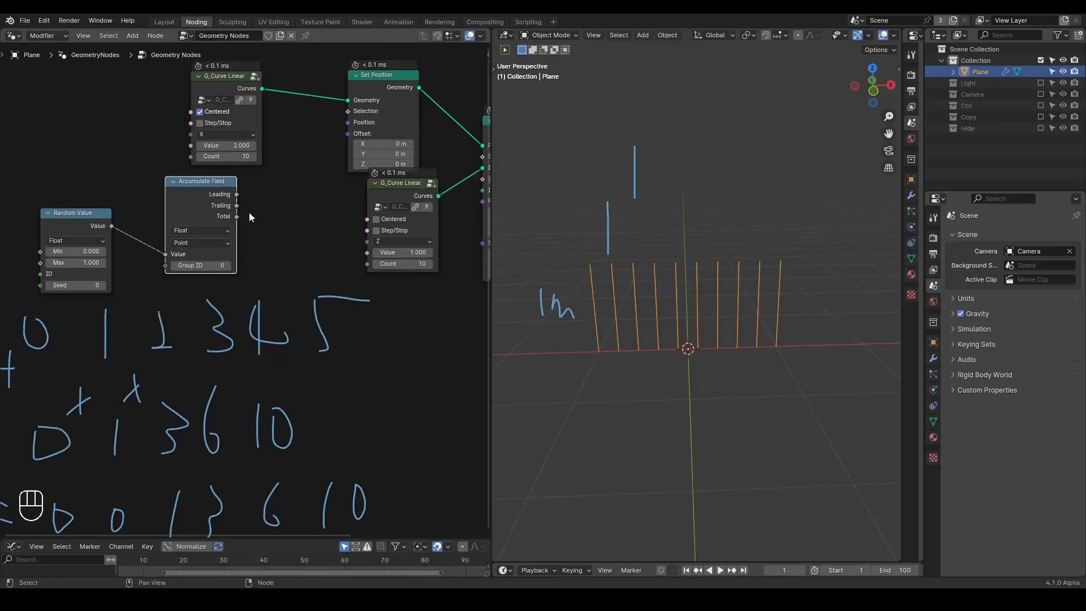
key(ctrl+a)
text(comb)
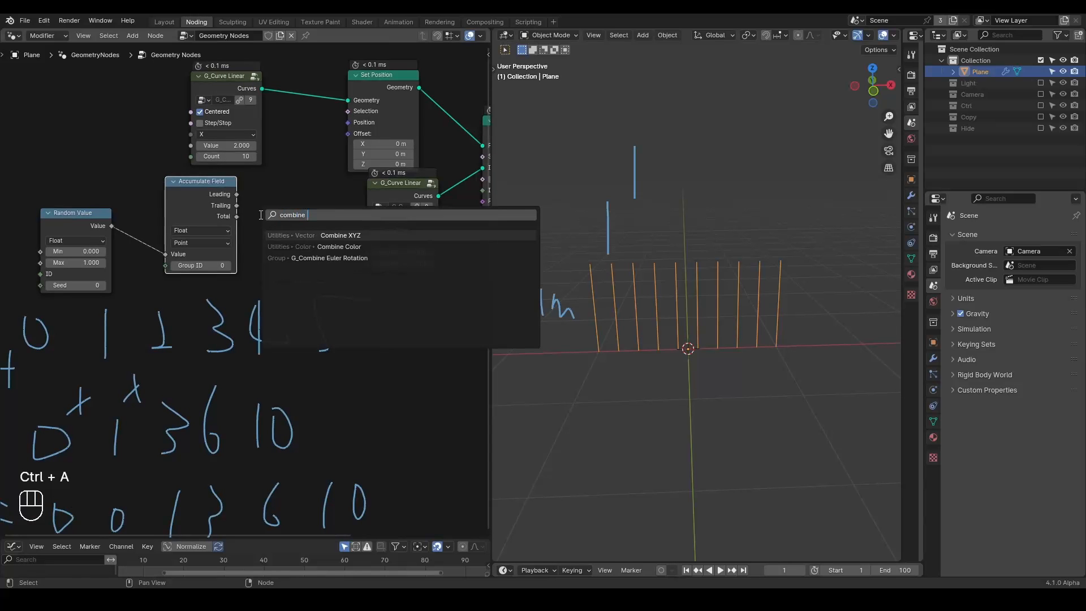
key(Return)
click(255, 166)
middle_drag(271, 178, 228, 161)
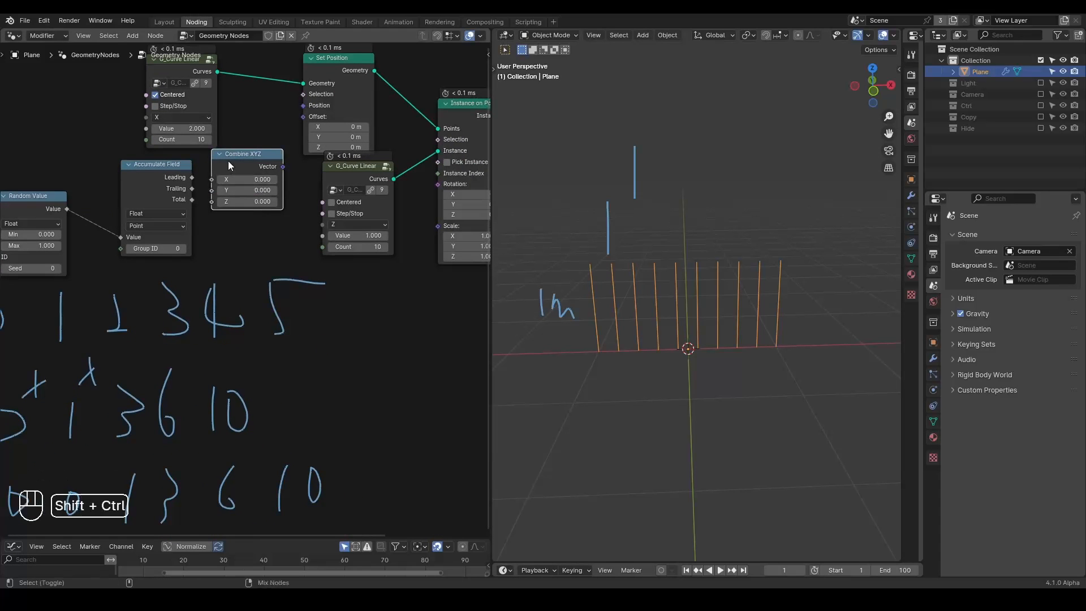
Duplicate the Combine XYZ node below the Z-axis G_Curve Linear node and erase the top row of annotated numbers.
key(shift+ctrl+d)
click(340, 294)
middle_drag(327, 299, 372, 284)
key(d)
mouse_move(385, 274)
right_down()
mouse_move(61, 264)
mouse_move(400, 296)
right_up()
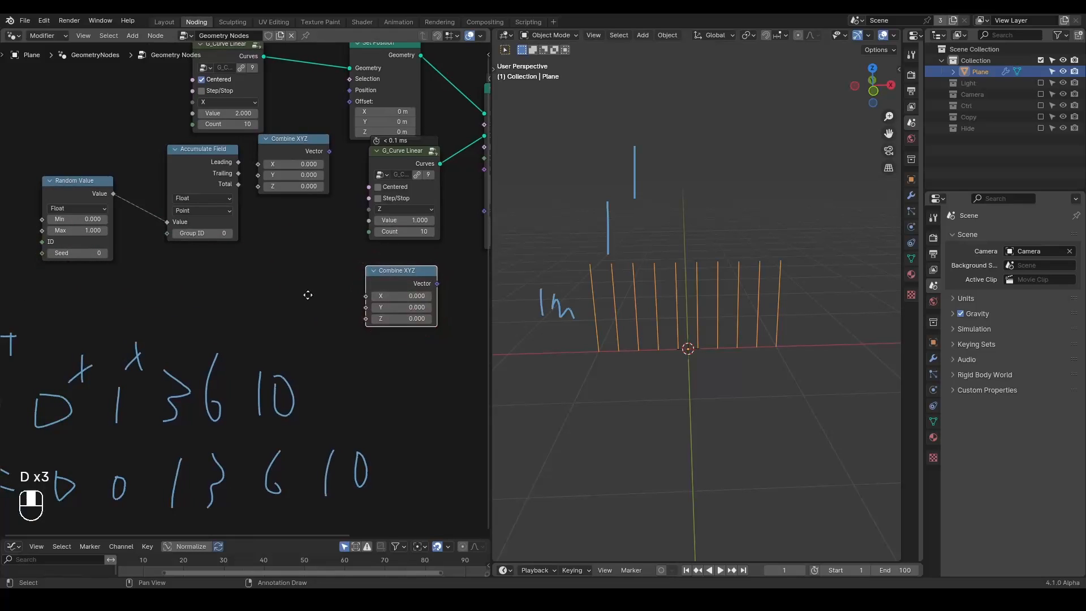
middle_drag(435, 278, 371, 312)
drag(371, 312, 331, 307)
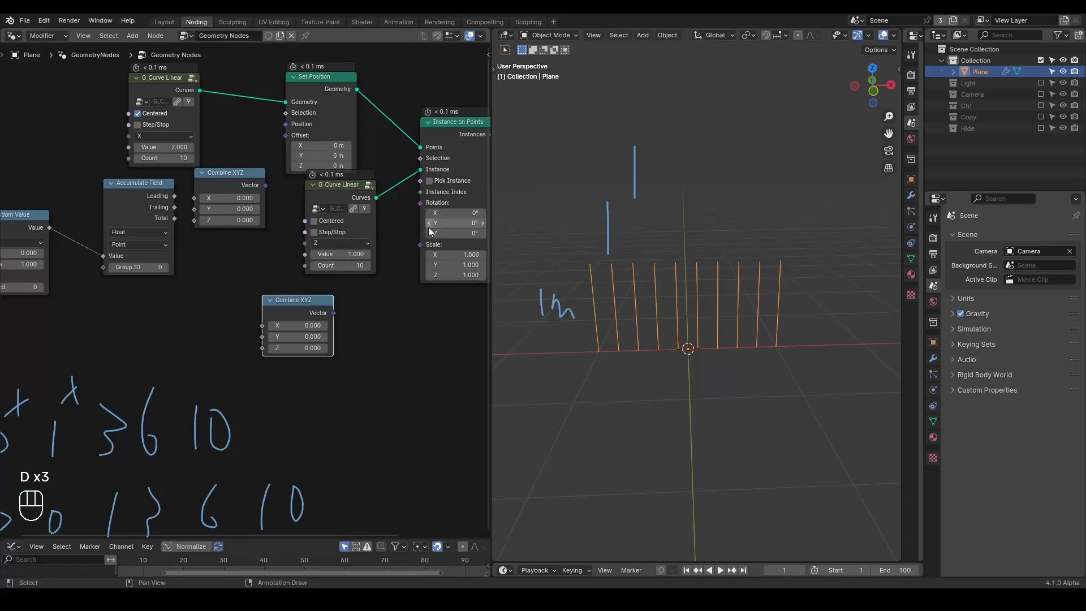
Connect the Random Value output to the lower Combine XYZ's Z input and its Vector output to Instance on Points' Scale.
middle_drag(193, 273, 234, 274)
key(shift+ctrl+alt+q)
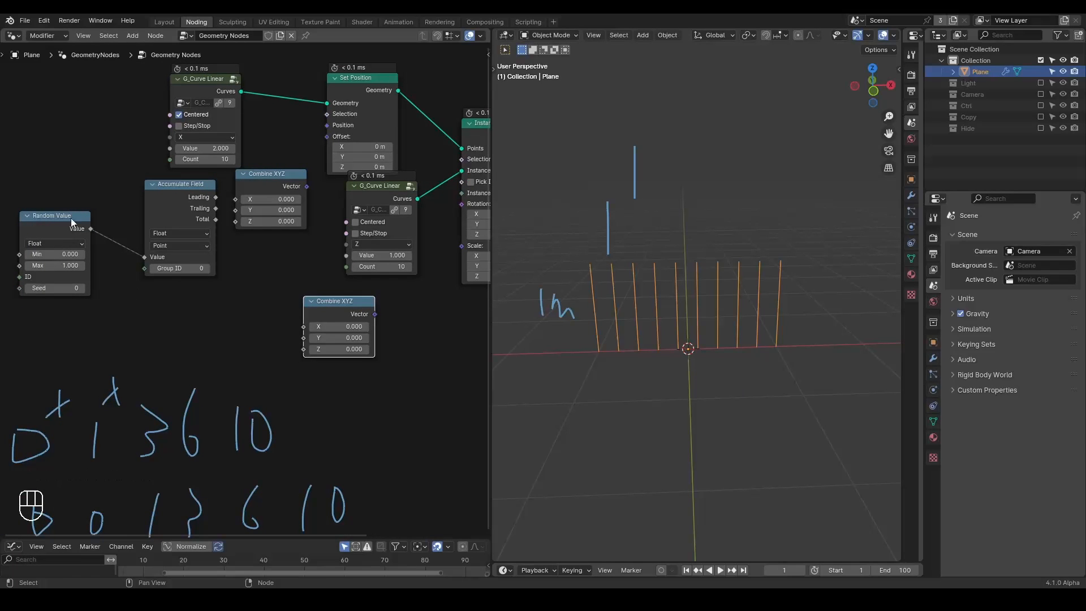
drag(90, 229, 304, 349)
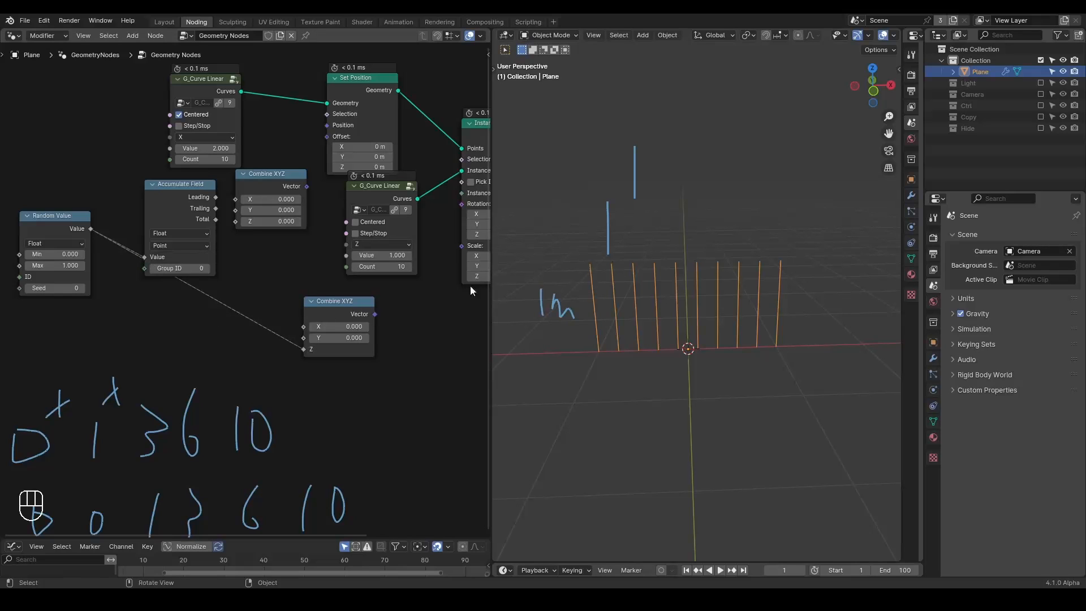
drag(375, 313, 461, 247)
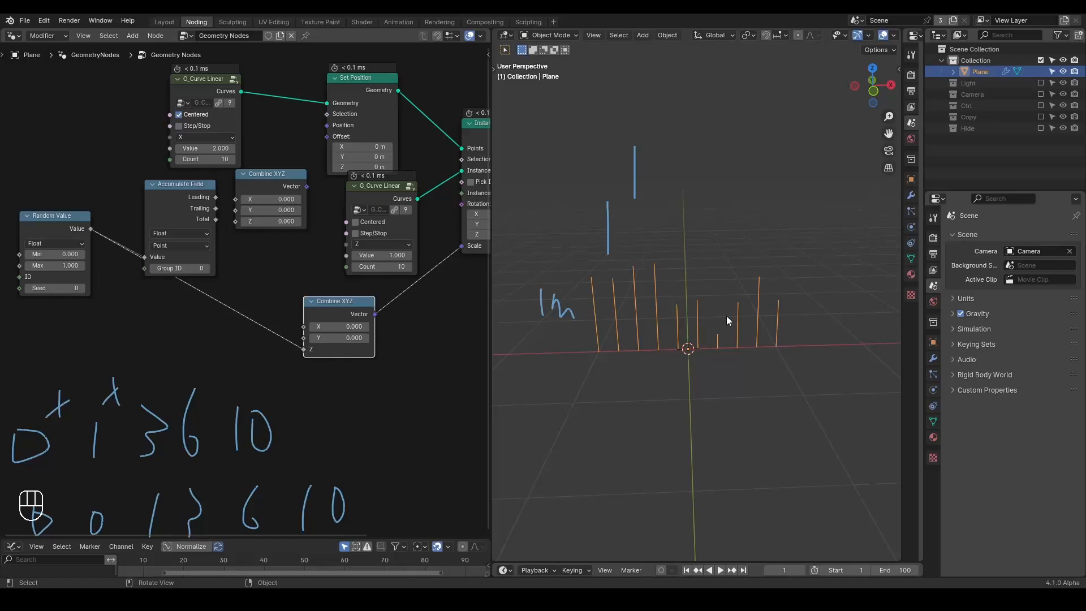
Replace the two vertical annotation strokes in the 3D viewport with a rising series of small ovals.
mouse_move(636, 189)
right_down()
mouse_move(581, 247)
mouse_move(612, 266)
right_up()
drag(626, 163, 636, 162)
drag(659, 99, 688, 68)
Connect Accumulate Field's Leading output to the upper Combine XYZ's Z input and its Vector output to Set Position's Offset.
drag(54, 216, 33, 278)
drag(178, 202, 152, 211)
drag(306, 186, 331, 138)
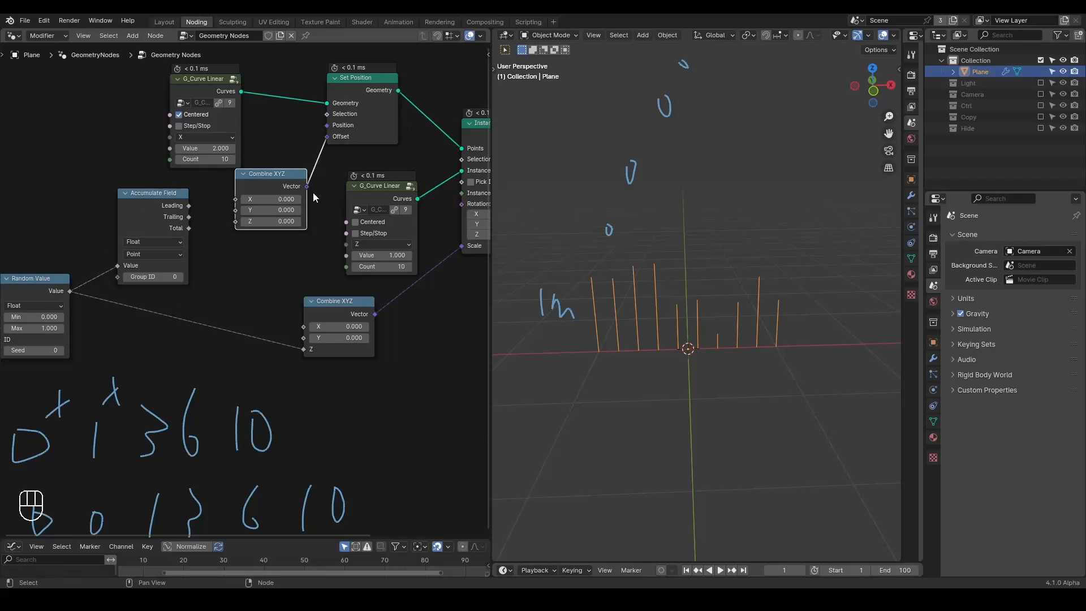
middle_drag(198, 213, 221, 208)
drag(213, 201, 259, 217)
Switch to the front view and feed the upper Combine XYZ's Z from Accumulate Field's Trailing output instead of Leading.
shift+middle_drag(634, 253, 659, 431)
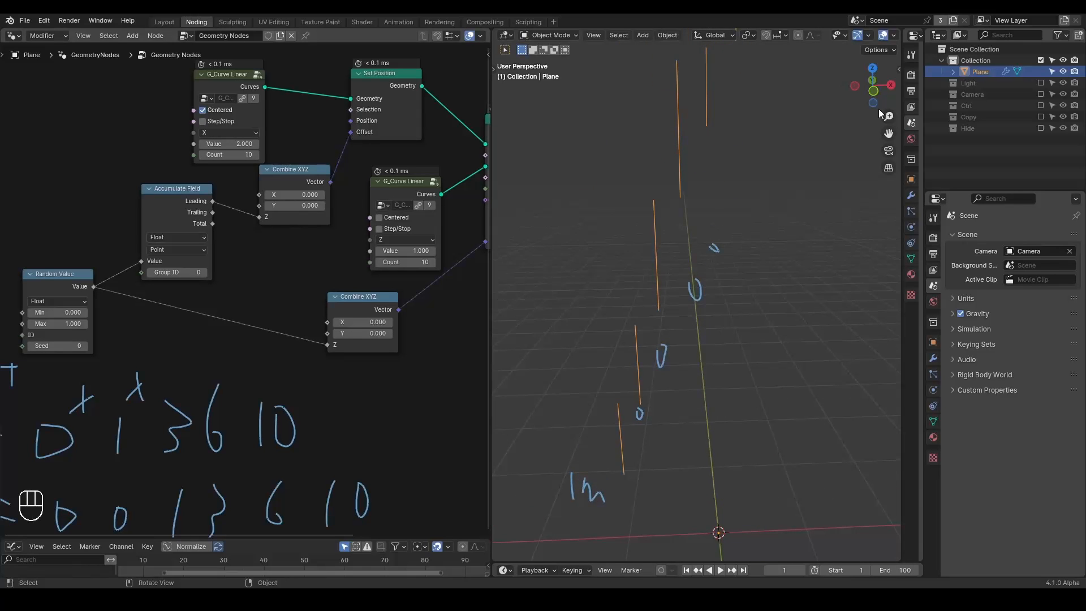
click(873, 91)
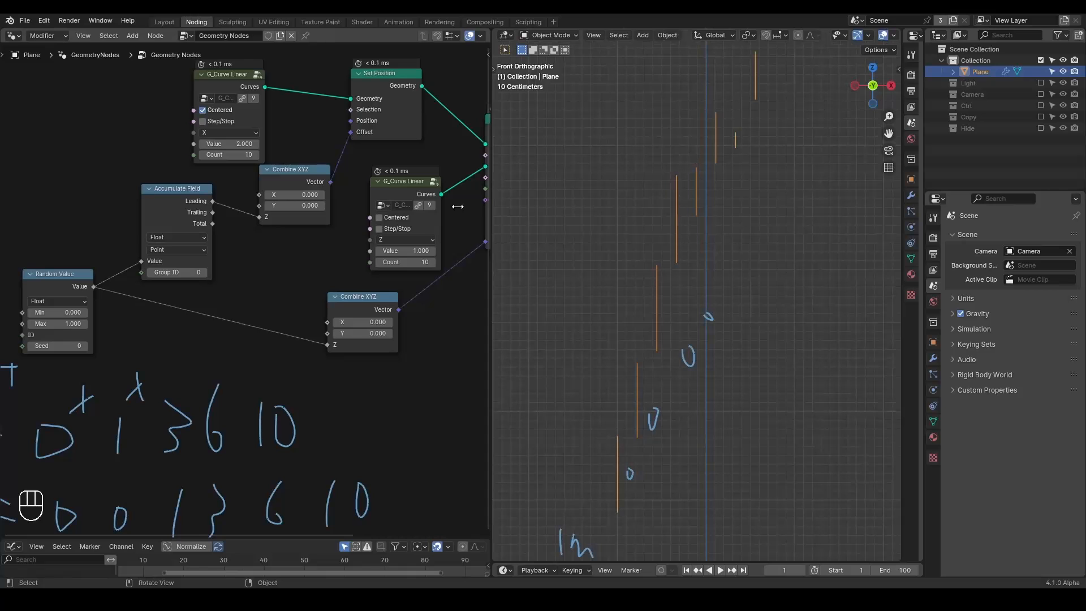
drag(212, 212, 262, 216)
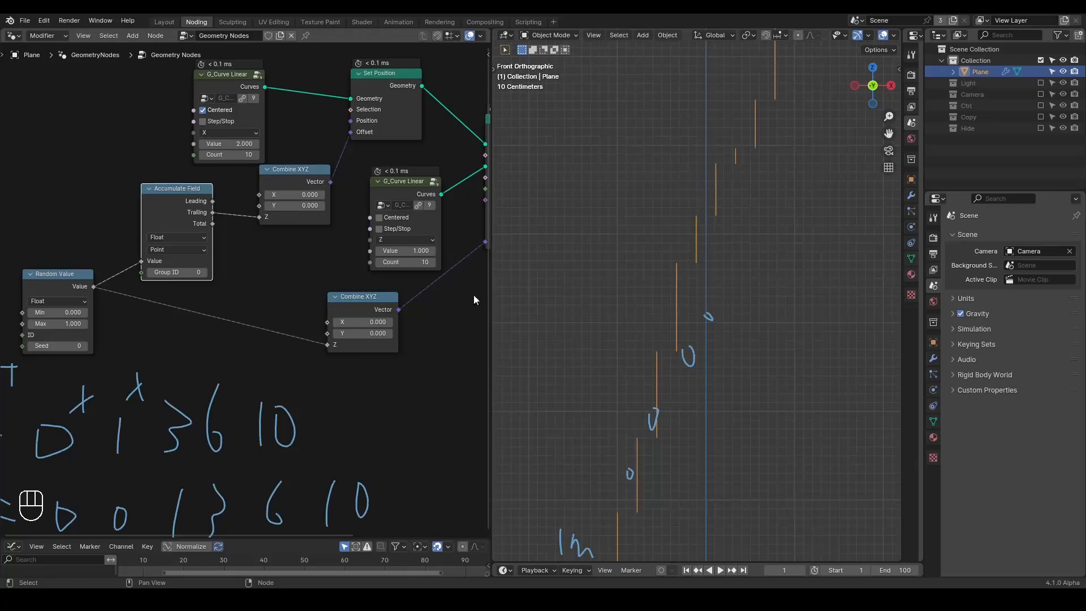
Erase all annotations in the 3D viewport and frame the whole rising chart.
shift+middle_drag(725, 360, 708, 296)
mouse_move(707, 296)
right_down()
mouse_move(722, 219)
mouse_move(654, 368)
mouse_move(608, 419)
right_up()
shift+middle_drag(697, 338, 679, 308)
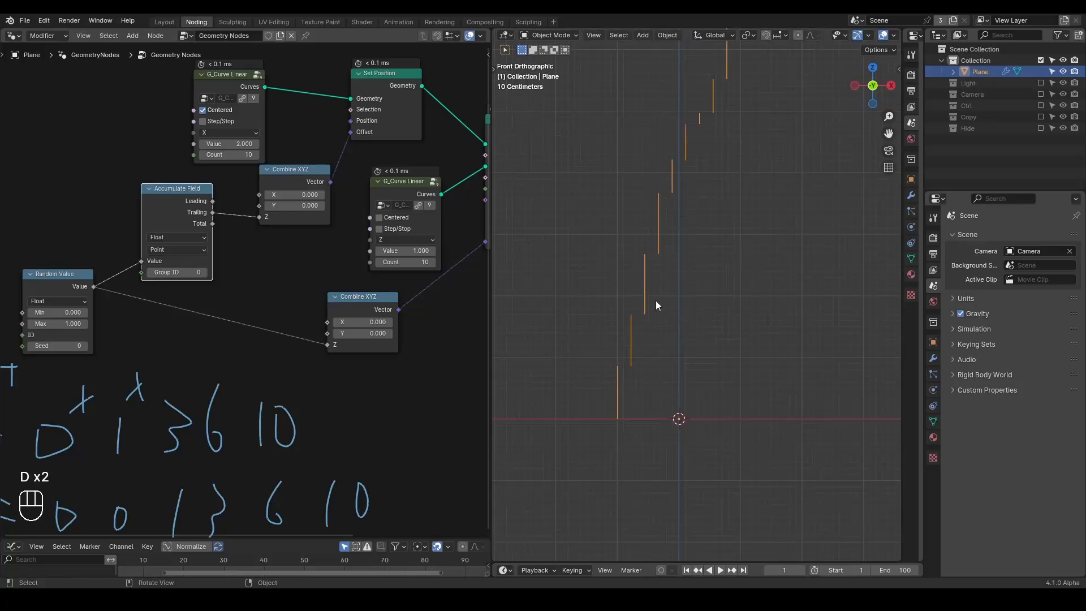
scroll(616, 252, down, 4)
shift+middle_drag(700, 241, 683, 265)
Enable Step/Stop on the X-axis G_Curve Linear node and set its Value to 0.1.
mouse_move(51, 334)
middle_down()
mouse_move(152, 311)
mouse_move(216, 274)
middle_up()
scroll(215, 274, up, 1)
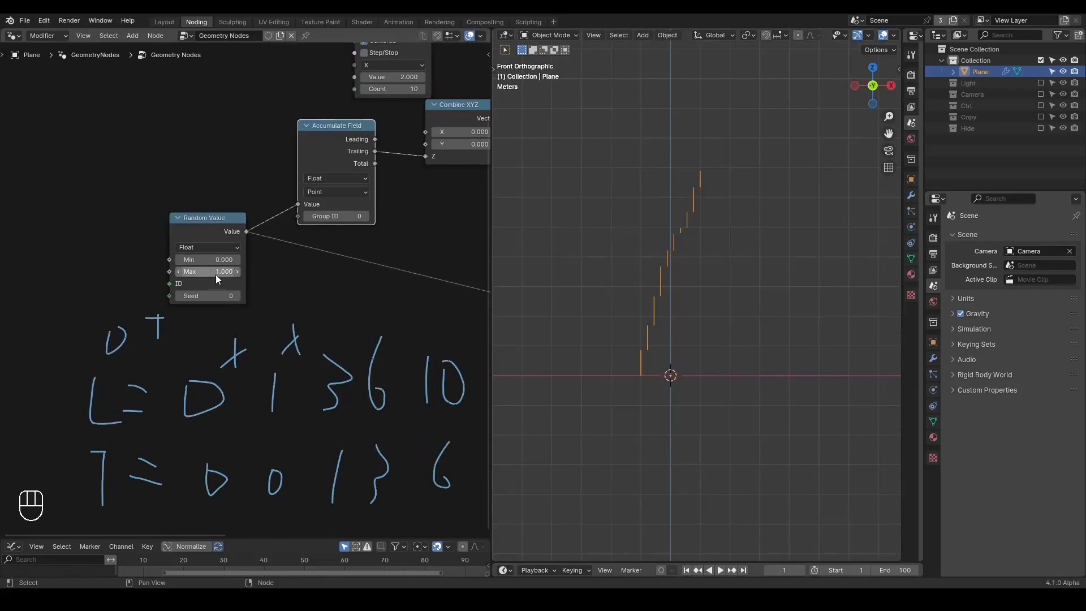
mouse_move(367, 213)
middle_down()
mouse_move(294, 258)
mouse_move(298, 267)
middle_up()
middle_drag(330, 168, 303, 253)
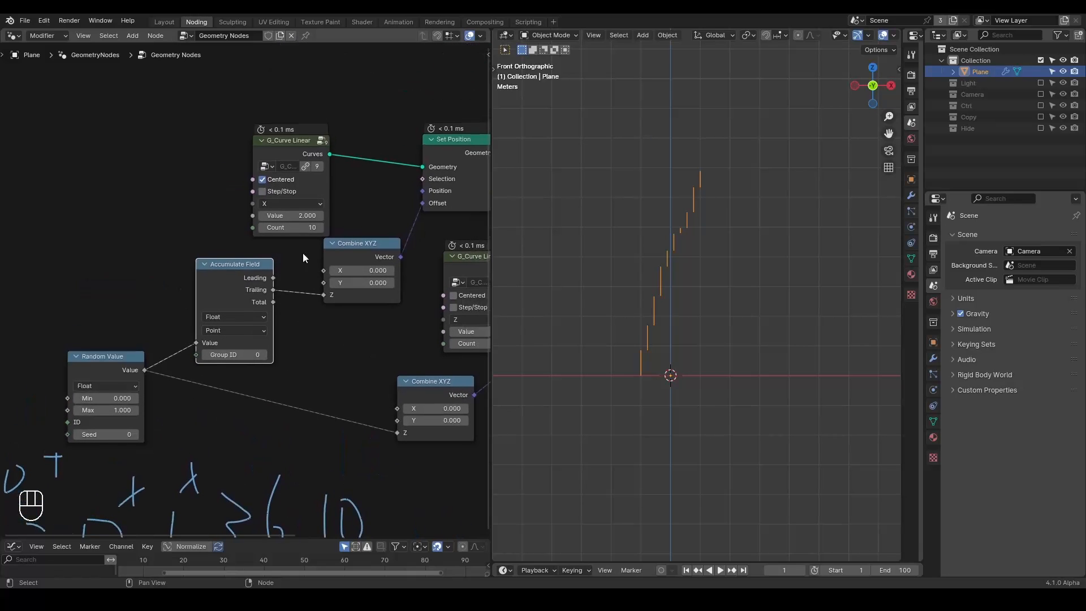
click(277, 189)
click(293, 217)
text(0)
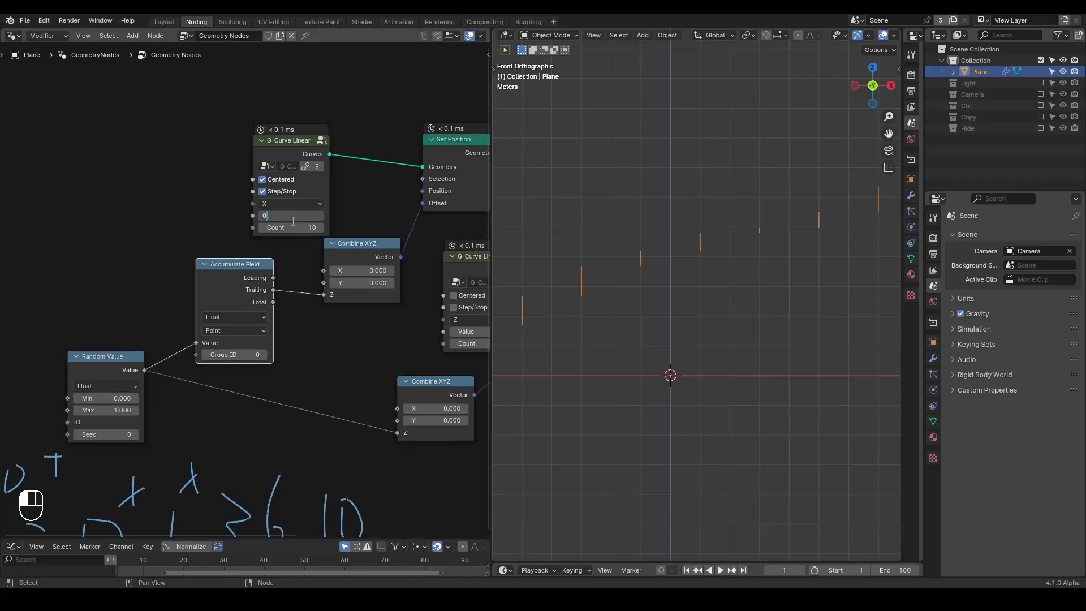
text(.1)
key(Return)
Mark the distance from the first curve's base to the origin with an annotation stroke, and erase it again.
scroll(706, 253, up, 2)
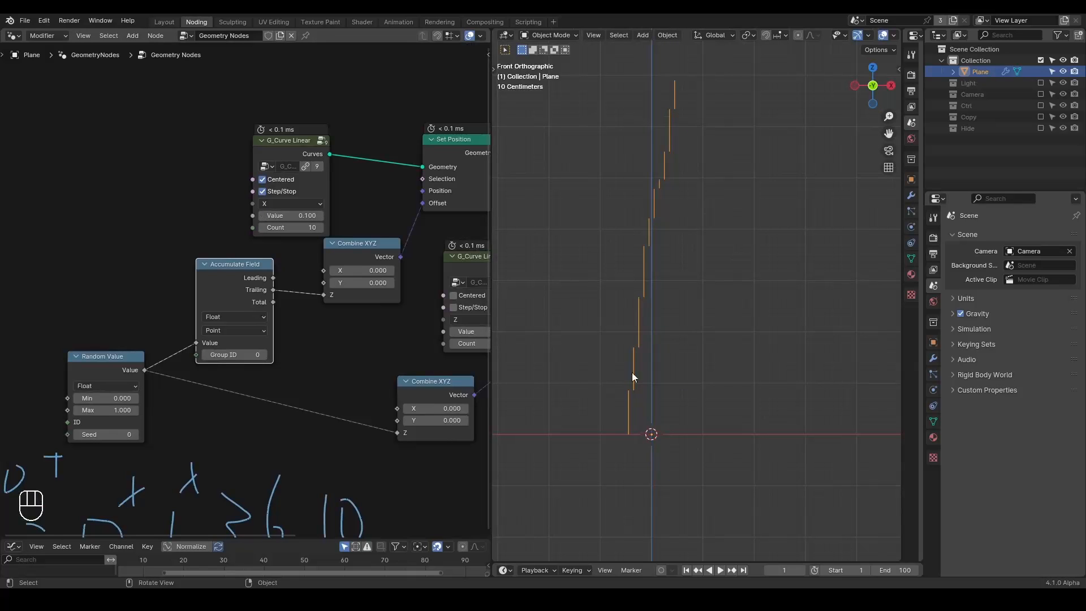
key(d)
drag(626, 436, 646, 434)
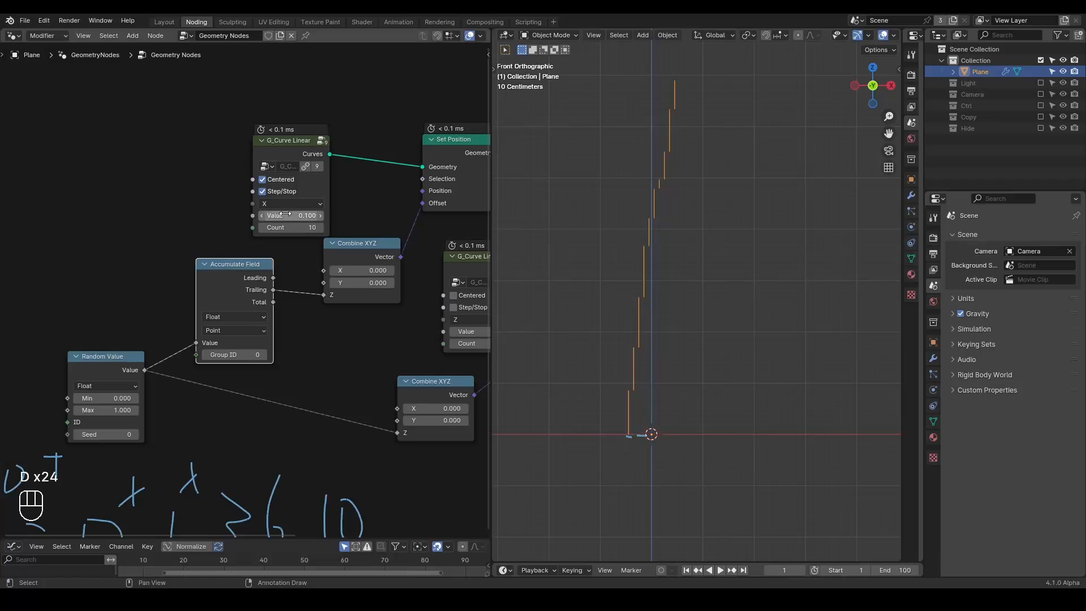
key(d)
right_drag(648, 433, 627, 444)
Raise the X-axis G_Curve Linear node's Count to 38 and disable Centered.
scroll(701, 377, down, 4)
shift+middle_drag(733, 351, 623, 364)
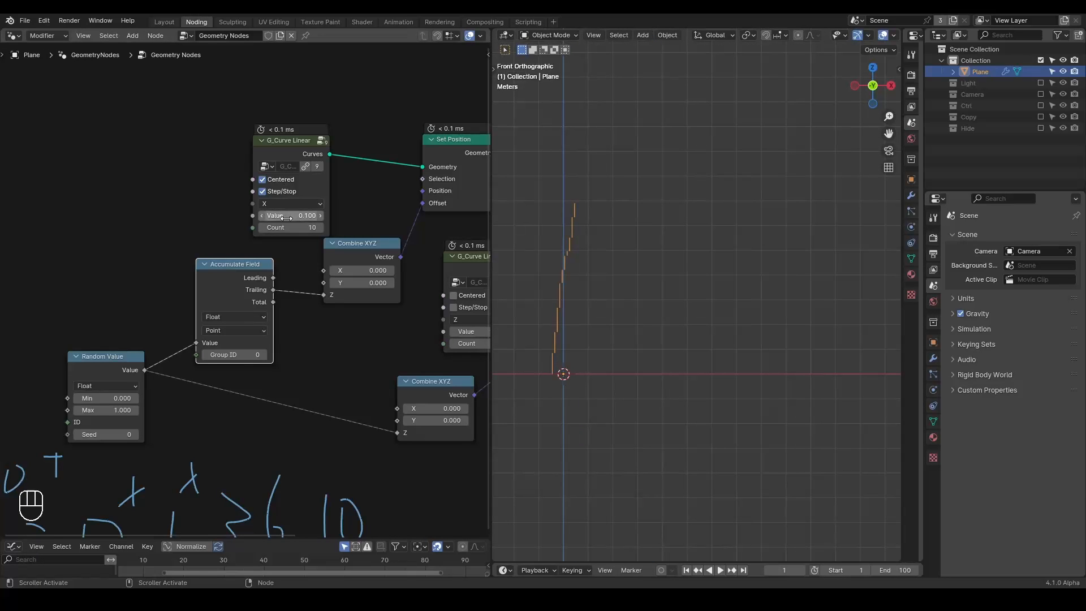
drag(291, 228, 350, 227)
shift+middle_drag(579, 274, 653, 277)
drag(313, 227, 279, 227)
click(262, 179)
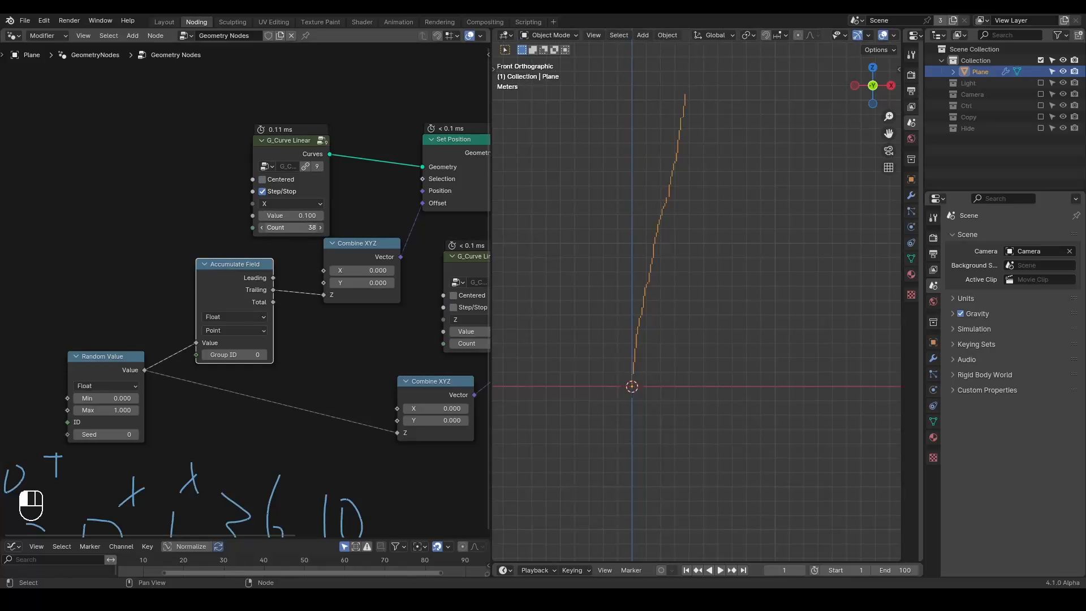
Draw an upward-pointing annotation arrow beside the curves in the 3D viewport.
middle_drag(326, 318, 320, 294)
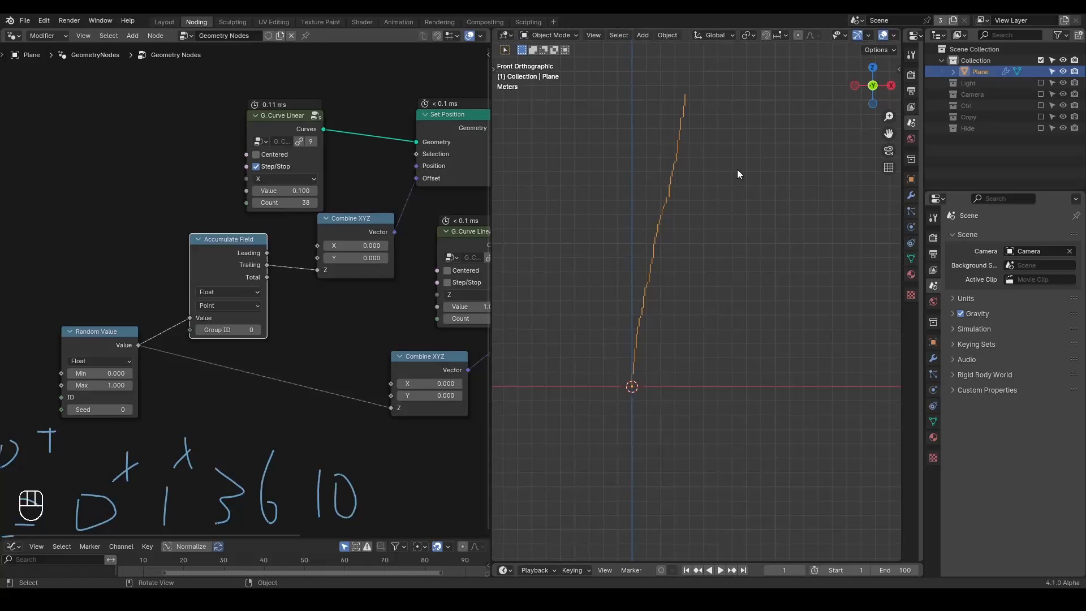
key(d)
mouse_move(664, 232)
mouse_down()
mouse_move(698, 169)
mouse_move(687, 203)
mouse_up()
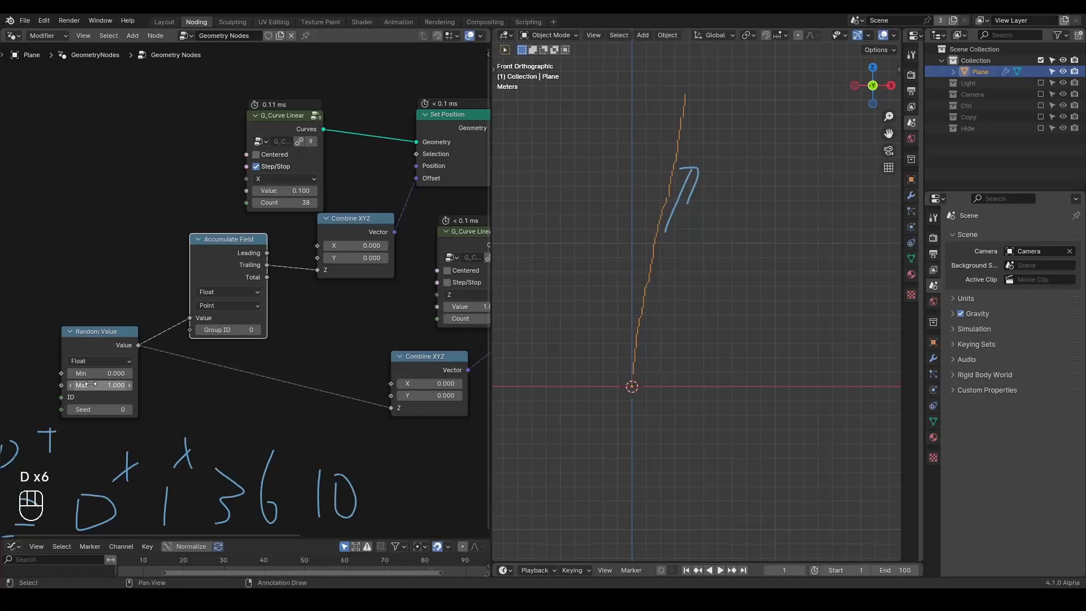
Erase the remaining handwritten L= and T= number rows from the node editor.
middle_drag(95, 379, 204, 276)
scroll(203, 276, up, 1)
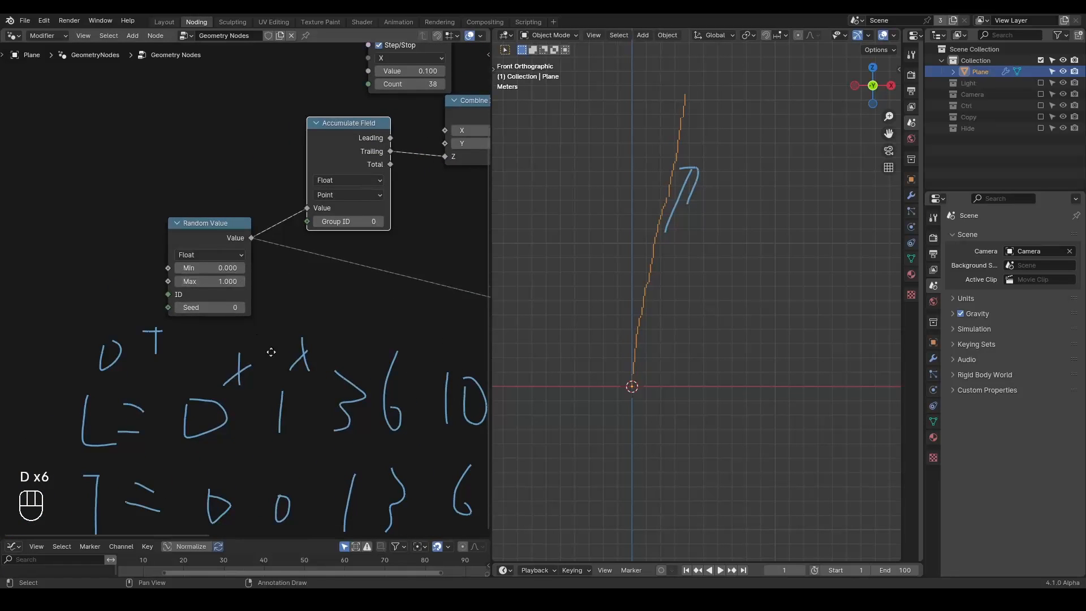
middle_drag(265, 347, 279, 270)
scroll(279, 271, down, 1)
scroll(279, 270, down, 2)
key(d)
mouse_move(356, 287)
right_down()
mouse_move(12, 303)
mouse_move(243, 380)
mouse_move(455, 365)
right_up()
Add a G_Negati group node and connect its Negative and Original outputs to the Random Value's Min and Max.
scroll(243, 358, up, 3)
key(ctrl+a)
text(negati)
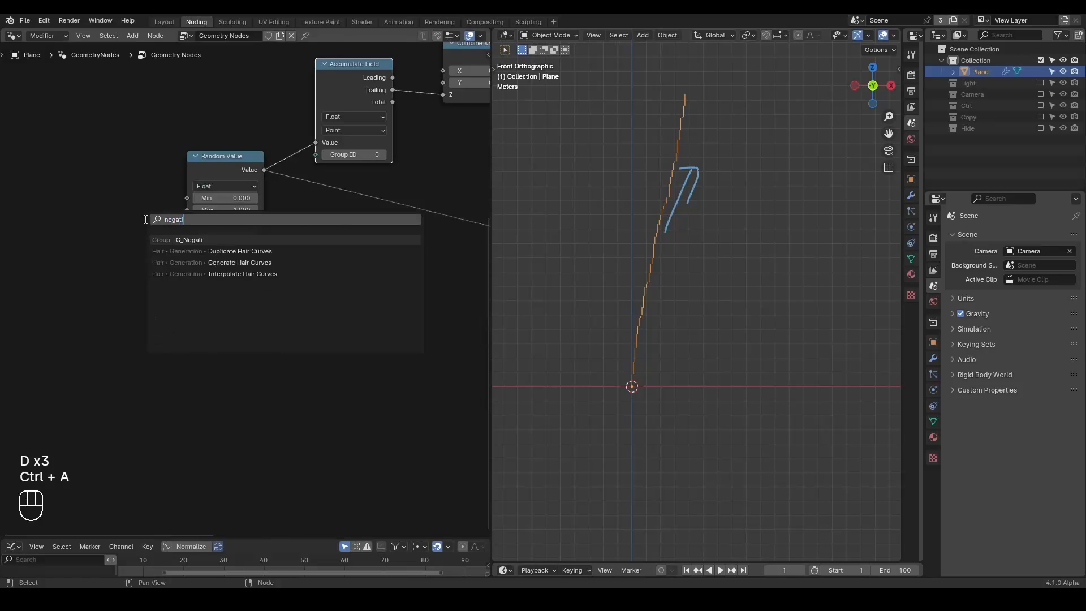
key(Return)
scroll(148, 213, up, 2)
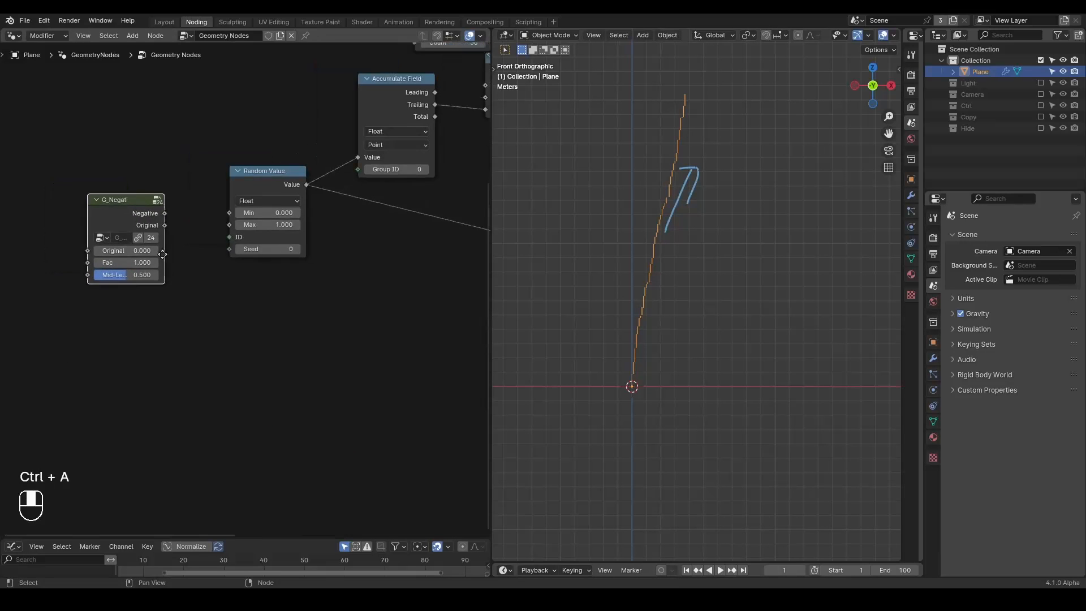
drag(159, 211, 241, 225)
drag(136, 198, 157, 188)
Set the G_Negati node's Original value to 1 and zoom in on the resulting chart.
double_click(131, 249)
text(1)
key(Return)
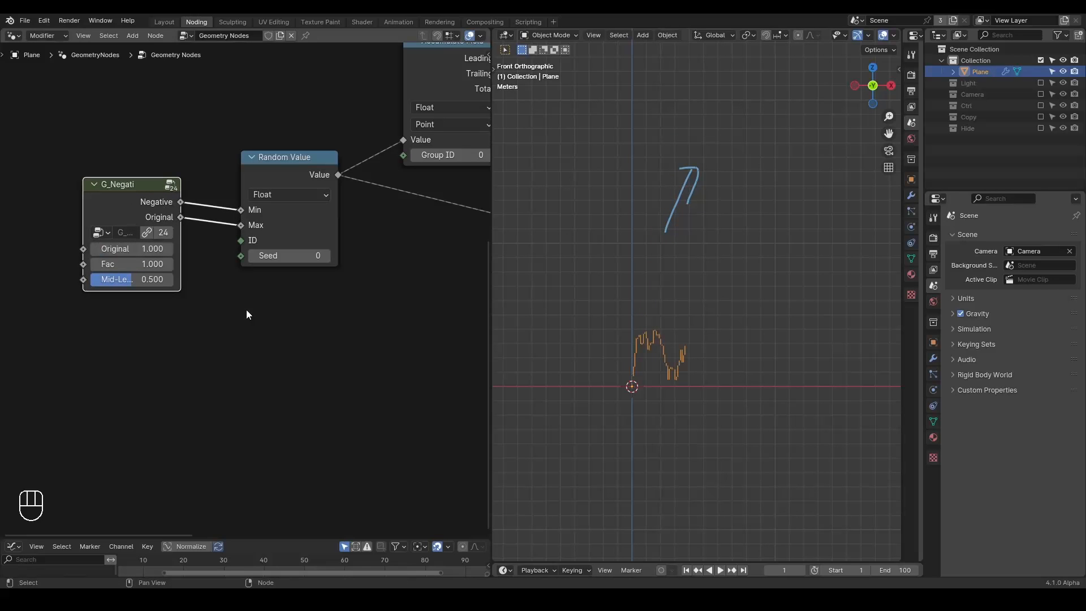
shift+middle_drag(630, 370, 659, 295)
scroll(665, 294, up, 6)
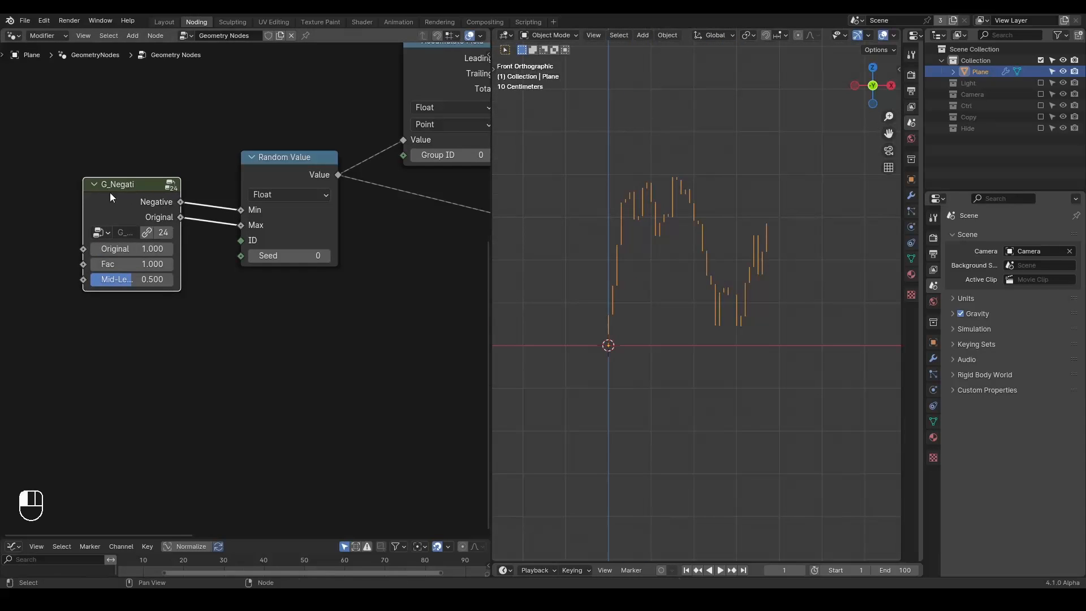
Move the G_Negati node away from Random Value and annotate its two outgoing links with -1 and +1.
drag(109, 194, 82, 213)
key(d)
drag(167, 192, 188, 194)
drag(194, 177, 196, 204)
drag(165, 239, 186, 244)
mouse_move(177, 229)
mouse_down()
mouse_move(177, 260)
mouse_move(204, 281)
mouse_up()
scroll(736, 292, up, 1)
click(117, 269)
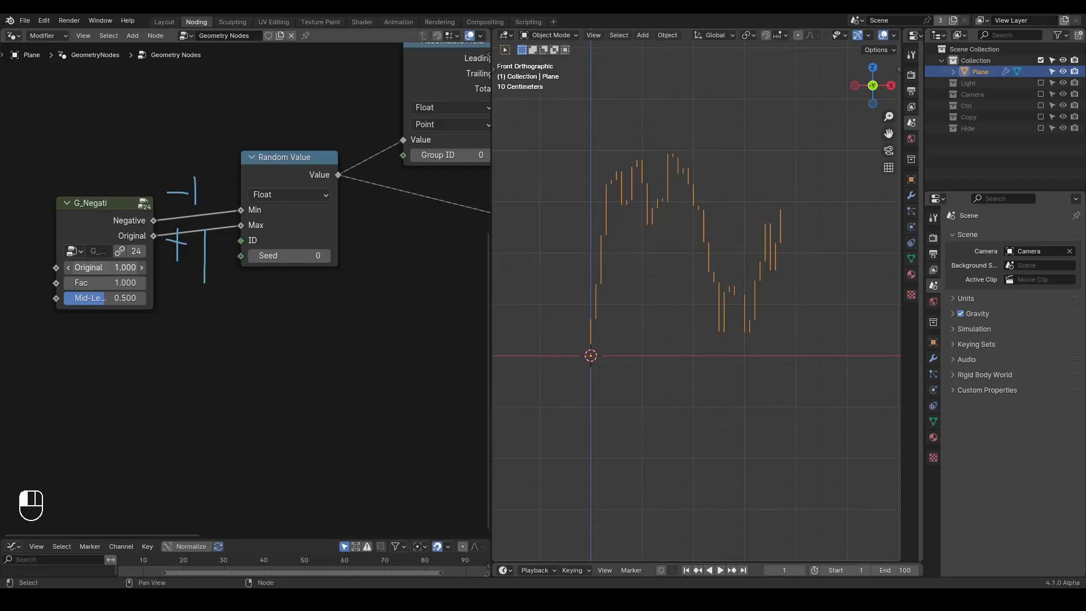
text(0.91)
key(Return)
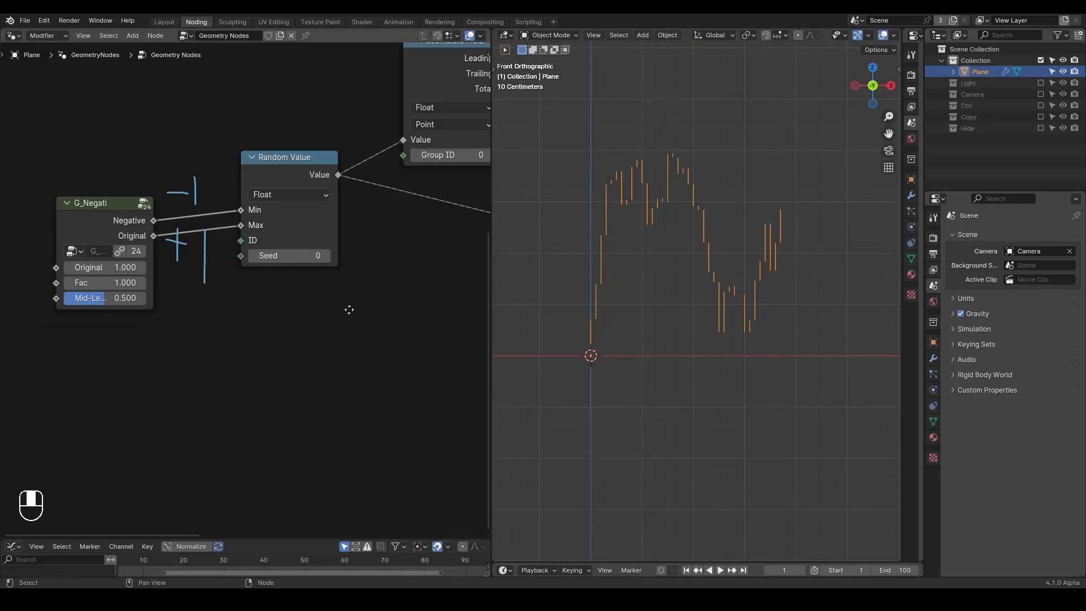
Erase the -1 and +1 annotations between the G_Negati and Random Value nodes.
middle_drag(349, 311, 236, 358)
scroll(231, 376, down, 4)
key(d)
right_drag(130, 240, 119, 318)
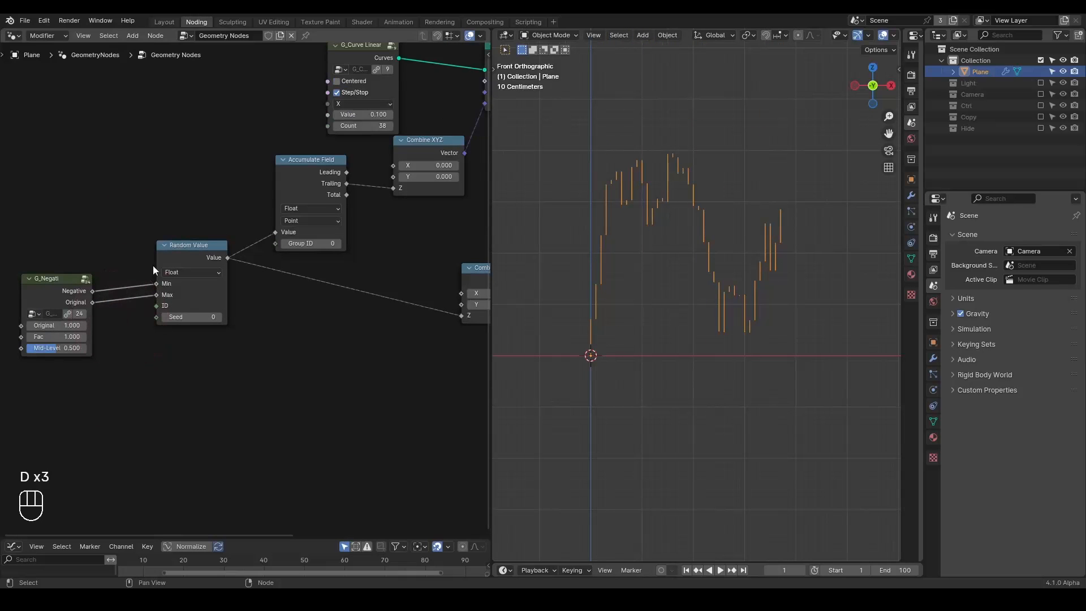
Set the X-axis G_Curve Linear node's Count to 101 and the Random Value's Seed to 64.
drag(361, 125, 503, 126)
scroll(767, 222, down, 5)
shift+middle_drag(772, 289, 714, 278)
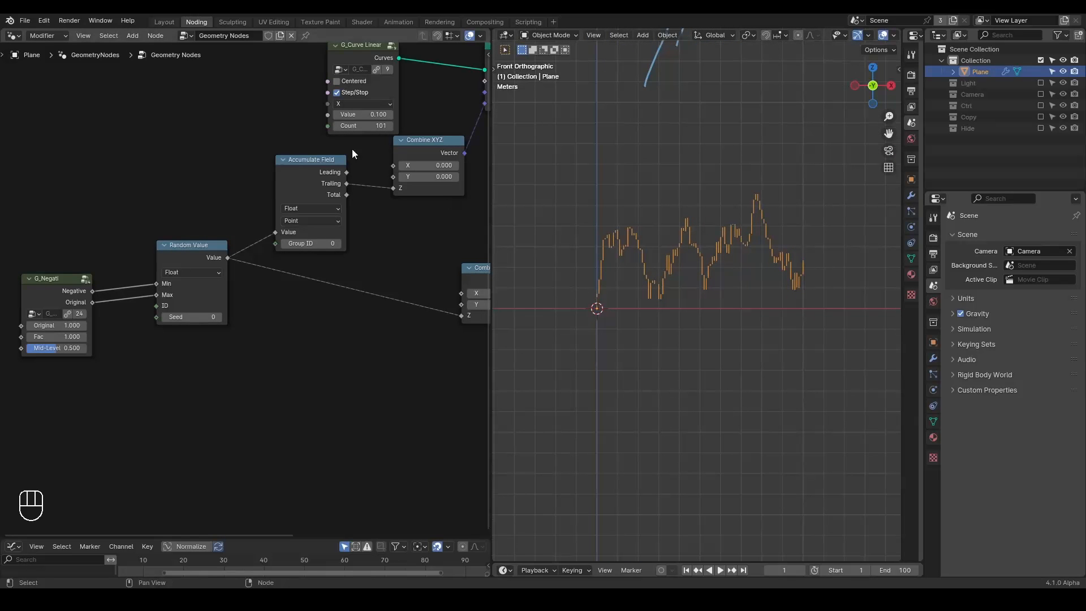
middle_drag(246, 212, 286, 204)
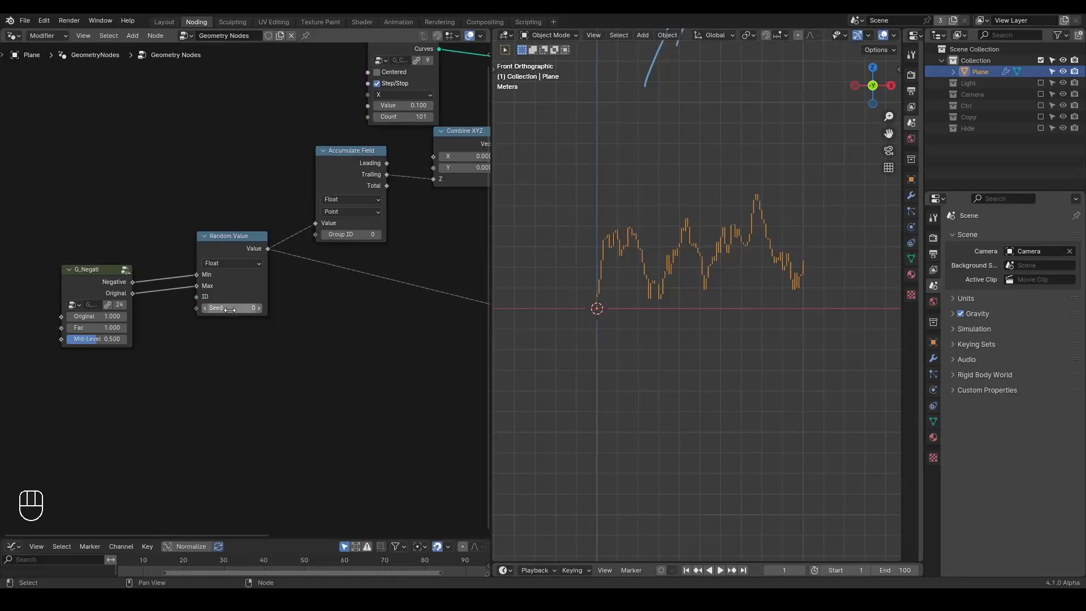
drag(221, 307, 339, 306)
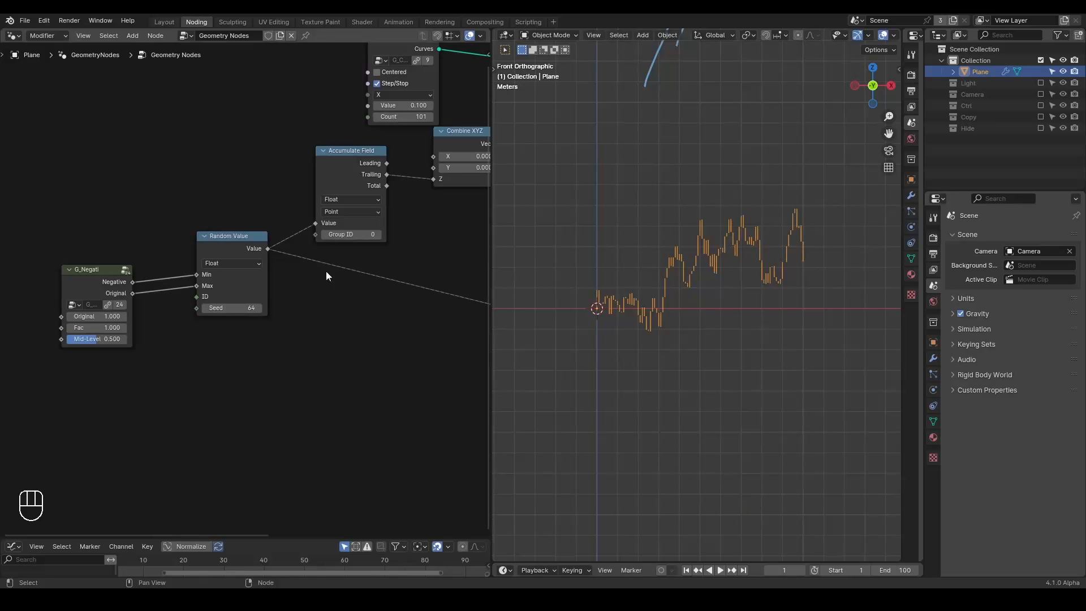
Move the G_Negati and Random Value nodes away from Accumulate Field and join Random Value's outgoing links in a reroute.
middle_drag(329, 297, 288, 290)
key(shift+ctrl+alt+w)
key(shift+ctrl+alt+q)
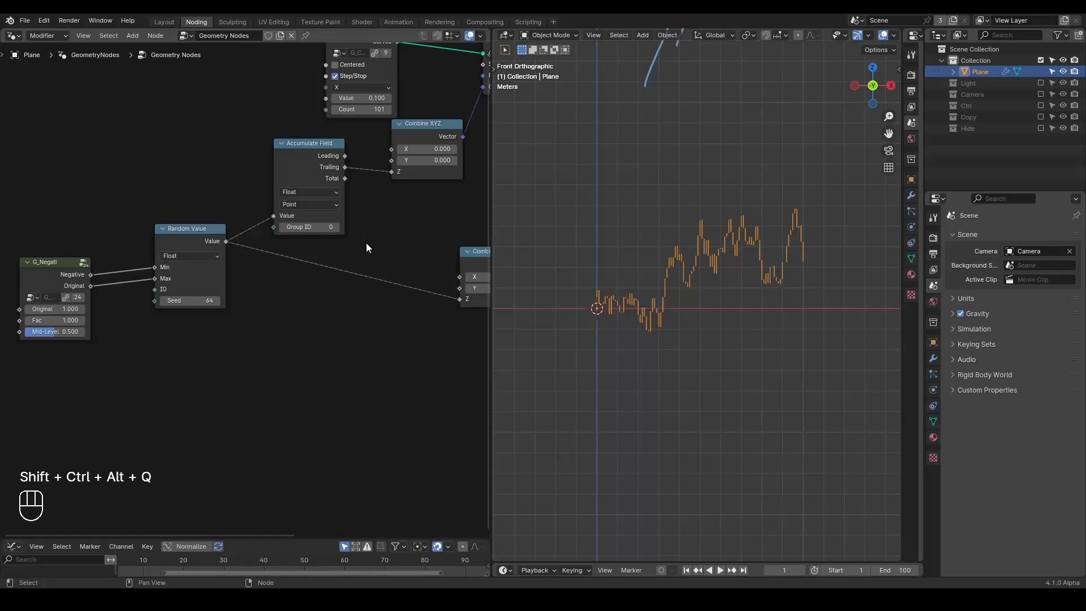
middle_drag(288, 298, 363, 290)
drag(300, 165, 96, 358)
key(g)
click(241, 196)
click(327, 280)
middle_drag(327, 280, 266, 272)
shift+right_drag(256, 205, 249, 303)
Insert a Math node set to Add between the Random Value output and the reroute.
middle_drag(189, 223, 275, 252)
drag(197, 215, 260, 268)
text(add)
click(277, 285)
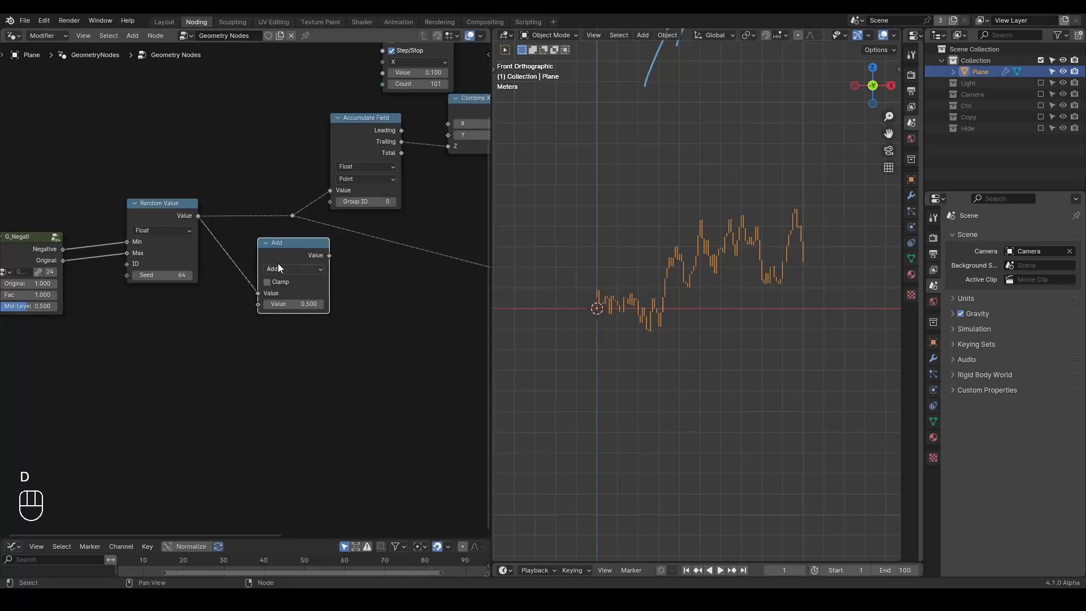
click(231, 213)
Set the Add node's second value to 0.05 and sketch a rising arrow along the chart.
middle_drag(219, 274, 299, 282)
scroll(299, 282, up, 3)
shift+drag(293, 265, 175, 265)
shift+middle_drag(722, 278, 694, 274)
scroll(677, 313, down, 2)
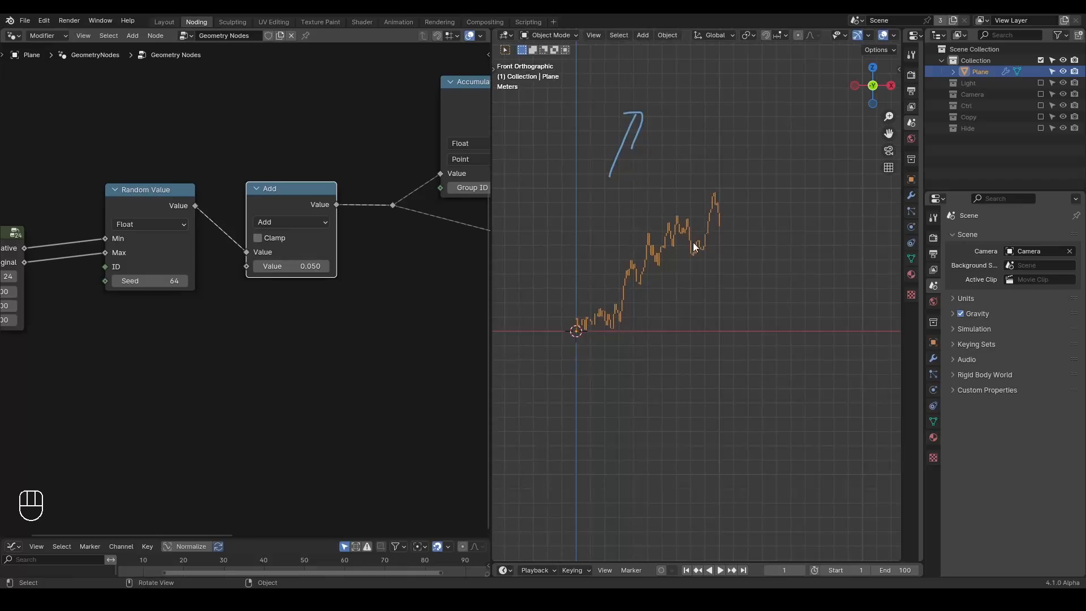
mouse_move(591, 342)
mouse_down()
mouse_move(748, 217)
mouse_move(734, 264)
mouse_up()
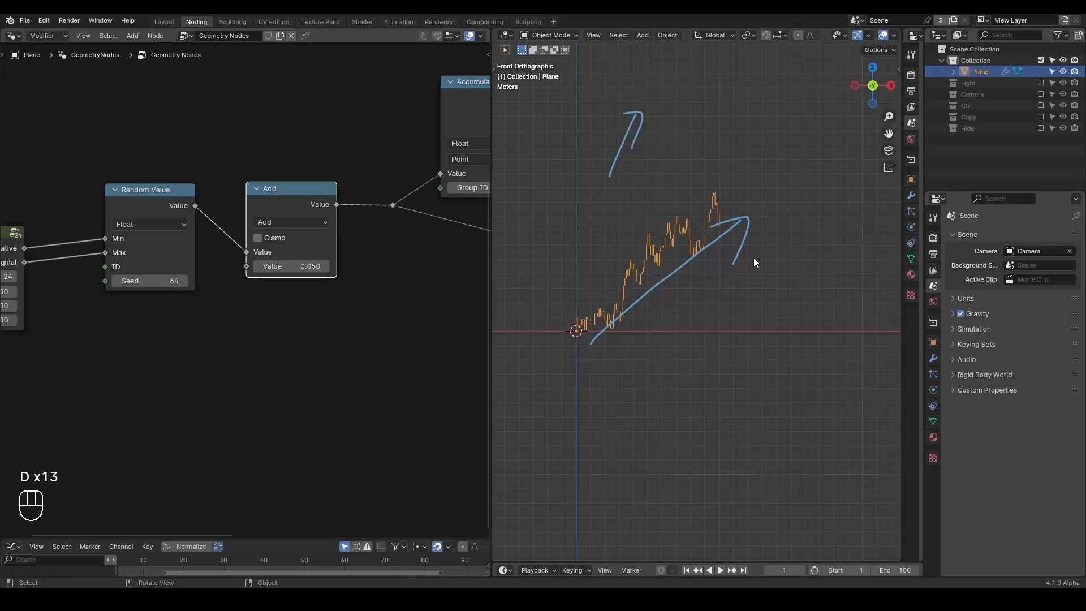
Set the Add node's second value to -0.11 and mark the falling trend with a temporary arrow annotation.
shift+drag(291, 265, 232, 266)
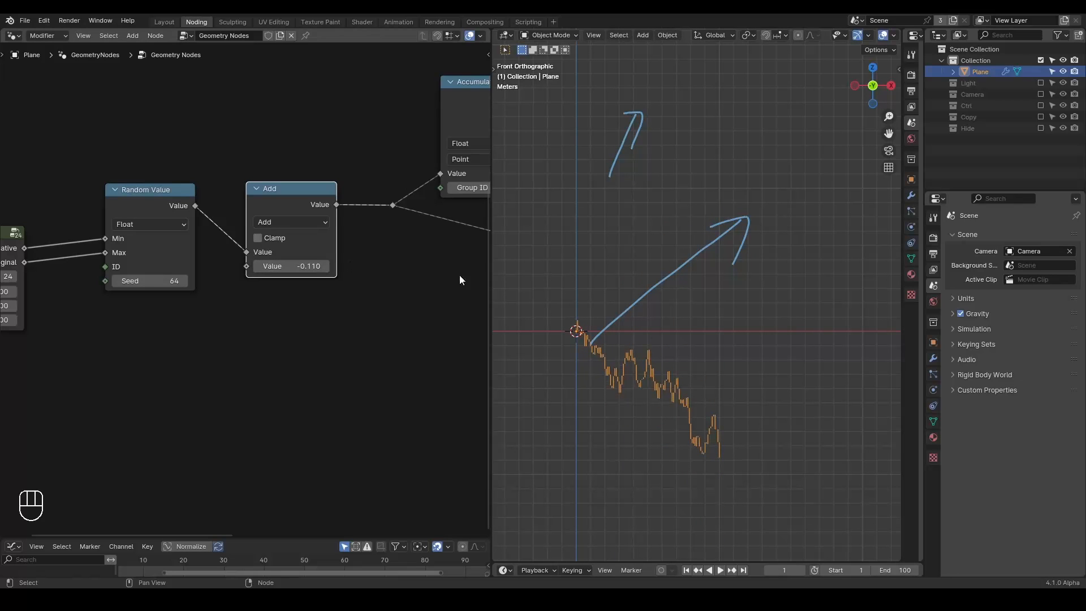
mouse_move(620, 323)
mouse_down()
mouse_move(681, 352)
mouse_move(686, 379)
mouse_up()
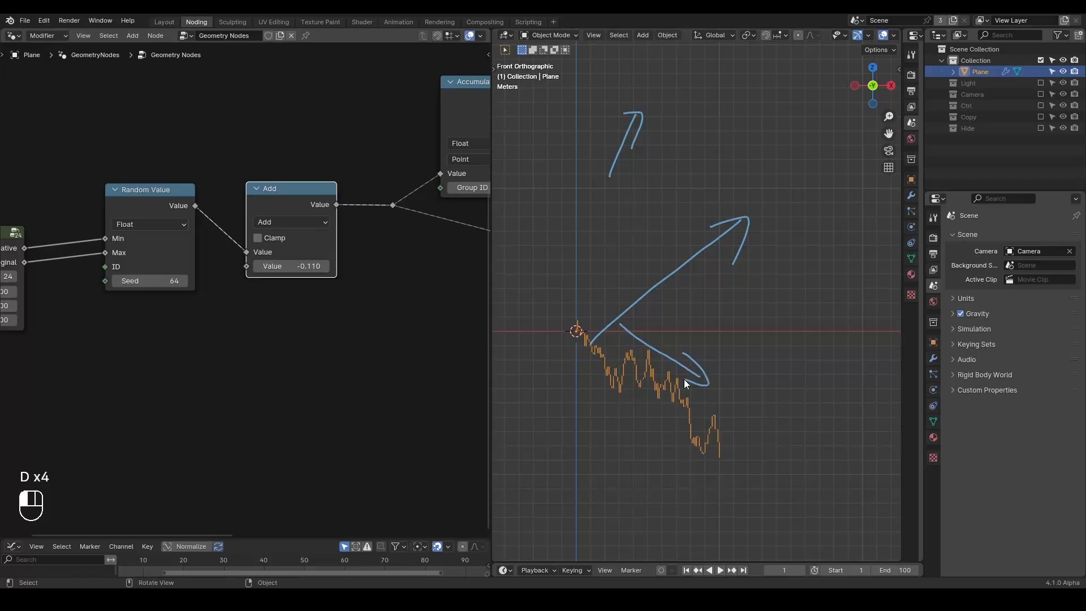
mouse_move(649, 116)
right_down()
mouse_move(683, 181)
mouse_move(718, 381)
mouse_move(695, 294)
right_up()
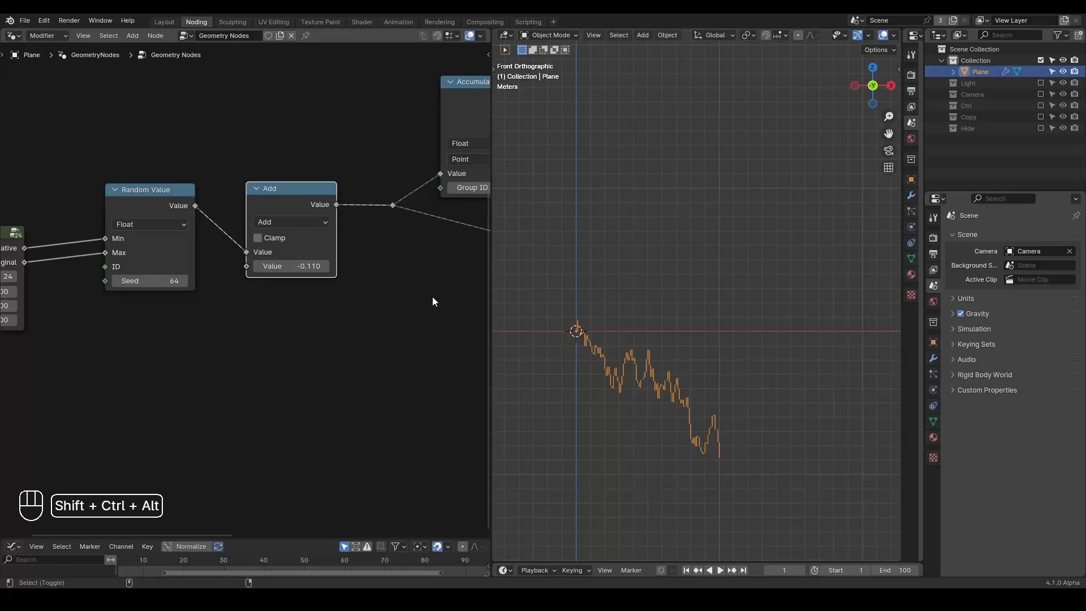
key(shift+ctrl+alt+q)
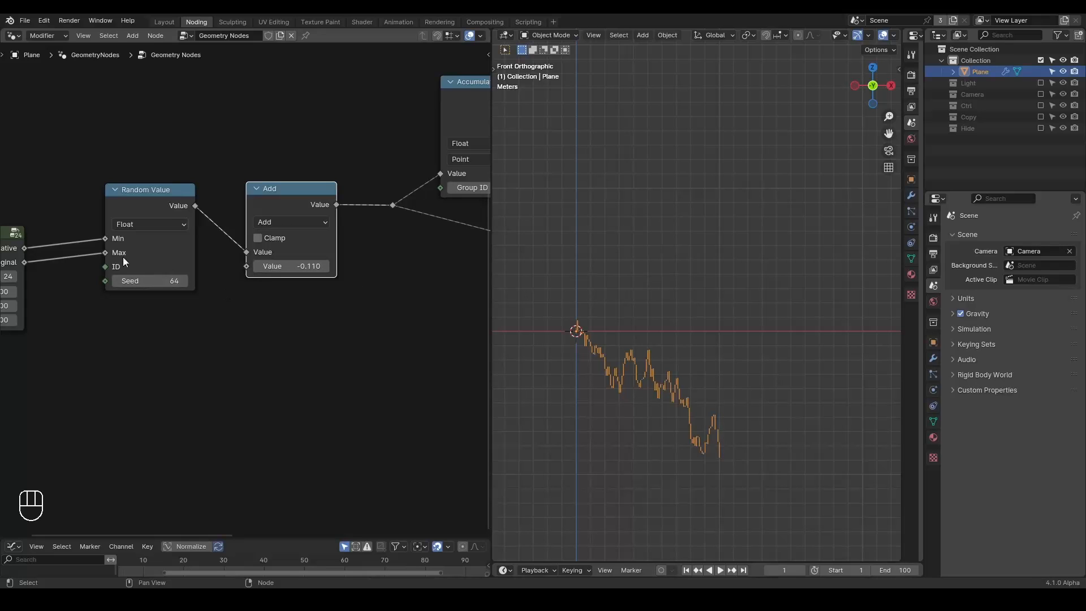
Add a path curve in the front view and shift its points along X so it starts near the origin.
key(shift)
key(shift+a)
mouse_move(598, 217)
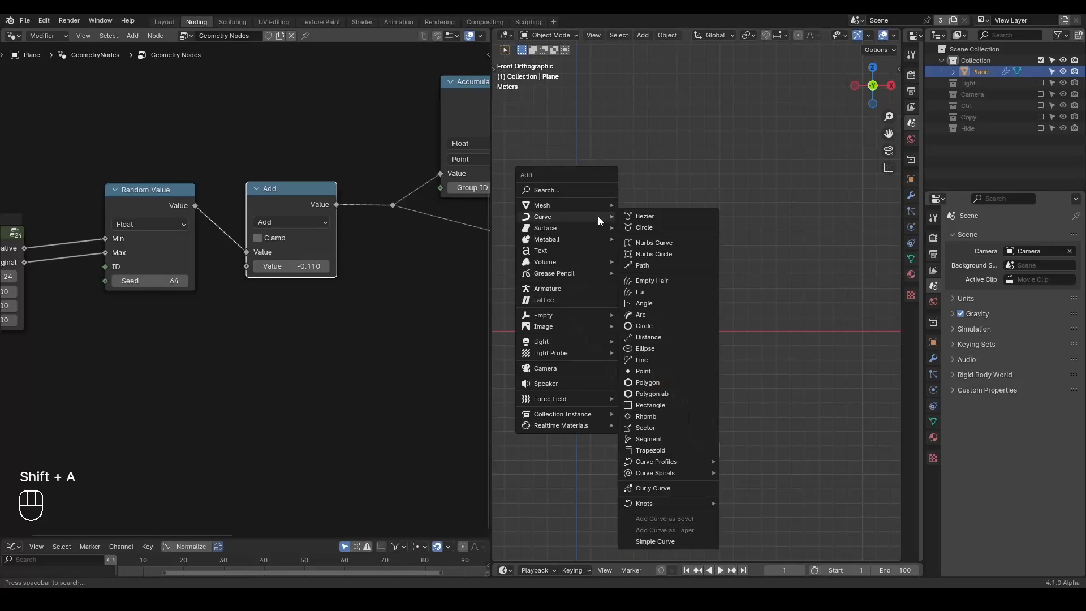
click(673, 265)
key(Tab)
key(g)
key(x)
click(625, 308)
Raise the path's second control point high above the X axis and lower its third point below the axis.
shift+middle_drag(612, 347, 673, 323)
scroll(672, 323, up, 6)
drag(580, 301, 551, 366)
key(g)
click(568, 214)
click(608, 331)
key(g)
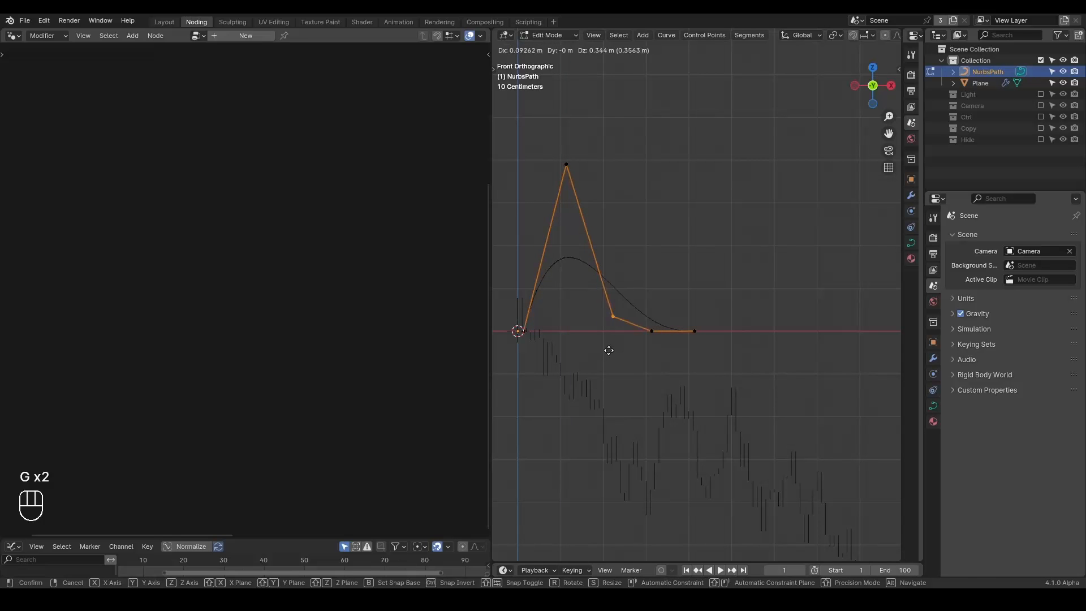
click(602, 467)
Raise the path's last two control points to the first peak's height, extend the endpoint along X, and finish editing.
drag(705, 287, 640, 353)
key(g)
click(710, 134)
key(g)
key(z)
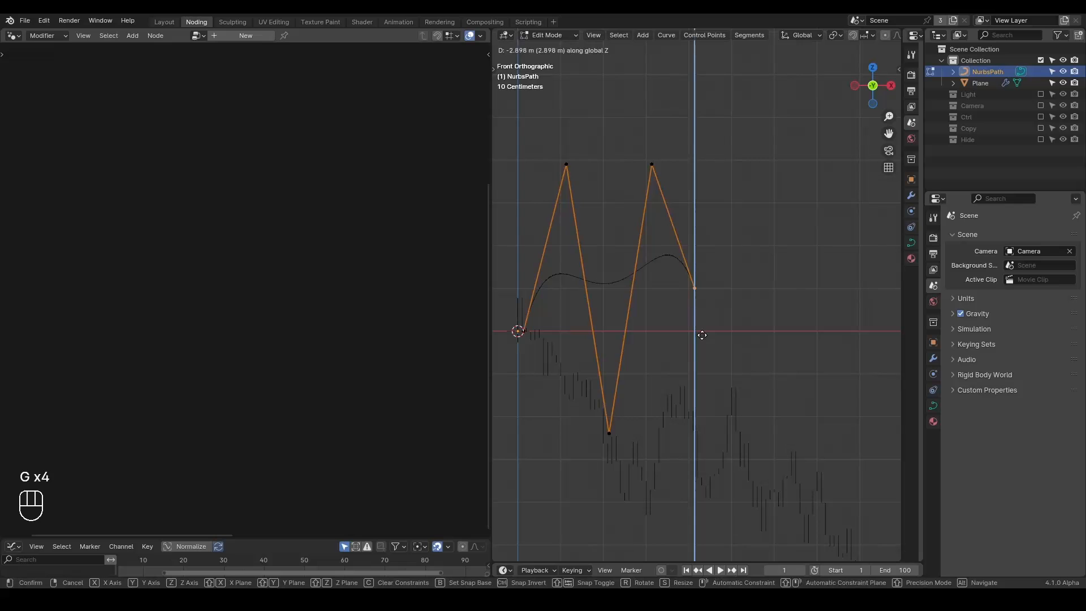
right_click(714, 180)
key(g)
key(x)
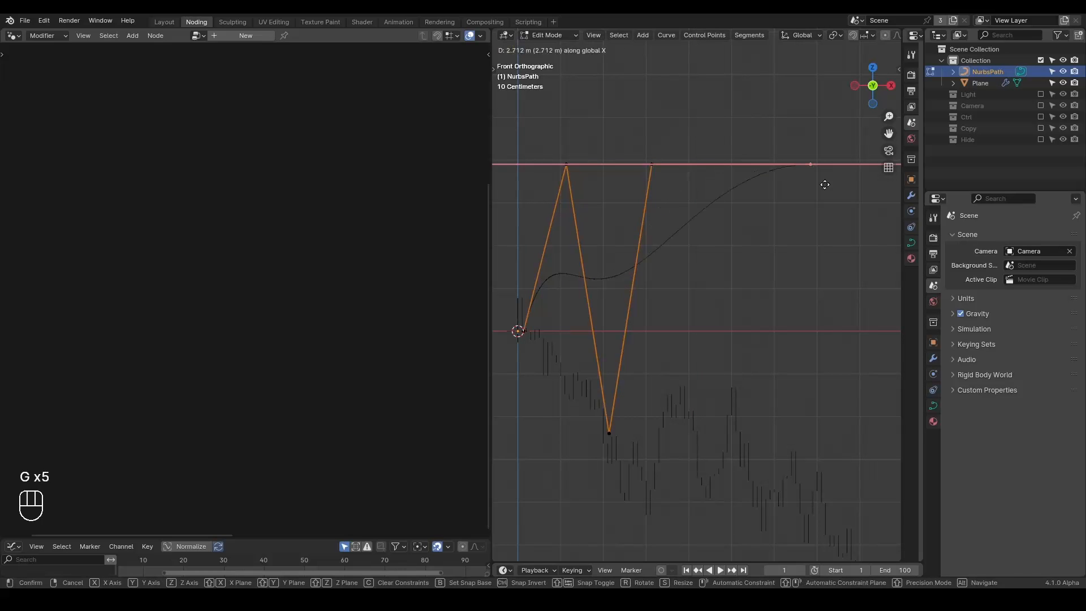
click(836, 187)
key(Tab)
scroll(682, 298, down, 3)
scroll(681, 298, down, 1)
shift+middle_drag(708, 336, 686, 328)
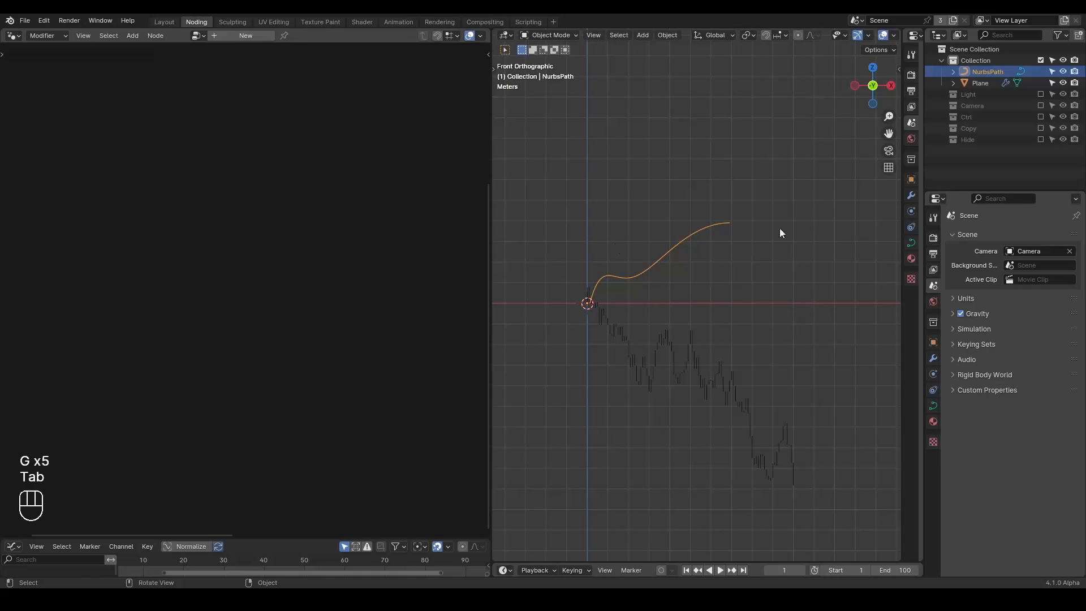
Pin the chart's node tree, bring in NurbsPath as an Object Info node, and connect its Geometry to Group Output.
click(669, 341)
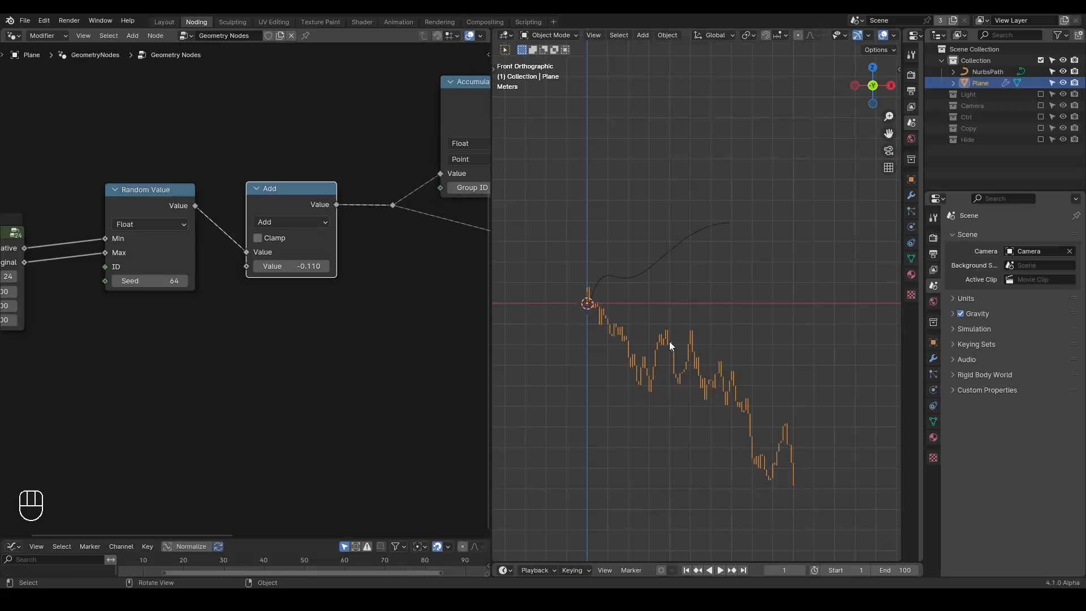
middle_drag(350, 188, 298, 452)
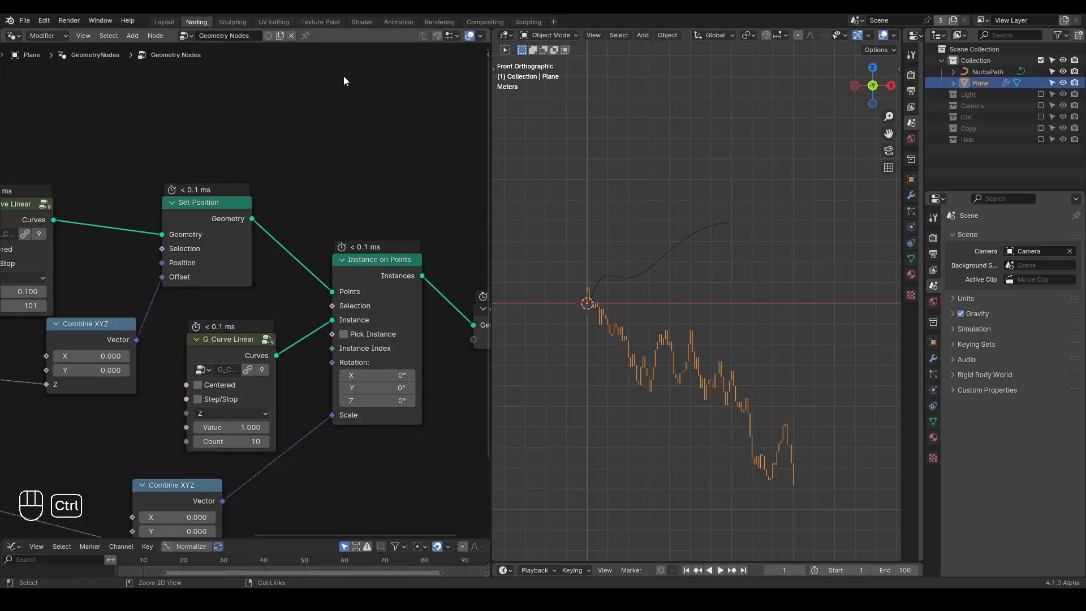
ctrl+middle_drag(344, 75, 304, 88)
click(306, 36)
middle_drag(372, 185, 298, 211)
drag(334, 326, 447, 262)
drag(996, 72, 208, 167)
alt+shift+right_drag(208, 167, 447, 269)
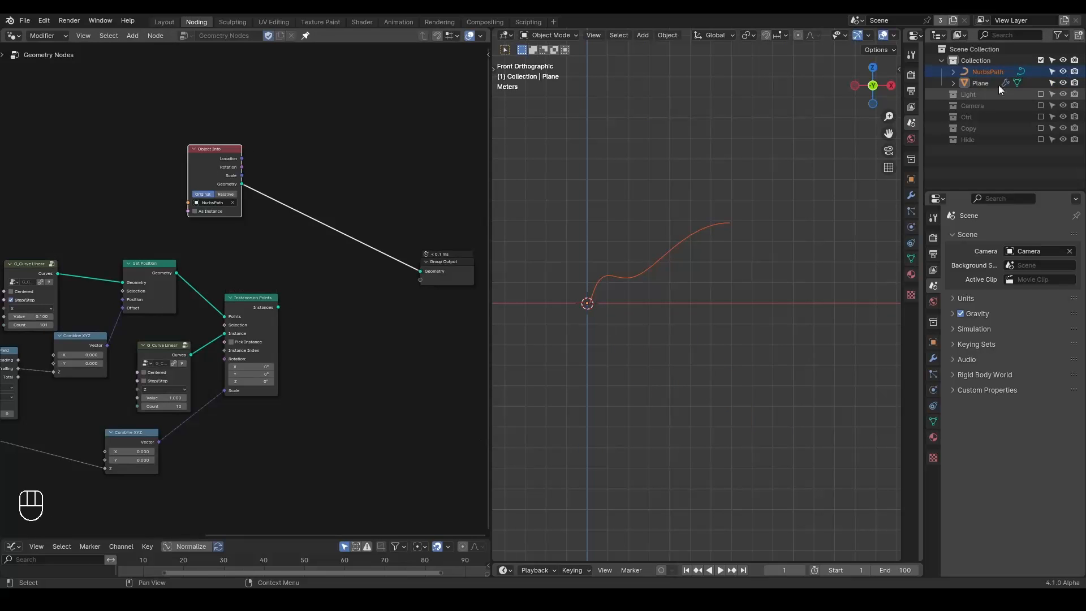
Move the NurbsPath object into the Hide collection and select the Plane again.
drag(976, 74, 968, 140)
click(984, 74)
scroll(633, 249, up, 2)
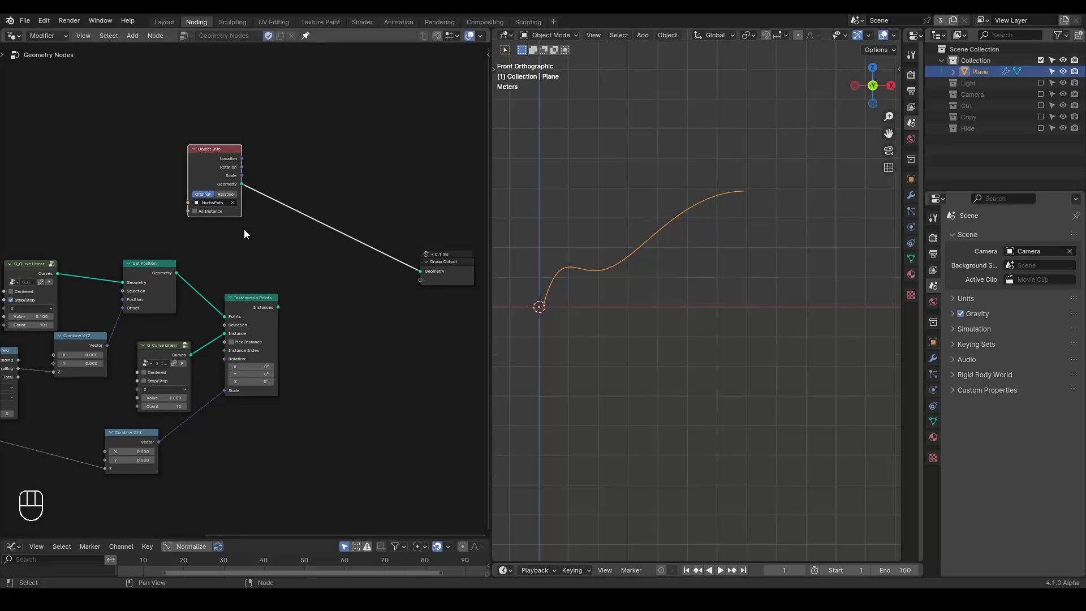
scroll(245, 234, up, 1)
Place a duplicate of the Set Position node on the Object Info Geometry link.
drag(272, 308, 315, 307)
middle_drag(272, 309, 392, 269)
drag(167, 321, 148, 331)
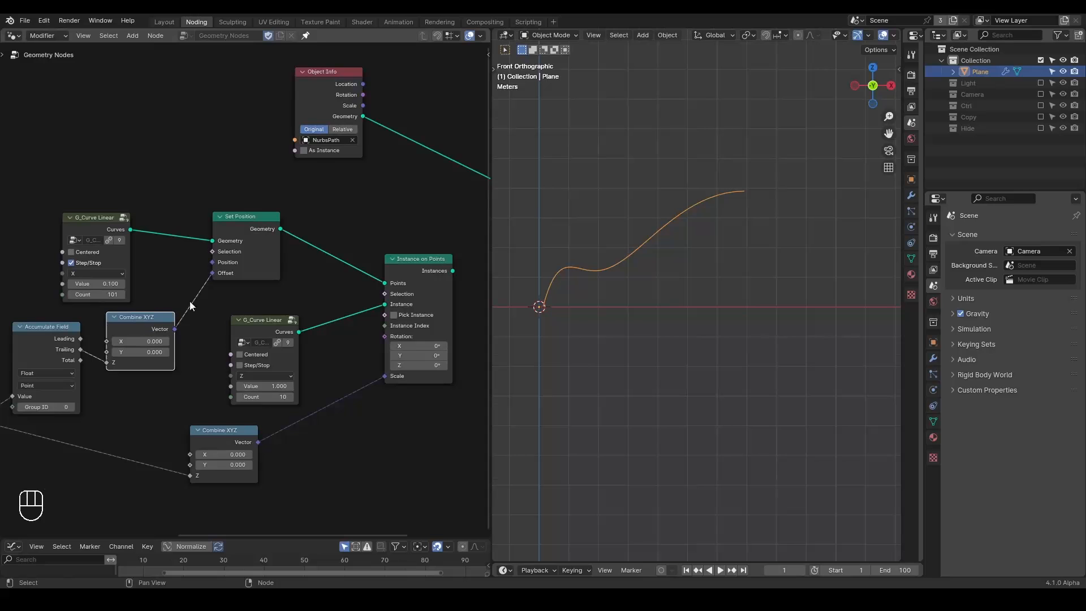
scroll(282, 278, down, 1)
click(216, 277)
key(shift+d)
click(380, 171)
Place a duplicated Instance on Points after the new Set Position and connect the Z-axis G_Curve Linear to its Instance input.
middle_drag(337, 269, 290, 251)
click(301, 288)
key(shift+d)
click(423, 146)
drag(210, 339, 366, 173)
scroll(707, 238, down, 1)
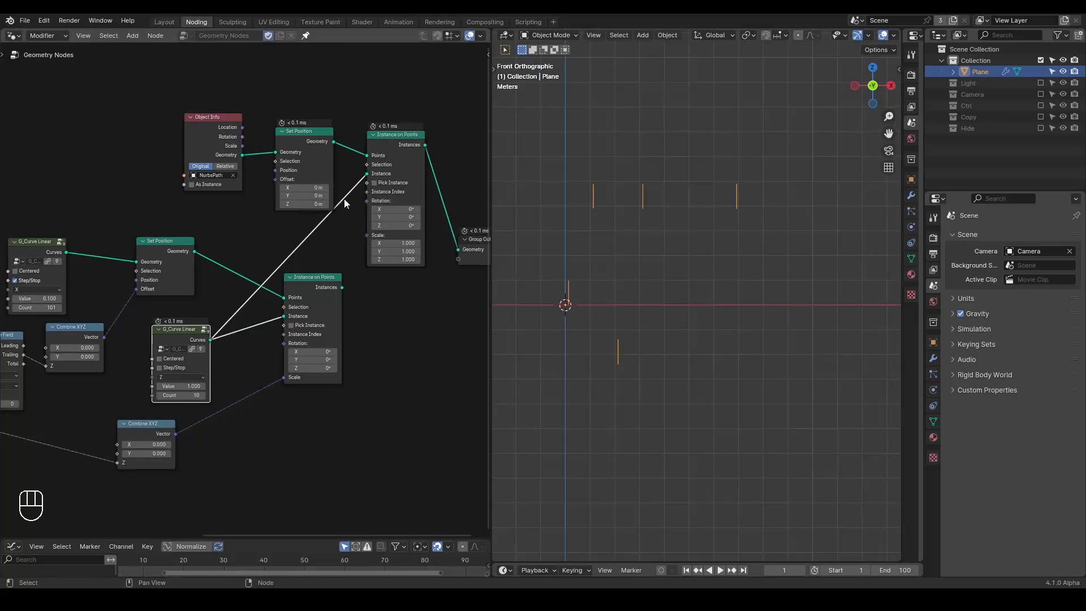
Preview the X-axis G_Curve Linear output by itself and return the preview to the new Instance on Points.
middle_drag(303, 247, 305, 274)
scroll(297, 283, down, 1)
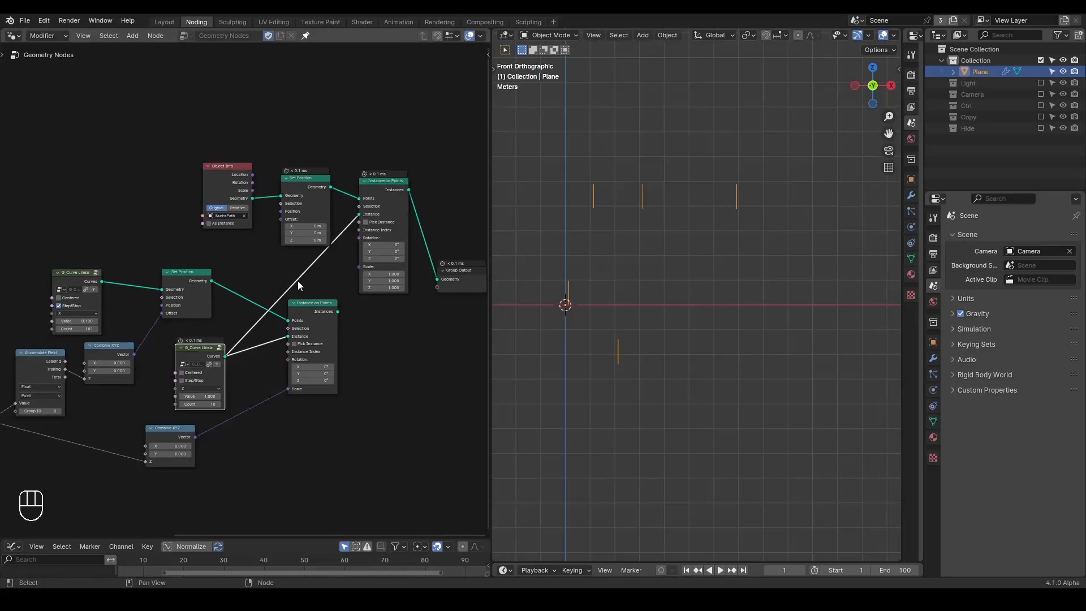
scroll(635, 269, down, 2)
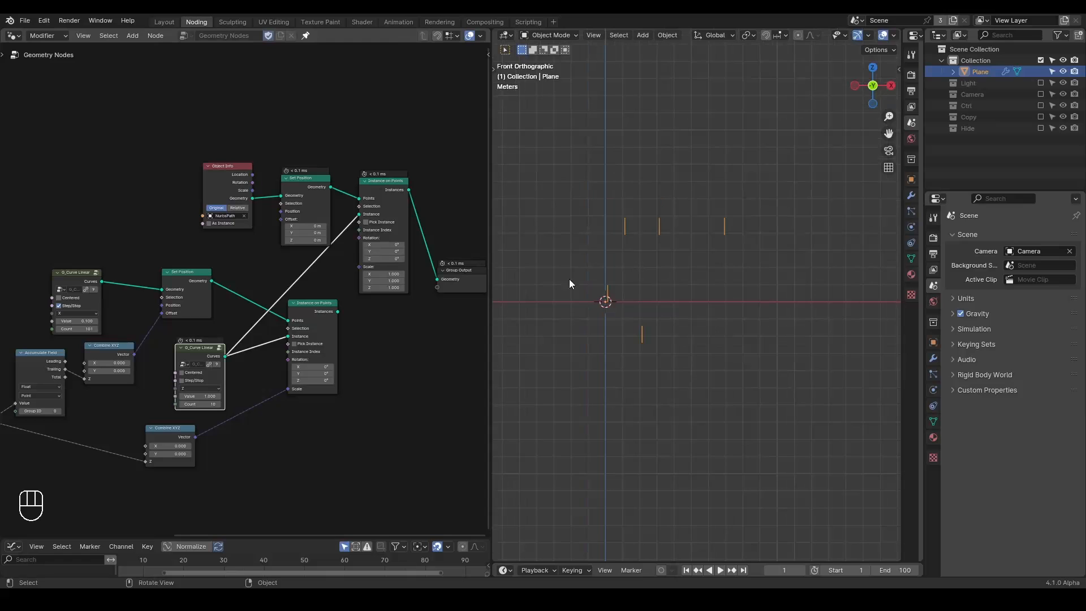
alt+shift+click(76, 277)
middle_drag(100, 299, 169, 255)
scroll(168, 256, up, 3)
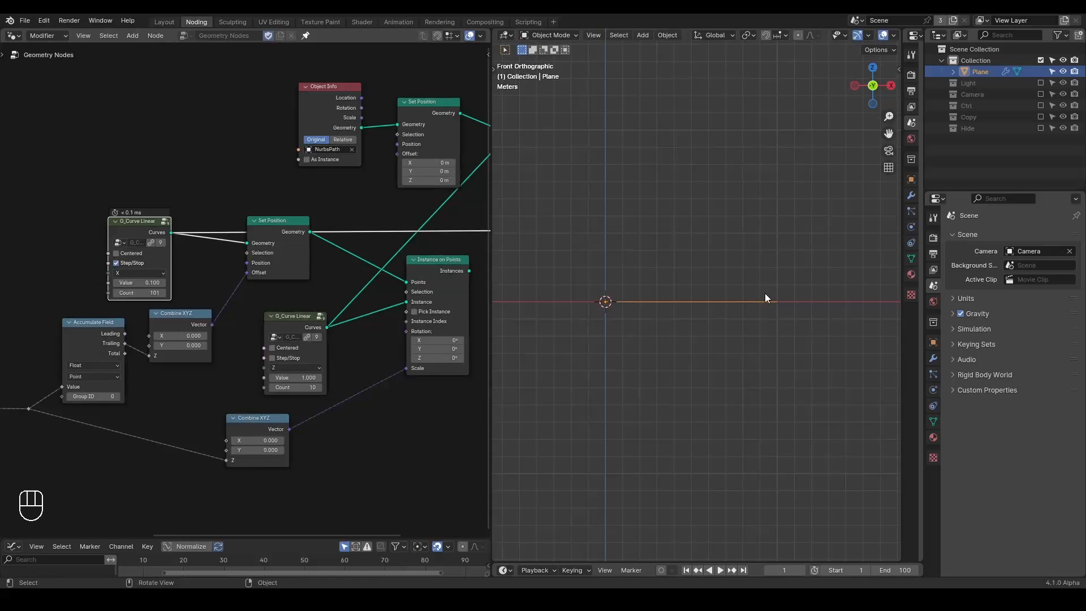
middle_drag(373, 230, 183, 285)
alt+shift+click(340, 171)
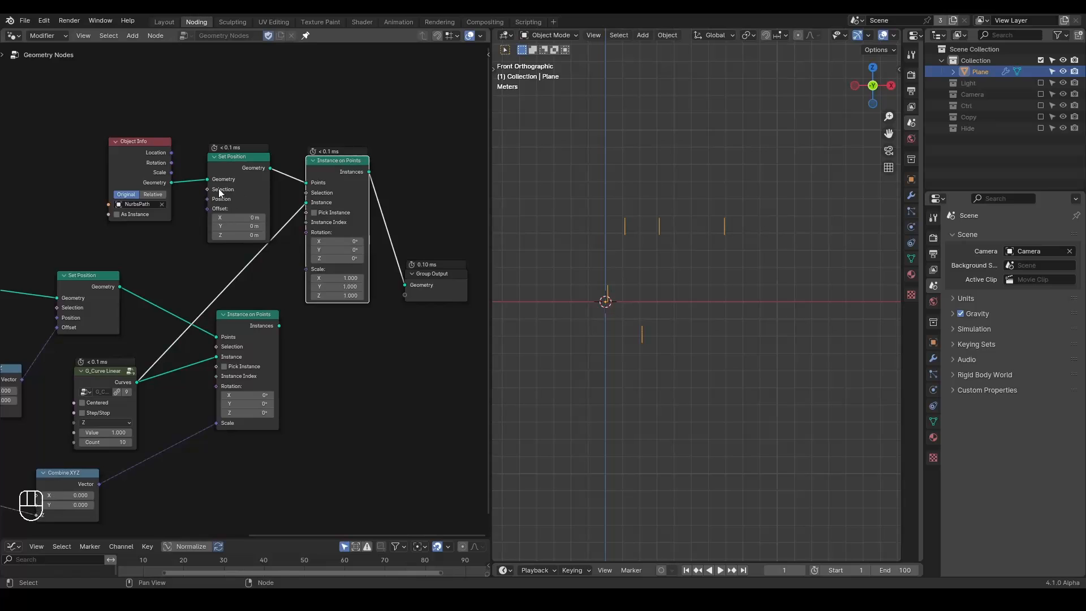
Insert a Resample Curve node between Object Info and Set Position and set its Count to 40.
middle_drag(190, 168, 341, 189)
drag(283, 185, 209, 168)
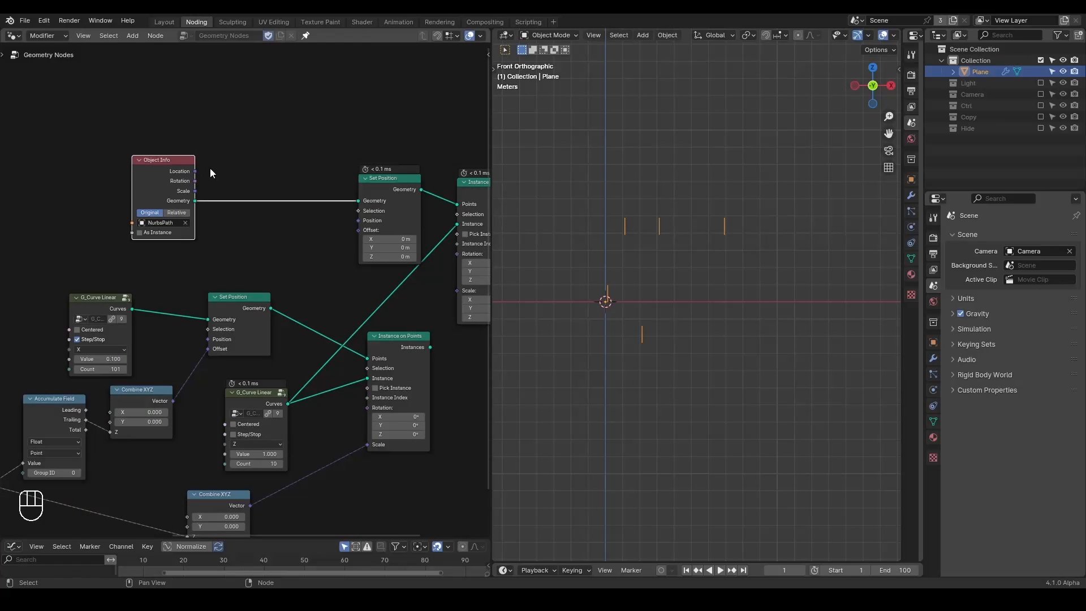
key(ctrl+a)
text(resam)
key(Return)
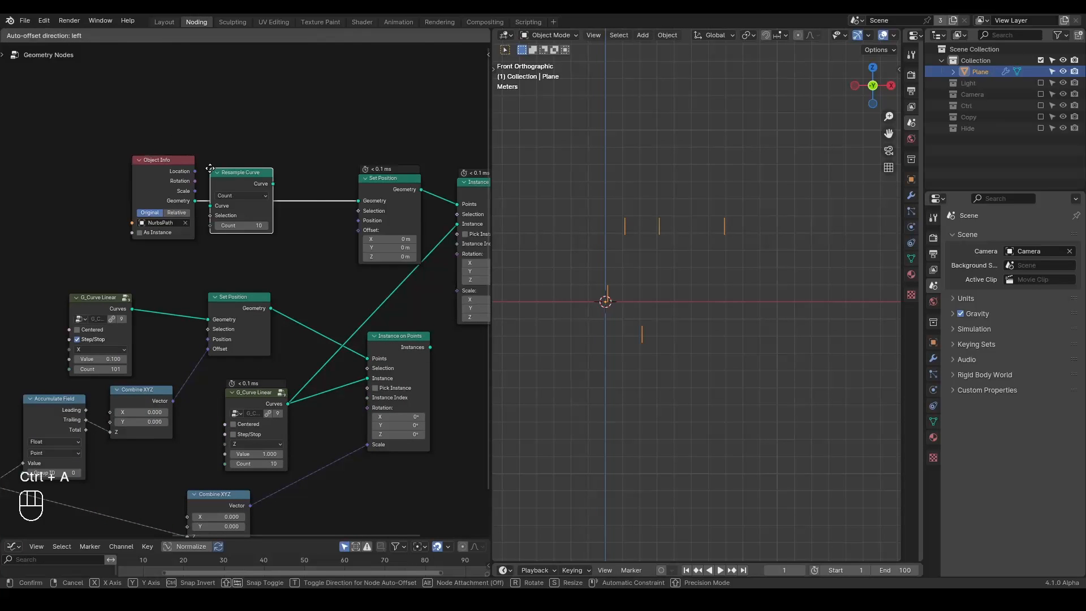
click(278, 243)
scroll(278, 243, up, 1)
drag(264, 214, 303, 214)
Annotate the start of the instanced lines near the origin with small tick marks.
scroll(609, 274, up, 3)
scroll(610, 272, up, 1)
shift+middle_drag(609, 273, 628, 305)
scroll(629, 302, up, 2)
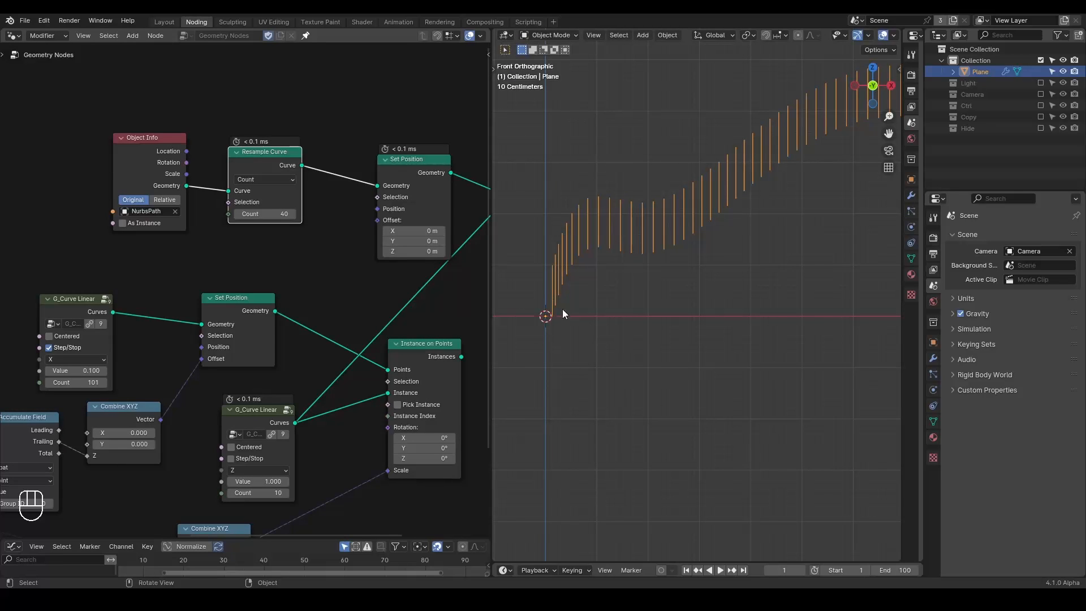
key(d)
key(d)
key(d)
key(d)
key(d)
drag(568, 308, 568, 319)
key(ctrl+alt+shift+q)
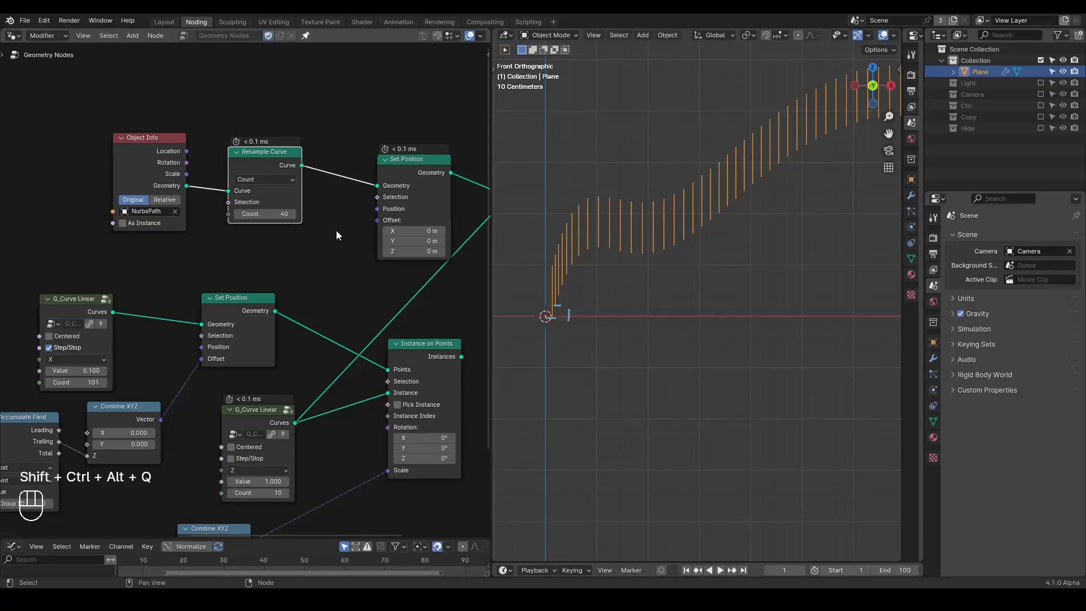
Add a Position node in the empty area above the Object Info node.
middle_drag(334, 240, 289, 321)
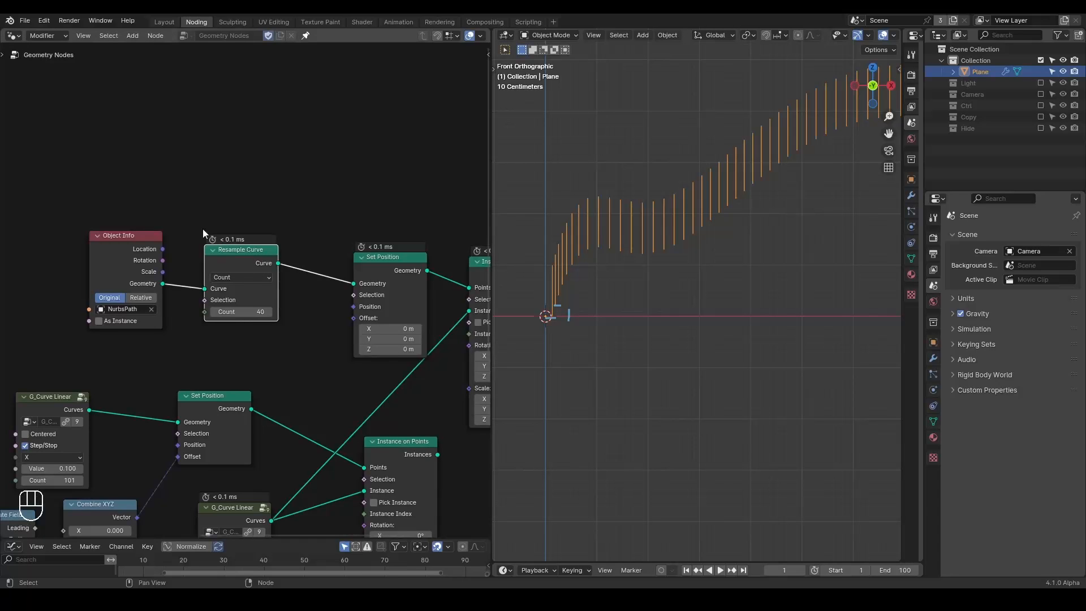
middle_drag(188, 199, 245, 233)
key(ctrl+a)
text(pos)
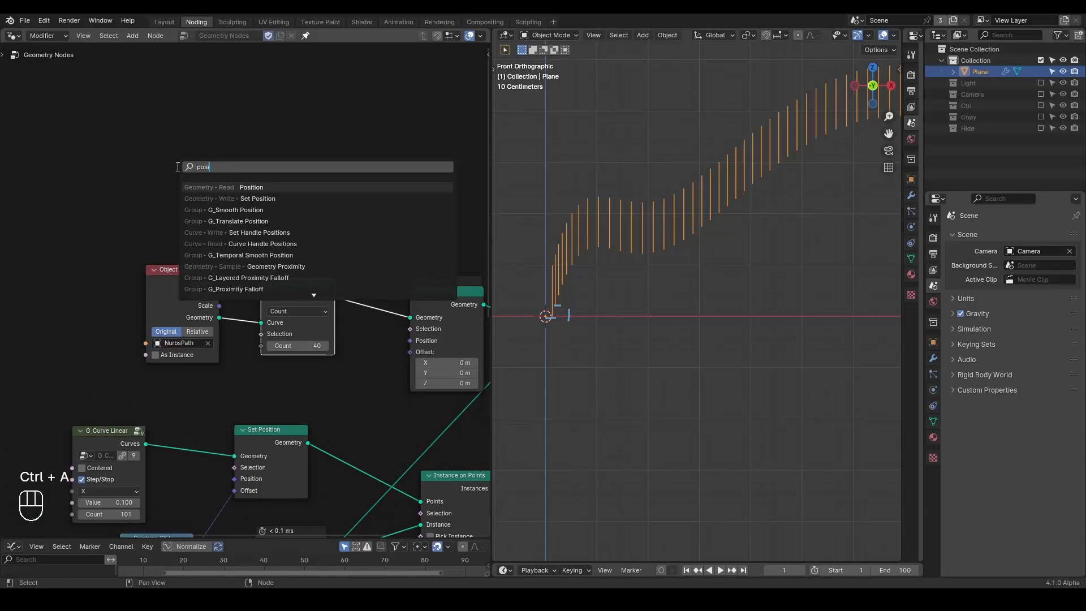
key(Return)
click(124, 162)
middle_drag(123, 158, 165, 165)
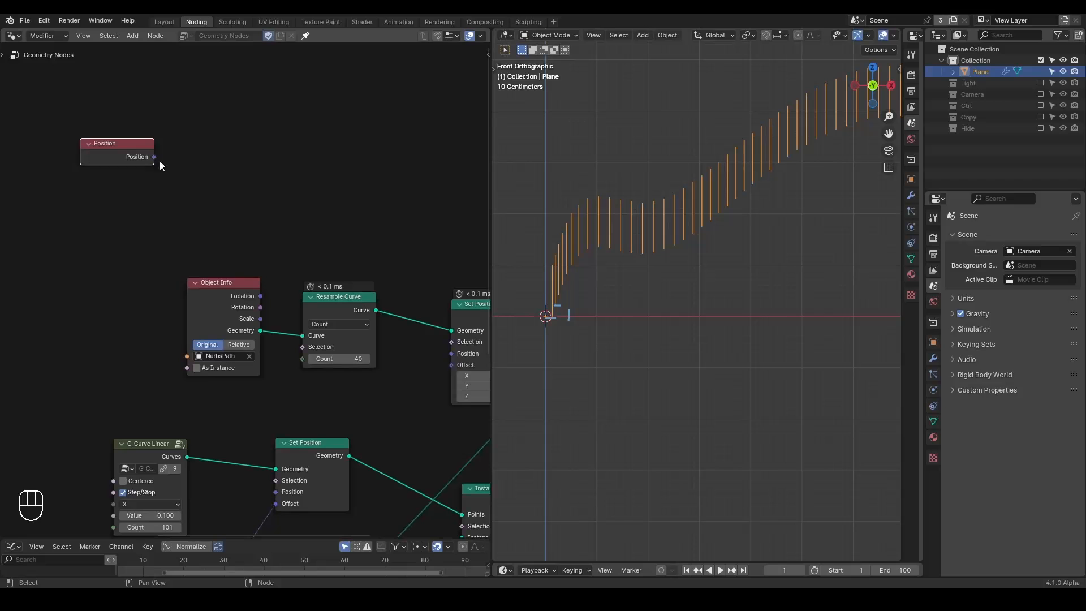
Add a Separate XYZ node with its Vector input fed by the Position node.
key(ctrl+a)
text(separat)
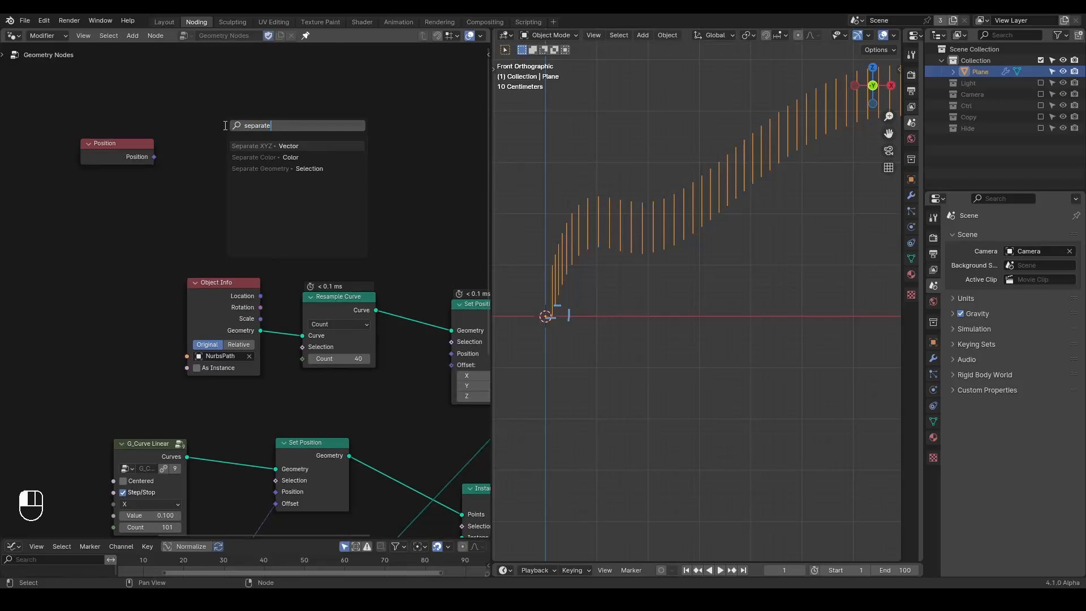
key(Return)
click(190, 111)
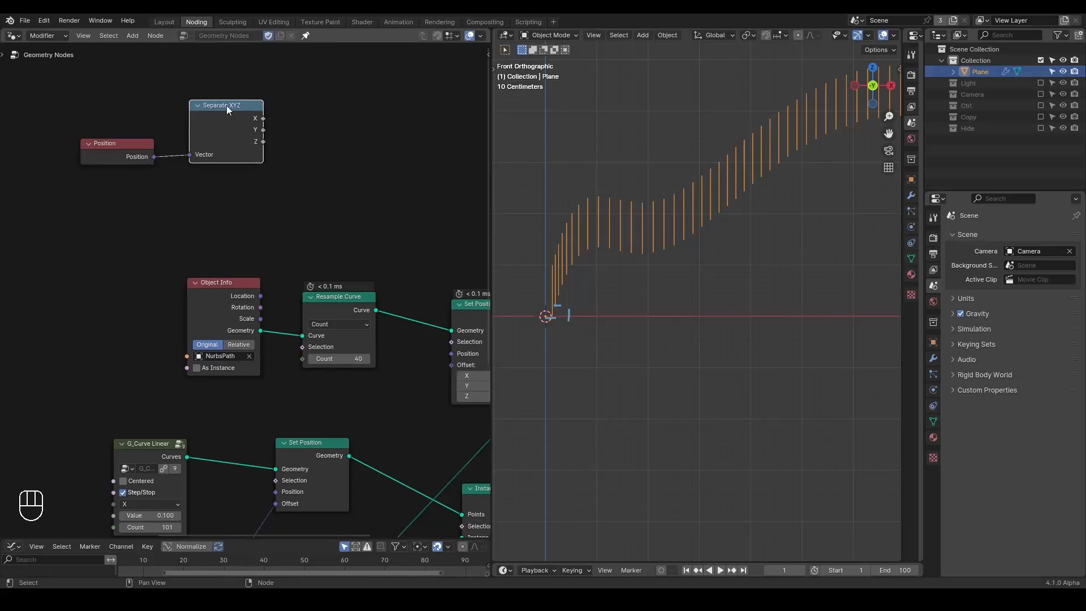
Annotate X marks at the lower ends of the first two instanced lines near the origin.
middle_drag(300, 177, 259, 214)
shift+middle_drag(599, 315, 706, 292)
scroll(701, 294, up, 6)
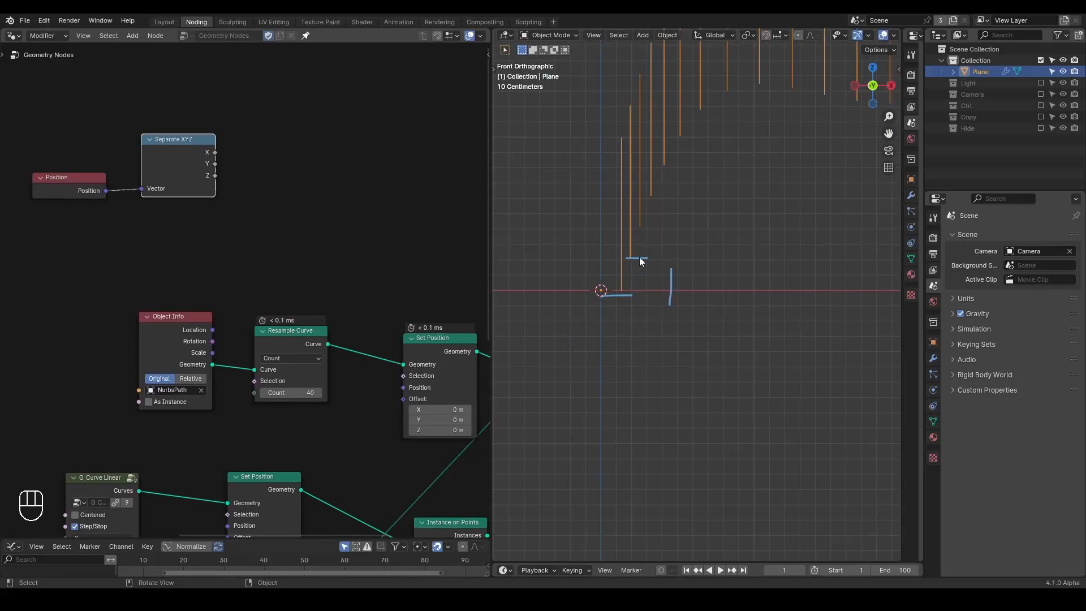
key(d)
drag(618, 306, 618, 318)
drag(636, 265, 648, 279)
drag(649, 265, 636, 280)
Add an Offset Point in Curve node above Separate XYZ and set its Offset to -1.
middle_drag(289, 166, 266, 206)
middle_drag(228, 161, 270, 155)
key(ctrl+a)
text(offset poi)
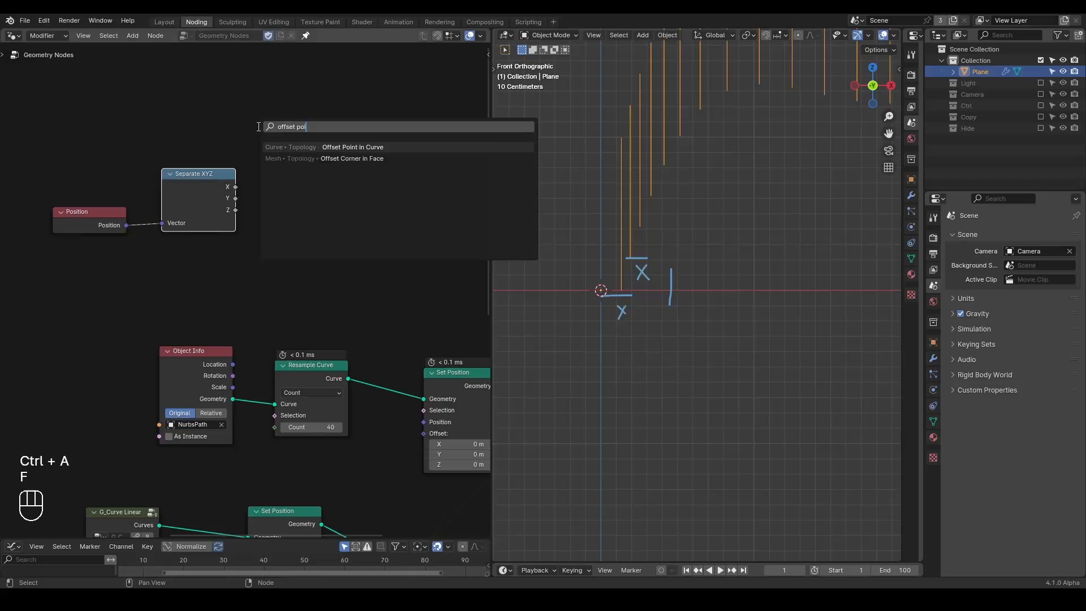
key(Return)
click(130, 88)
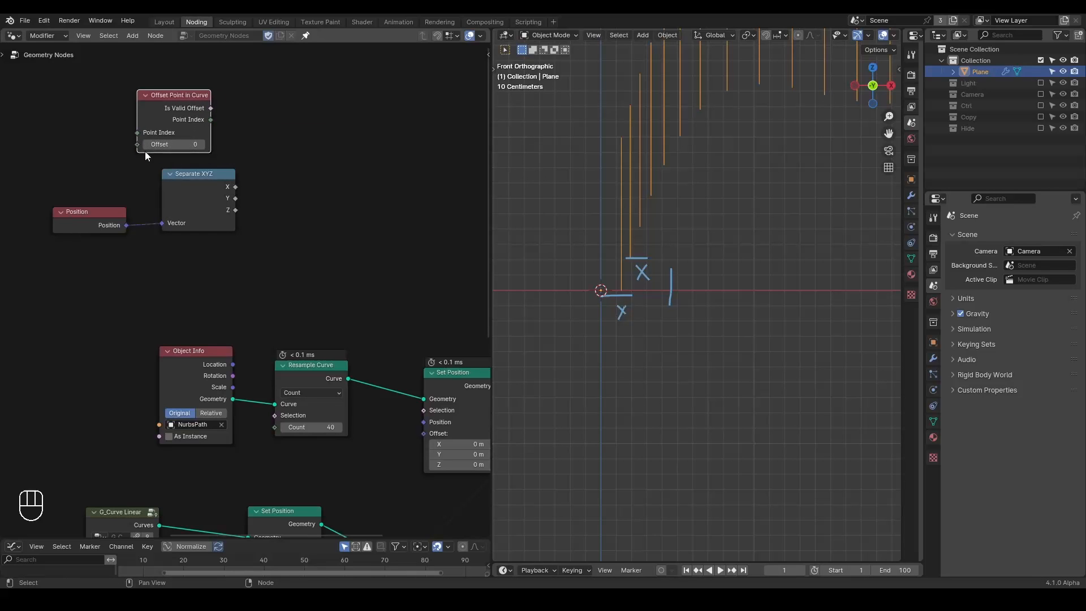
click(145, 144)
middle_drag(214, 117, 189, 125)
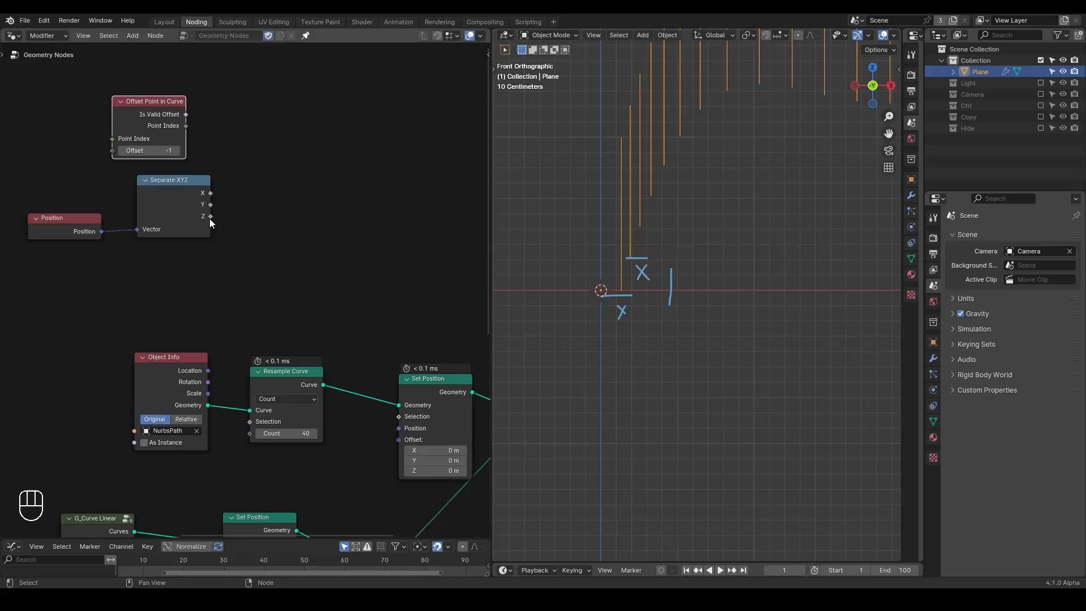
Add an Evaluate at Index node with Separate XYZ's Z as its Value and the offset Point Index as its Index.
drag(210, 204, 269, 189)
text(evaluate)
key(Return)
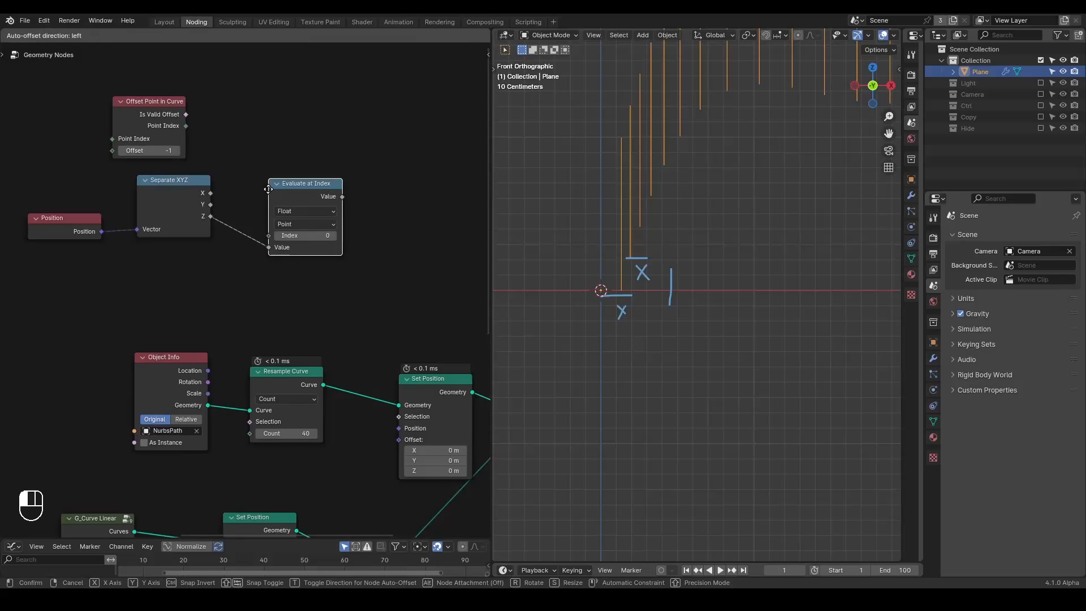
click(292, 130)
drag(186, 125, 288, 176)
drag(309, 135, 297, 131)
middle_drag(280, 191, 248, 180)
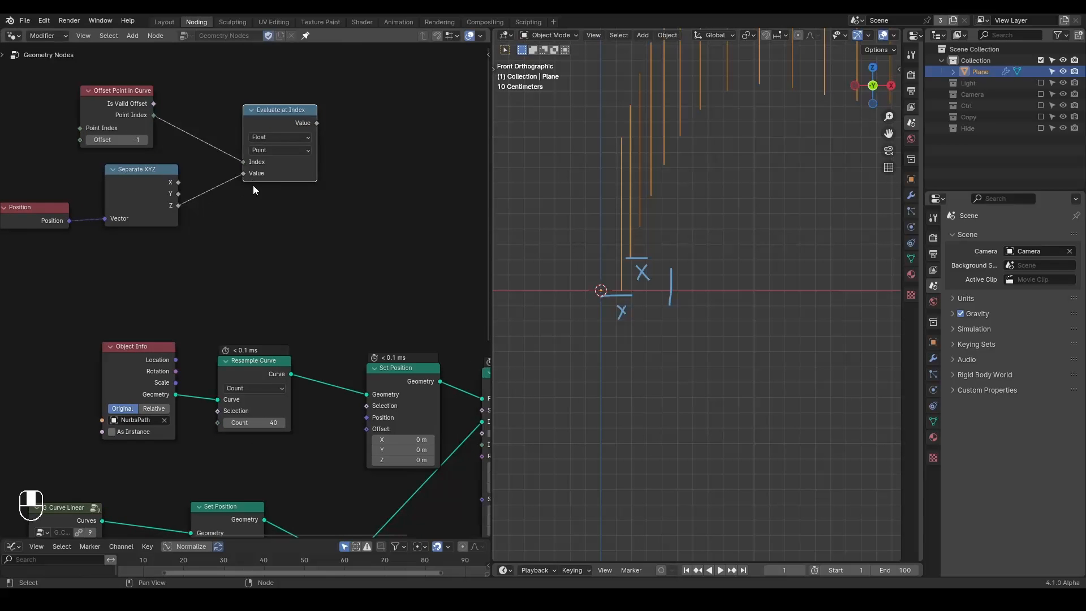
Underline the Z output of the Separate XYZ node with an annotation stroke.
click(179, 205)
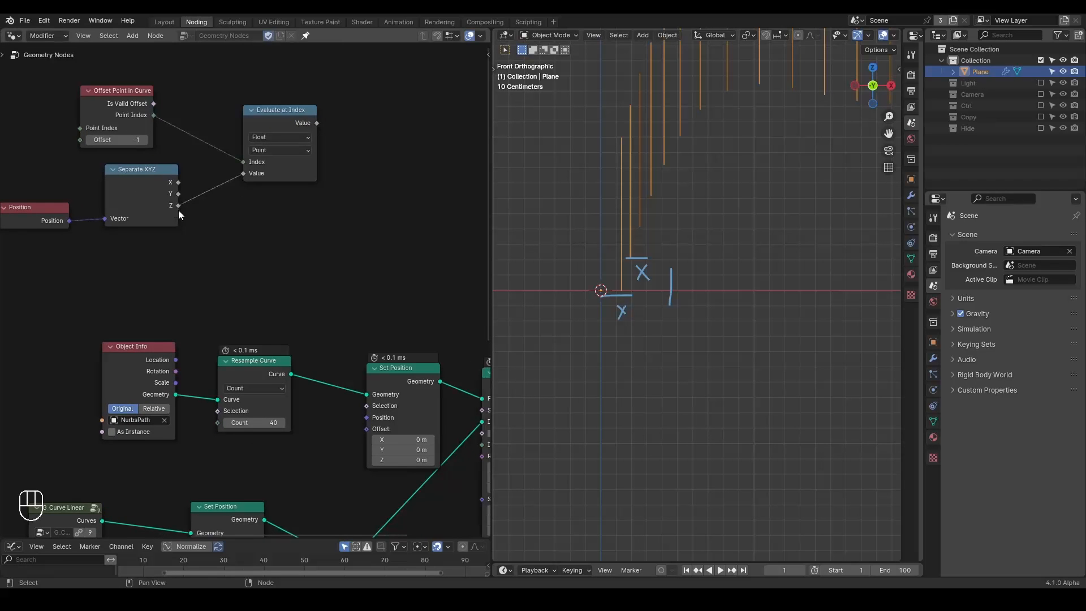
key(d)
mouse_move(160, 217)
mouse_down()
mouse_move(207, 217)
mouse_move(178, 219)
mouse_up()
Add a Subtract node that subtracts Separate XYZ's Z from the Evaluate at Index value.
click(314, 124)
key(shift+a)
text(subtract)
key(Return)
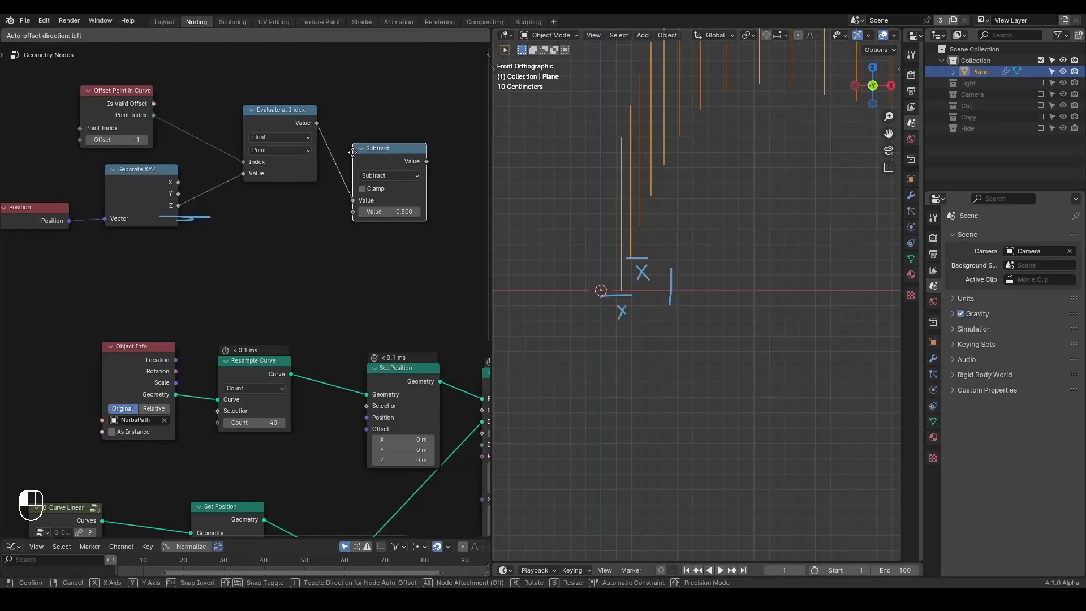
click(352, 153)
drag(175, 206, 353, 210)
middle_drag(308, 234, 284, 253)
drag(366, 169, 377, 163)
Circle the Subtract node's two inputs and the matching viewport X marks, and erase the underline below Separate XYZ's Z output.
mouse_move(333, 195)
mouse_down()
mouse_move(337, 217)
mouse_move(348, 199)
mouse_up()
drag(629, 261, 653, 261)
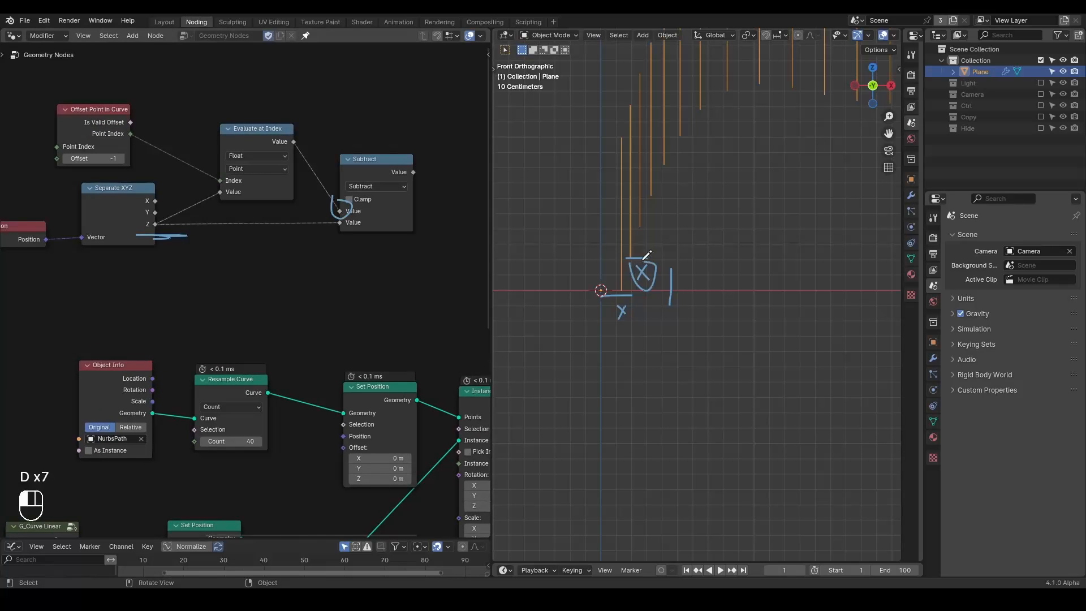
mouse_move(332, 222)
mouse_down()
mouse_move(327, 243)
mouse_move(346, 224)
mouse_up()
drag(628, 297, 629, 292)
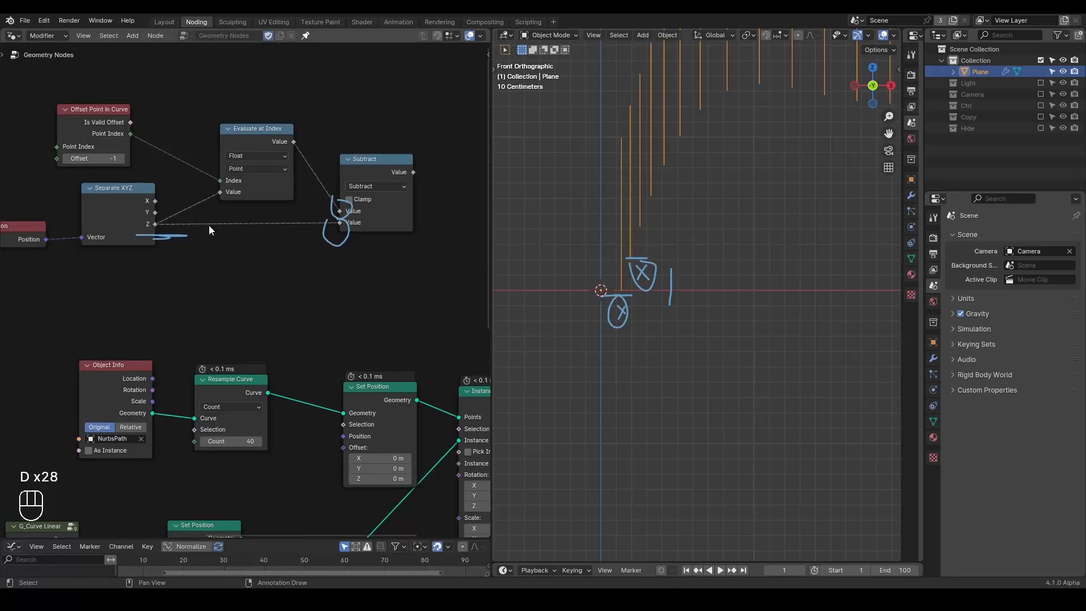
drag(243, 142, 240, 144)
right_drag(191, 227, 85, 252)
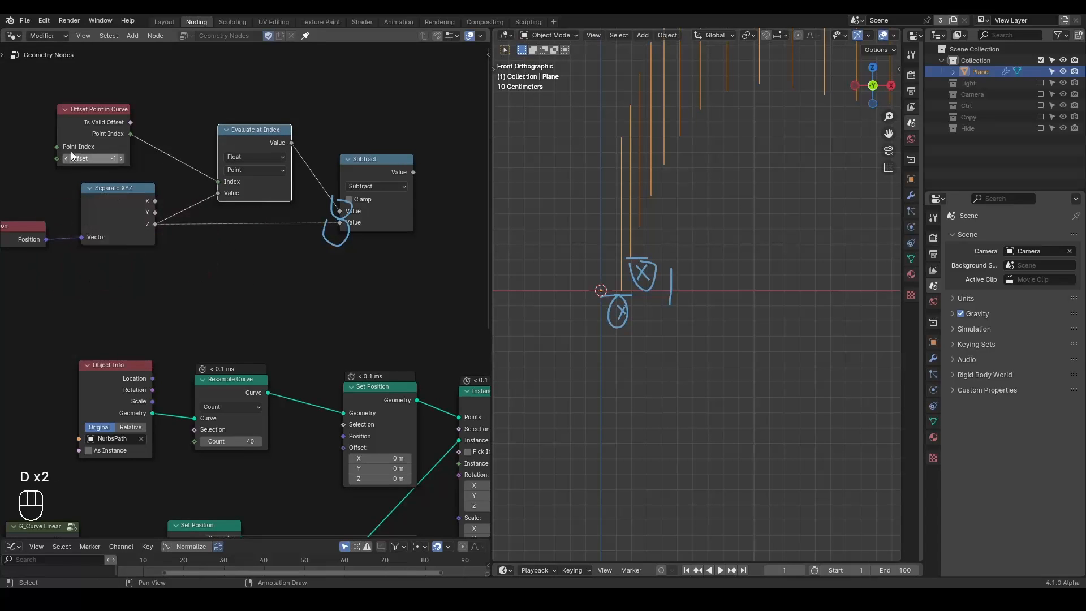
Add a Combine XYZ node with the Subtract result feeding its Z input.
middle_drag(340, 246, 280, 226)
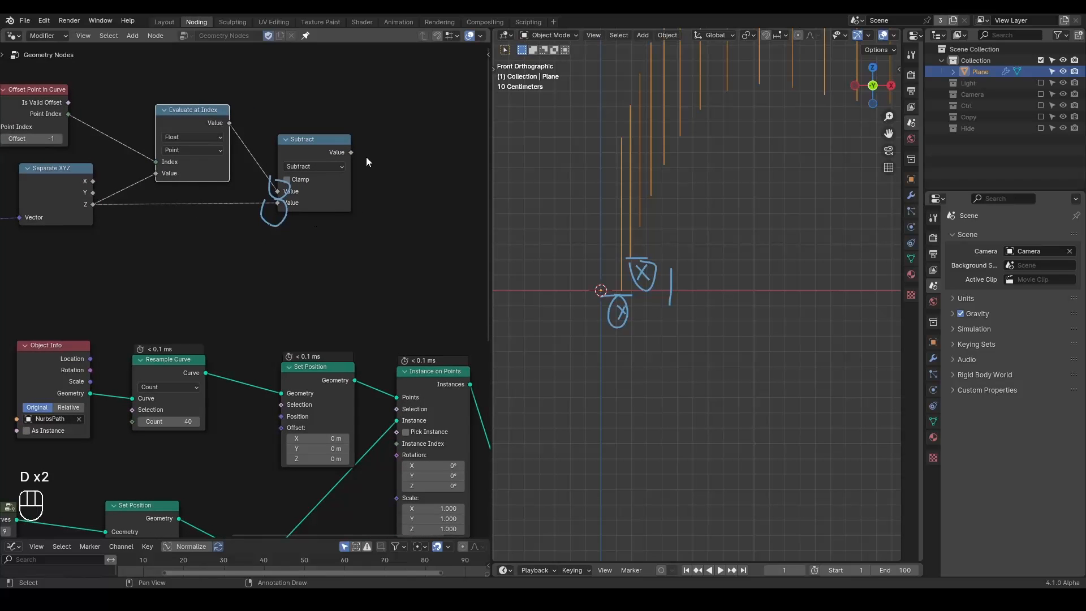
drag(345, 151, 339, 155)
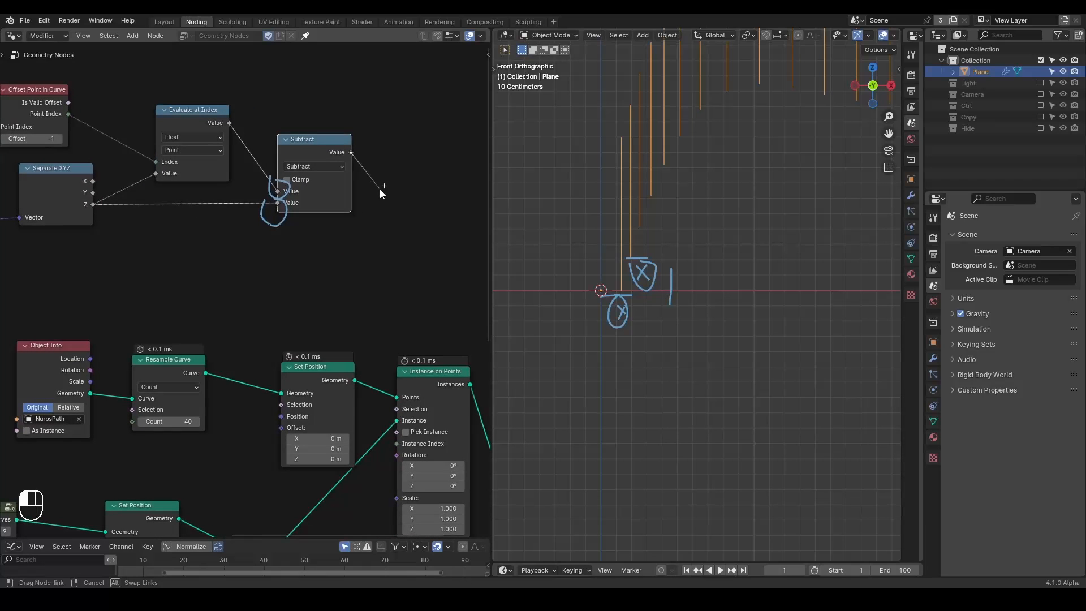
drag(380, 193, 390, 191)
text(combine)
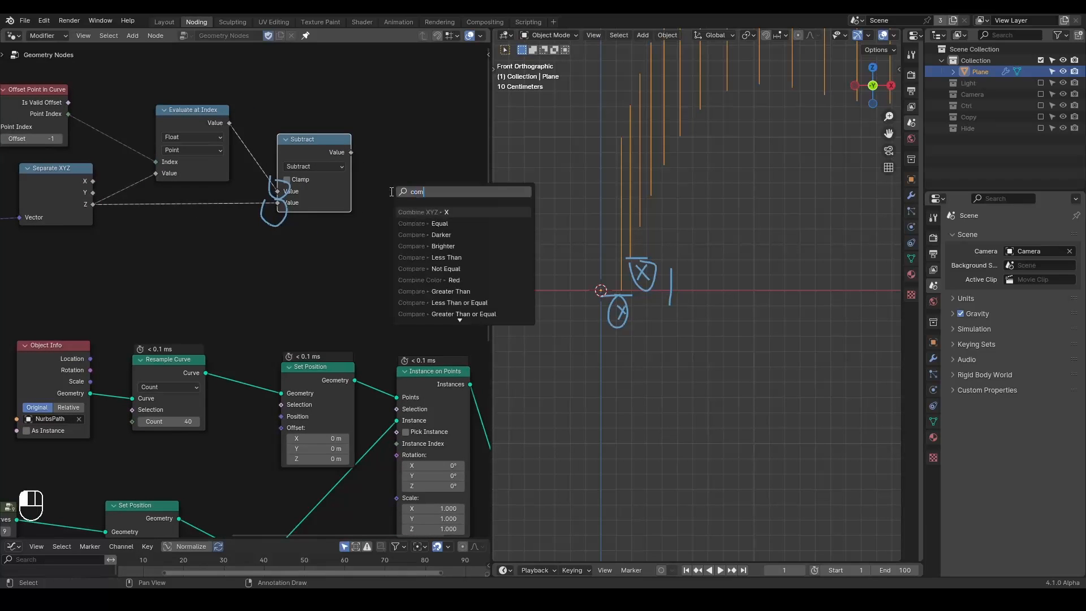
key(Down)
key(Down)
key(Down)
key(Down)
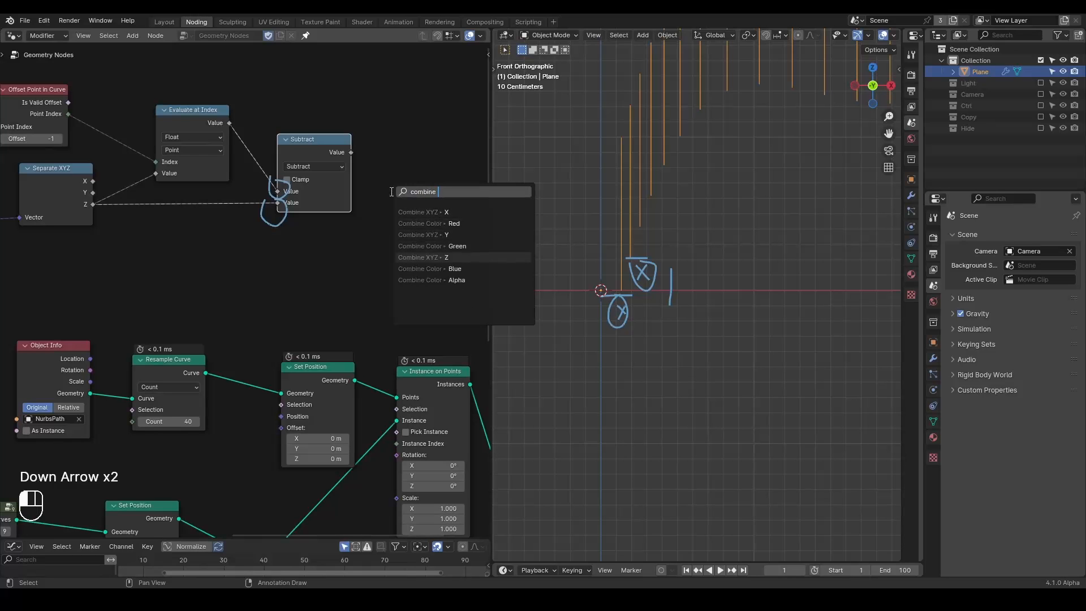
key(Return)
Erase the annotation circles around the Subtract node's inputs.
scroll(362, 207, down, 4)
key(d)
right_drag(308, 170, 260, 255)
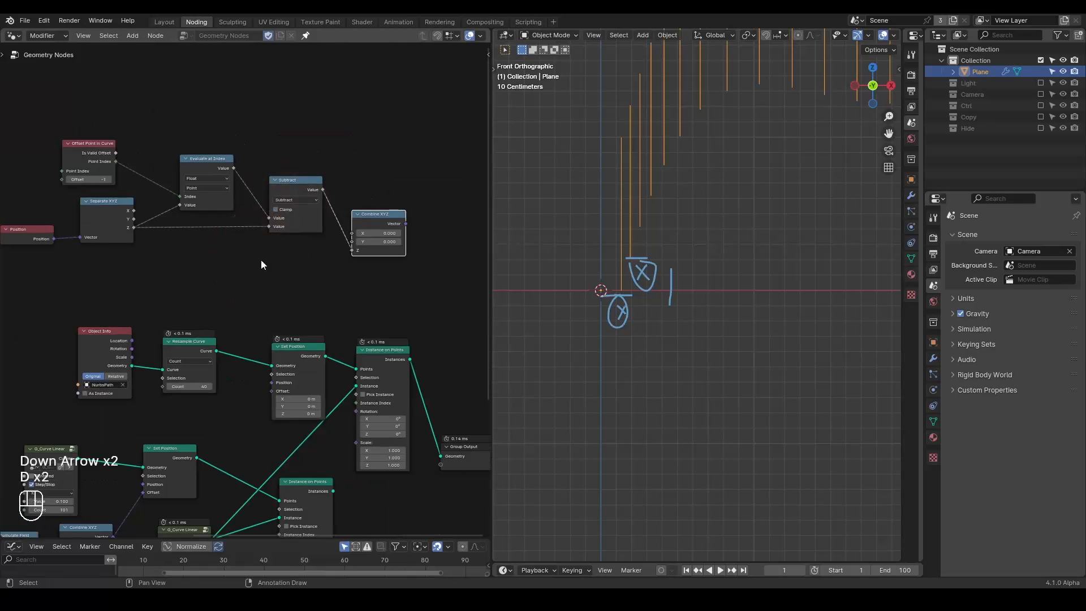
Shift the upper Instance on Points node to make room and connect the Combine XYZ vector to its Scale.
middle_drag(358, 298, 283, 235)
mouse_move(441, 258)
mouse_down()
mouse_move(342, 396)
mouse_move(308, 415)
mouse_up()
key(g)
click(434, 391)
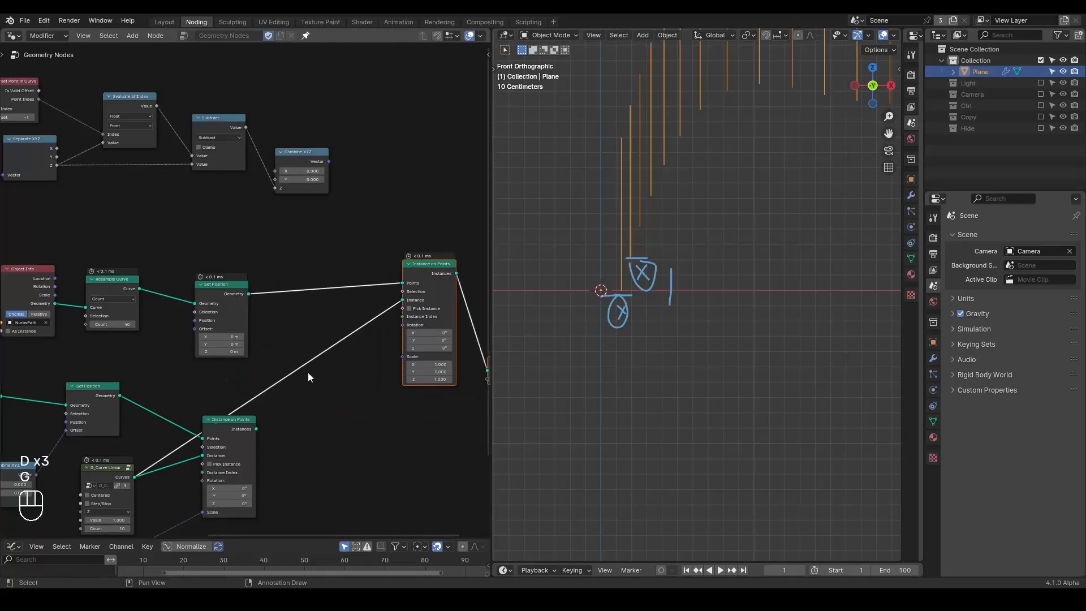
click(307, 368)
scroll(309, 366, up, 3)
middle_drag(323, 352, 218, 347)
drag(247, 123, 340, 370)
middle_drag(222, 323, 264, 331)
Erase the annotation marks near the origin in the viewport.
key(d)
mouse_move(673, 266)
right_down()
mouse_move(557, 357)
mouse_move(626, 305)
right_up()
key(d)
Examine the rescaled lines along the whole path curve, starting from the origin.
shift+middle_drag(750, 303, 659, 362)
scroll(659, 361, down, 3)
shift+middle_drag(734, 314, 671, 326)
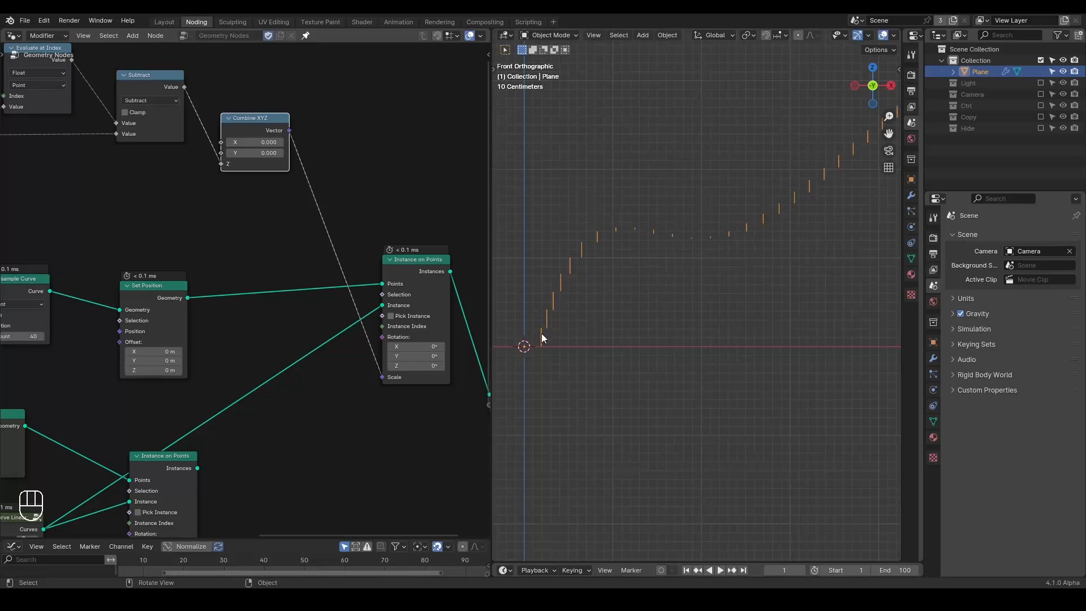
scroll(650, 300, down, 2)
shift+middle_drag(681, 322, 631, 326)
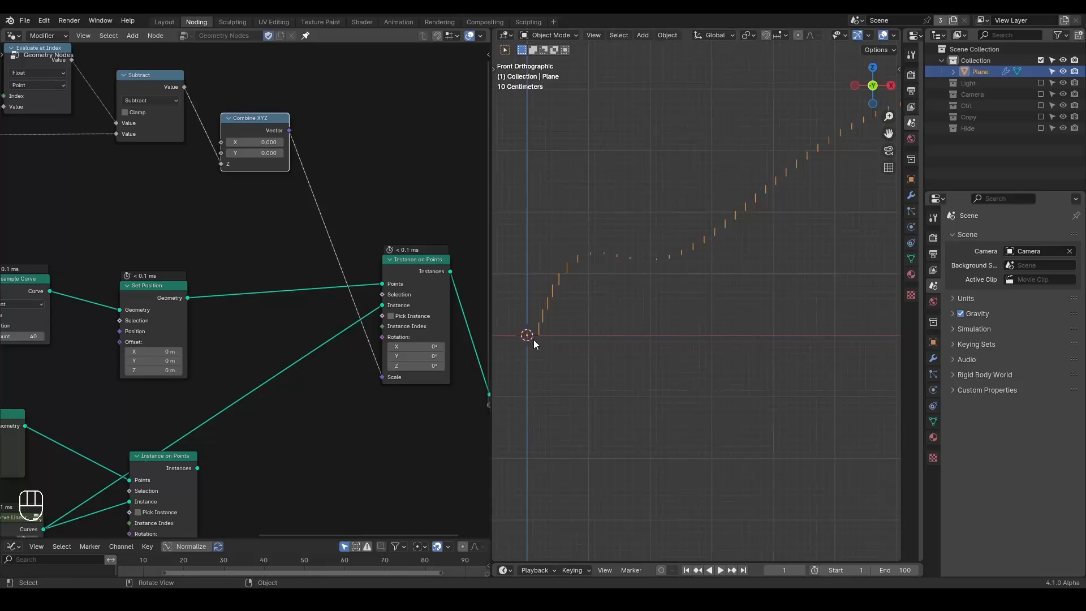
scroll(656, 260, down, 2)
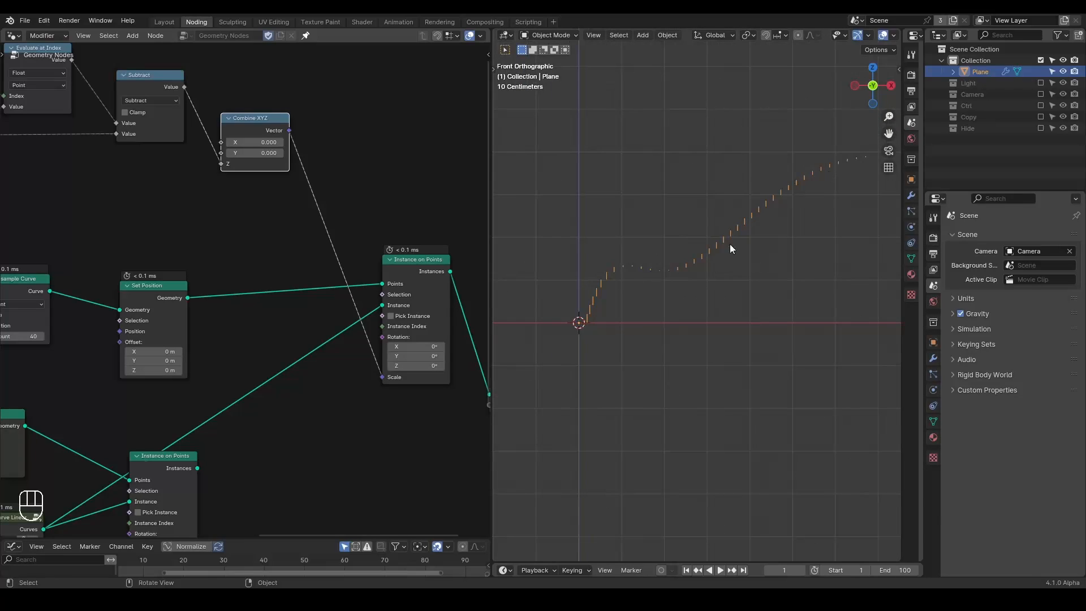
key(ctrl+alt+shift+w)
key(ctrl+alt+shift+q)
Send the lower, random-offset Instance on Points node to the Group Output to compare its chart.
middle_drag(273, 422, 380, 330)
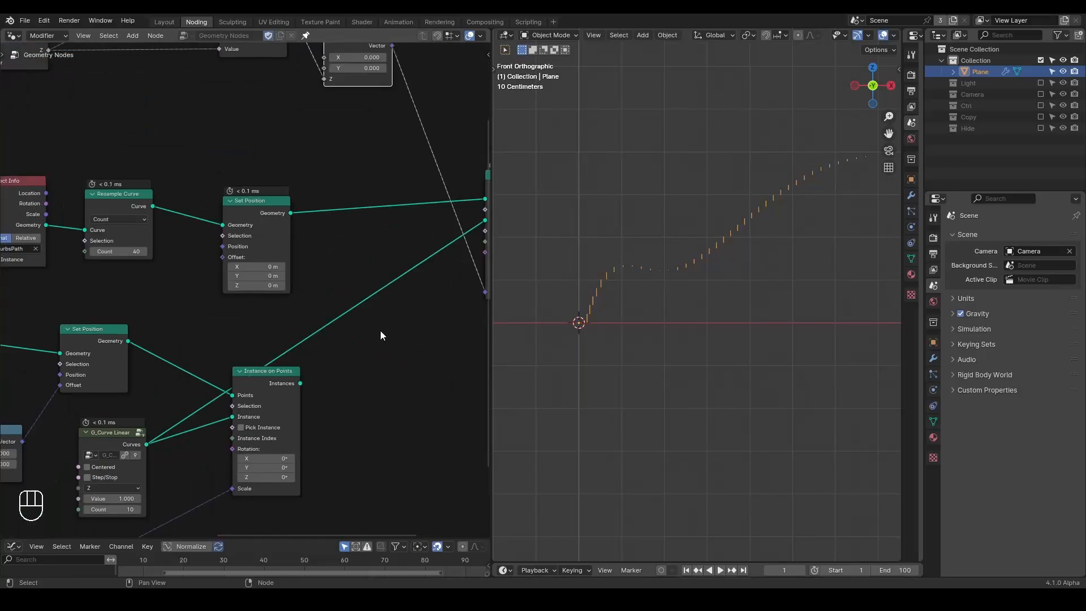
scroll(375, 330, down, 3)
middle_drag(271, 376, 399, 278)
alt+shift+click(398, 277)
middle_drag(281, 335, 364, 266)
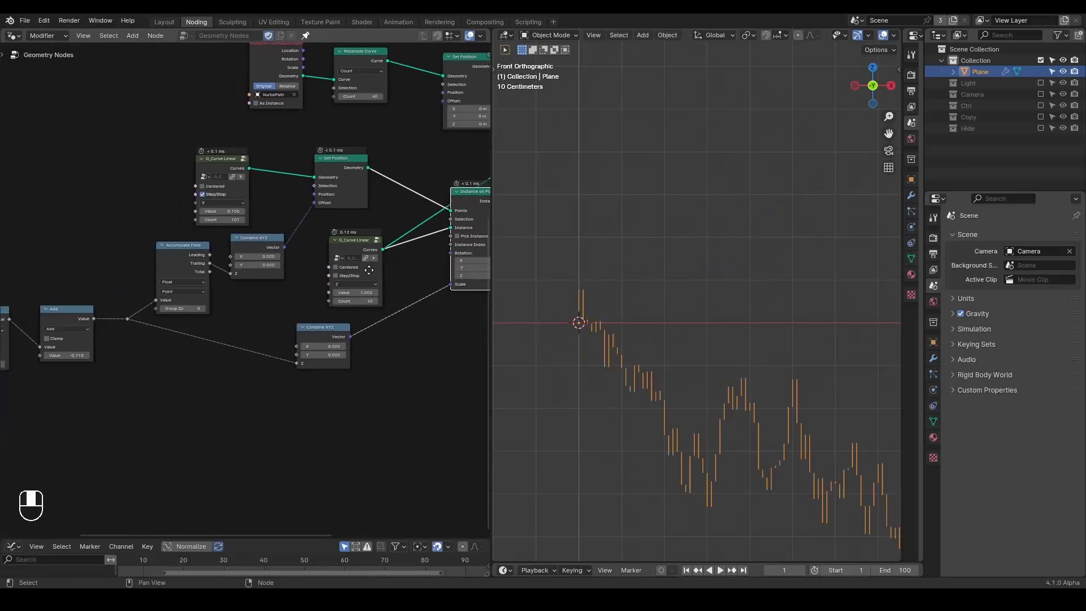
shift+middle_drag(643, 352, 585, 338)
scroll(585, 338, down, 1)
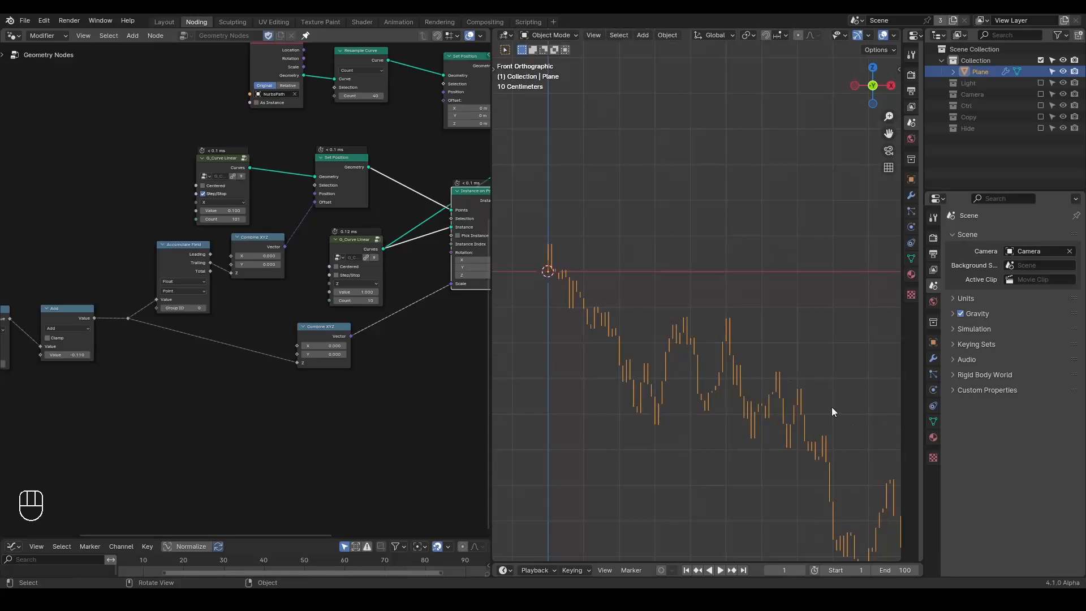
Switch the Group Output back to the upper, path-based Instance on Points node.
middle_drag(421, 236, 143, 385)
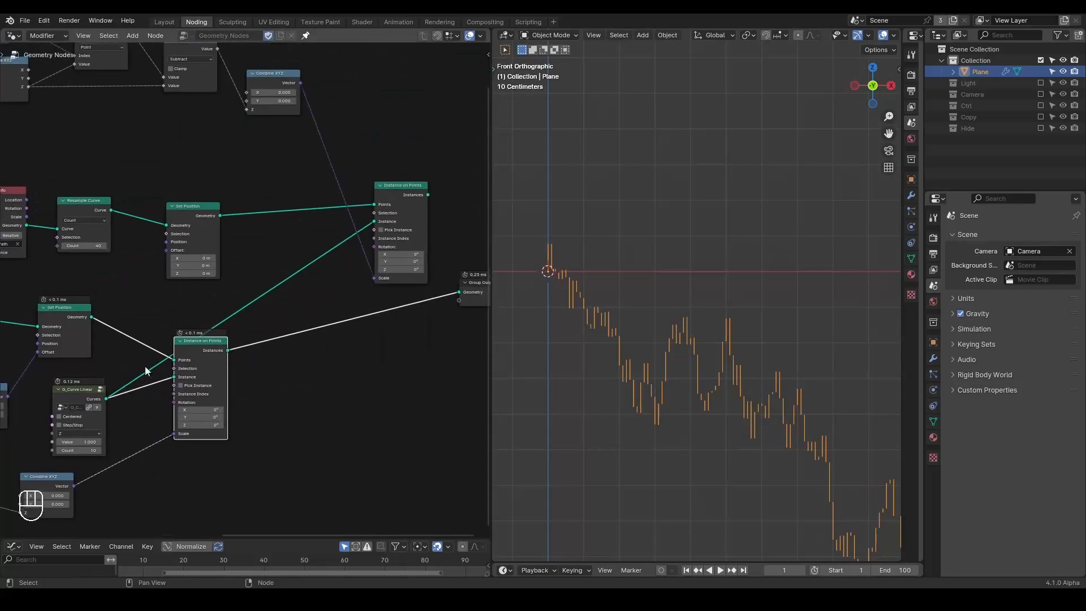
alt+shift+click(406, 193)
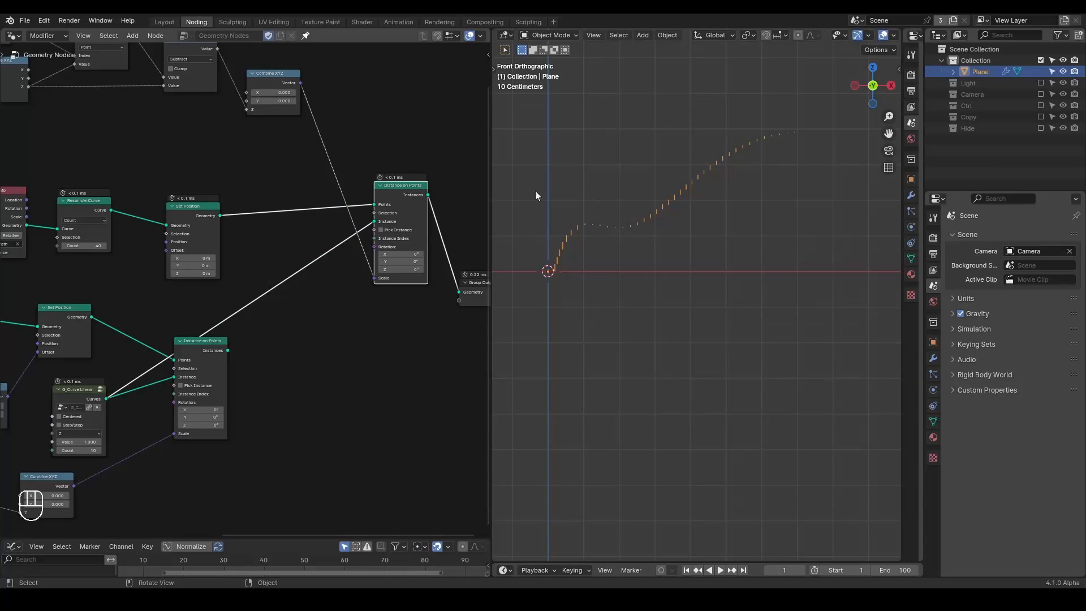
Circle the link between the upper Set Position and Instance on Points and the Position and Offset Point nodes, and erase both annotations.
middle_drag(260, 204, 306, 187)
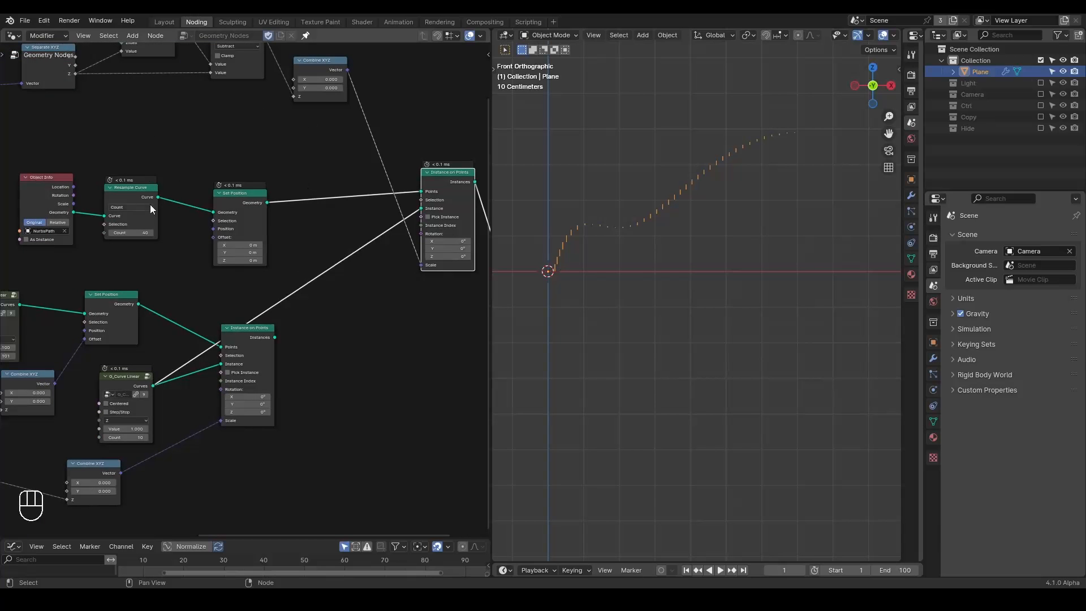
middle_drag(246, 165, 359, 294)
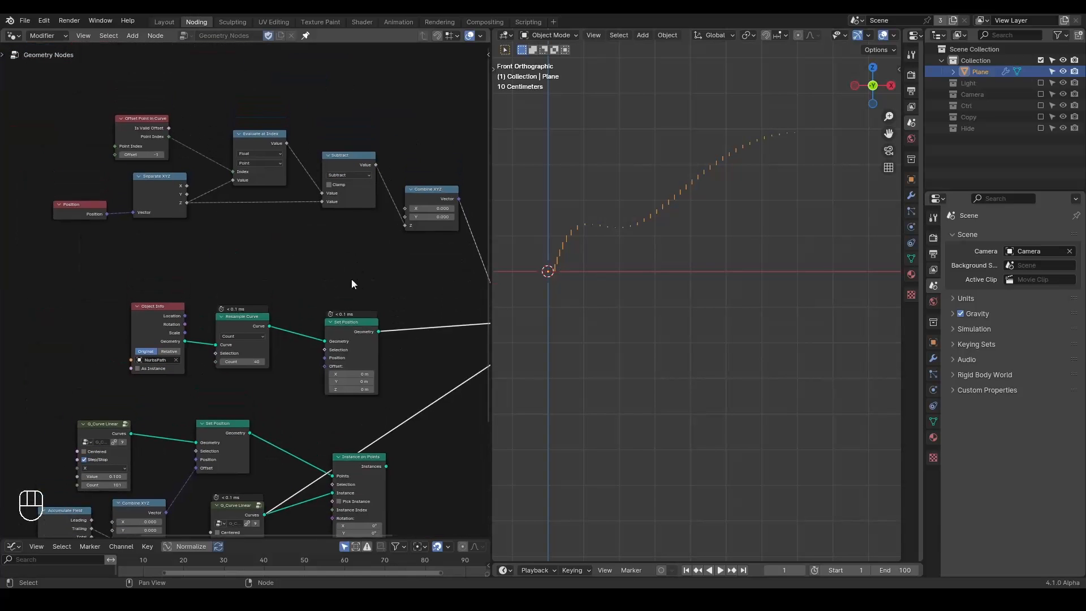
middle_drag(279, 292, 270, 236)
scroll(270, 237, down, 2)
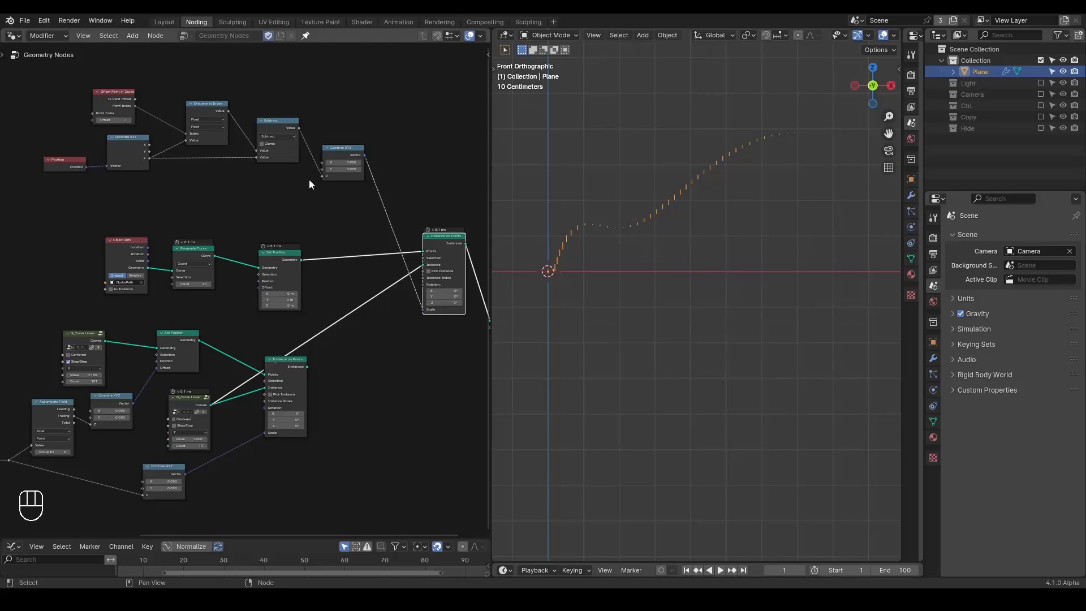
middle_drag(358, 282, 310, 241)
scroll(355, 250, up, 2)
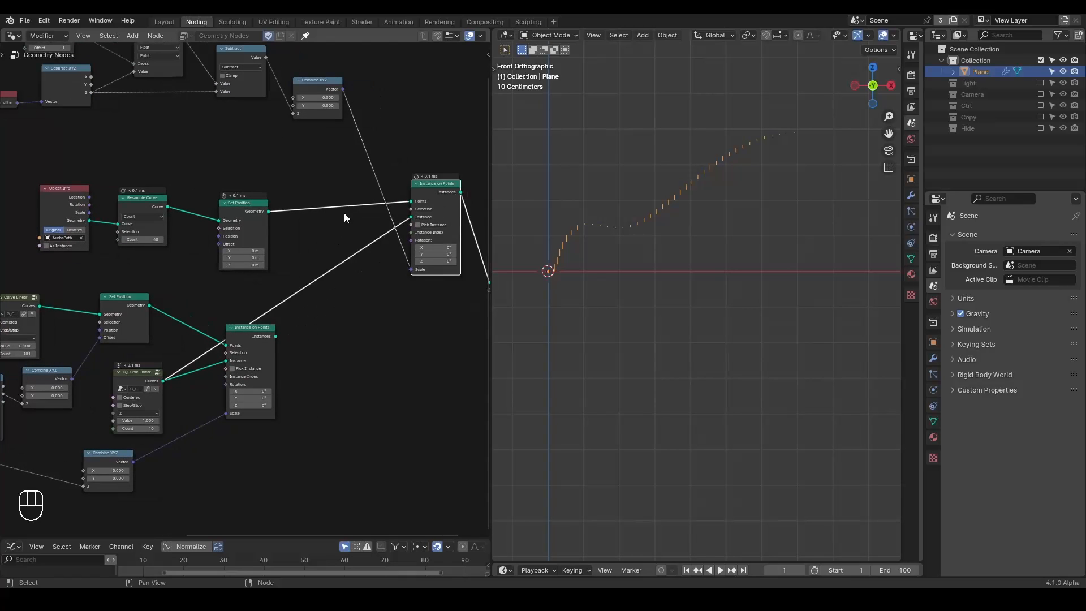
mouse_move(342, 198)
mouse_down()
mouse_move(364, 202)
mouse_move(341, 189)
mouse_up()
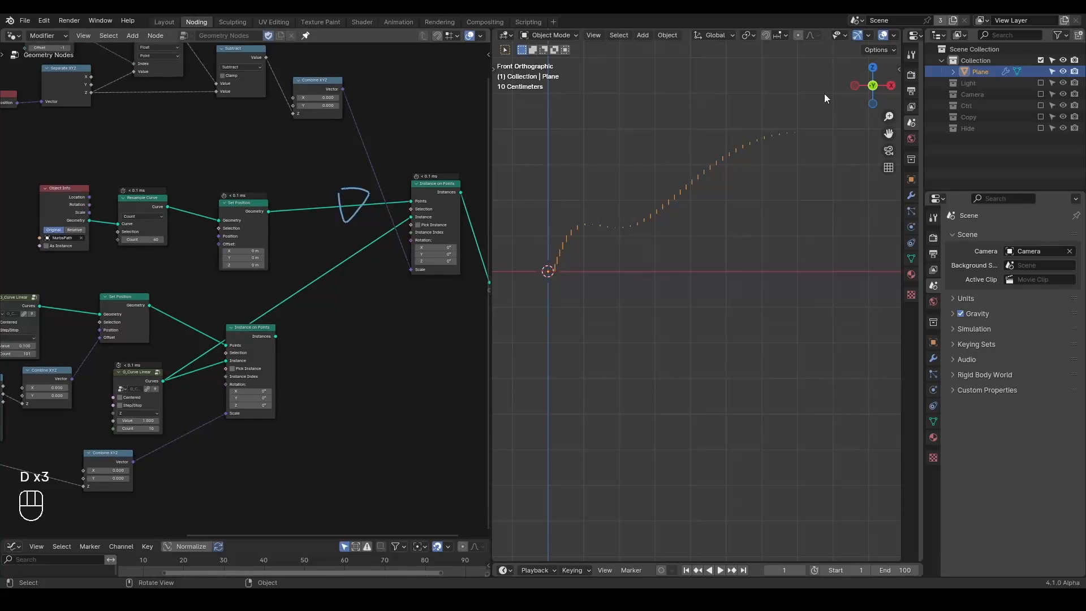
middle_drag(327, 208, 381, 311)
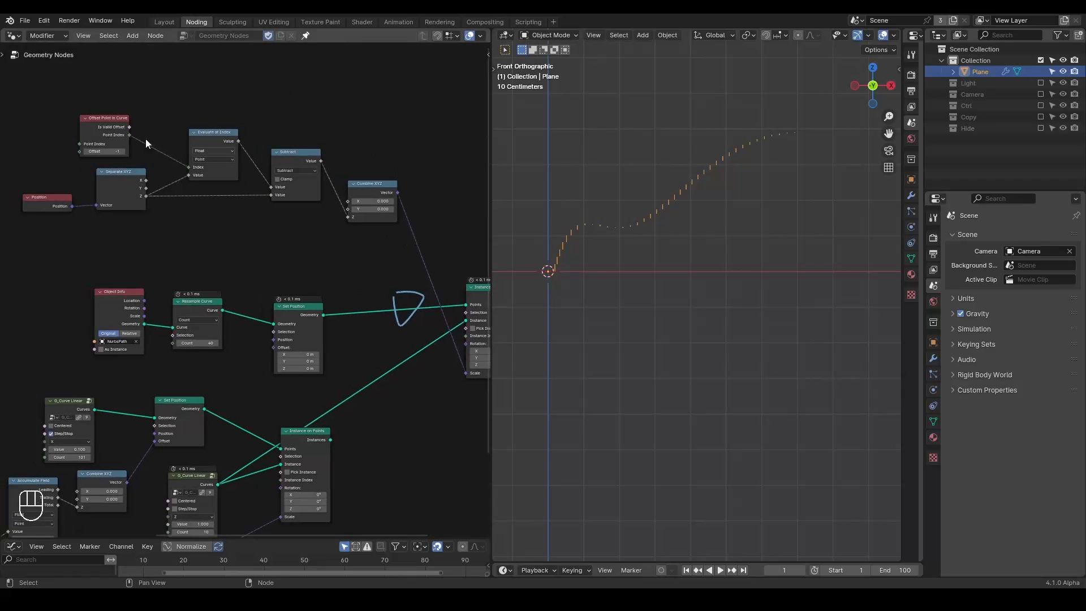
mouse_move(80, 93)
mouse_down()
mouse_move(11, 178)
mouse_move(223, 133)
mouse_move(52, 95)
mouse_up()
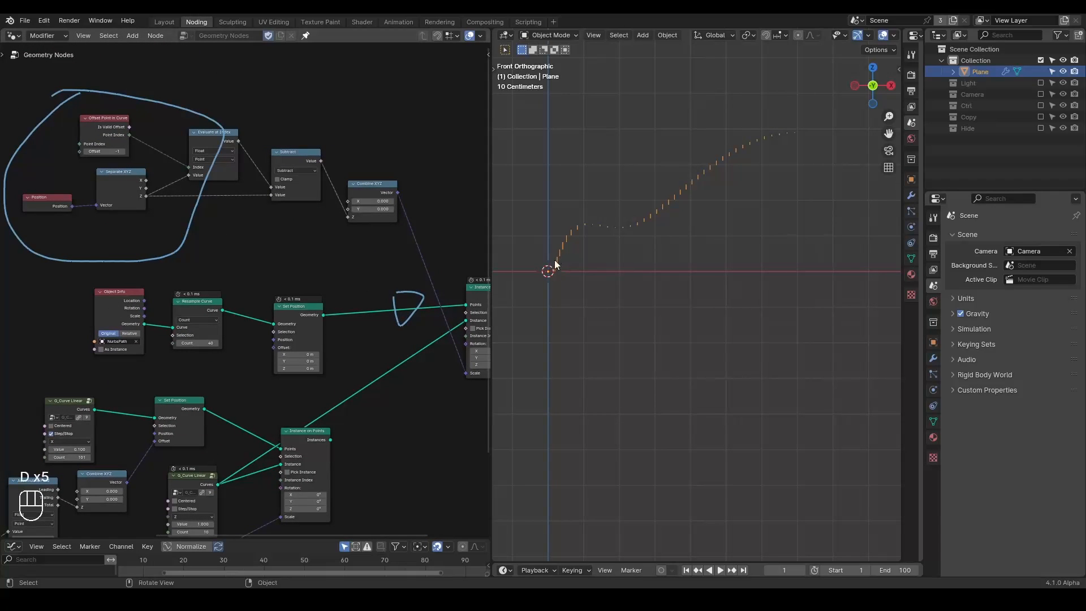
mouse_move(145, 103)
right_down()
mouse_move(174, 73)
mouse_move(3, 279)
mouse_move(4, 257)
mouse_move(315, 388)
right_up()
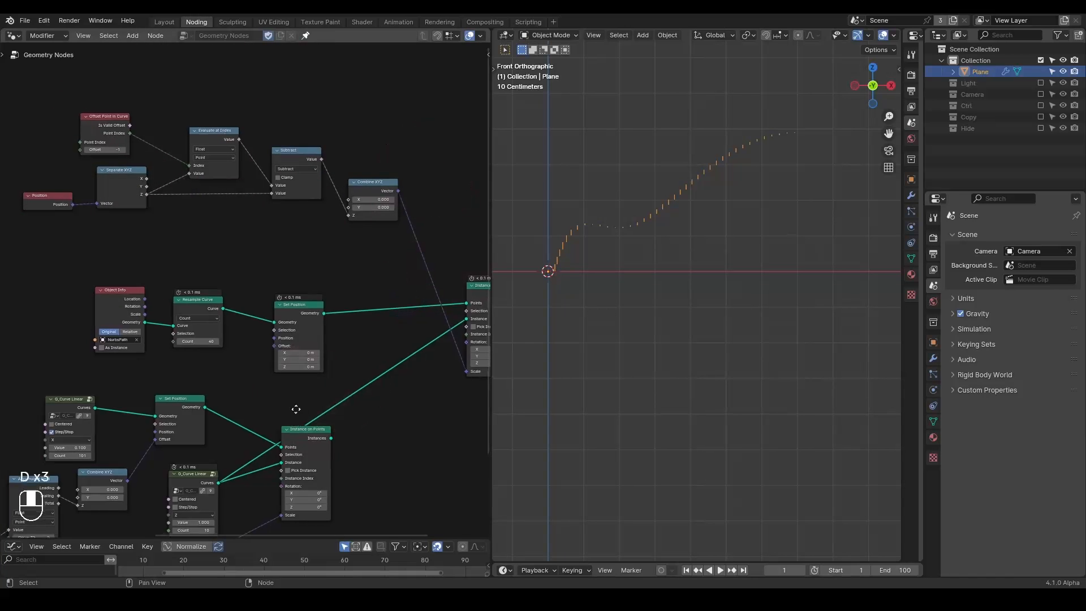
Connect the accumulated random offset's Combine XYZ vector to the Offset of the path curve's Set Position node.
middle_drag(295, 413, 402, 297)
drag(238, 357, 383, 228)
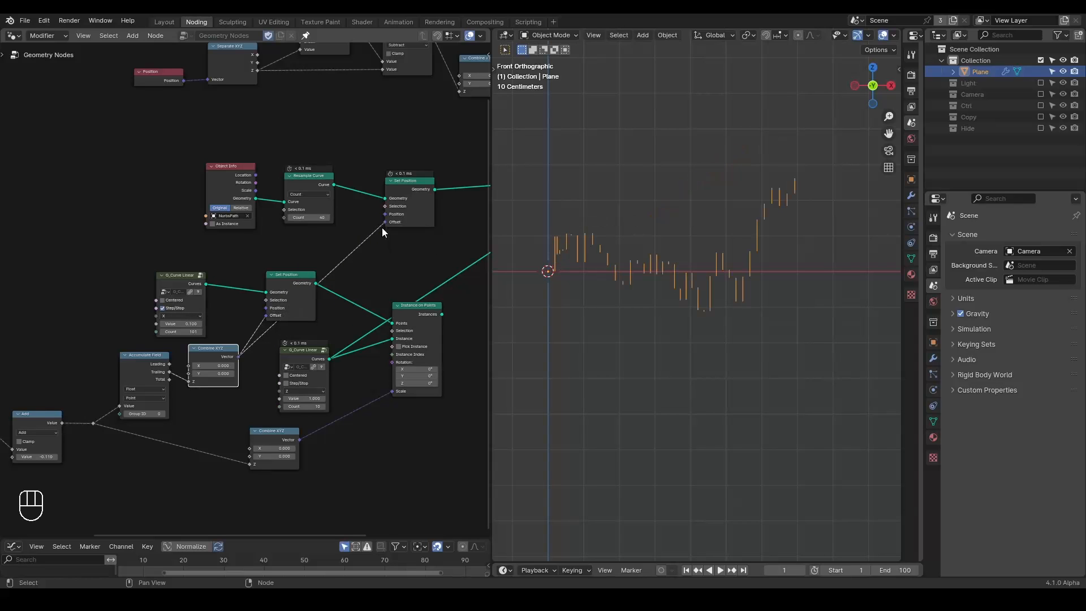
middle_drag(371, 284, 297, 272)
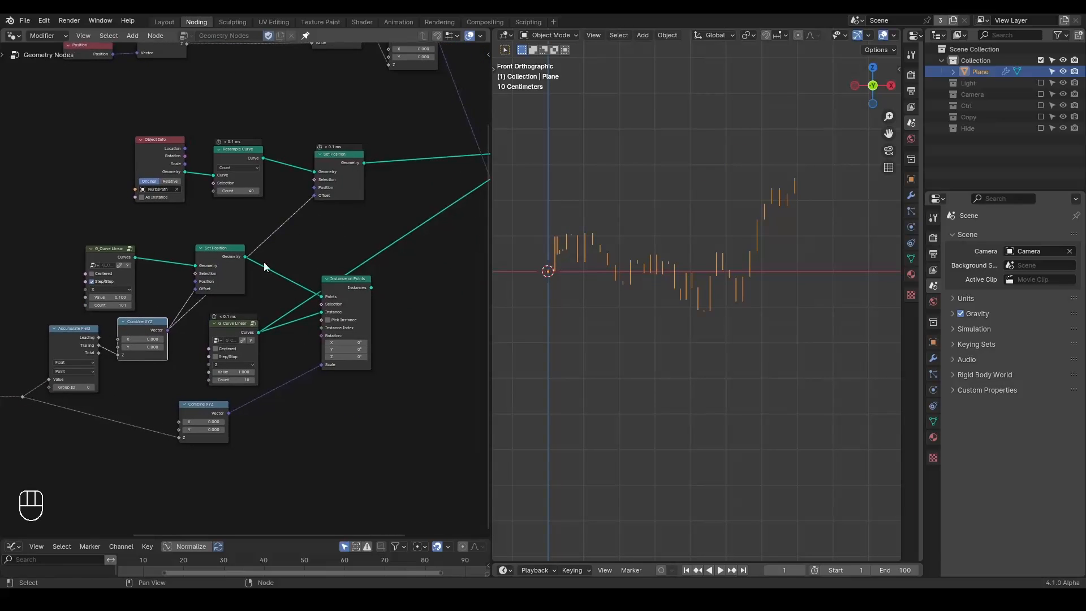
Delete the lower chart's X-axis G_Curve Linear, its Set Position and its Instance on Points node.
drag(282, 234, 95, 267)
key(ctrl+x)
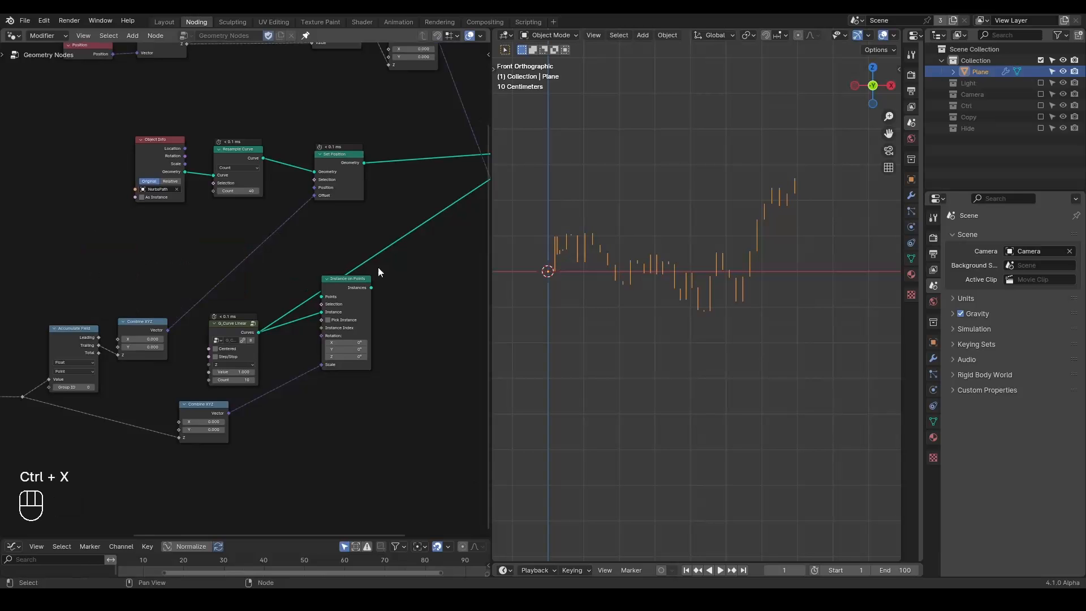
drag(410, 256, 317, 342)
key(ctrl+x)
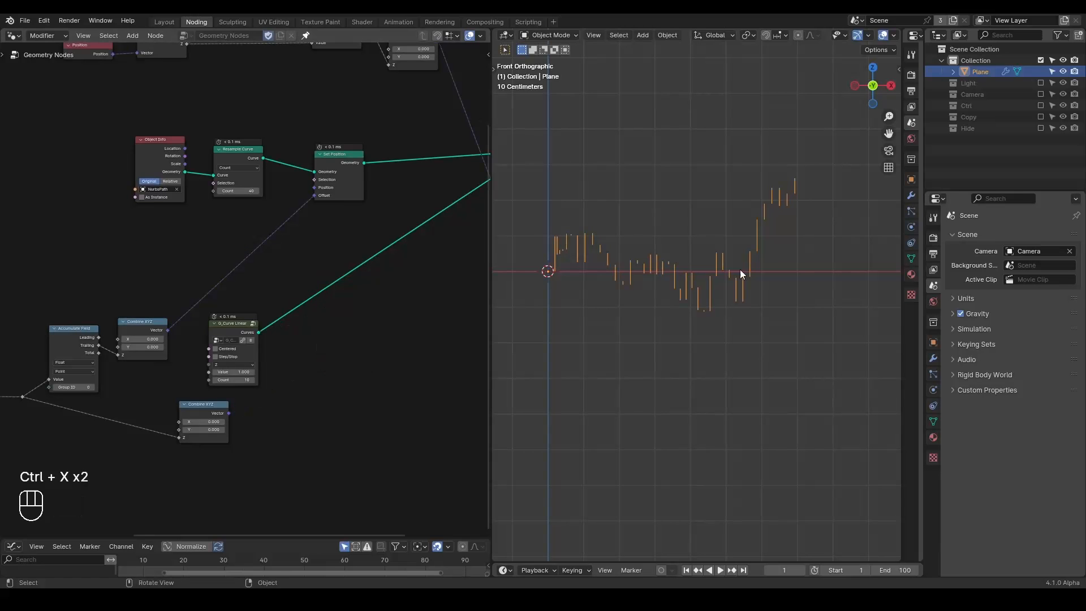
Mark the upper and lower ends of several neighbouring candle lines with annotations, and erase the marks.
scroll(739, 270, up, 1)
shift+middle_drag(666, 295, 722, 293)
scroll(721, 292, up, 4)
shift+middle_drag(657, 283, 698, 301)
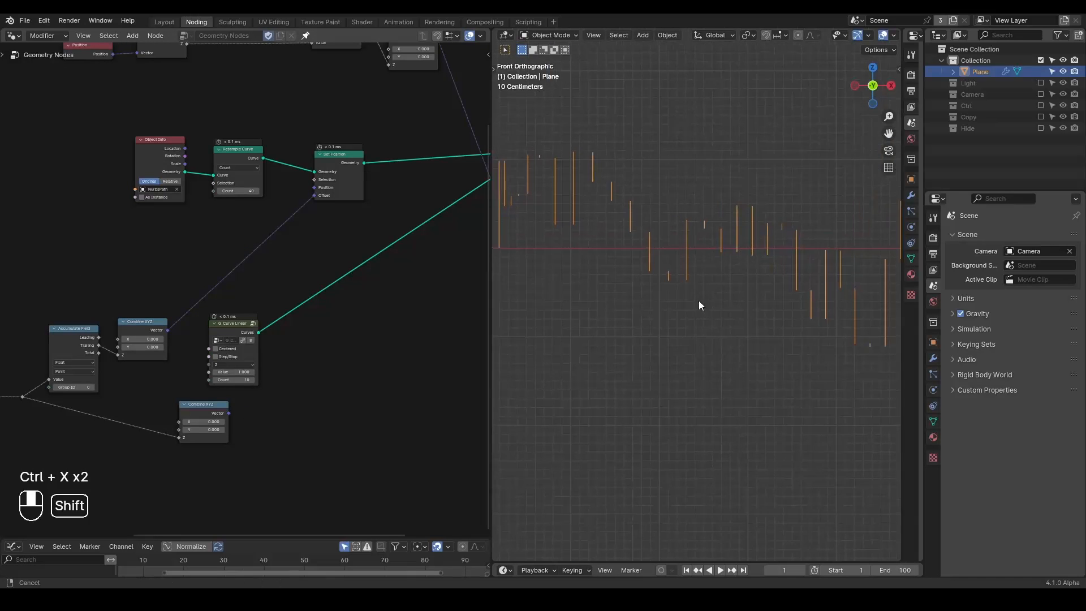
scroll(697, 300, up, 2)
drag(622, 202, 637, 204)
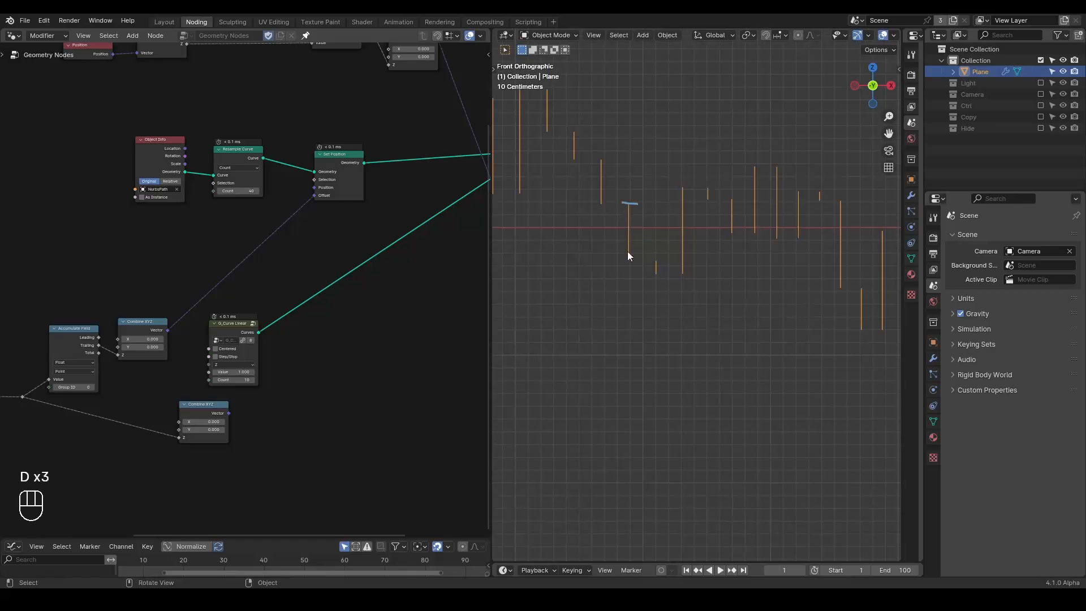
drag(619, 263, 669, 281)
drag(676, 183, 688, 185)
drag(676, 278, 690, 279)
drag(701, 184, 737, 202)
scroll(778, 251, down, 5)
shift+middle_drag(739, 271, 674, 299)
scroll(674, 299, down, 2)
right_drag(680, 257, 680, 280)
Remove the unused lower Combine XYZ node and the reroute between Add and Accumulate Field.
mouse_move(276, 358)
middle_down()
mouse_move(318, 331)
mouse_move(340, 282)
middle_up()
scroll(389, 308, down, 6)
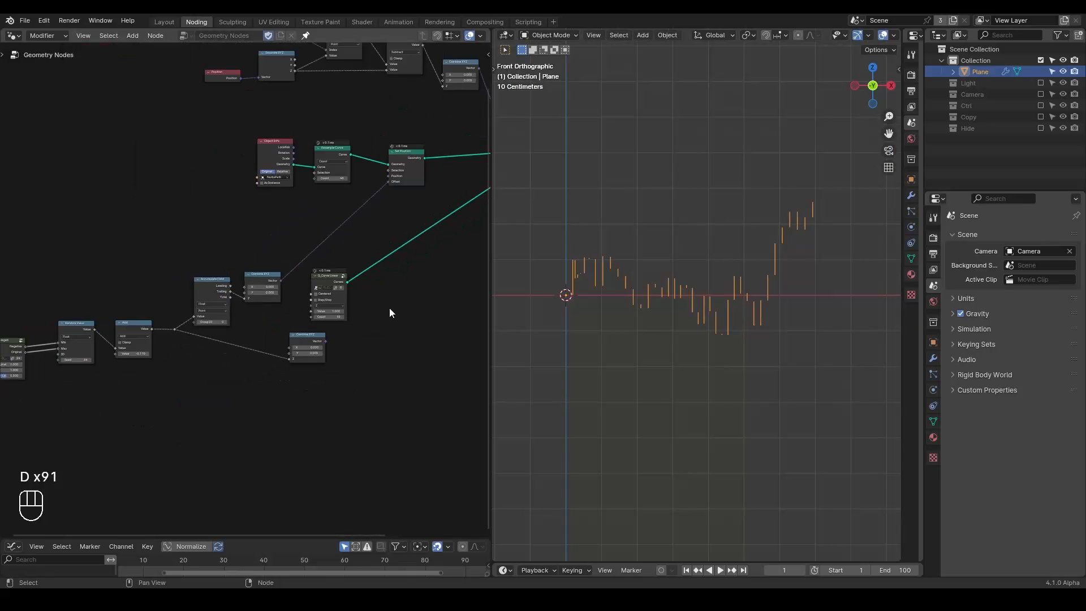
middle_drag(389, 307, 373, 311)
click(313, 338)
key(ctrl+x)
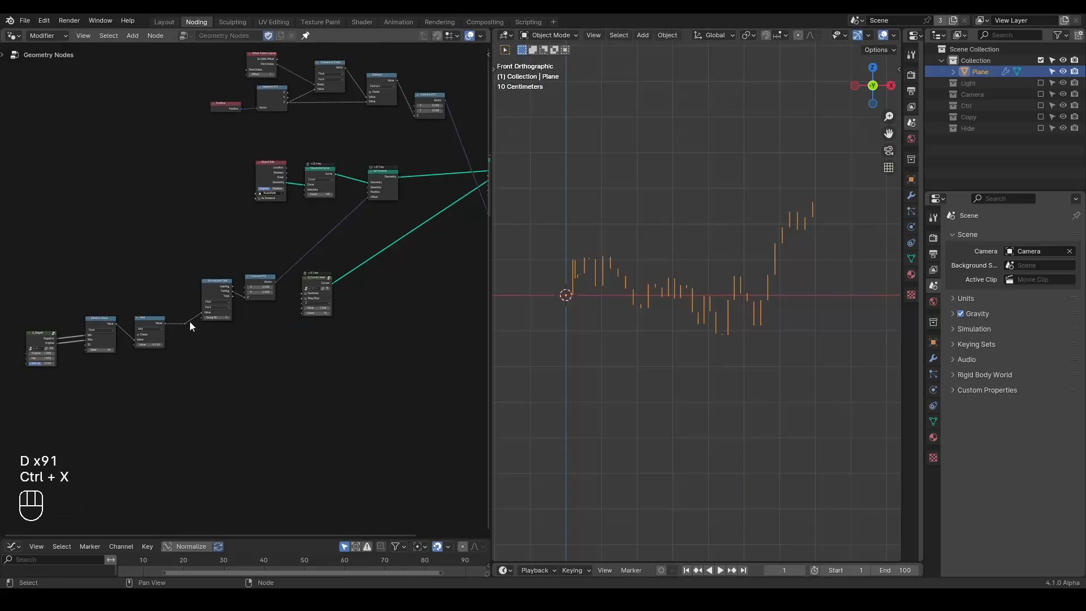
key(ctrl+x)
Move G_Curve Linear near Instance on Points and tuck the random-offset node chain below the path curve's nodes.
drag(326, 274, 445, 216)
drag(309, 258, 29, 348)
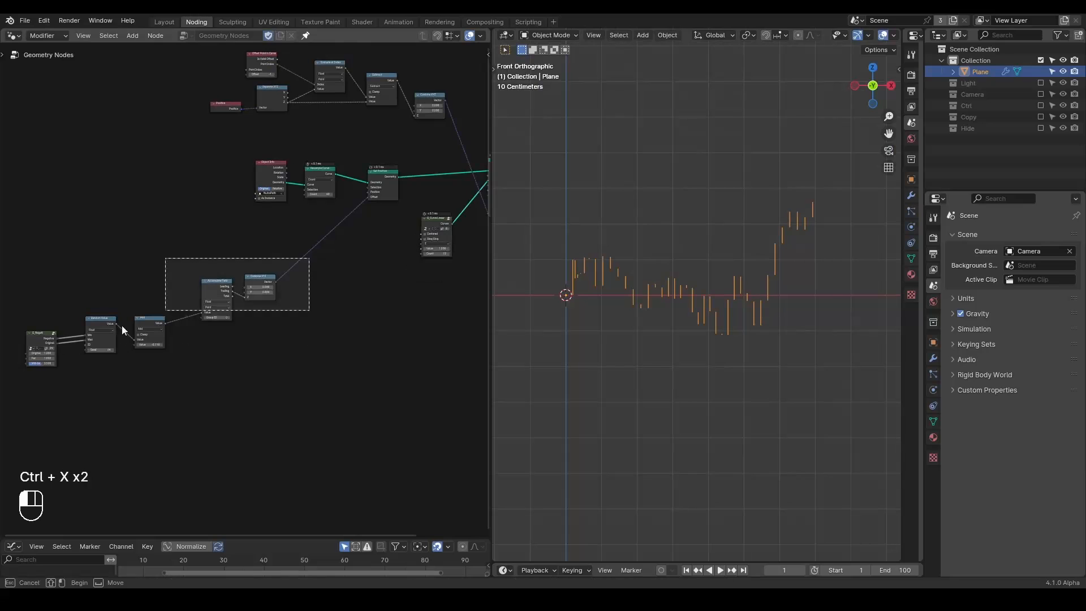
key(g)
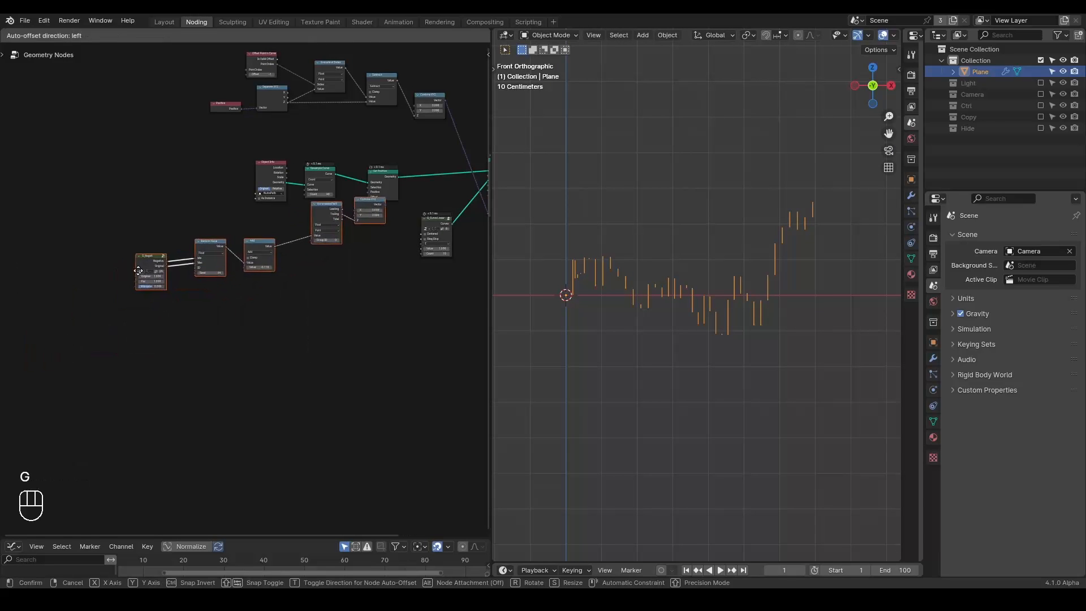
click(240, 232)
drag(239, 231, 107, 307)
key(g)
click(133, 294)
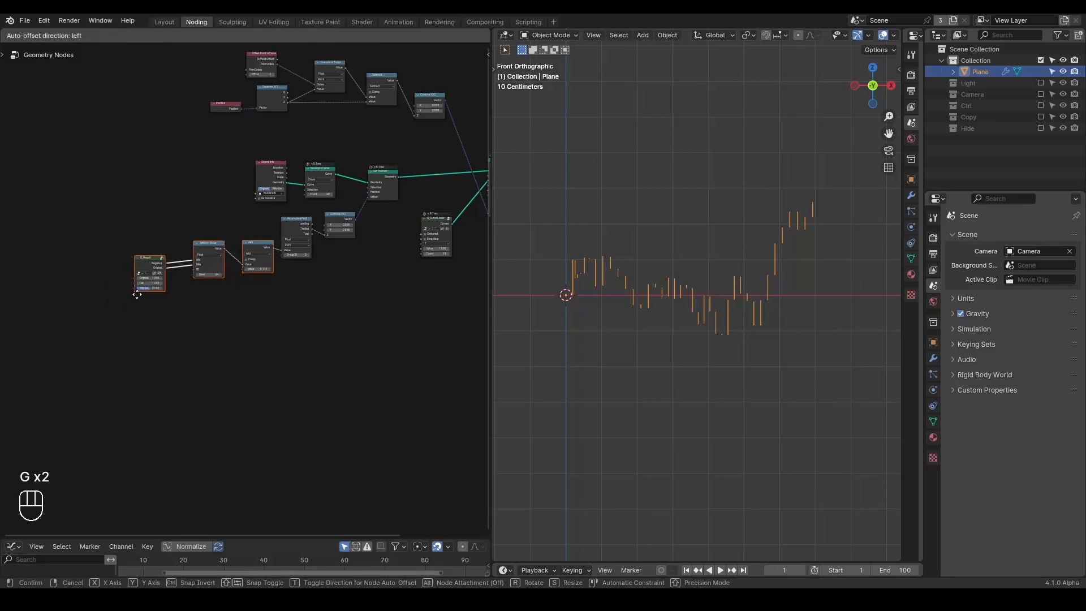
Enable the Hide collection to show the NurbsPath curve alongside the chart.
middle_drag(354, 354, 297, 386)
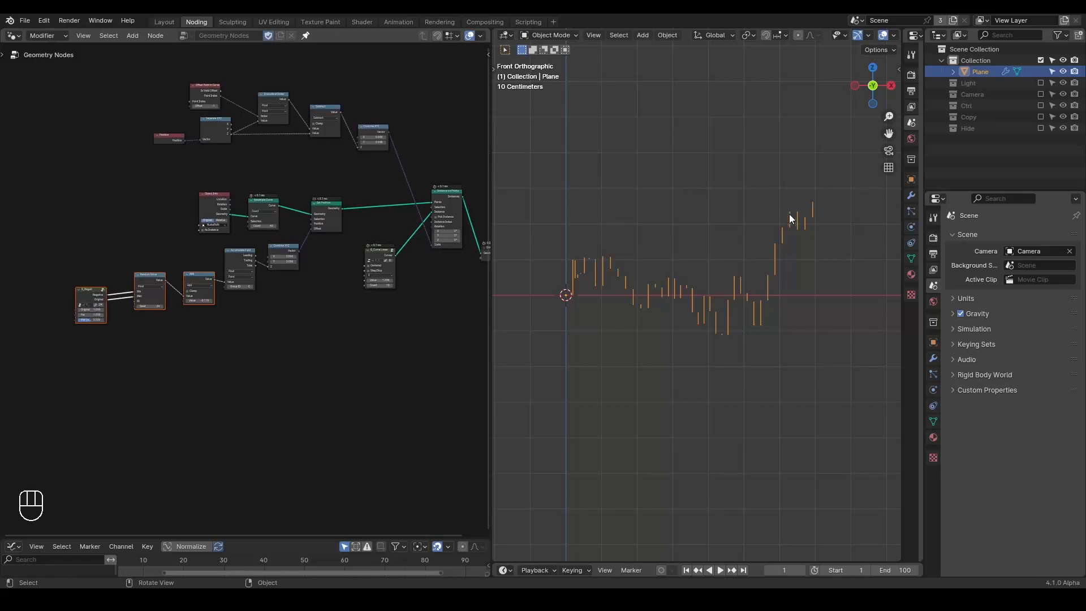
click(1038, 127)
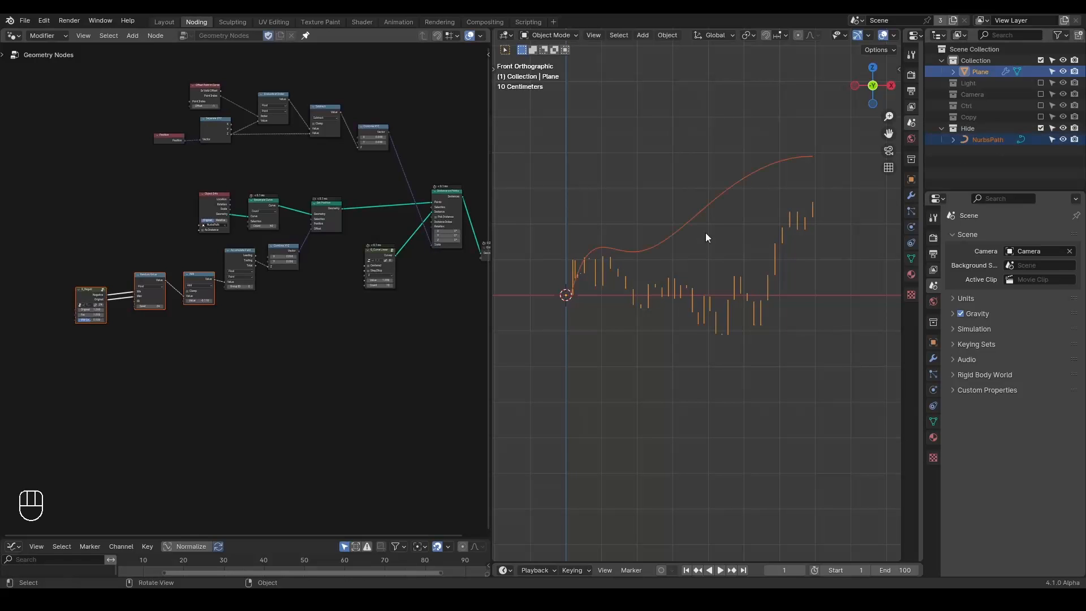
shift+middle_drag(644, 283, 647, 262)
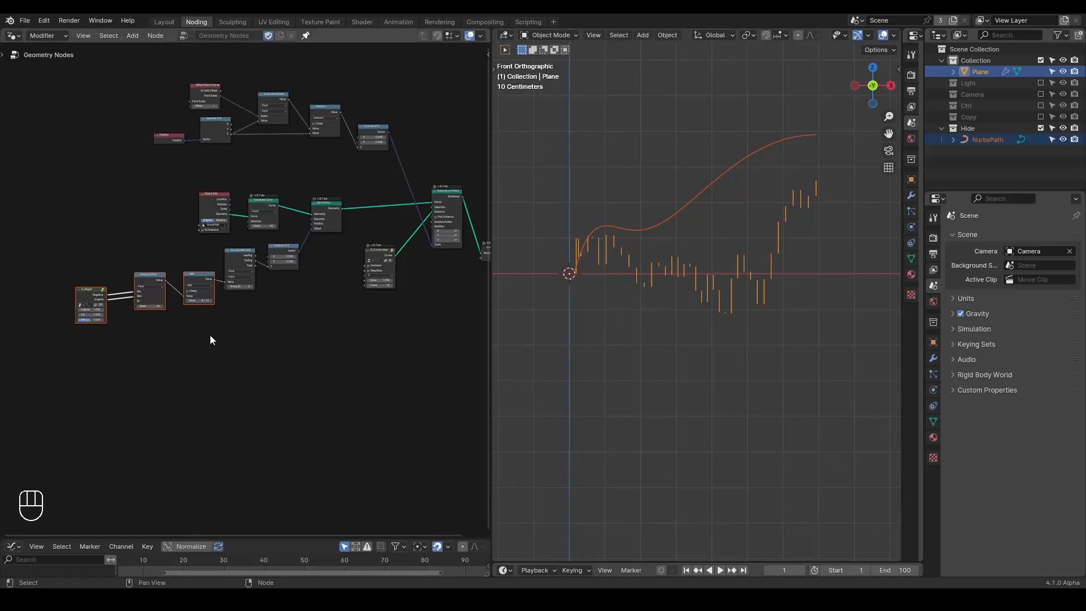
Dissolve the Add node between Random Value and Accumulate Field, and move G_Negati and Random Value closer to Accumulate Field.
scroll(205, 340, up, 4)
middle_drag(187, 356, 352, 347)
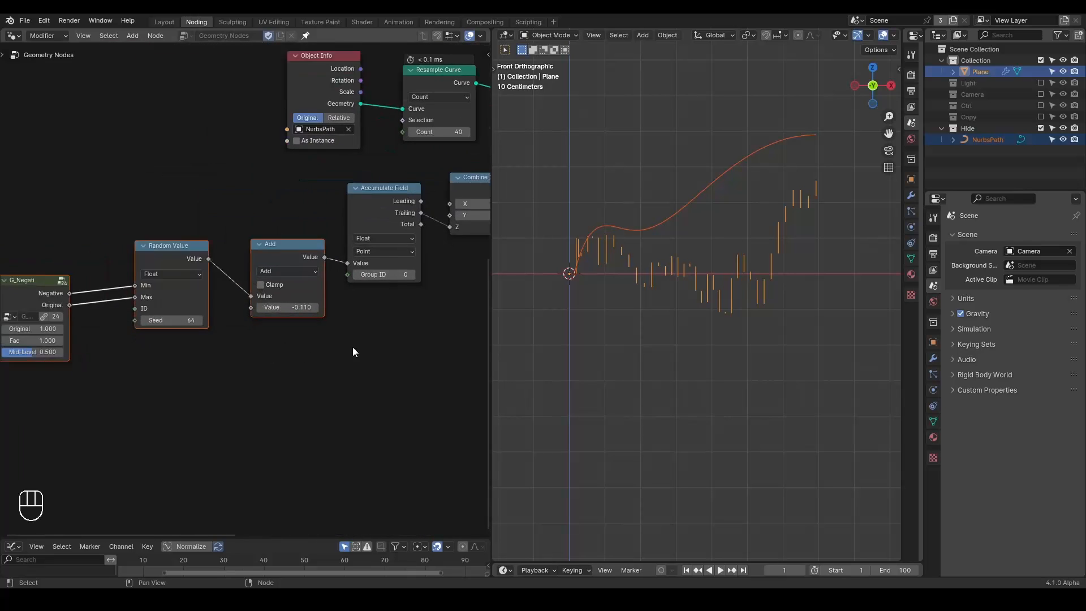
scroll(352, 347, up, 6)
click(326, 354)
drag(301, 218, 292, 228)
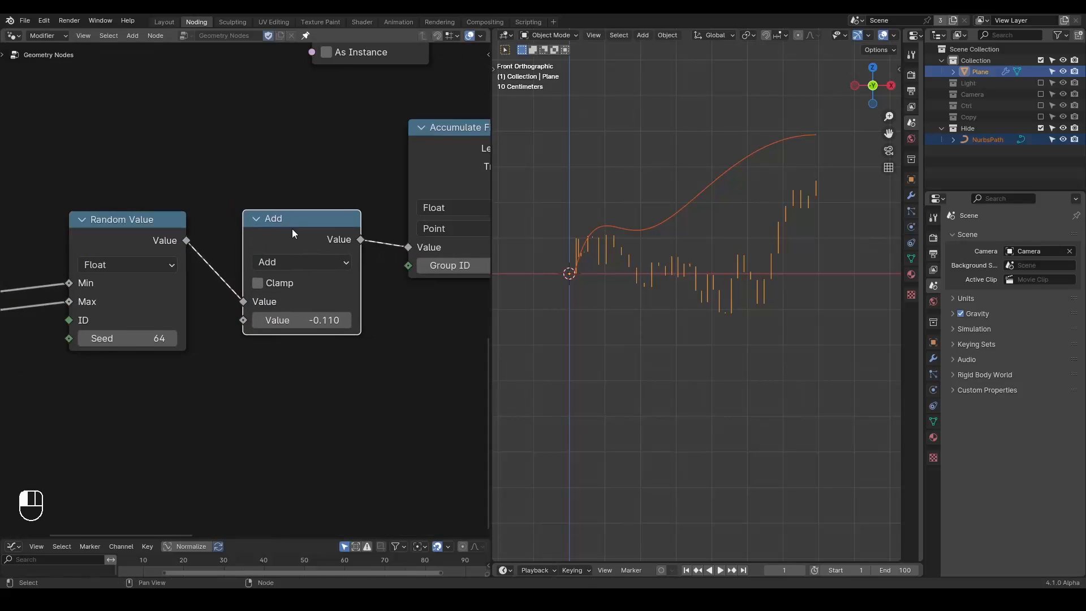
key(ctrl+x)
scroll(281, 299, down, 5)
drag(224, 220, 79, 308)
key(g)
click(171, 296)
Try the G_Negati node's Original value at 2.830 to exaggerate the random offsets against the path.
shift+middle_drag(679, 196, 634, 283)
middle_drag(231, 314, 341, 305)
scroll(333, 304, up, 2)
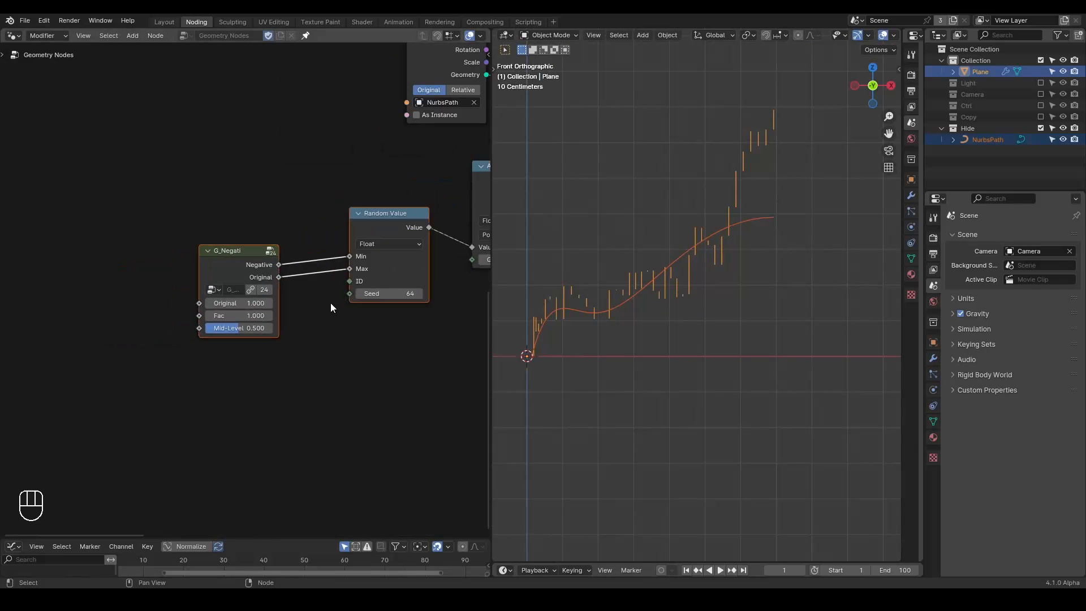
shift+drag(243, 304, 325, 304)
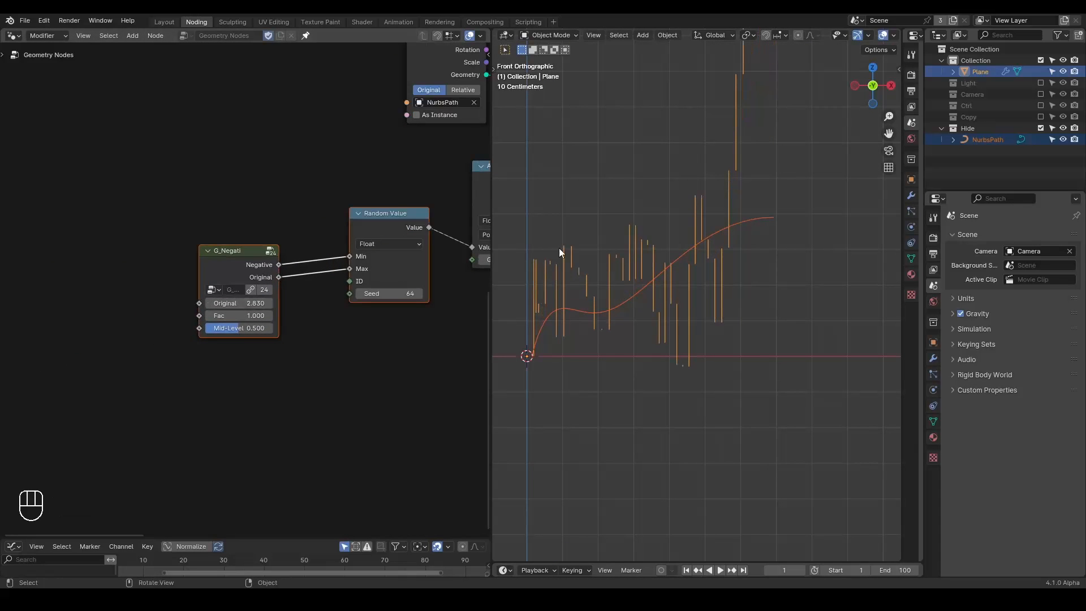
scroll(634, 240, down, 3)
shift+middle_drag(633, 241, 642, 294)
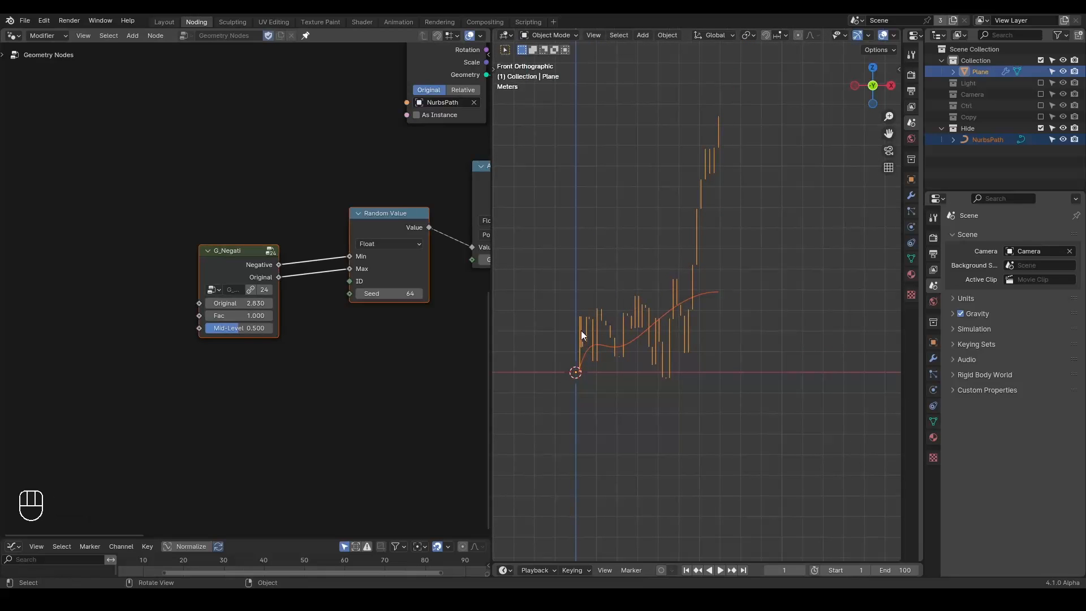
Lower the G_Negati node's Original value to 0 to view the chart along the bare path.
shift+drag(238, 303, 137, 303)
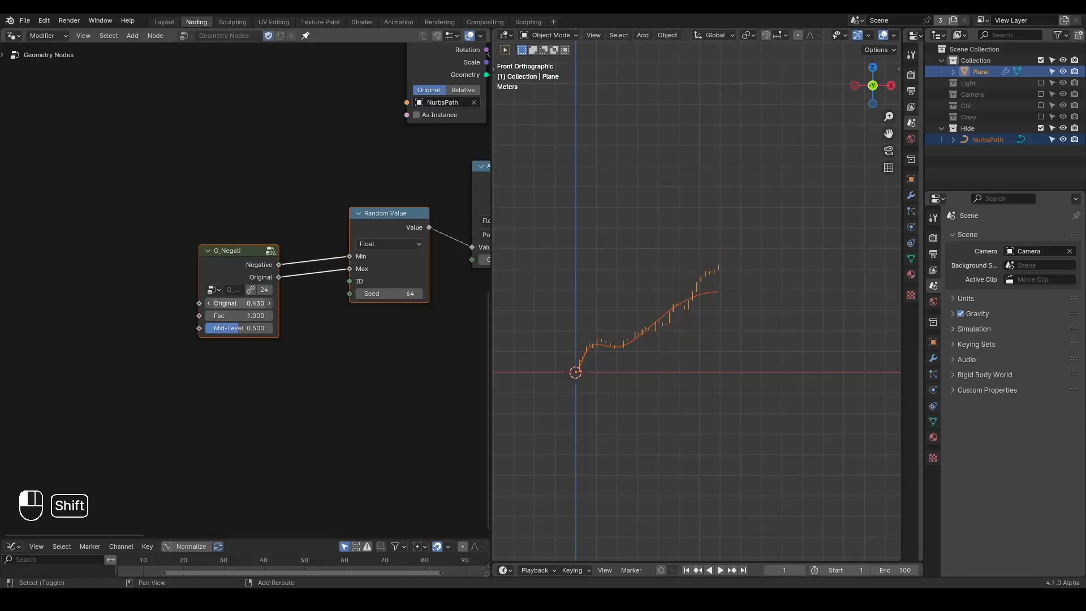
middle_drag(276, 332, 314, 269)
scroll(314, 269, up, 2)
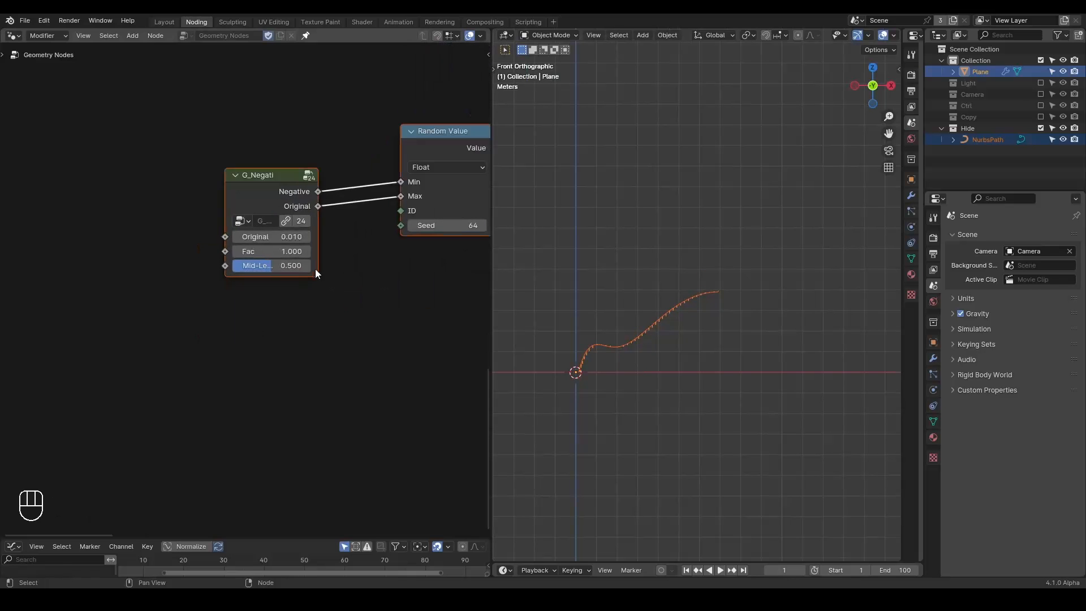
click(263, 235)
text(0)
key(Return)
scroll(650, 321, up, 3)
shift+middle_drag(651, 321, 763, 223)
scroll(734, 286, up, 3)
shift+middle_drag(734, 287, 667, 352)
scroll(667, 352, down, 2)
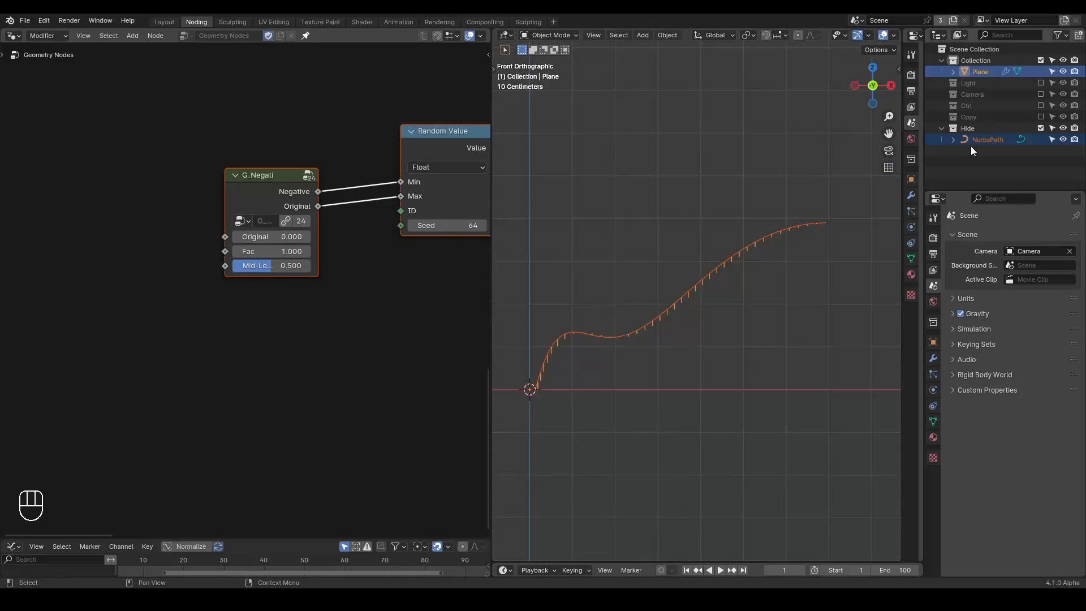
Set the G_Negati node's Original value to 0.700.
shift+drag(271, 236, 257, 236)
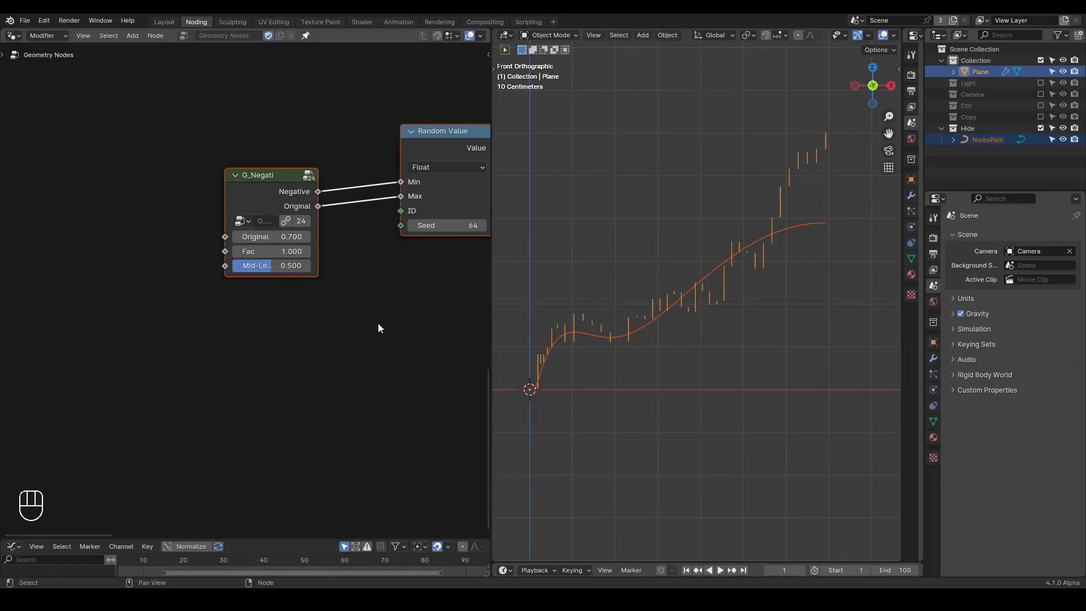
middle_drag(424, 294, 324, 321)
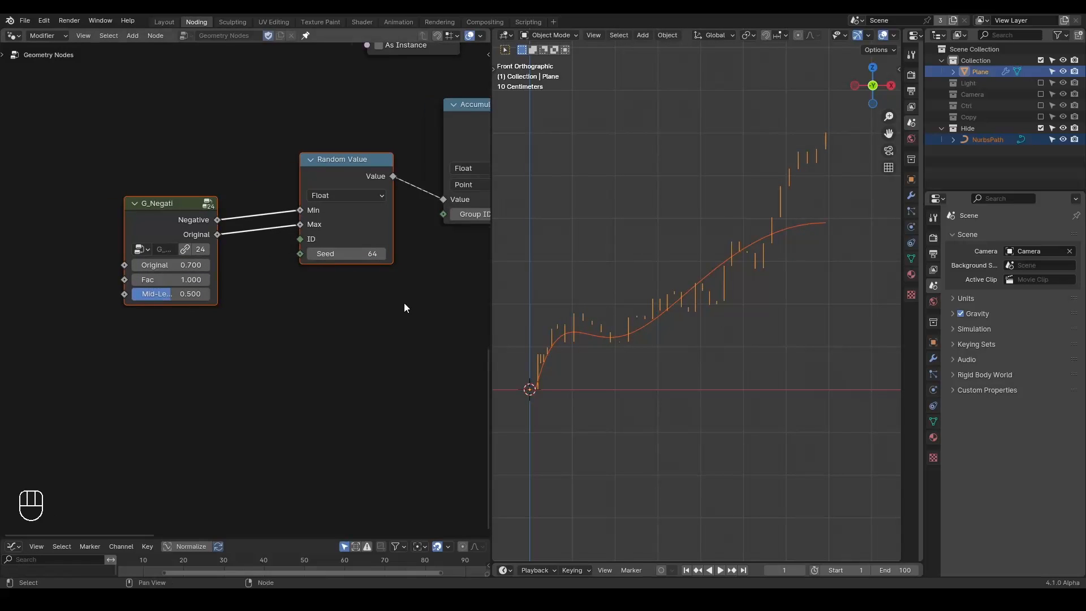
middle_drag(404, 303, 18, 341)
scroll(105, 287, down, 8)
middle_drag(345, 250, 271, 313)
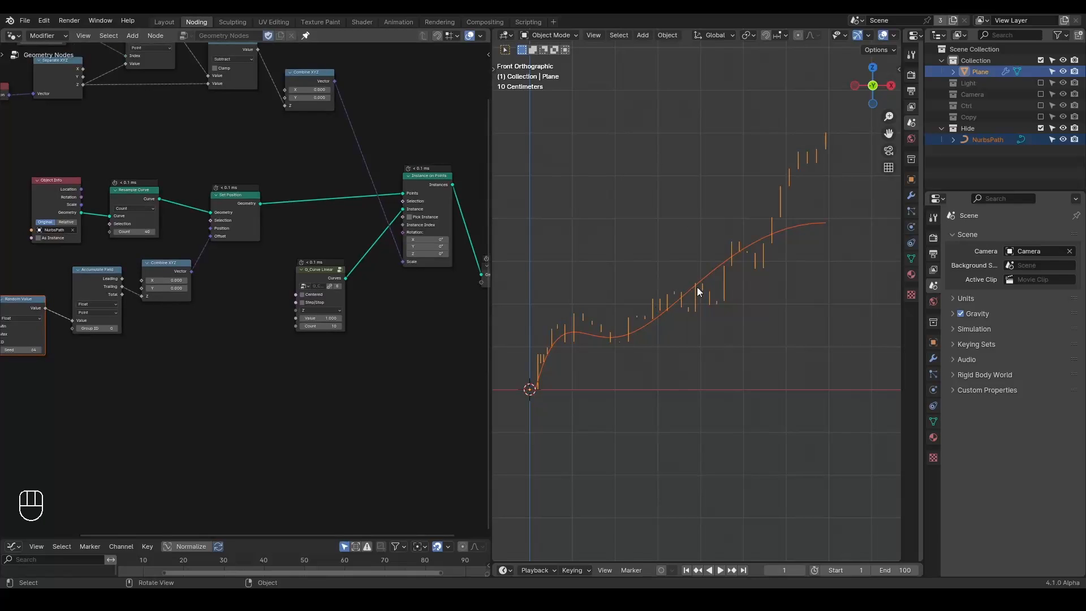
key(shift+ctrl+alt+q)
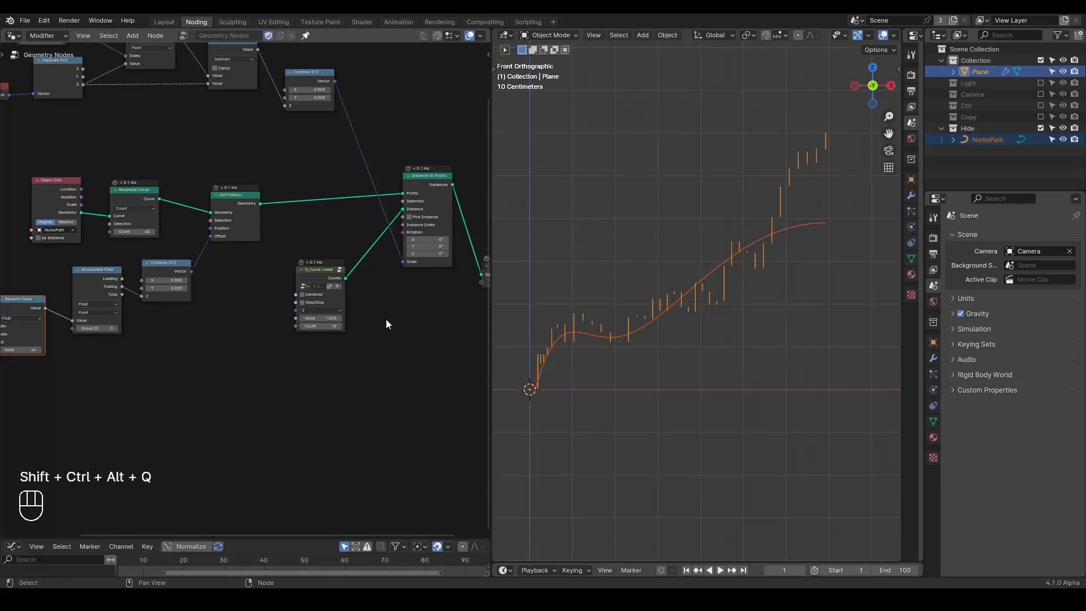
Insert a G_Bevel Curve node between G_Curve Linear and the Instance input of Instance on Points.
middle_drag(386, 320, 311, 335)
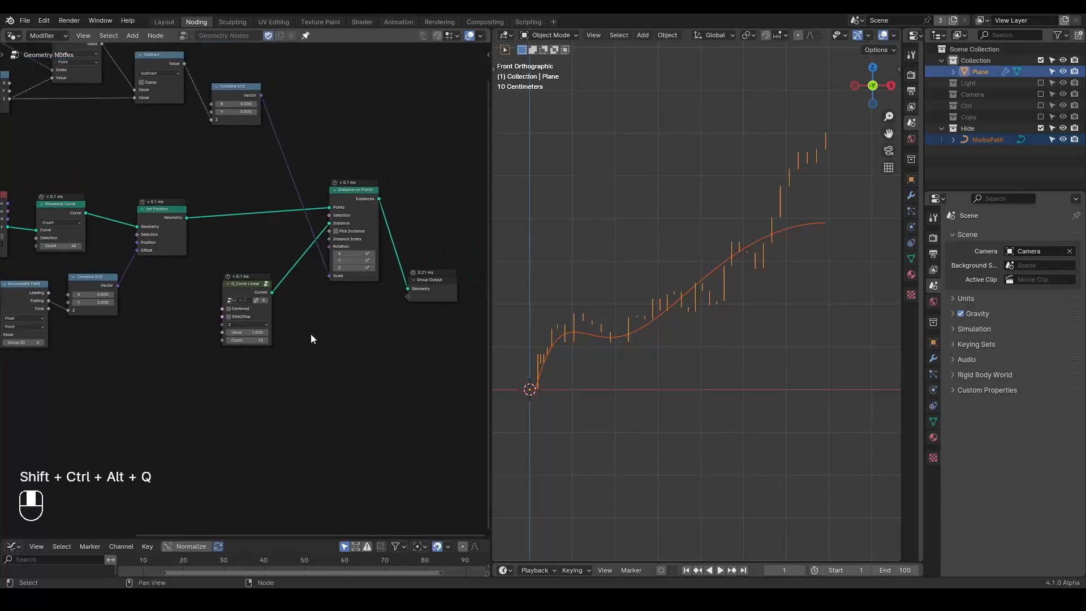
scroll(311, 334, up, 1)
scroll(310, 334, up, 2)
key(ctrl+a)
text(bevel)
key(Return)
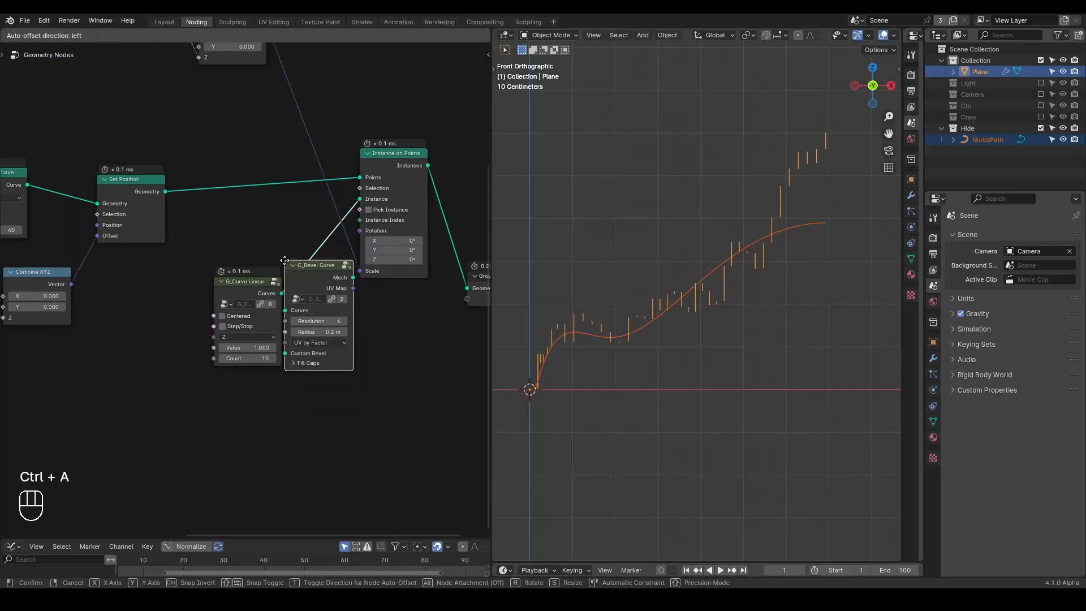
click(253, 260)
scroll(254, 260, up, 2)
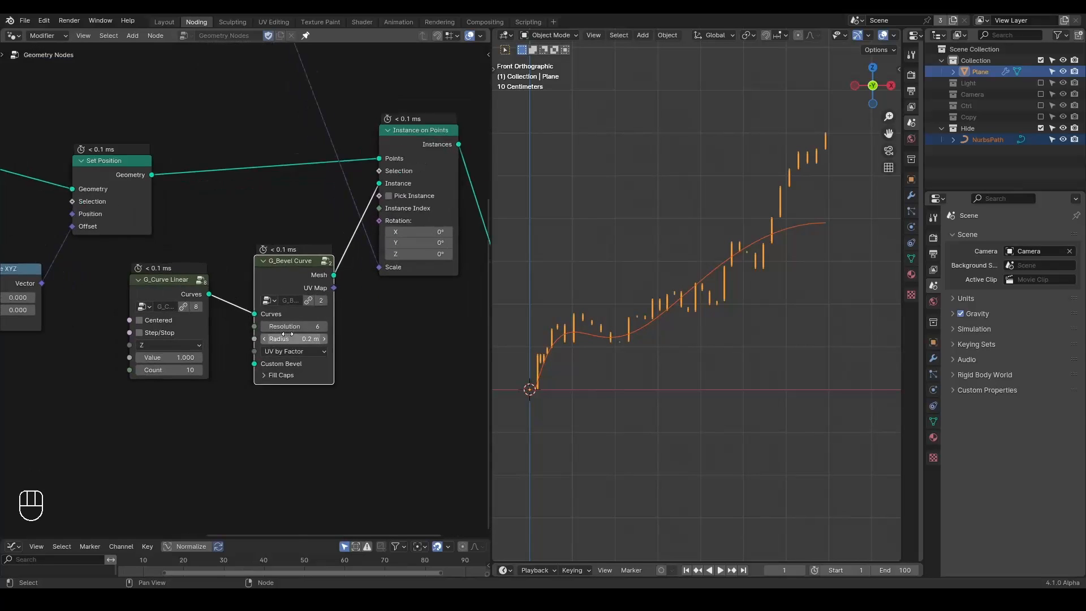
Preview the G_Curve Linear and G_Bevel Curve outputs, and route Instance on Points back to the Group Output.
ctrl+shift+click(160, 292)
shift+middle_drag(531, 334, 592, 297)
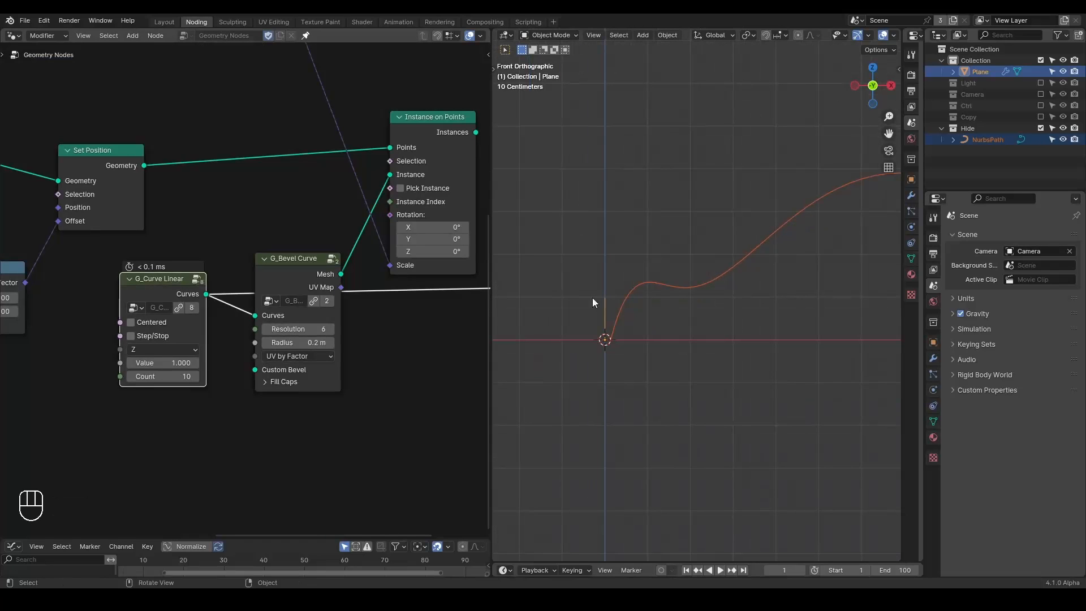
ctrl+shift+click(307, 272)
middle_drag(372, 254, 273, 311)
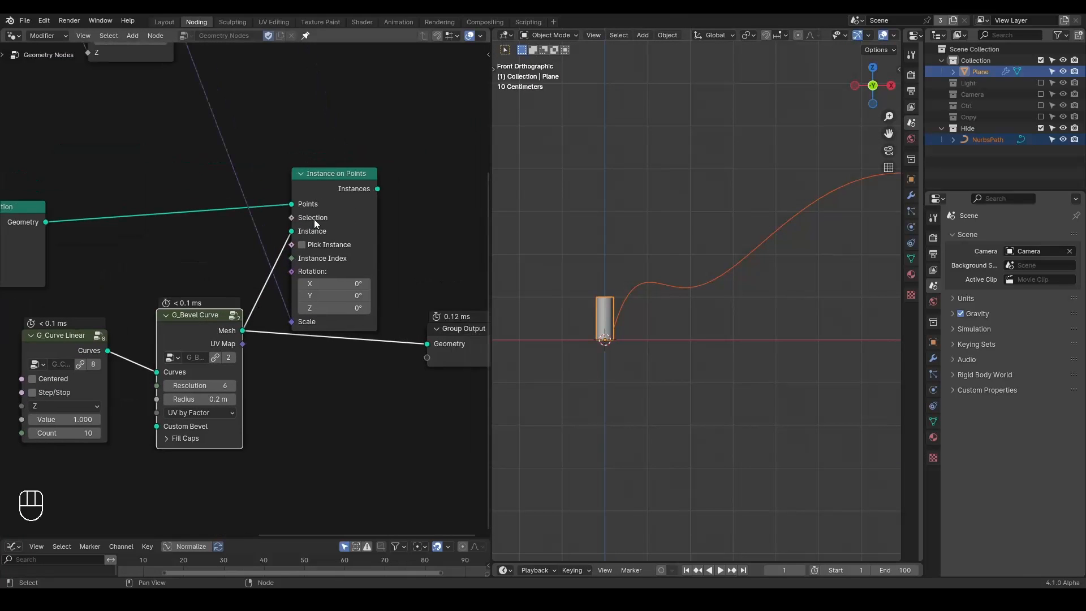
ctrl+shift+click(327, 193)
scroll(388, 340, down, 1)
middle_drag(241, 234, 222, 267)
drag(412, 350, 446, 292)
Set X and Y to 1 on the Combine XYZ node that drives the instance scale.
middle_drag(151, 262, 215, 311)
scroll(221, 308, up, 3)
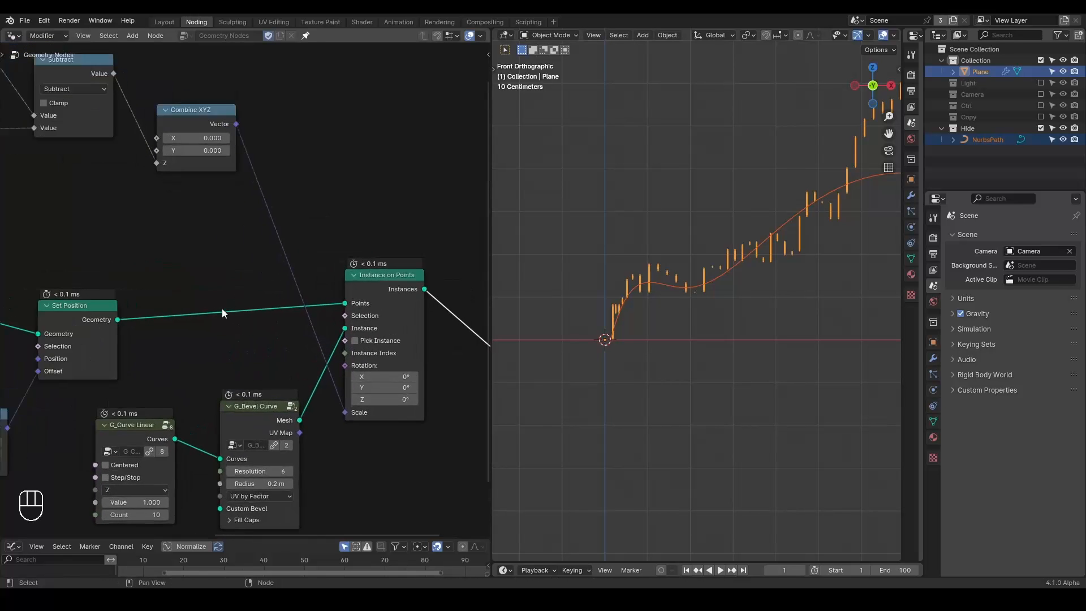
drag(199, 99, 214, 164)
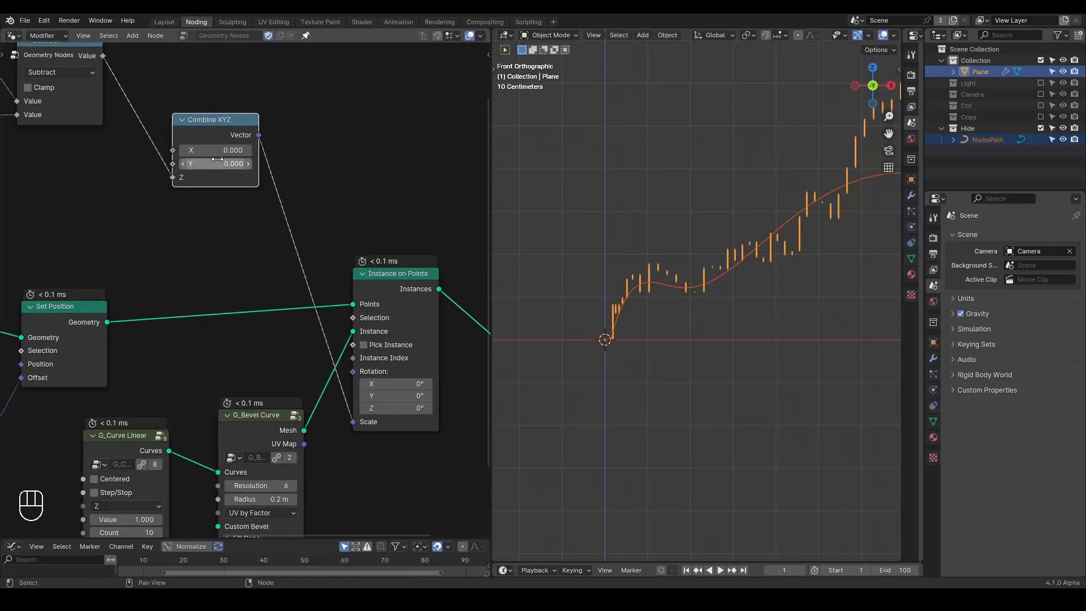
text(1)
key(Return)
Add a second G_Curve Linear node and connect its Curves output to the Custom Bevel input of G_Bevel Curve.
middle_drag(227, 285, 305, 130)
drag(328, 259, 344, 230)
middle_drag(255, 366, 314, 279)
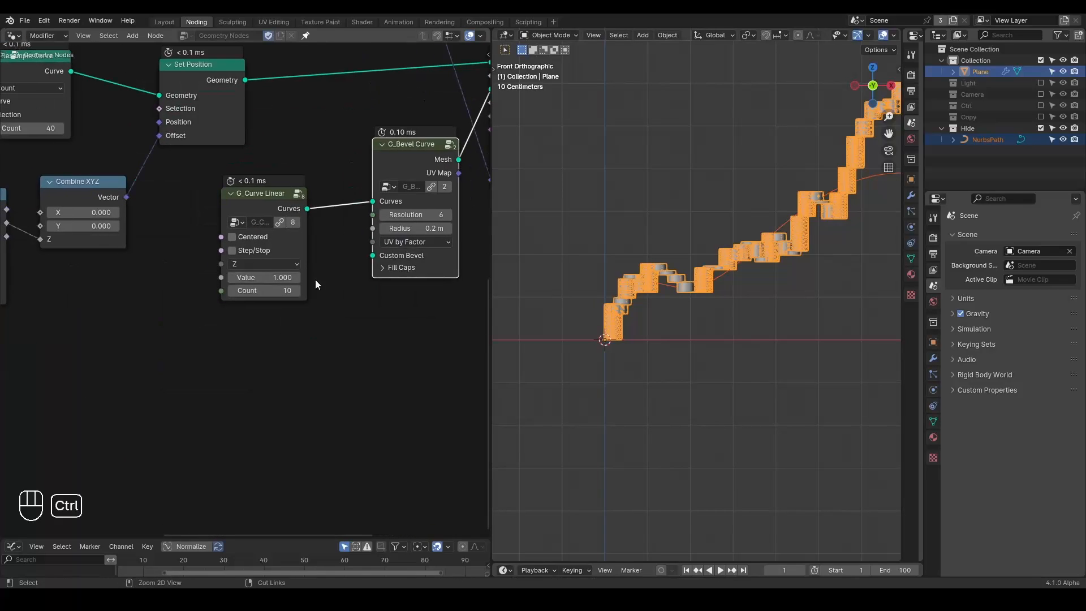
key(ctrl+a)
text(curve linear)
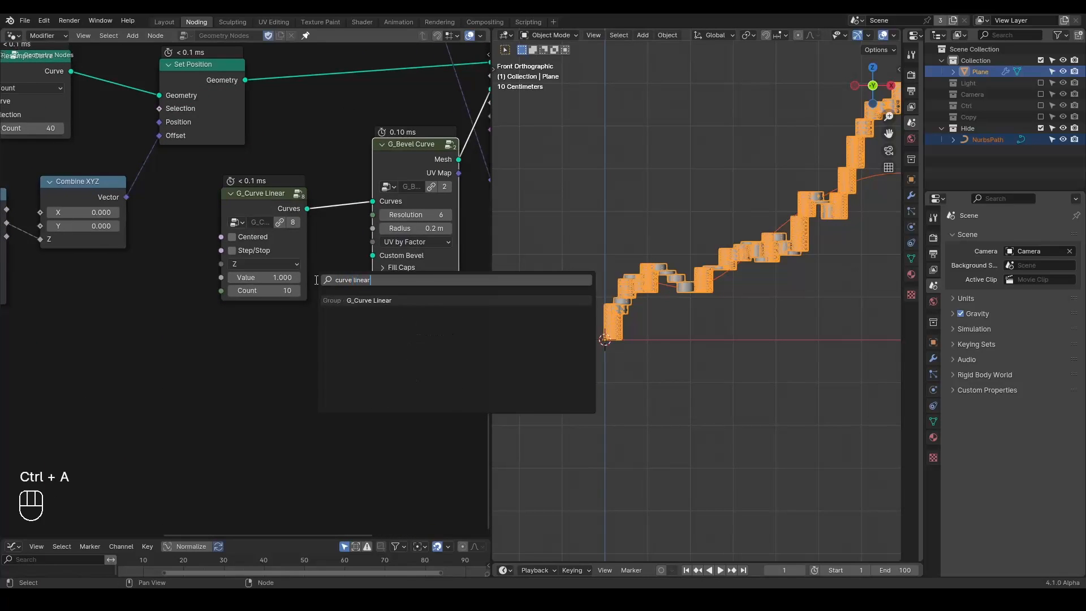
key(Return)
click(212, 335)
mouse_move(721, 301)
middle_down()
mouse_move(742, 371)
mouse_move(740, 388)
mouse_move(718, 391)
mouse_move(706, 300)
middle_up()
drag(296, 352, 372, 255)
drag(261, 336, 306, 313)
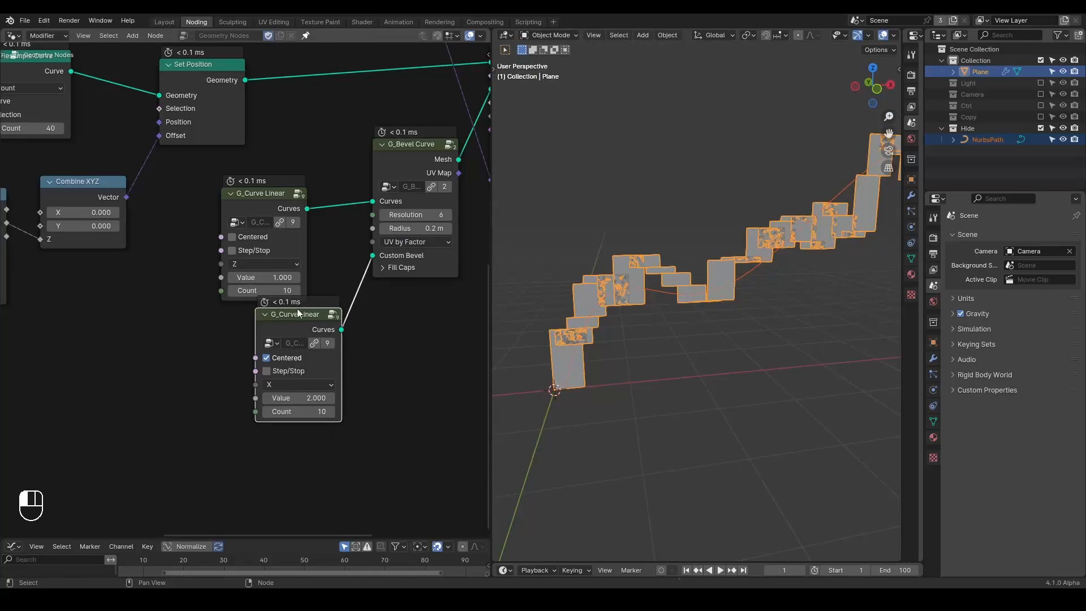
Reduce the Value of the G_Curve Linear node feeding Custom Bevel so the candles become narrow.
shift+drag(299, 397, 266, 397)
middle_drag(760, 355, 669, 377)
scroll(724, 375, down, 2)
scroll(695, 325, down, 1)
Sketch annotation strokes along the candle path and a row of short dashes above it, and erase them all.
middle_drag(196, 169, 417, 255)
shift+middle_drag(602, 348, 593, 370)
mouse_move(588, 358)
mouse_down()
mouse_move(625, 314)
mouse_move(743, 287)
mouse_up()
drag(593, 290, 626, 272)
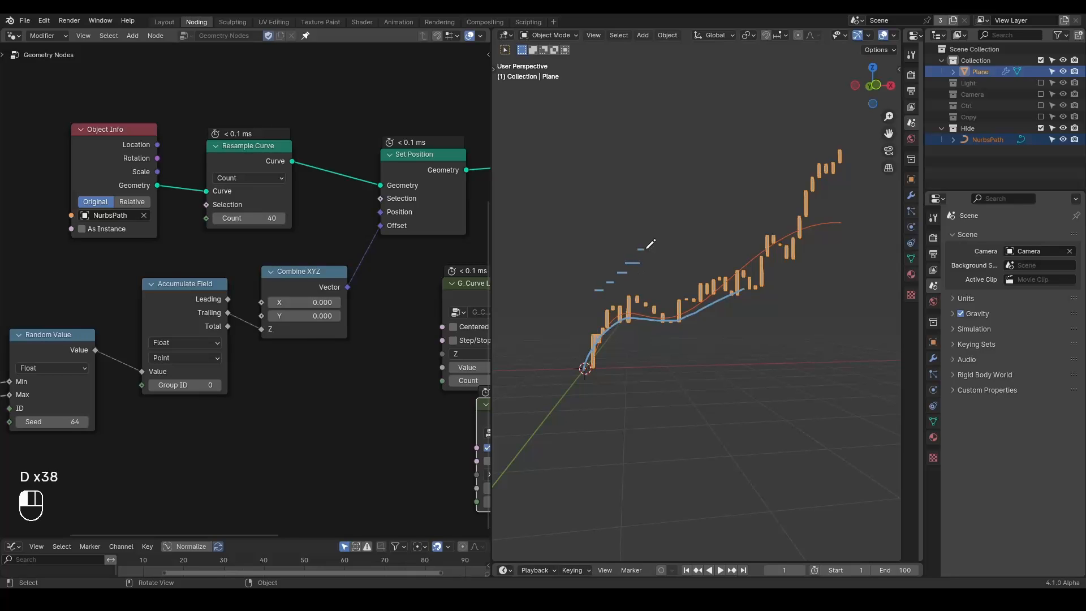
mouse_move(739, 320)
right_down()
mouse_move(562, 376)
mouse_move(635, 252)
mouse_move(732, 266)
right_up()
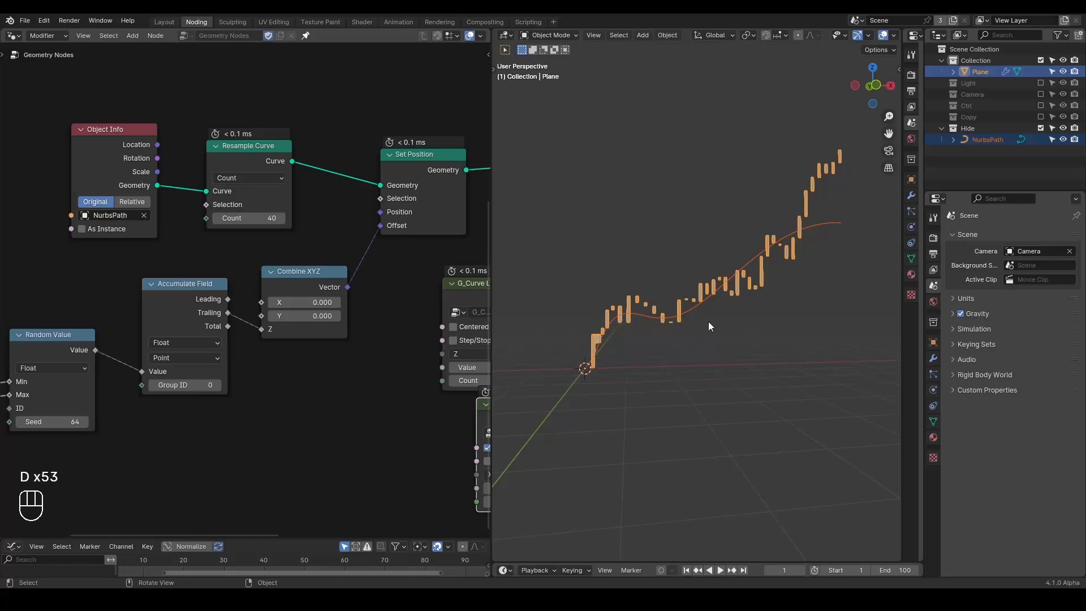
Revert the file to its state before the bevel and insert a G_Bevel Curve node between G_Curve Linear and Instance on Points.
key(shift+ctrl+alt+w)
key(shift+ctrl+alt+q)
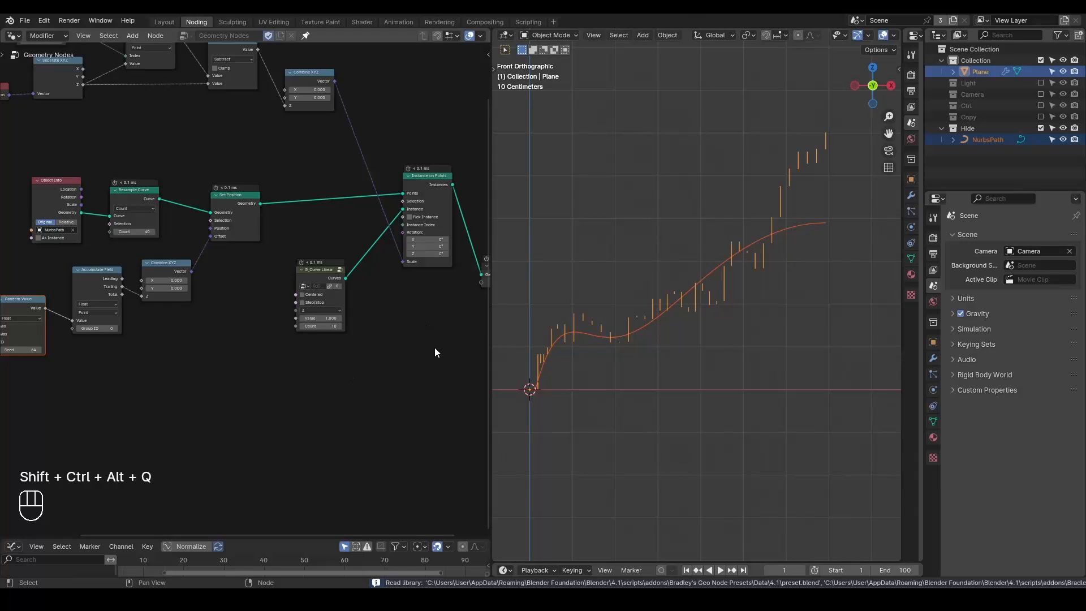
middle_drag(434, 347, 374, 348)
key(ctrl+a)
text(bev)
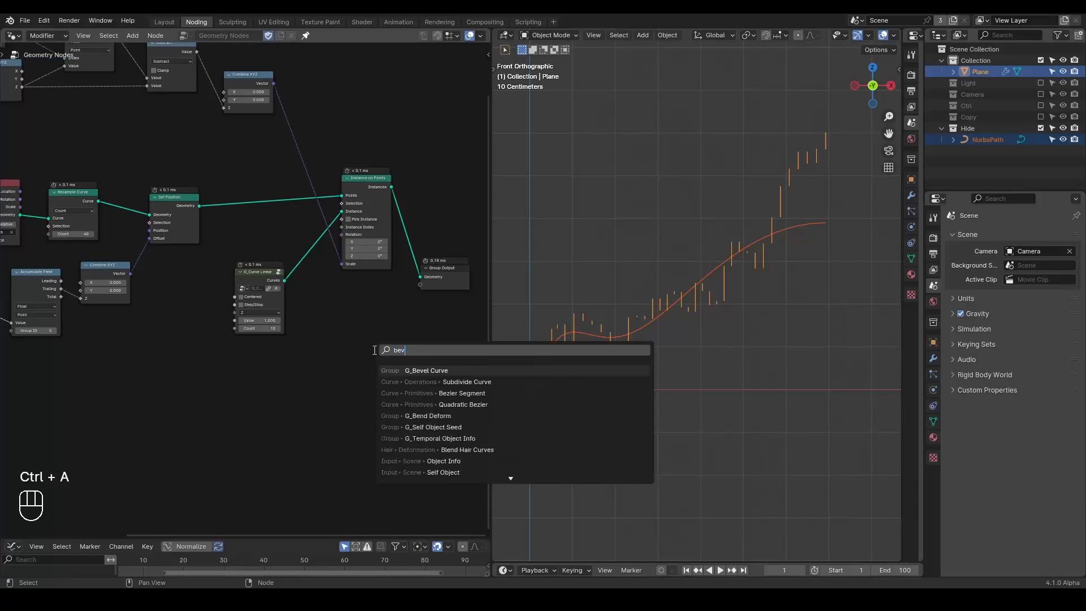
key(Return)
click(264, 261)
scroll(329, 299, up, 2)
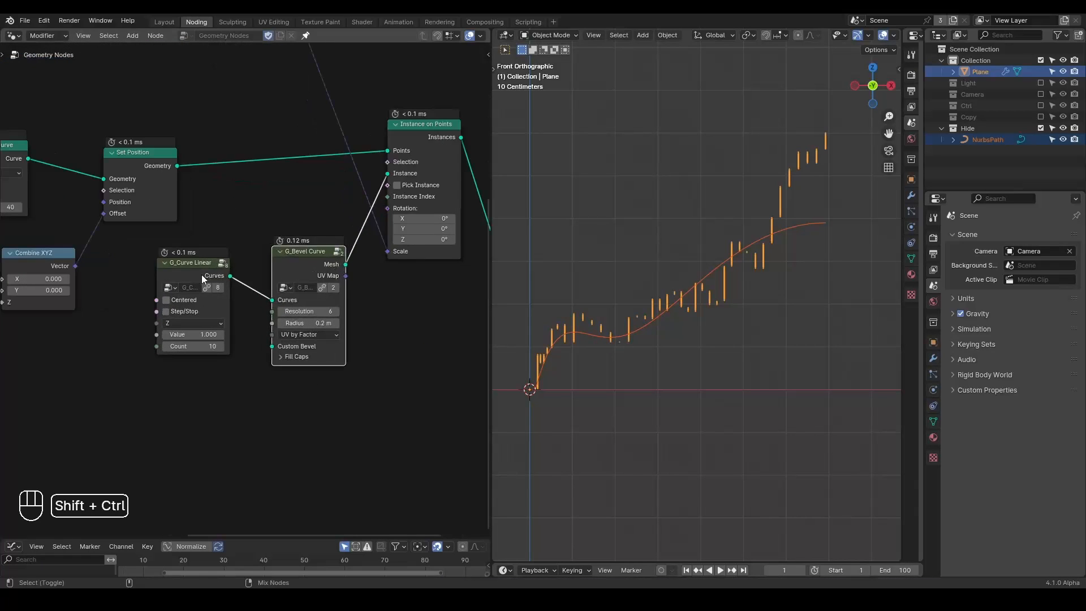
Preview the G_Bevel Curve output, move the Viewer below Instance on Points, and preview the instances.
ctrl+shift+click(328, 299)
ctrl+shift+click(300, 258)
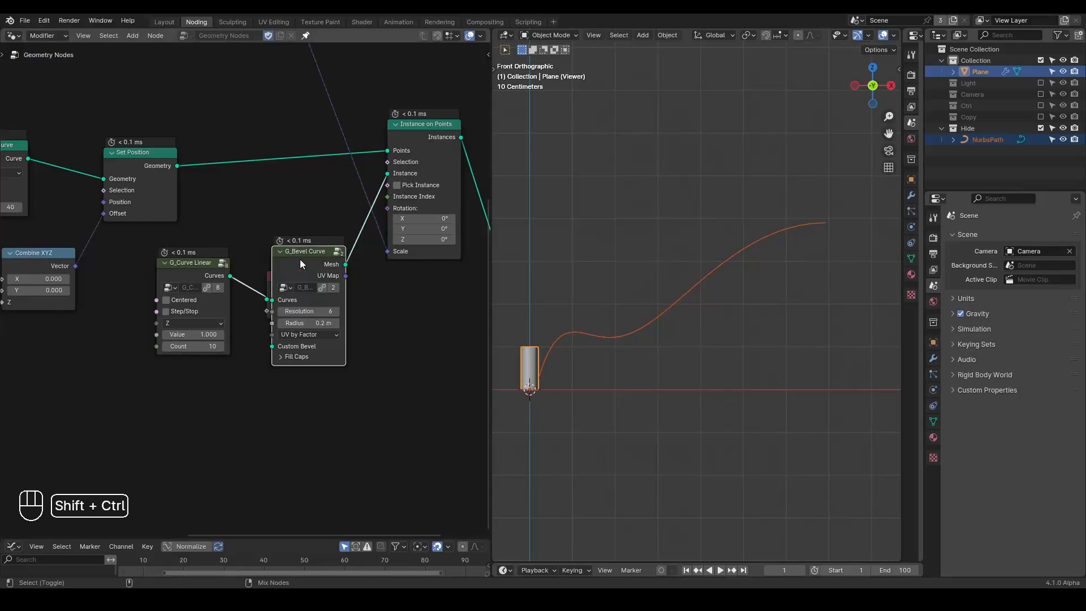
click(269, 278)
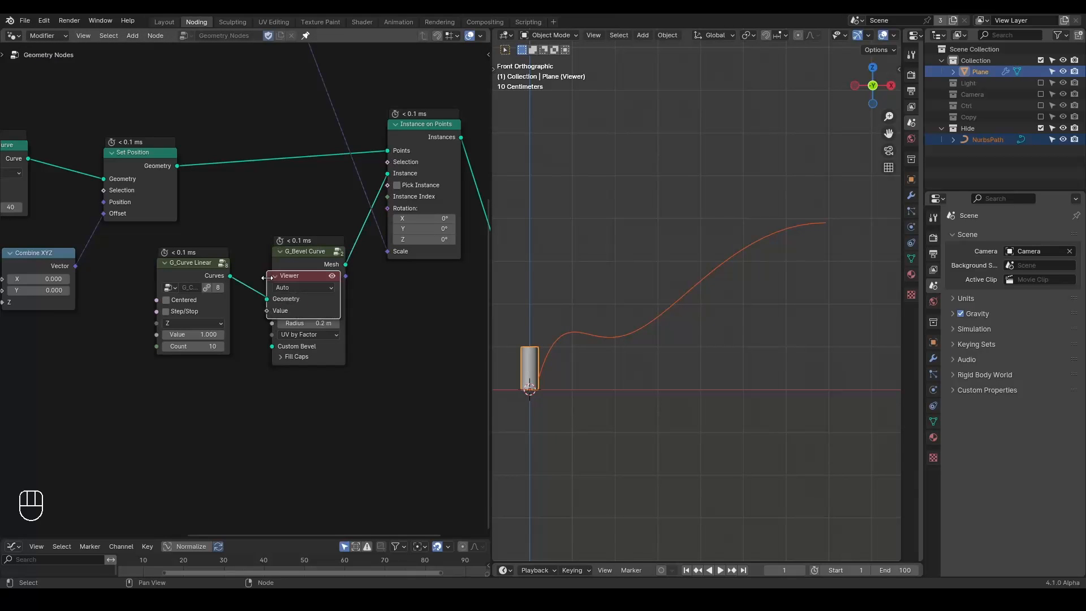
key(g)
click(408, 277)
ctrl+shift+click(425, 140)
Set X and Y to 1 on the Combine XYZ node feeding the Scale input of Instance on Points.
middle_drag(291, 155, 317, 328)
drag(280, 171, 279, 182)
text(1)
key(Return)
shift+middle_drag(609, 338, 667, 248)
scroll(668, 290, up, 2)
middle_drag(333, 327, 314, 212)
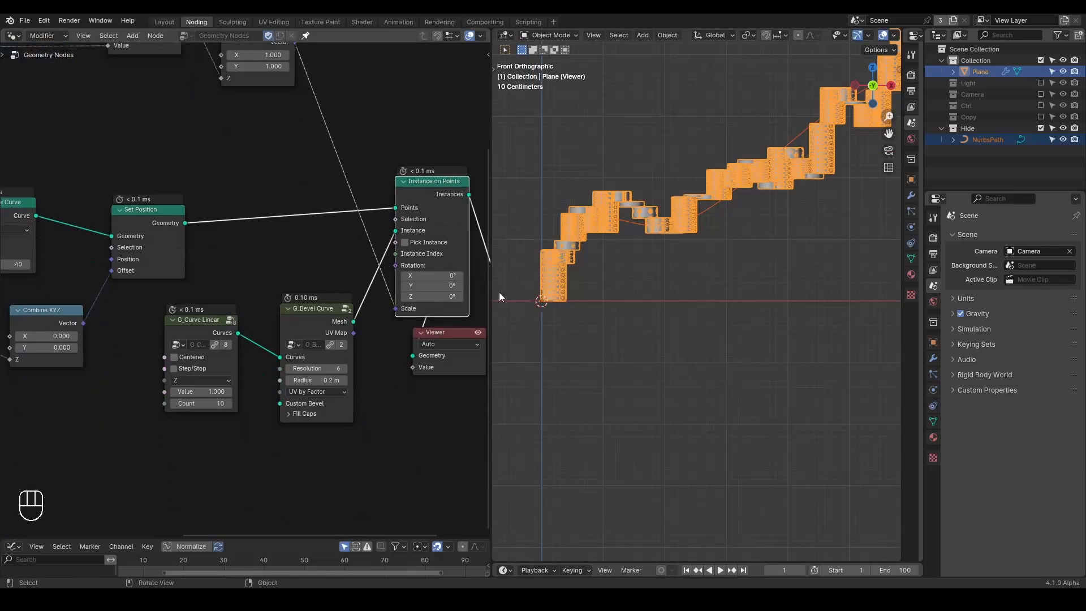
Reduce the G_Bevel Curve Radius to 0.03 m to make the candles thin.
middle_drag(248, 367, 239, 308)
scroll(234, 316, up, 2)
shift+drag(327, 323, 313, 324)
shift+middle_drag(588, 239, 632, 269)
scroll(664, 277, up, 3)
scroll(632, 270, up, 1)
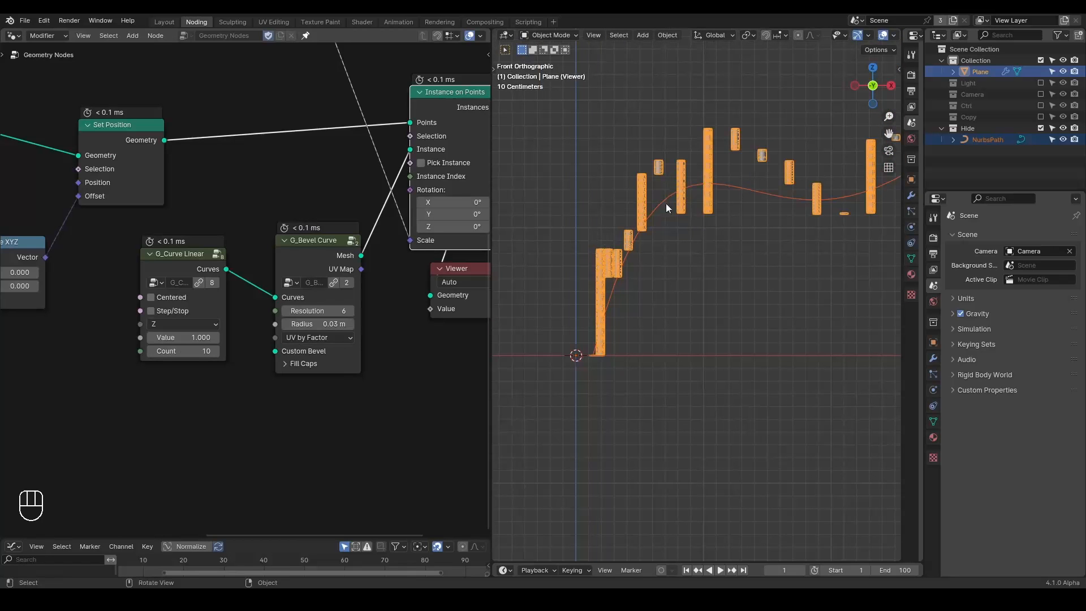
scroll(733, 244, down, 3)
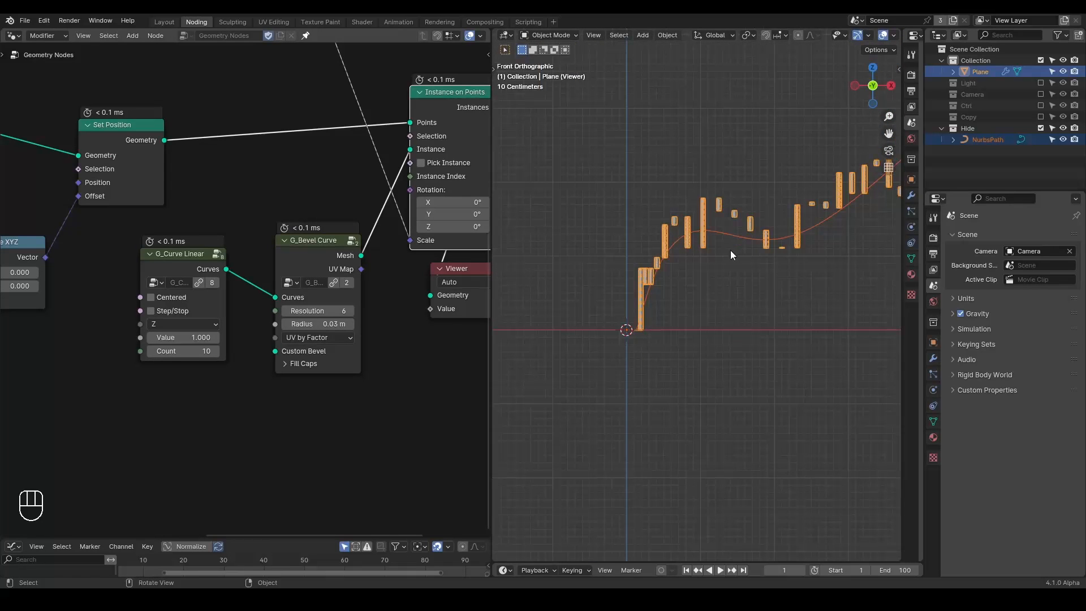
Draw annotation strokes along the steep beginning of the path curve where the candles crowd together.
middle_drag(154, 202, 374, 239)
scroll(315, 246, up, 3)
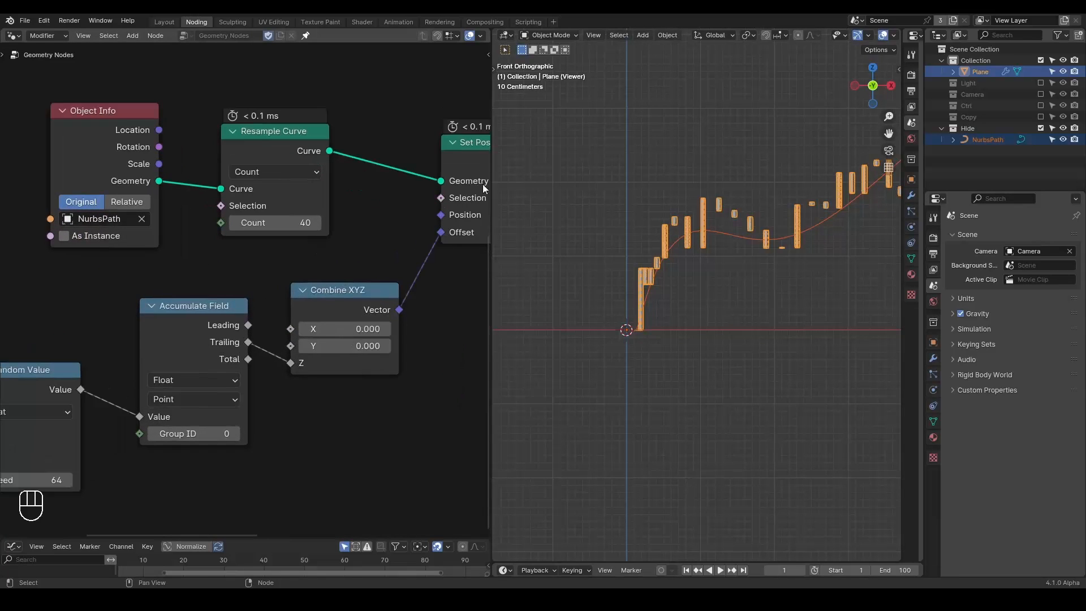
scroll(650, 270, up, 3)
shift+middle_drag(639, 276, 683, 253)
drag(632, 330, 712, 188)
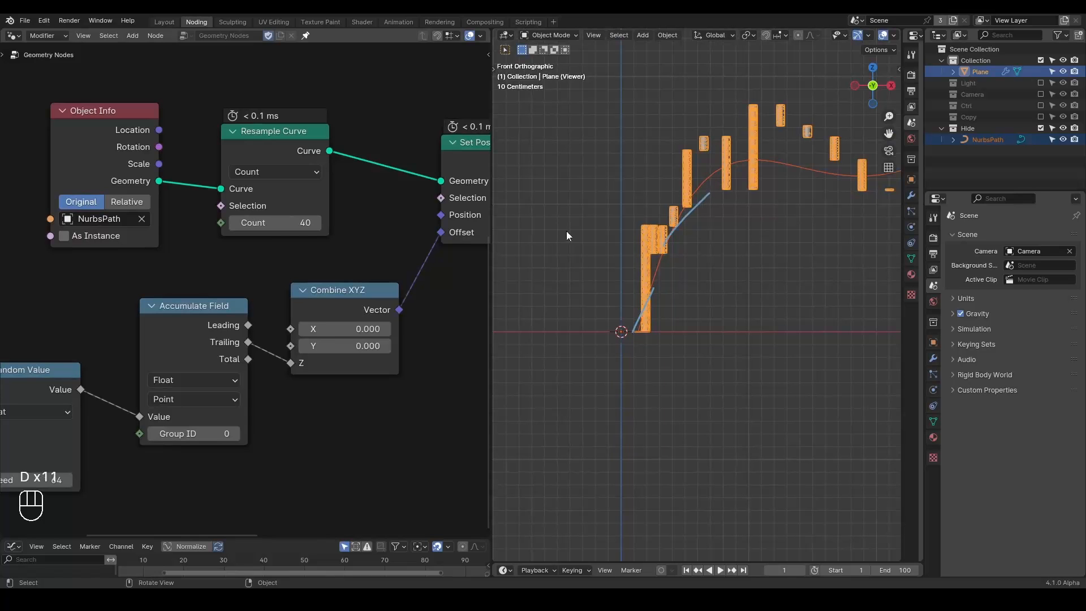
Switch the Resample Curve node from Count to Length mode and set its Length to 0.26 m.
click(260, 176)
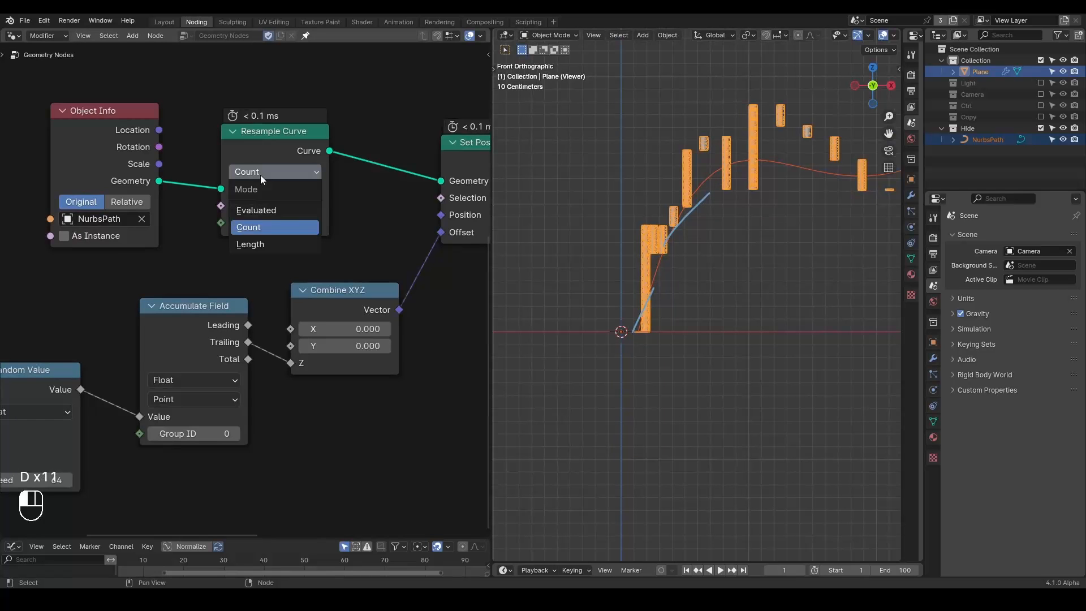
click(276, 243)
drag(276, 167, 308, 144)
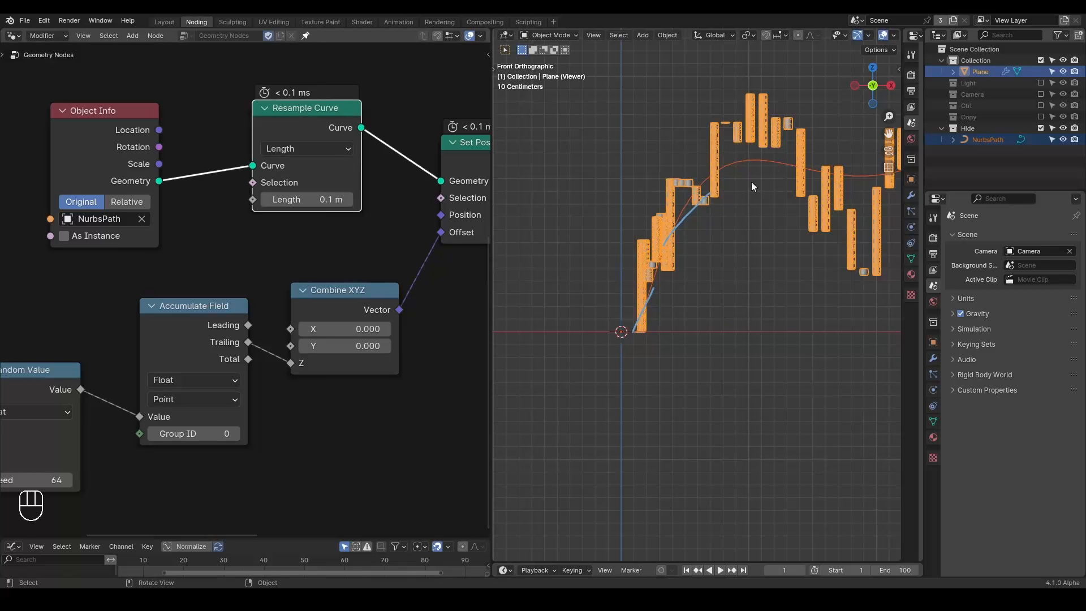
drag(307, 199, 664, 132)
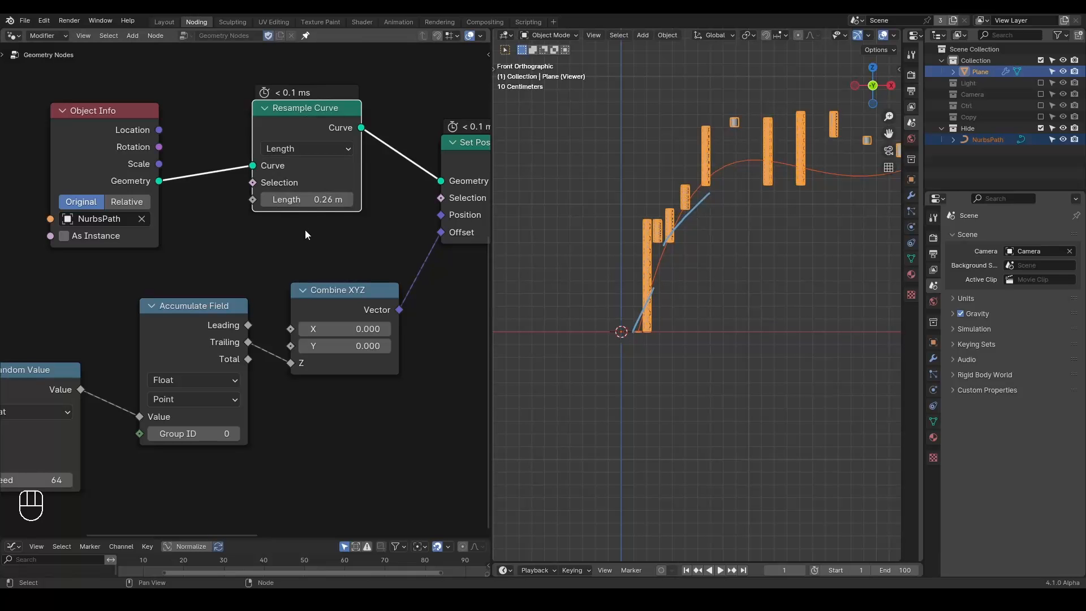
Delete the Viewer node below Instance on Points.
scroll(366, 263, down, 4)
middle_drag(362, 261, 228, 245)
scroll(225, 224, down, 4)
middle_drag(300, 228, 280, 246)
click(393, 275)
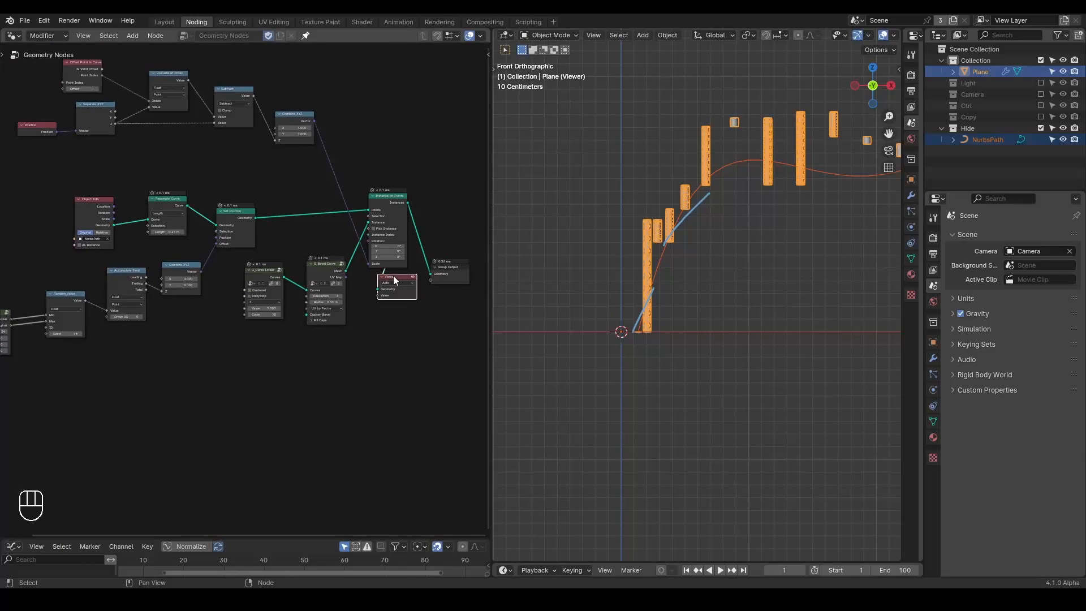
key(x)
Widen the node editor and add a G_Curve Linear node ahead of the Object Info node.
scroll(392, 276, up, 2)
middle_drag(389, 285, 184, 225)
drag(492, 199, 617, 200)
scroll(284, 283, up, 2)
key(ctrl+a)
text(curve linear)
key(Return)
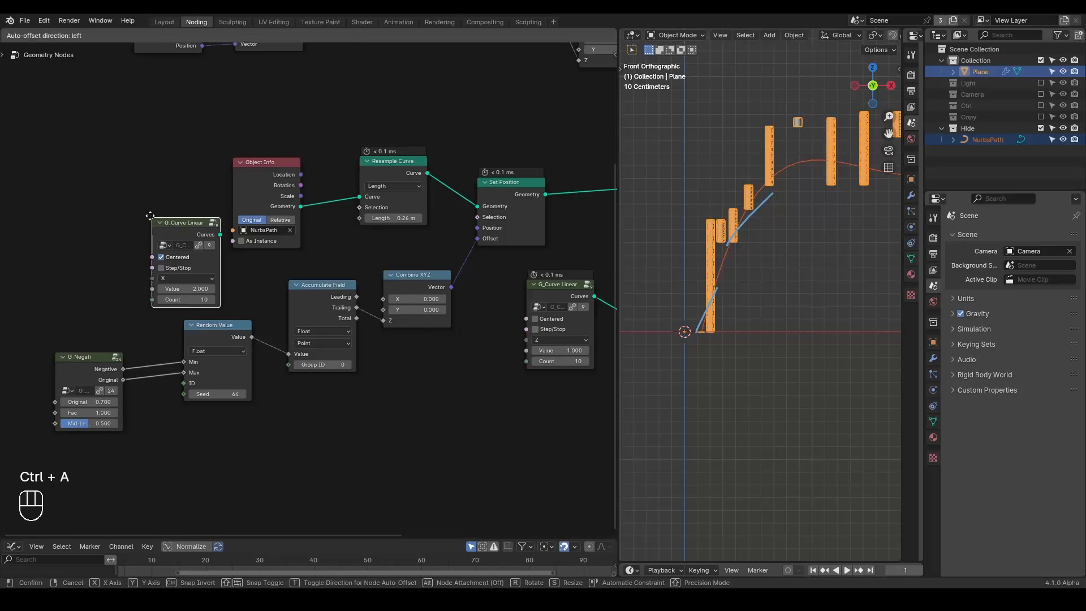
click(49, 166)
Preview the new G_Curve Linear node with a Viewer and erase the remaining annotation strokes in the viewport.
ctrl+shift+click(80, 176)
shift+middle_drag(762, 331, 741, 323)
scroll(718, 309, down, 2)
key(d)
right_drag(769, 218, 696, 336)
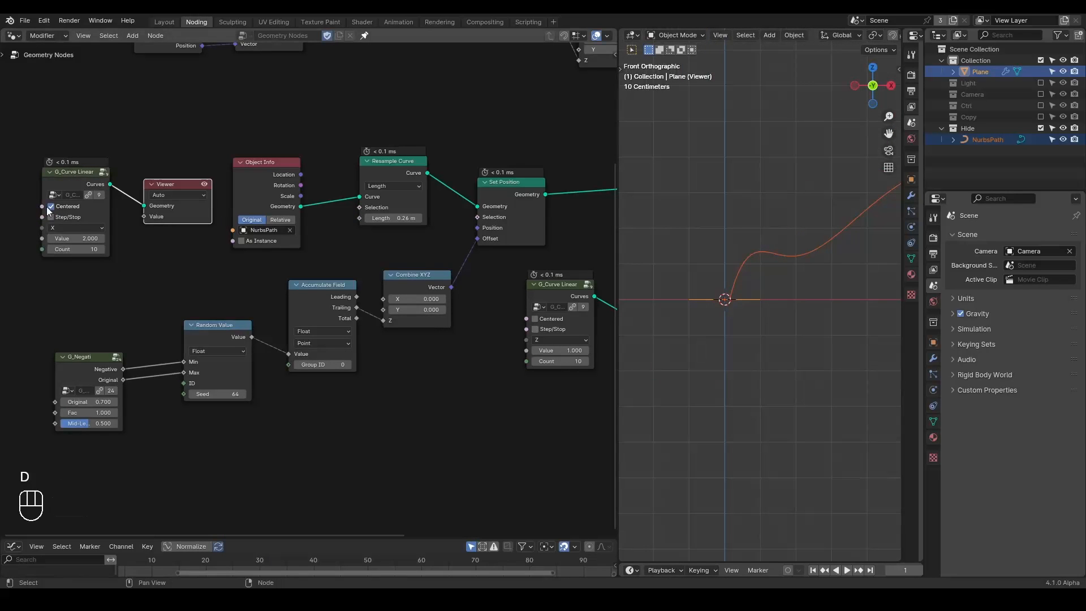
Turn off Centered on the new G_Curve Linear node and set its Value to 7.01 to match the path's width.
shift+drag(77, 238, 91, 238)
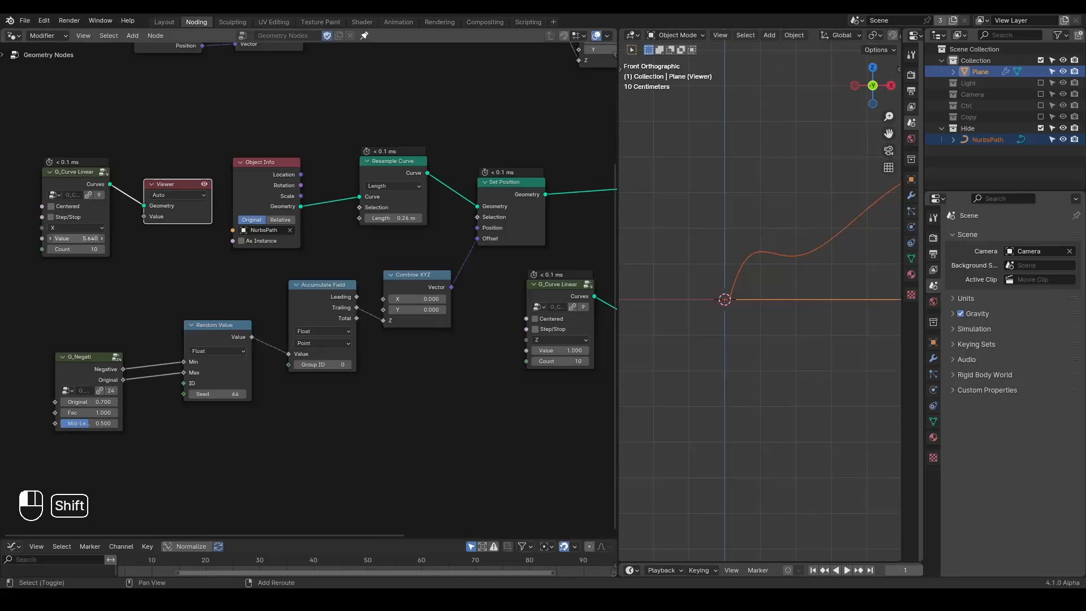
shift+middle_drag(729, 250, 660, 239)
scroll(678, 237, down, 4)
shift+drag(74, 238, 75, 238)
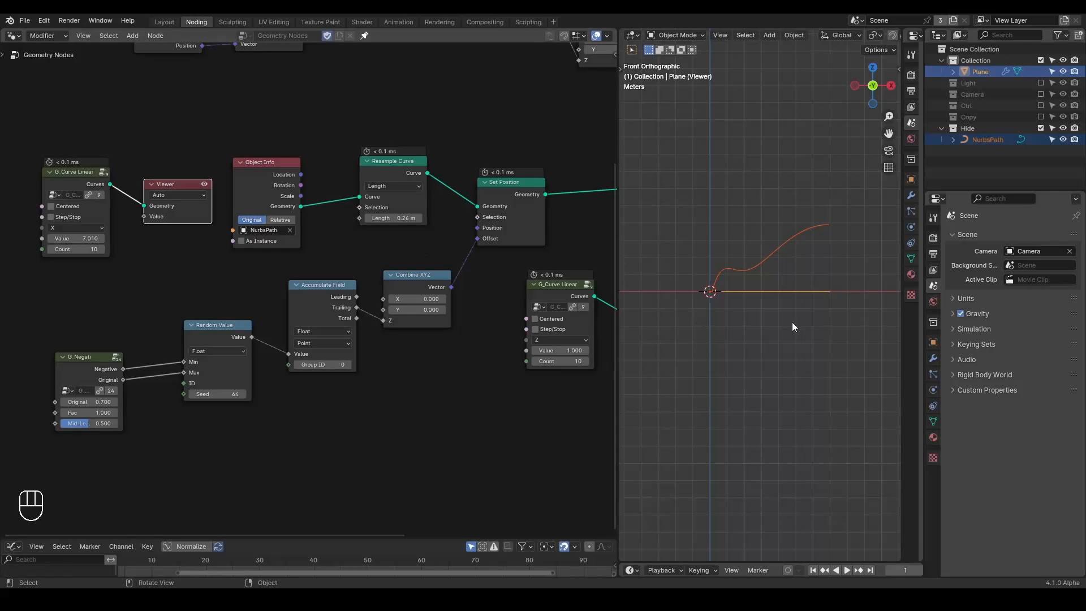
Move the new G_Curve Linear node away from the Viewer and add a Raycast node below it.
middle_drag(218, 246, 312, 274)
scroll(304, 276, up, 3)
drag(205, 191, 71, 195)
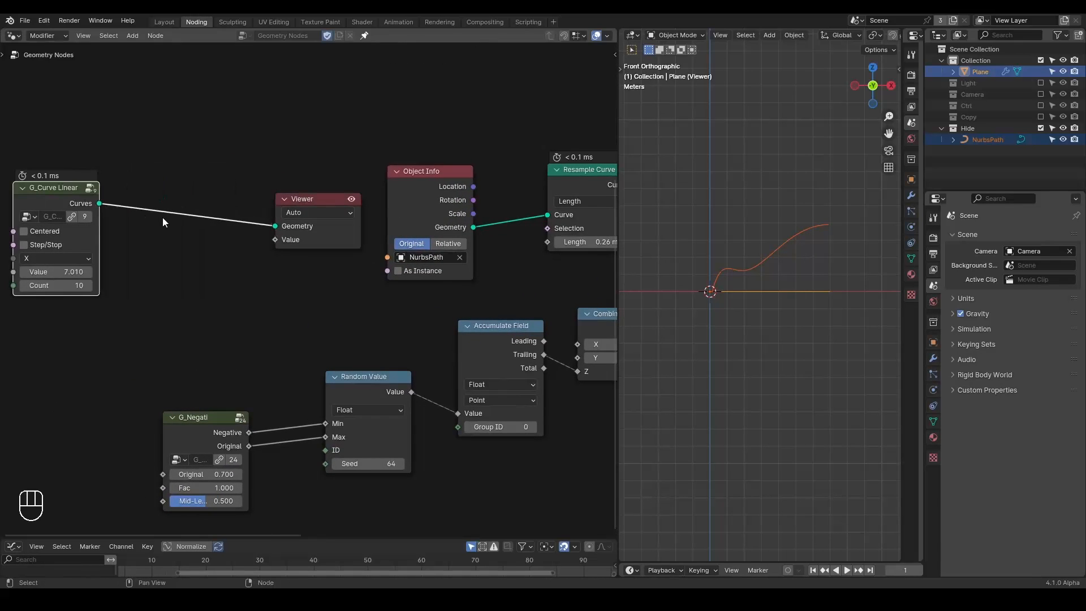
key(ctrl+a)
text(raycas)
key(Return)
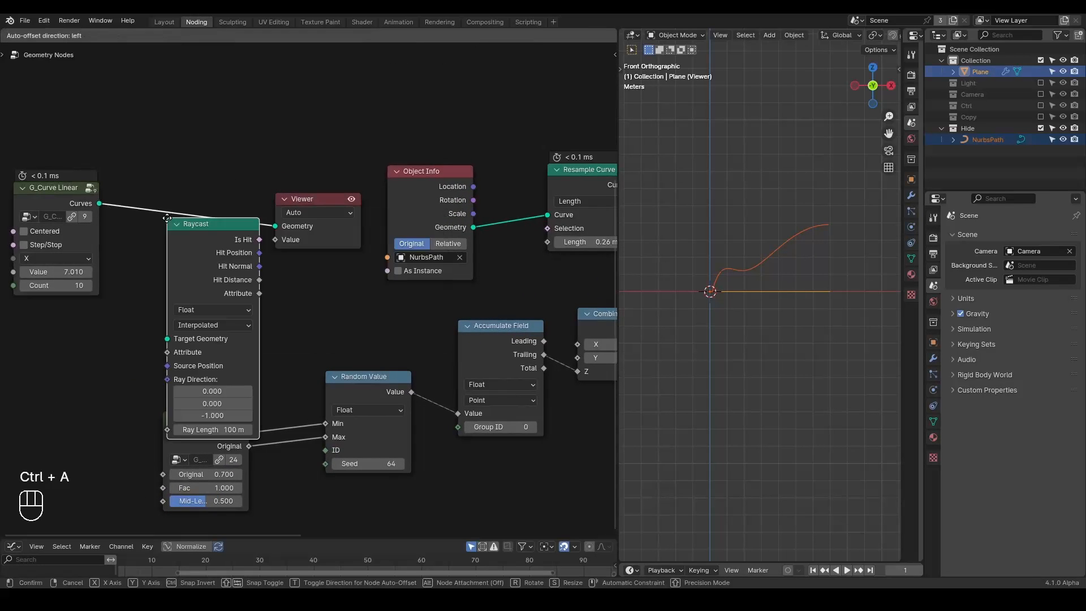
click(72, 282)
Move Object Info above G_Curve Linear and insert a Set Position node between G_Curve Linear and the Viewer.
scroll(225, 263, down, 3)
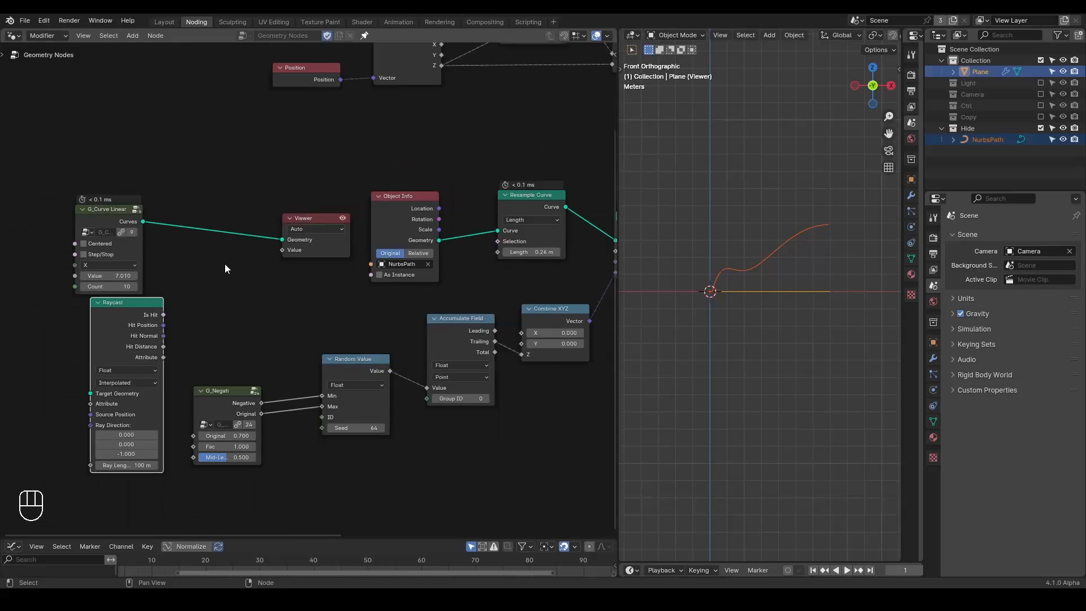
drag(399, 208, 62, 123)
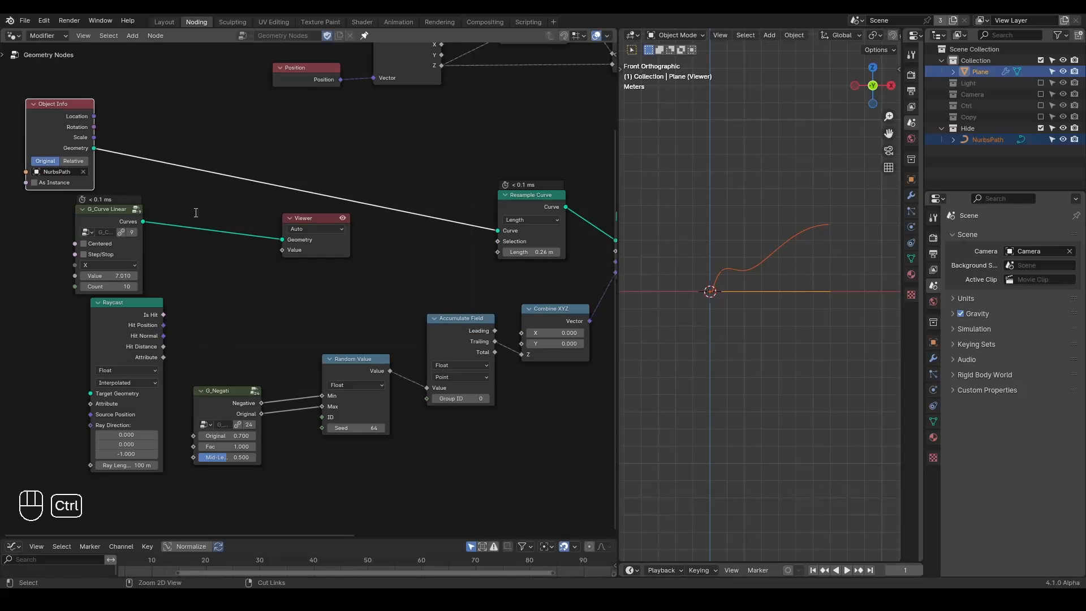
key(ctrl+a)
text(set pos)
key(Return)
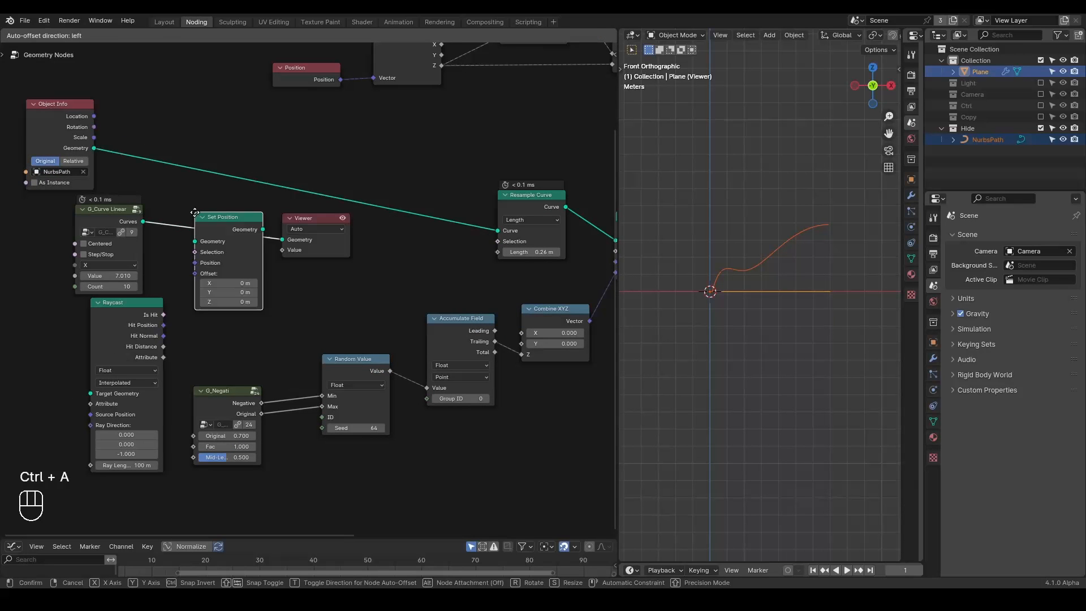
click(176, 211)
Connect Object Info's Geometry to Raycast's Target Geometry, and Raycast's Hit Position to the new Set Position node's Position.
middle_drag(218, 229, 339, 236)
drag(249, 222, 81, 258)
middle_drag(108, 262, 187, 195)
scroll(224, 142, up, 1)
middle_drag(248, 136, 270, 212)
drag(270, 144, 328, 435)
drag(402, 355, 433, 276)
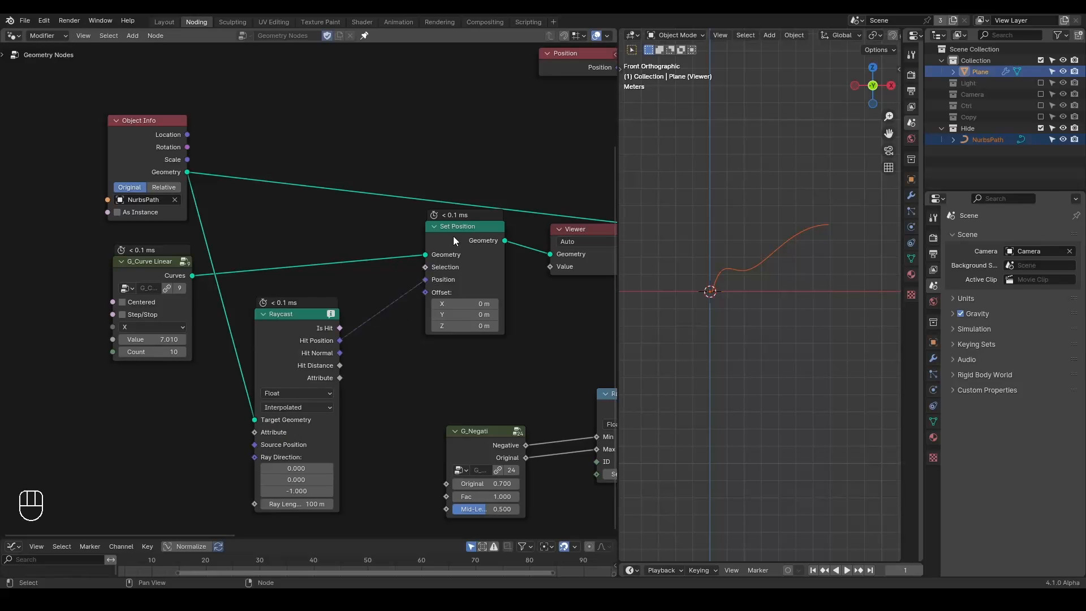
Insert a G_Bevel Curve node between Object Info's Geometry output and the Raycast node's Target Geometry input.
drag(453, 236, 455, 265)
middle_drag(345, 345, 398, 308)
scroll(397, 308, up, 1)
drag(335, 298, 358, 291)
mouse_move(412, 273)
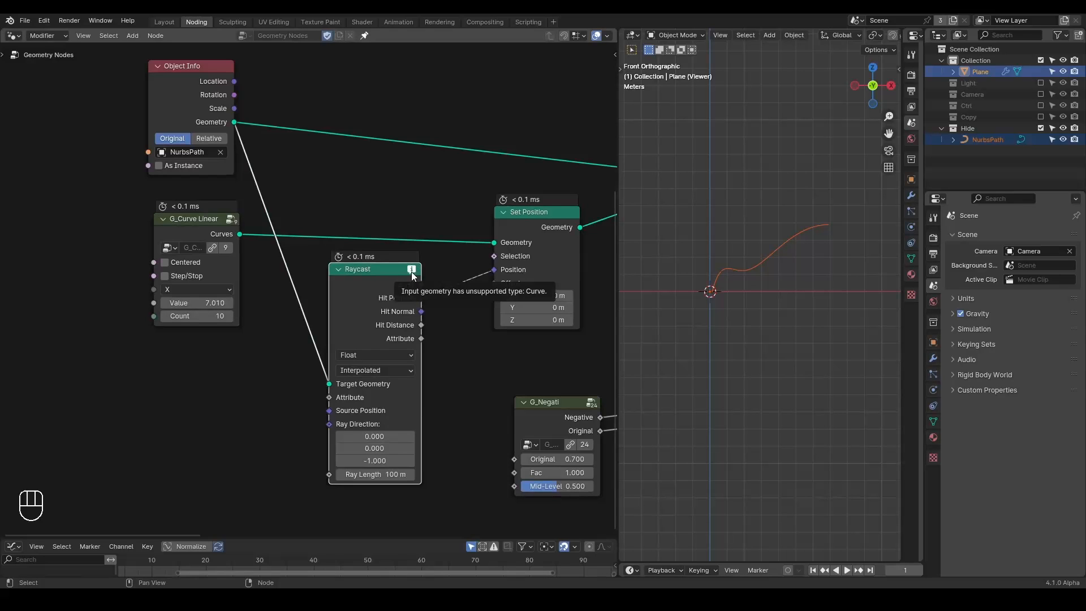
key(ctrl+a)
text(bevel)
key(Return)
click(193, 147)
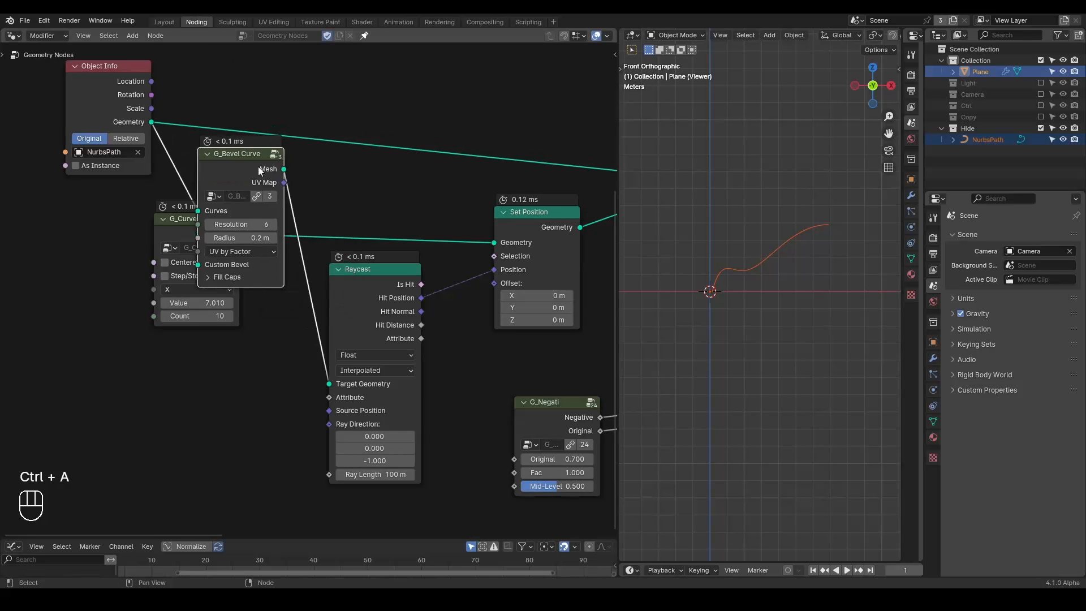
Set the G_Bevel Curve radius to 0.01 m, hide its unused sockets and collapse the node.
click(236, 238)
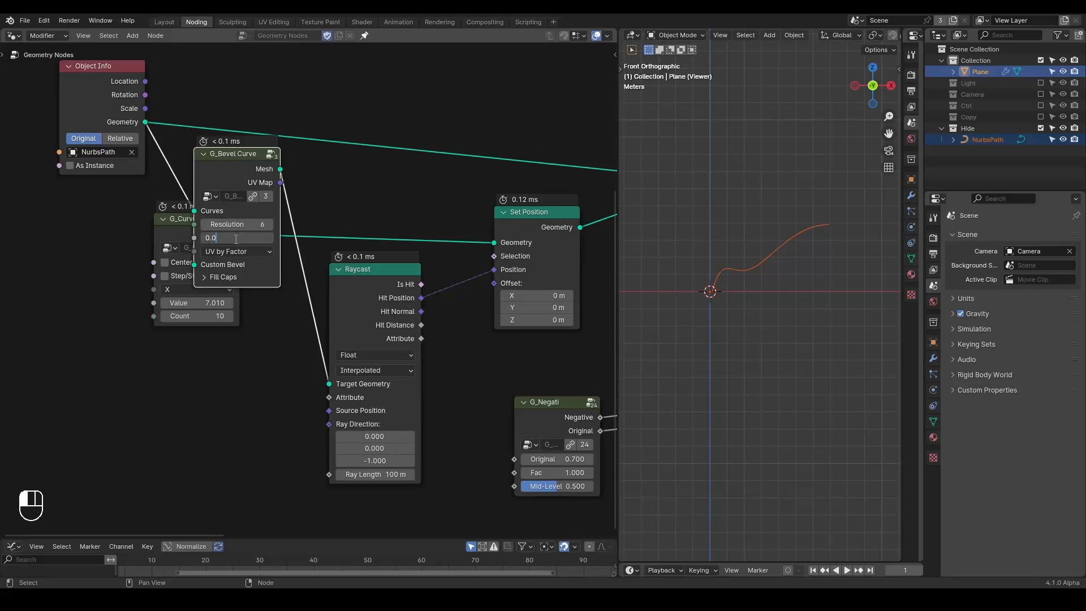
text(0.01)
key(Return)
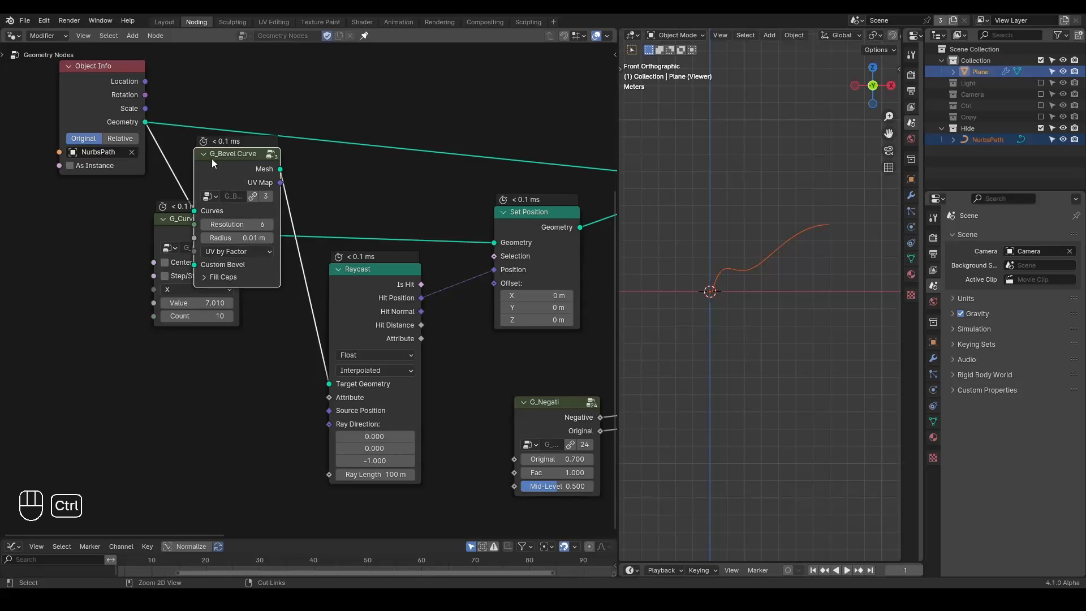
key(ctrl+h)
click(204, 155)
Sketch a downward arrow annotation below the curve and set the Raycast node's Ray Direction Z to 1.
middle_drag(375, 232, 146, 237)
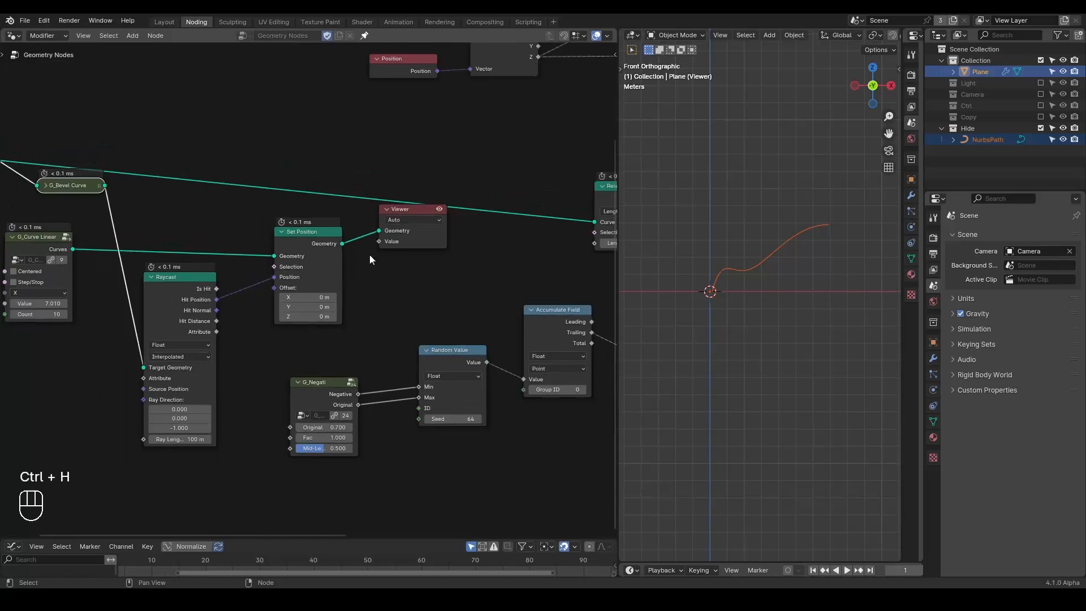
scroll(356, 246, down, 2)
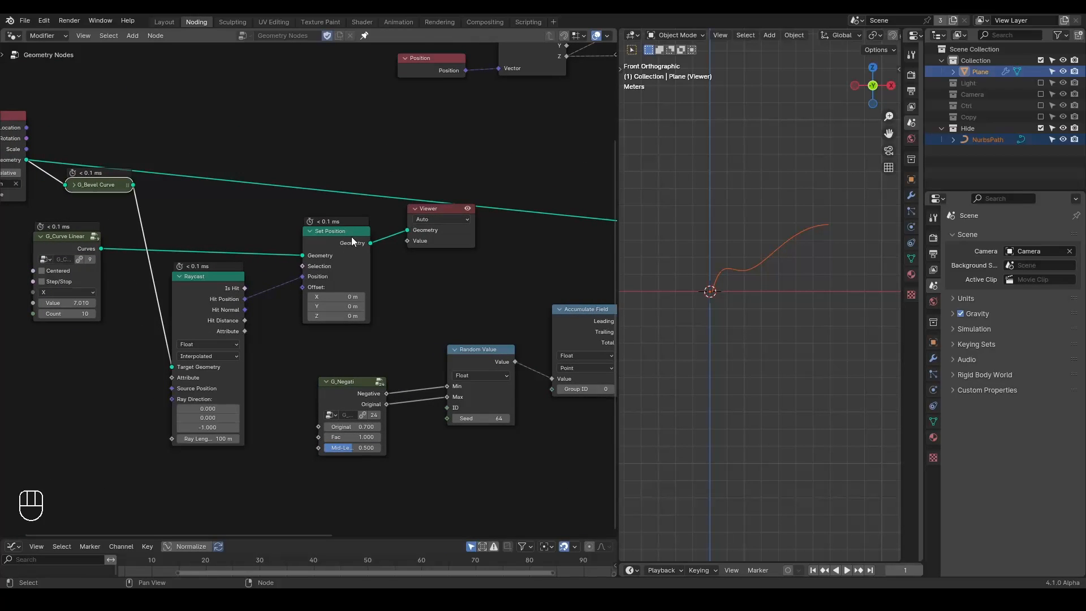
middle_drag(234, 368, 299, 316)
scroll(299, 316, up, 2)
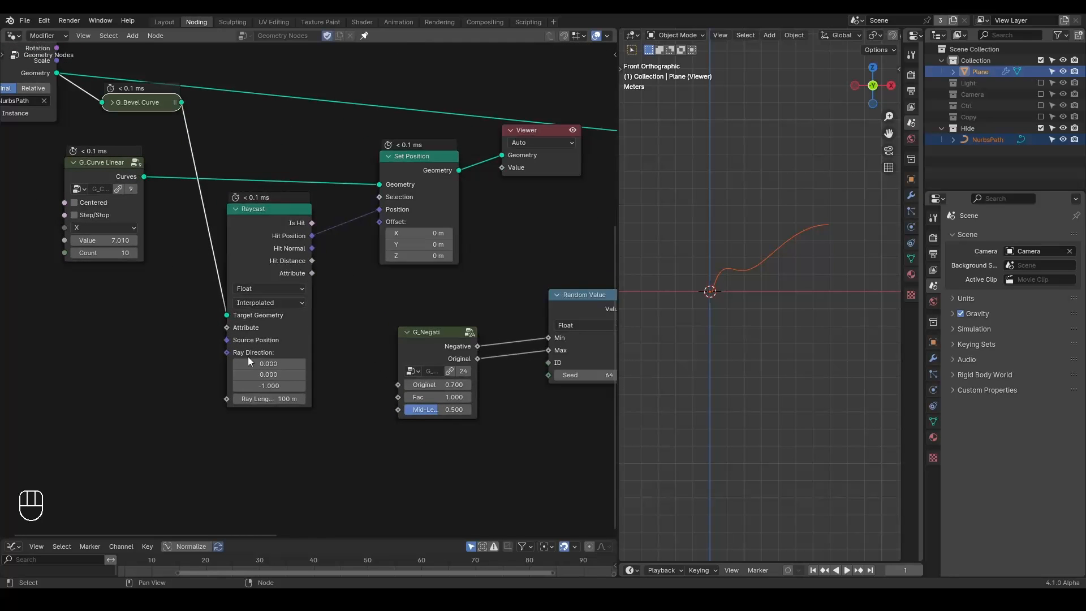
drag(743, 340, 746, 385)
click(268, 386)
text(1)
key(Return)
Delete the Viewer node and preview the Set Position output with a fresh Viewer.
click(535, 129)
key(x)
scroll(758, 297, up, 3)
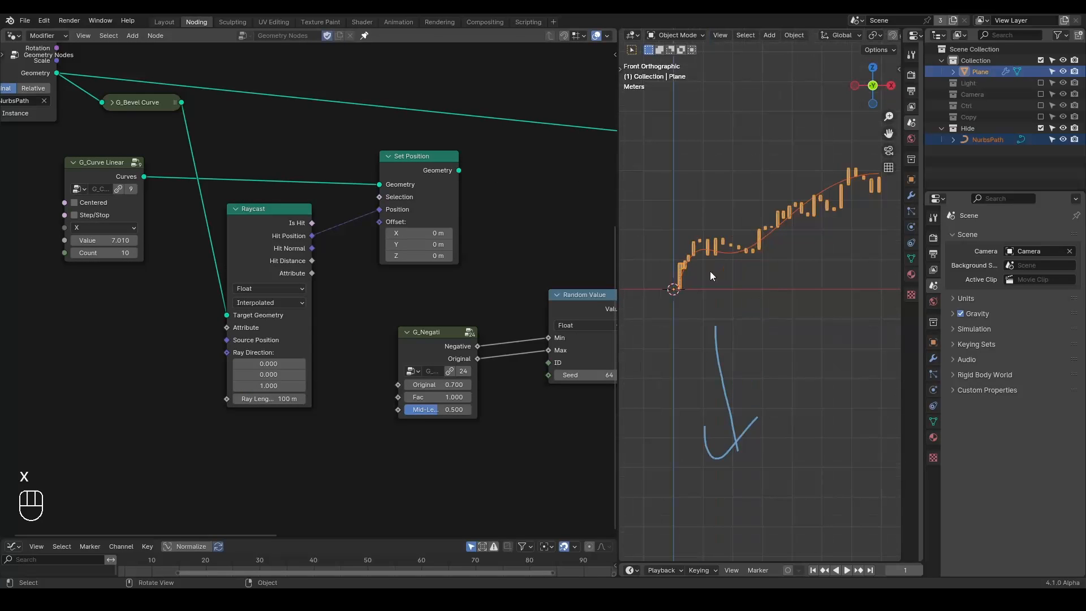
ctrl+shift+click(432, 168)
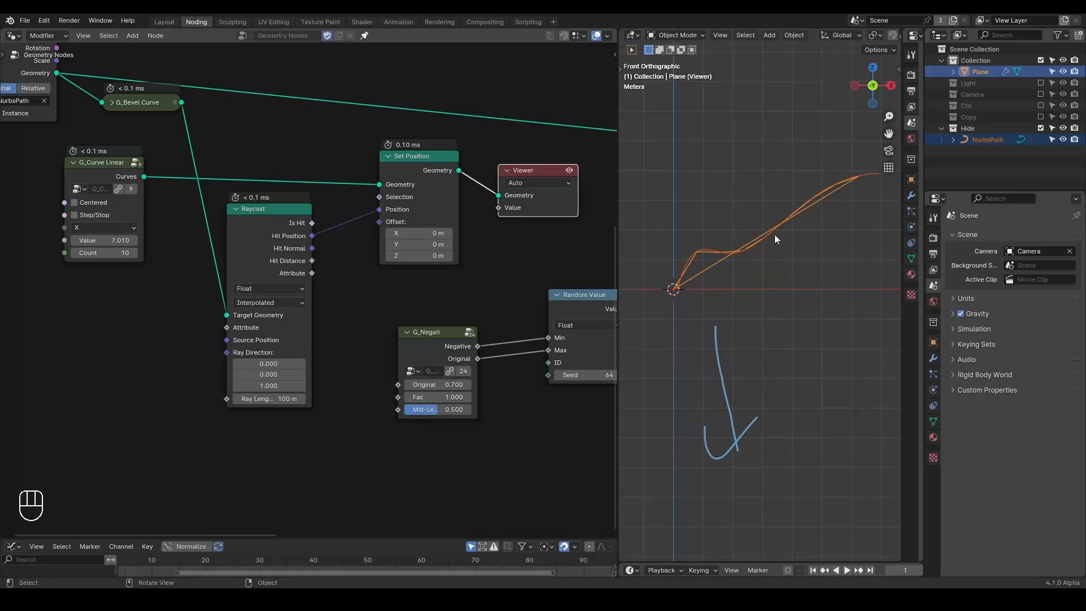
Set the G_Curve Linear node's Count to 86 and inspect the start of the projected curve up close.
middle_drag(184, 248, 247, 245)
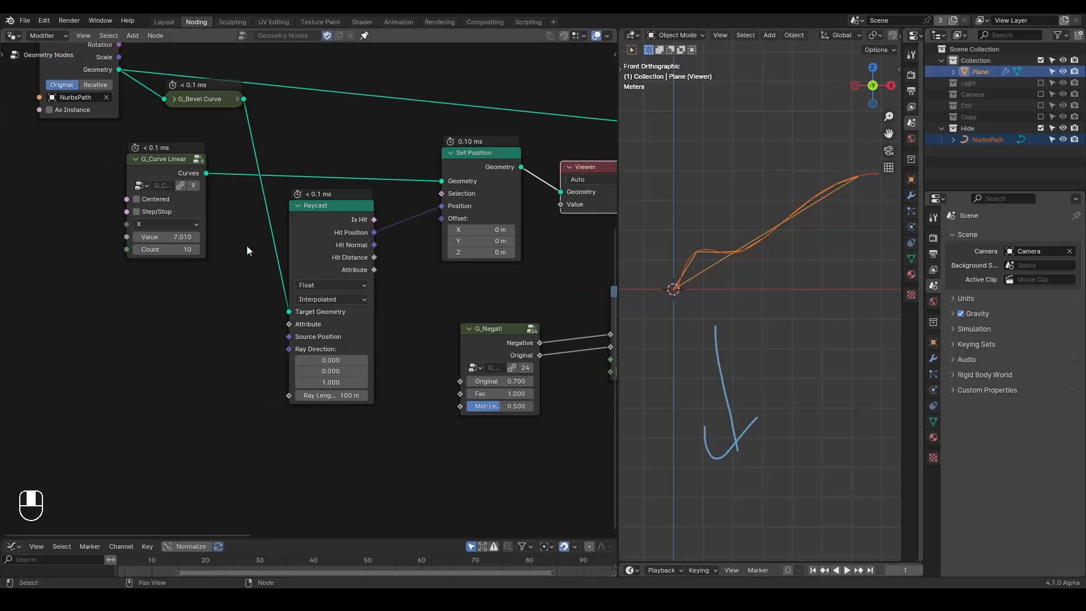
drag(168, 249, 211, 249)
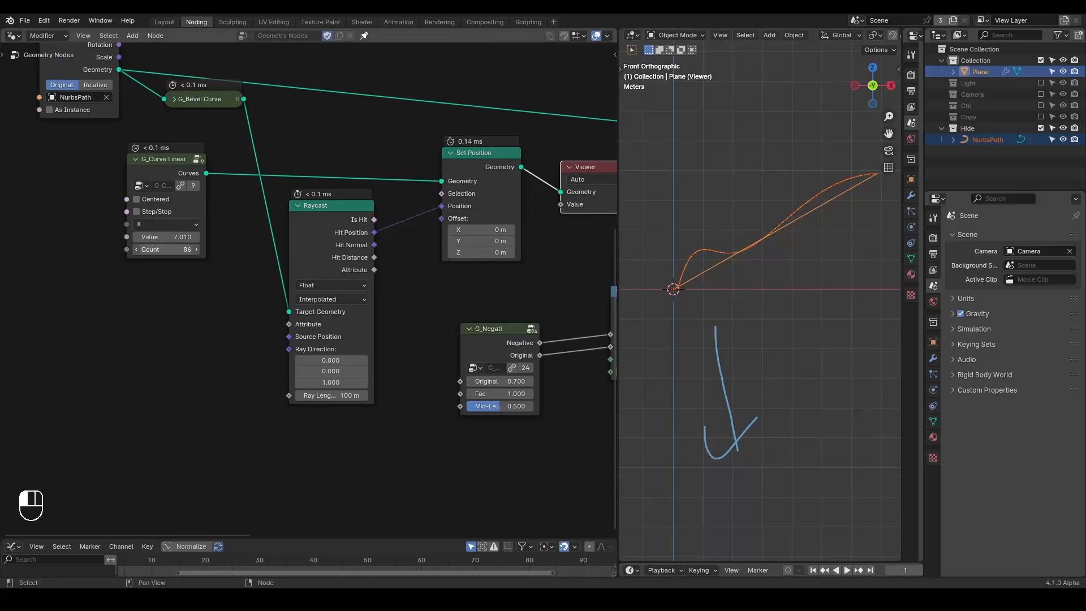
scroll(746, 307, up, 4)
scroll(752, 309, up, 1)
shift+middle_drag(727, 307, 761, 317)
scroll(759, 317, up, 4)
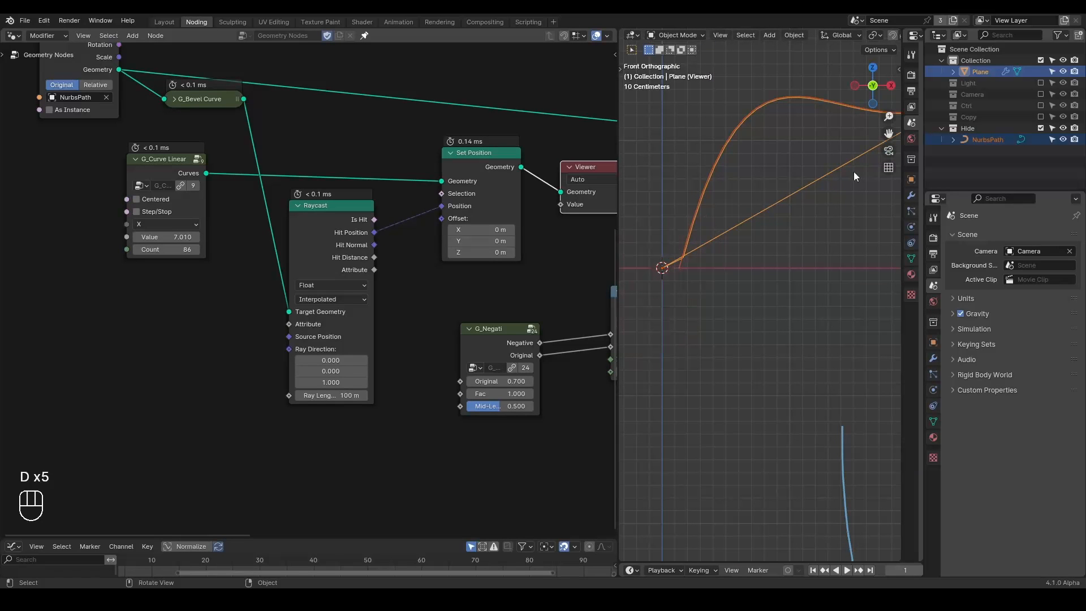
Connect the Raycast node's Is Hit output to Set Position's Selection input and shift the Raycast node slightly.
middle_drag(437, 250, 255, 315)
scroll(255, 314, down, 1)
drag(214, 287, 268, 263)
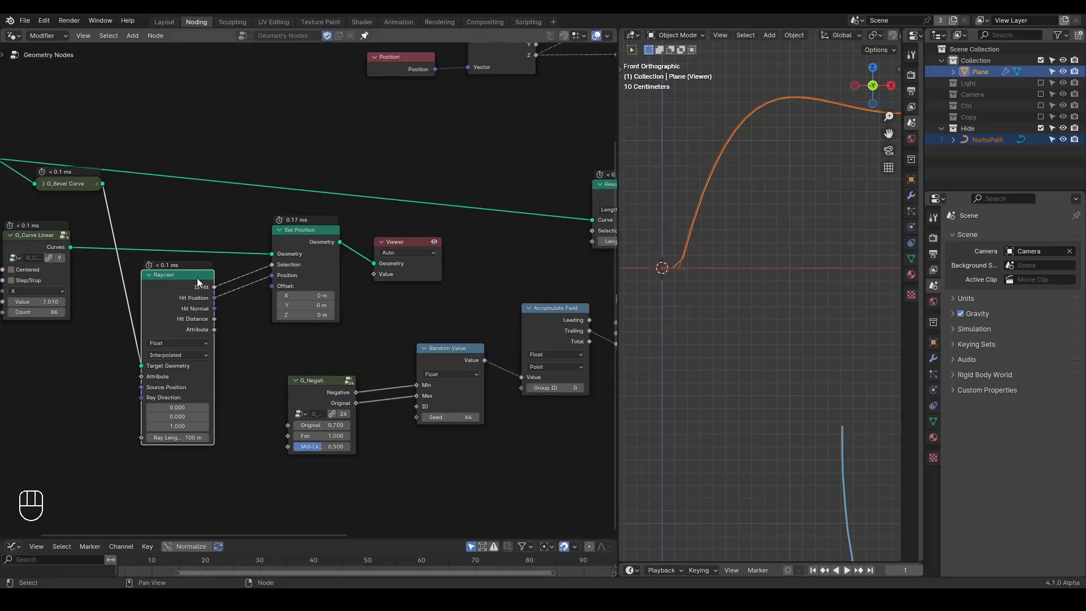
drag(181, 286, 172, 280)
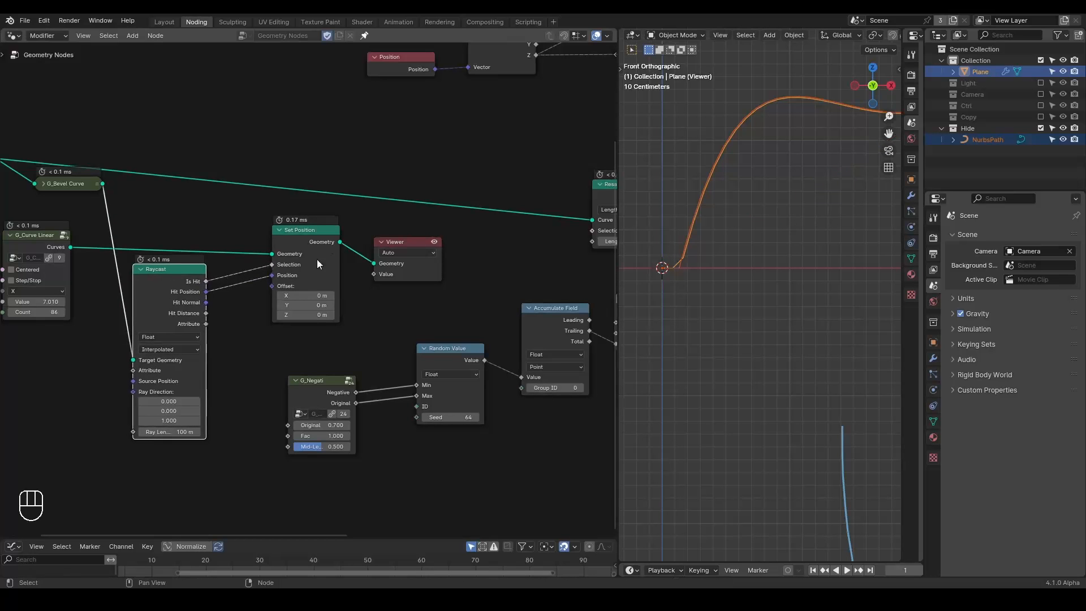
Feed the Set Position geometry into the Resample Curve node instead of the original path, and remove the Viewer node.
middle_drag(395, 239, 308, 245)
click(341, 247)
middle_drag(363, 275, 266, 270)
scroll(294, 274, down, 4)
drag(397, 221, 318, 231)
drag(195, 254, 465, 244)
drag(372, 206, 304, 262)
key(ctrl+x)
middle_drag(218, 260, 402, 237)
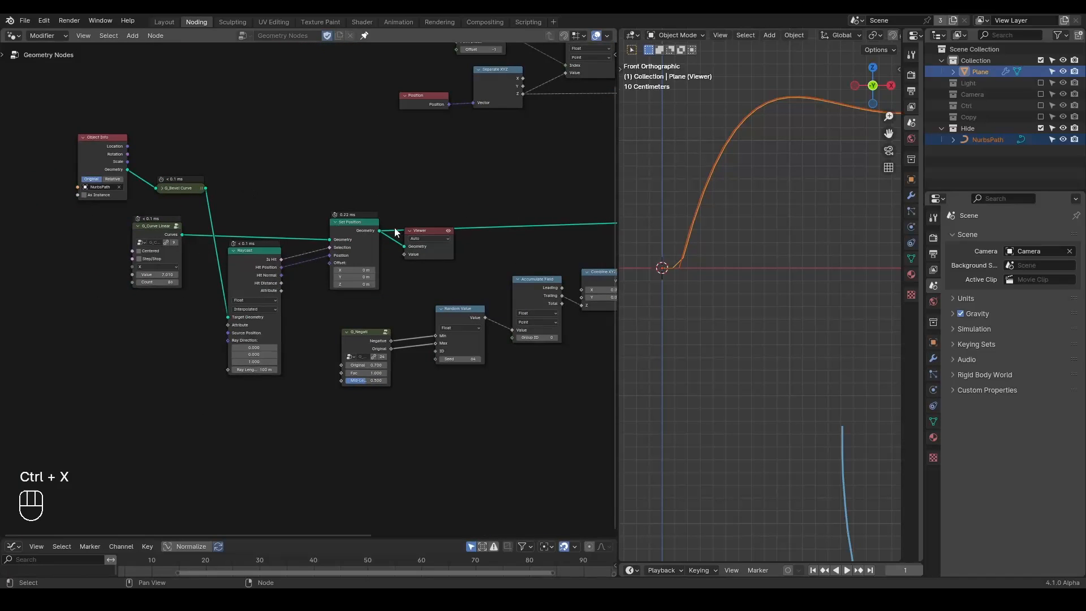
key(ctrl+x)
Set the G_Curve Linear node's Value to 6.750 to shorten the generated line.
scroll(837, 208, down, 6)
shift+middle_drag(838, 211, 758, 252)
scroll(768, 264, down, 4)
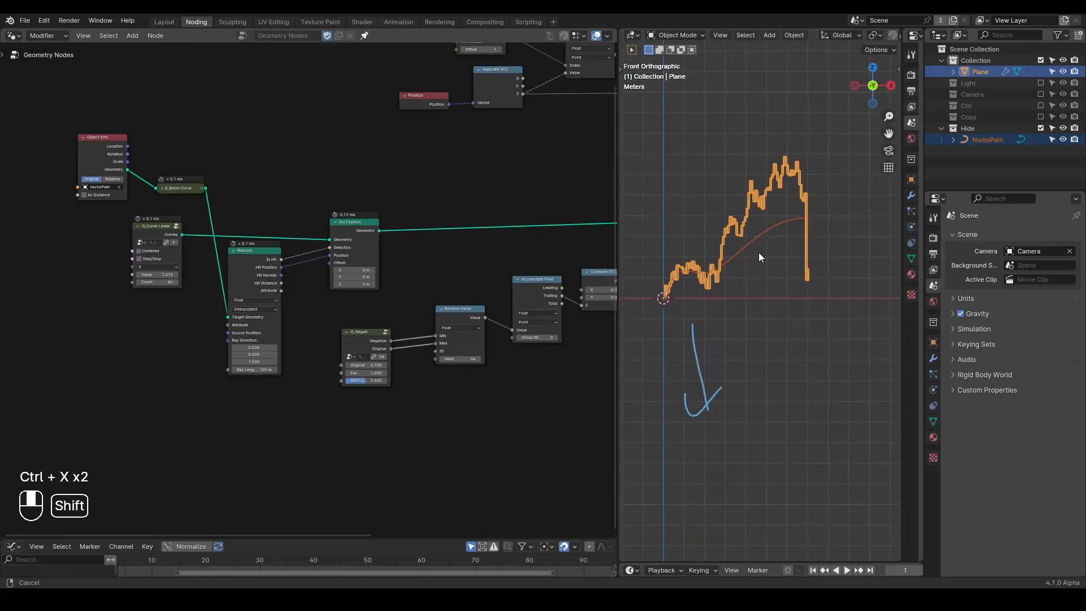
middle_drag(347, 291, 415, 259)
scroll(415, 258, up, 7)
drag(166, 127, 178, 146)
shift+drag(180, 225, 110, 225)
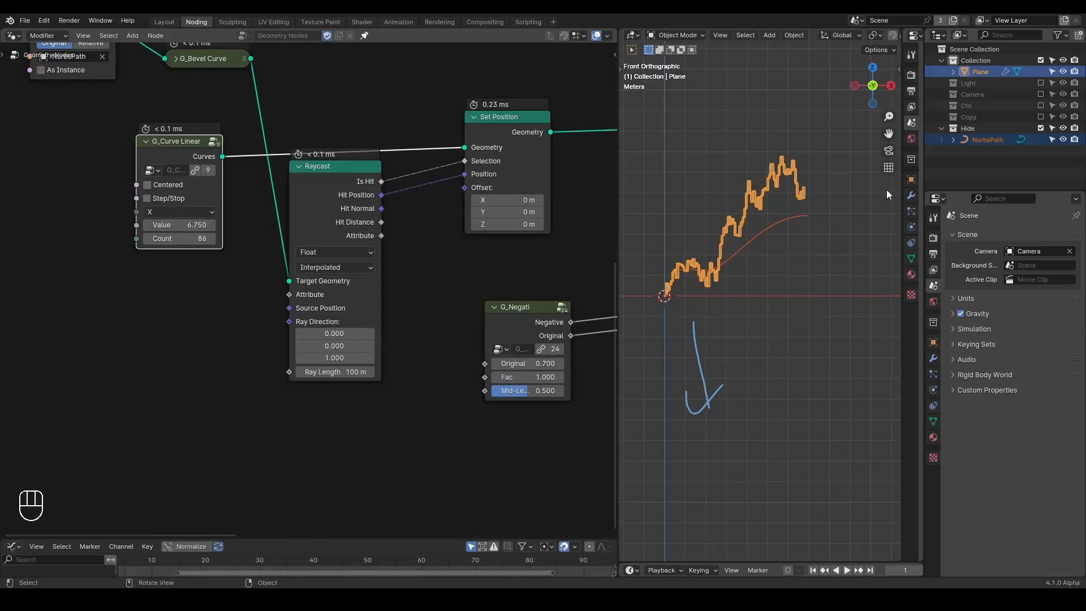
Erase the hand-drawn arrow annotation below the chart in the viewport.
middle_drag(525, 256, 497, 271)
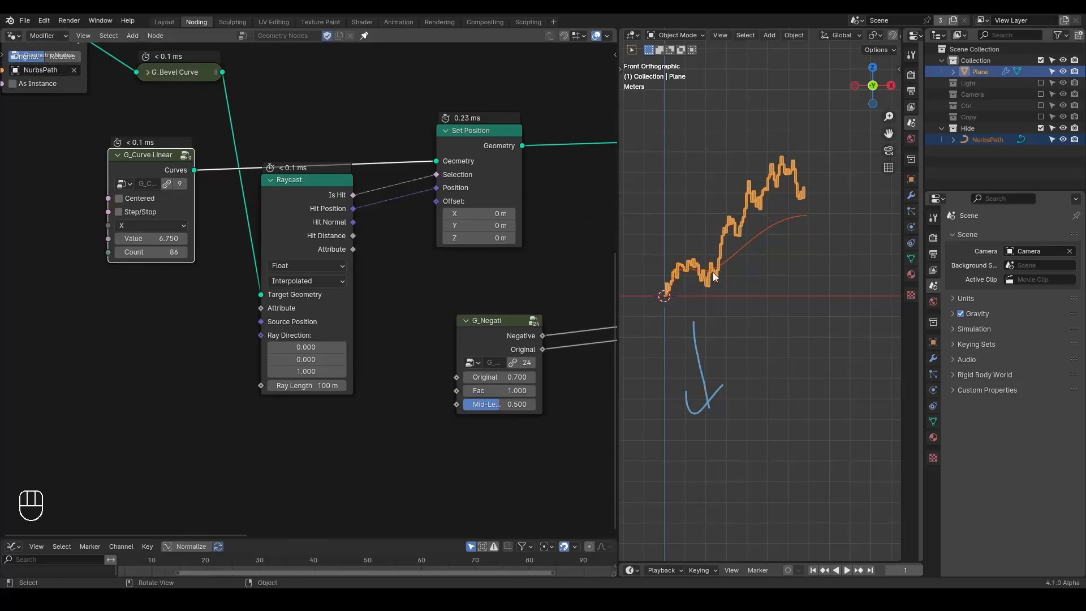
right_drag(671, 261, 694, 429)
shift+middle_drag(785, 263, 778, 270)
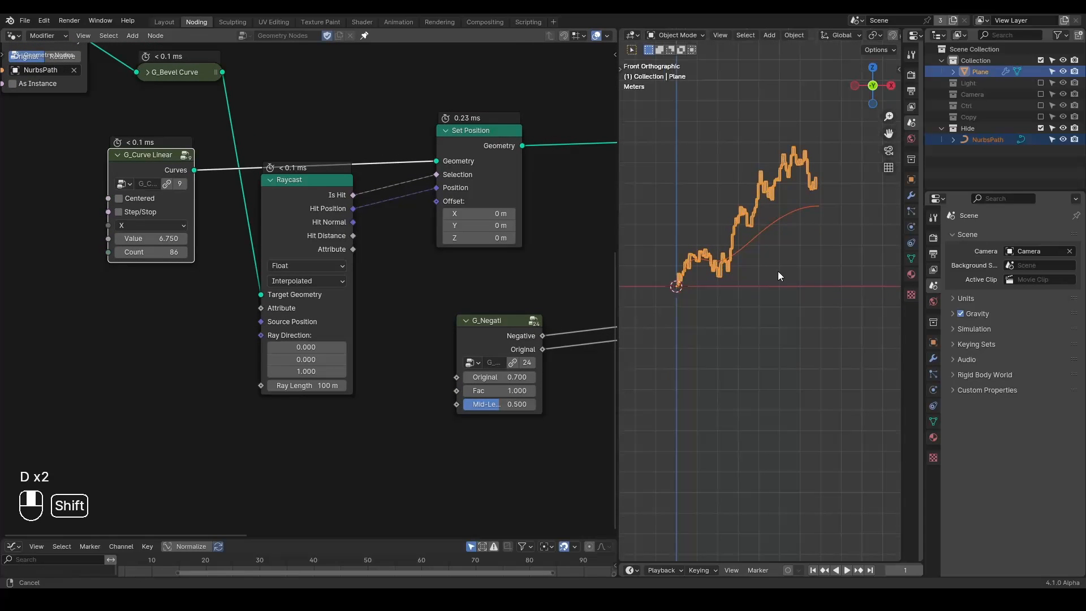
Select the NurbsPath and annotate a baseline along the X axis with an upward arrow near its end.
click(985, 144)
key(Tab)
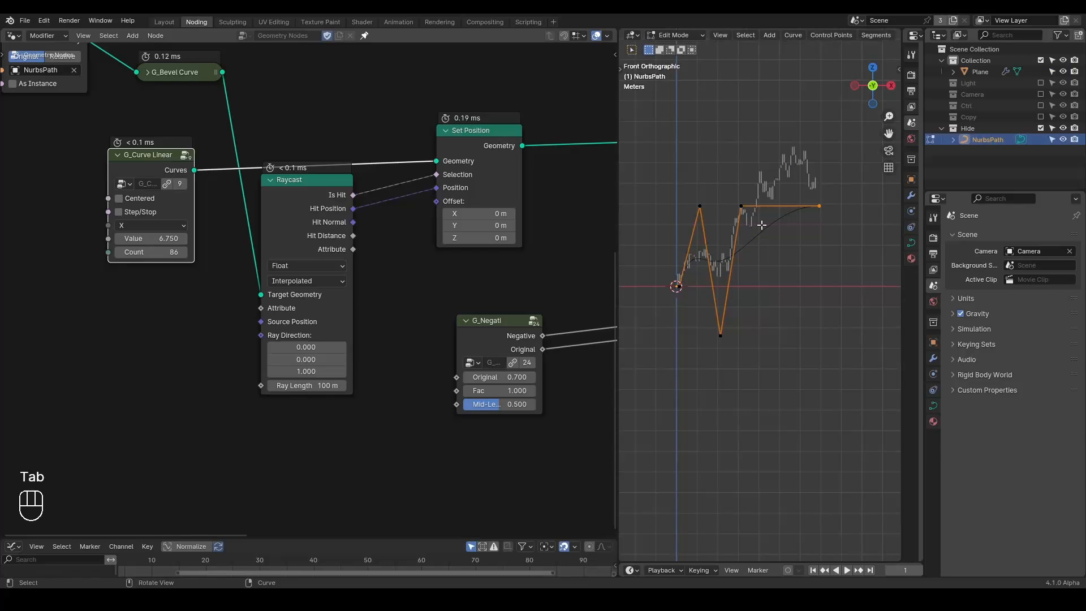
key(Tab)
mouse_move(769, 286)
mouse_down()
mouse_move(794, 287)
mouse_move(819, 222)
mouse_move(838, 264)
mouse_up()
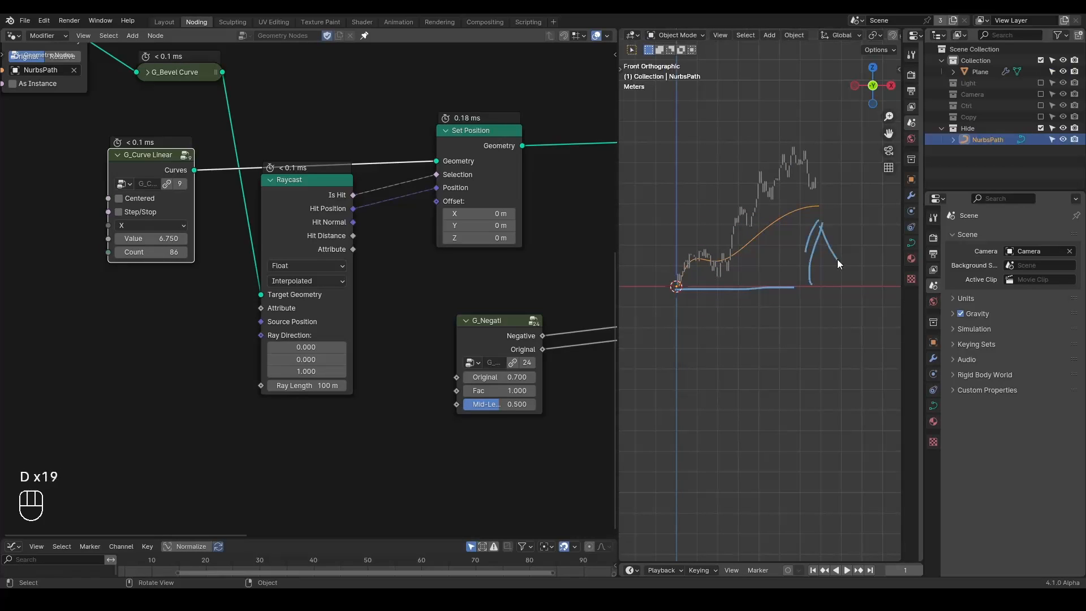
Move the NurbsPath's fourth control point down about 11 m along Z and return to Object Mode.
key(Tab)
click(745, 208)
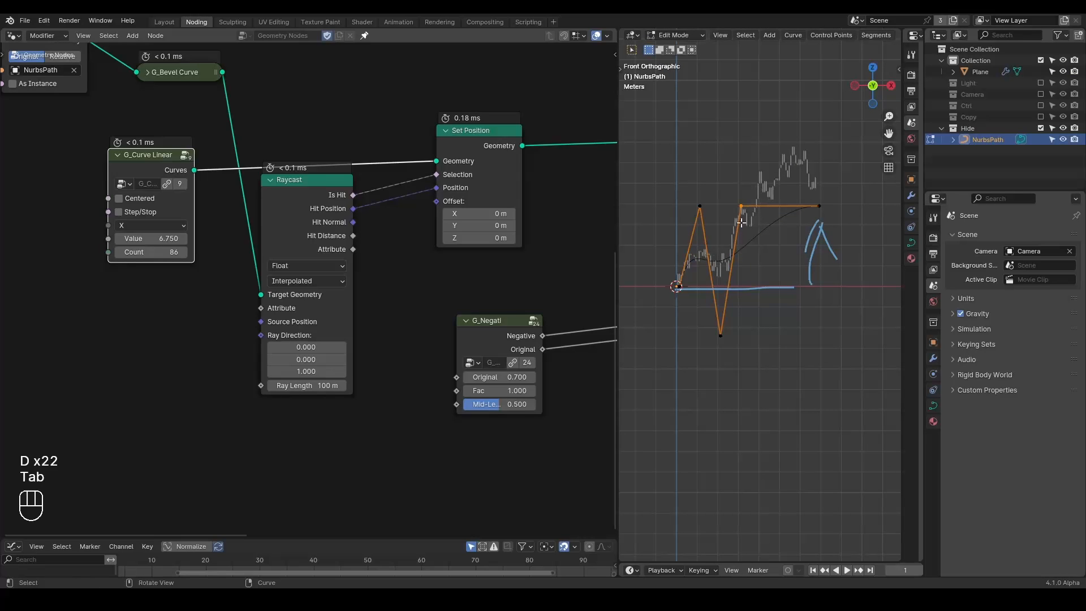
key(g)
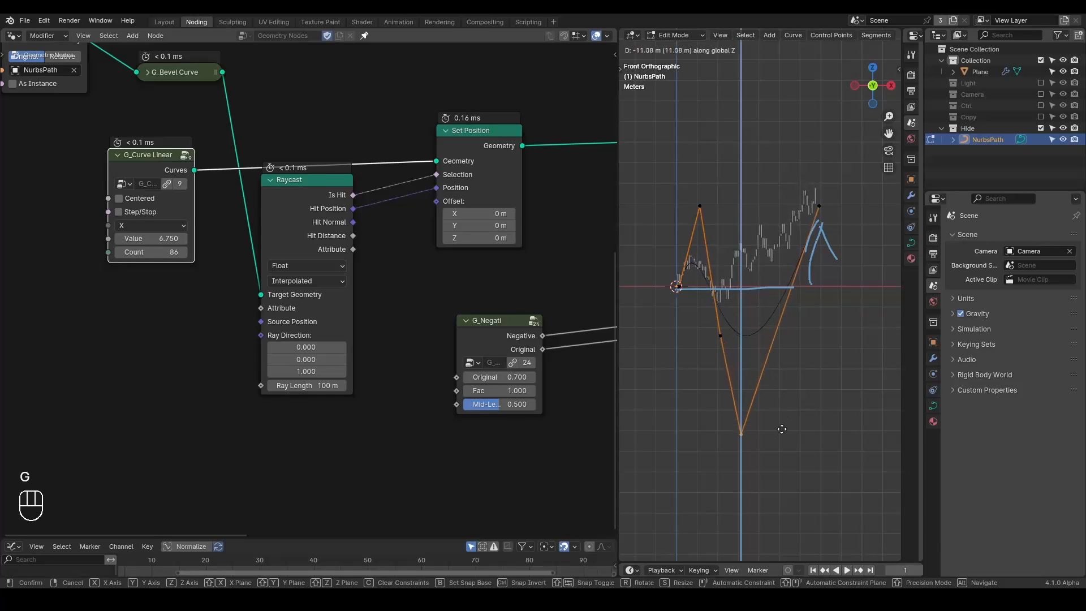
click(781, 424)
key(Tab)
shift+middle_drag(767, 357, 755, 338)
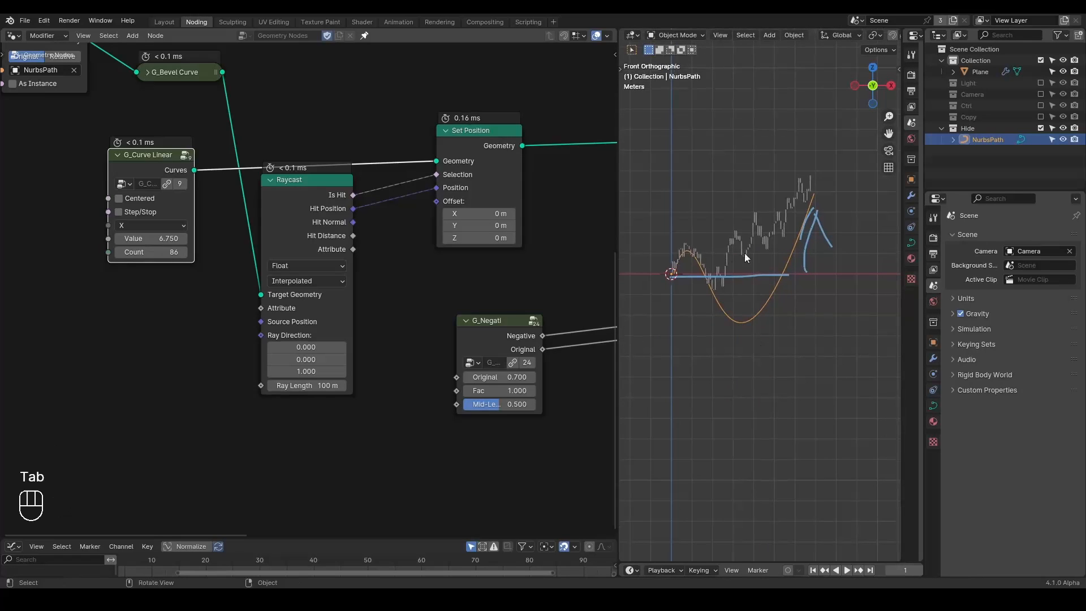
Preview the Set Position output and exclude the Hide collection from the view layer.
ctrl+shift+click(497, 145)
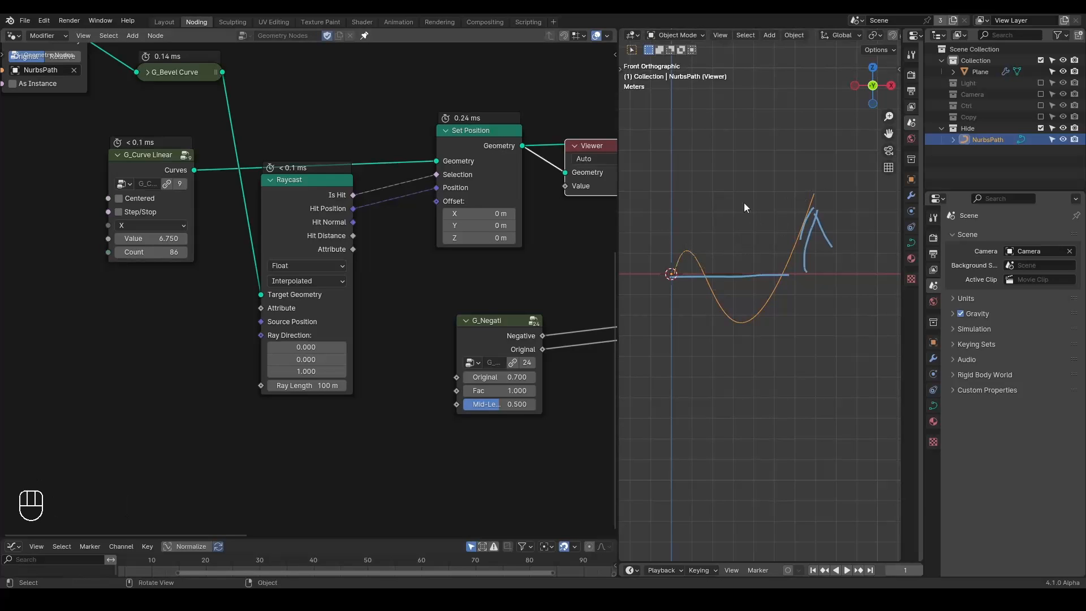
click(1040, 128)
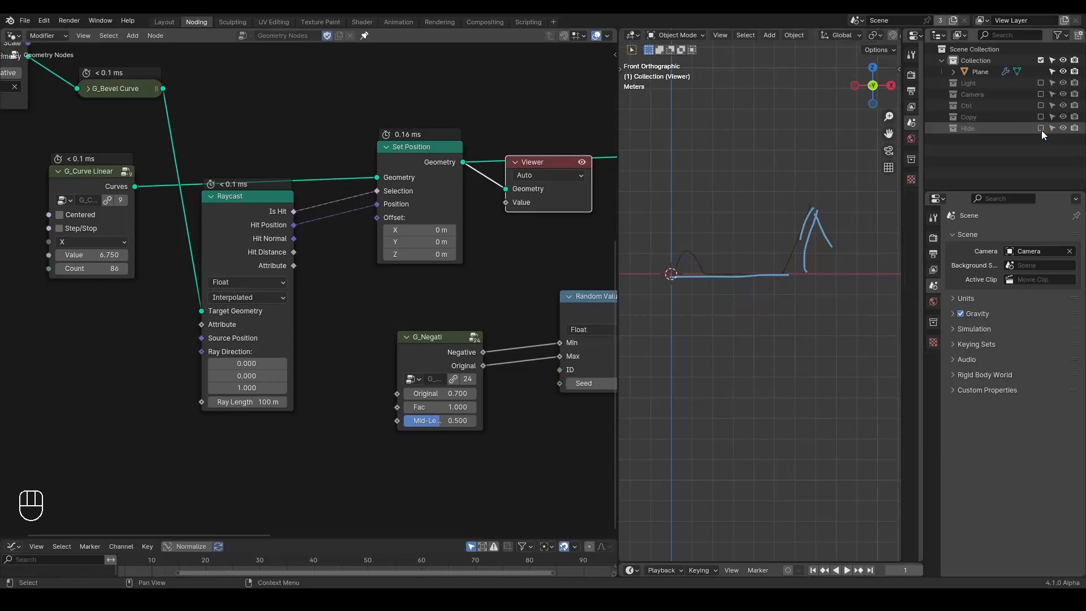
scroll(705, 288, up, 1)
scroll(705, 287, up, 1)
shift+right_drag(705, 287, 730, 290)
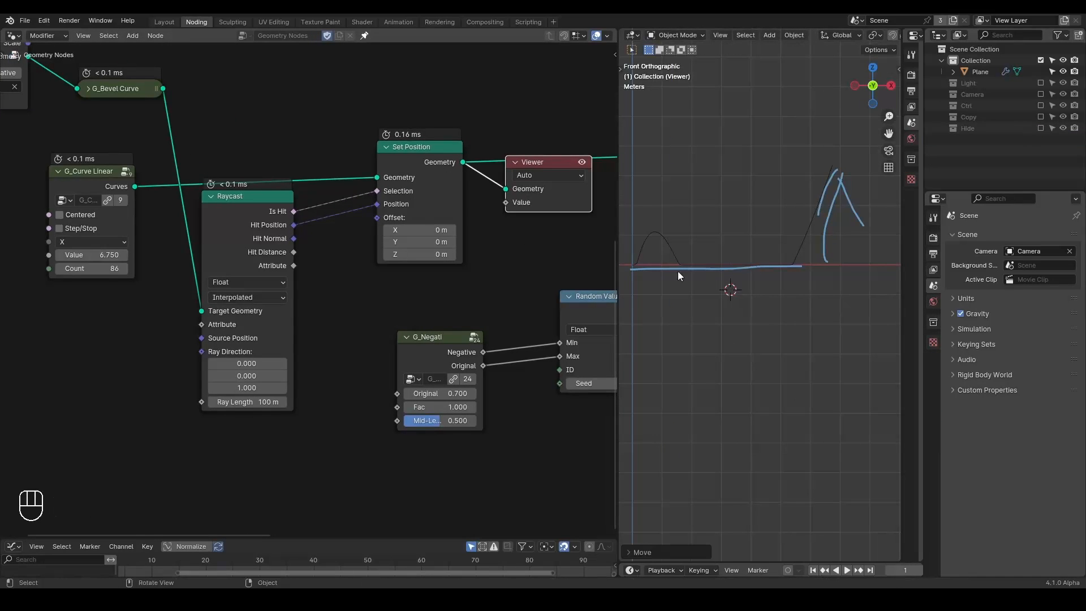
Erase the annotation strokes from the viewport and delete the Viewer node.
mouse_move(633, 272)
right_down()
mouse_move(819, 206)
mouse_move(848, 215)
right_up()
drag(683, 265, 778, 269)
right_drag(790, 252, 701, 252)
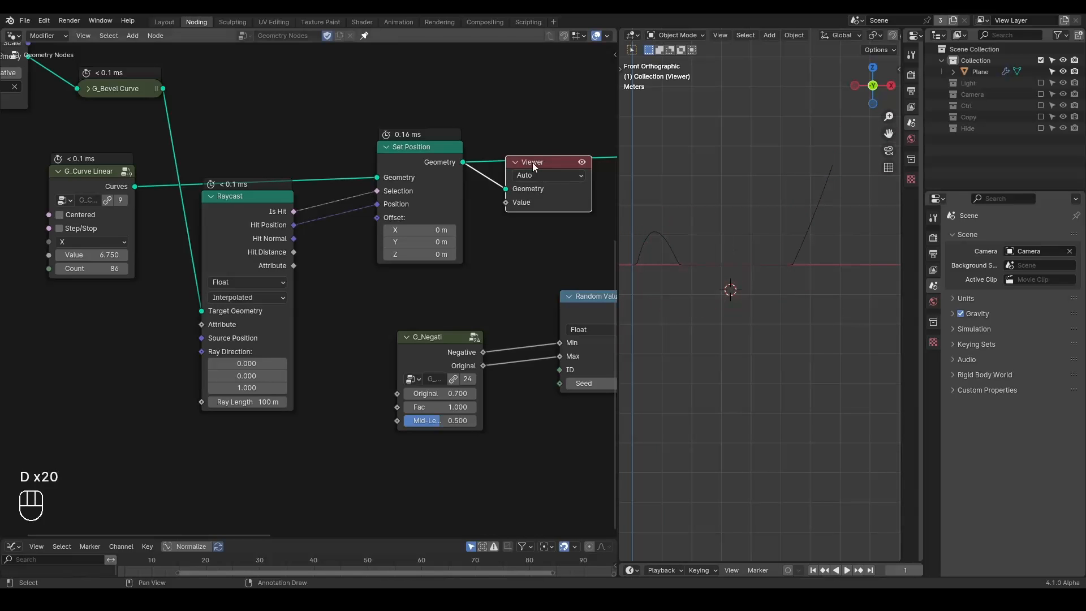
key(x)
Add a Position node connected to the Raycast node's Source Position input.
middle_drag(229, 252, 367, 214)
drag(333, 306, 177, 297)
key(BackSpace)
text(position)
key(Return)
click(189, 316)
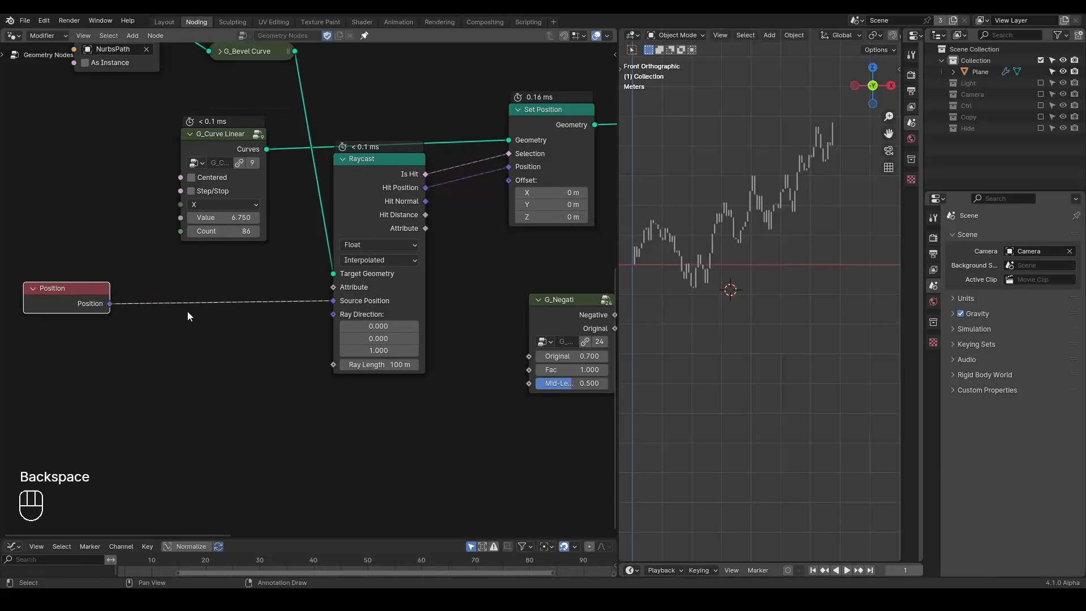
Insert a vector Add node between the Position node and the Raycast node's Source Position input.
middle_drag(99, 299, 151, 282)
drag(161, 291, 230, 350)
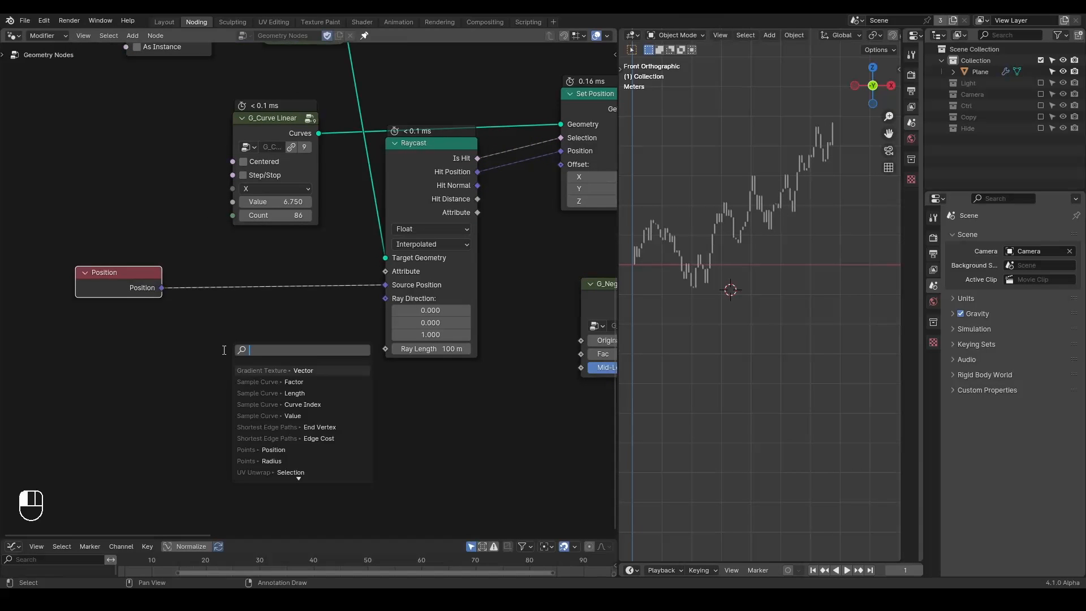
text(add)
key(Return)
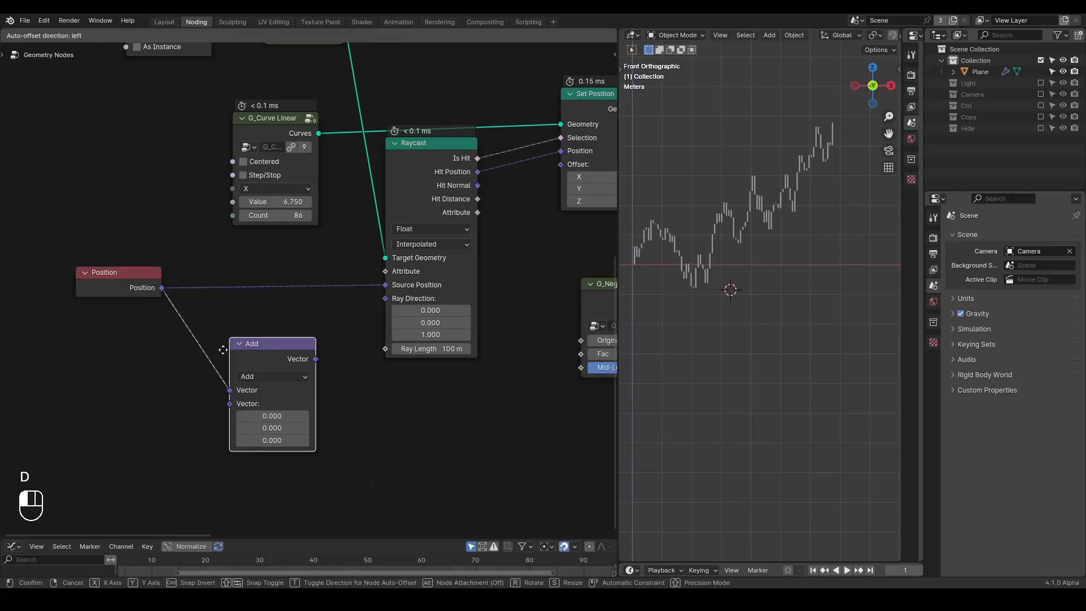
click(222, 349)
alt+drag(281, 361, 283, 281)
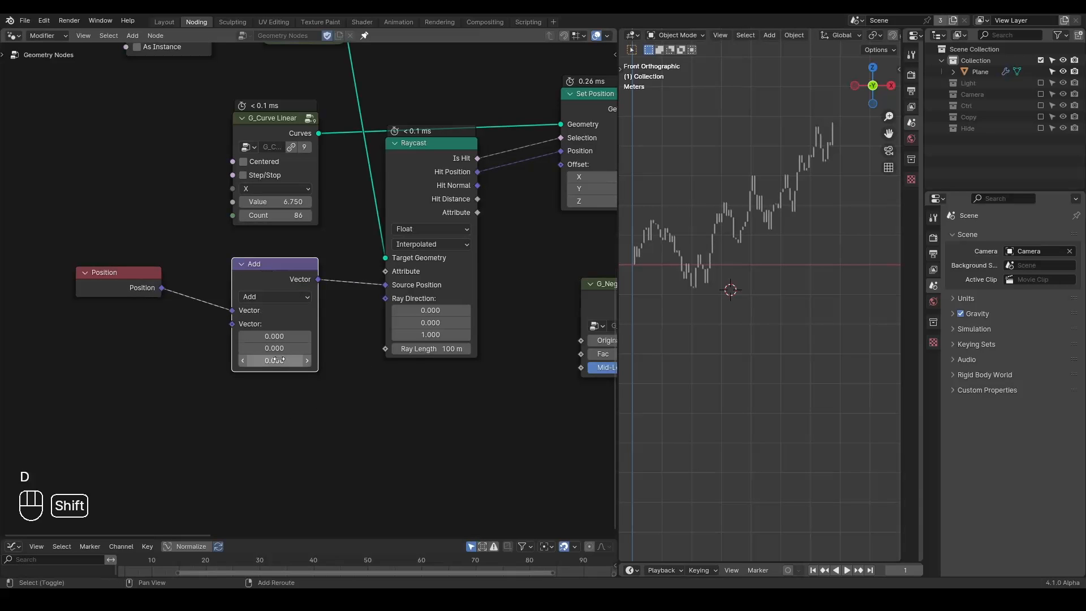
Set the Add node's Z offset to -10.890 and annotate a baseline with an upward arrow below the chart.
shift+drag(274, 360, 217, 360)
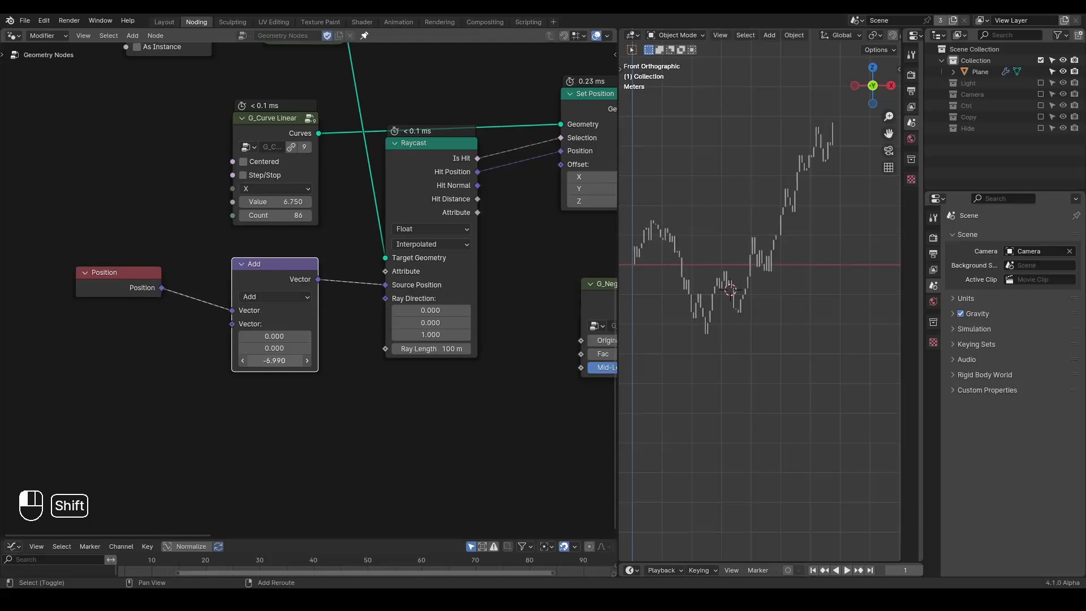
scroll(764, 307, down, 3)
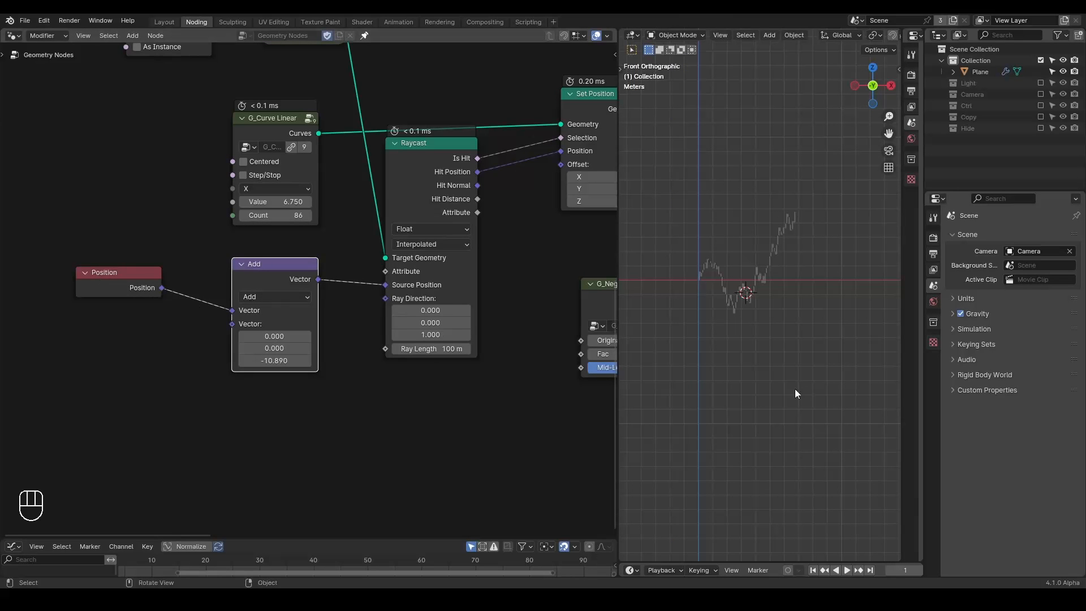
drag(699, 459, 802, 464)
mouse_move(725, 450)
mouse_down()
mouse_move(721, 328)
mouse_move(741, 366)
mouse_up()
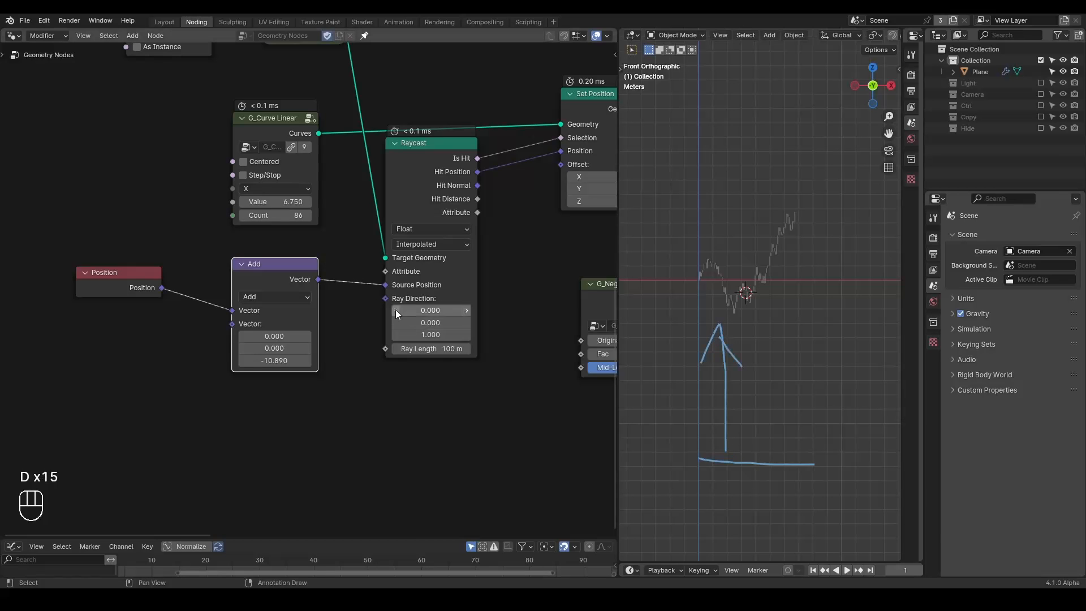
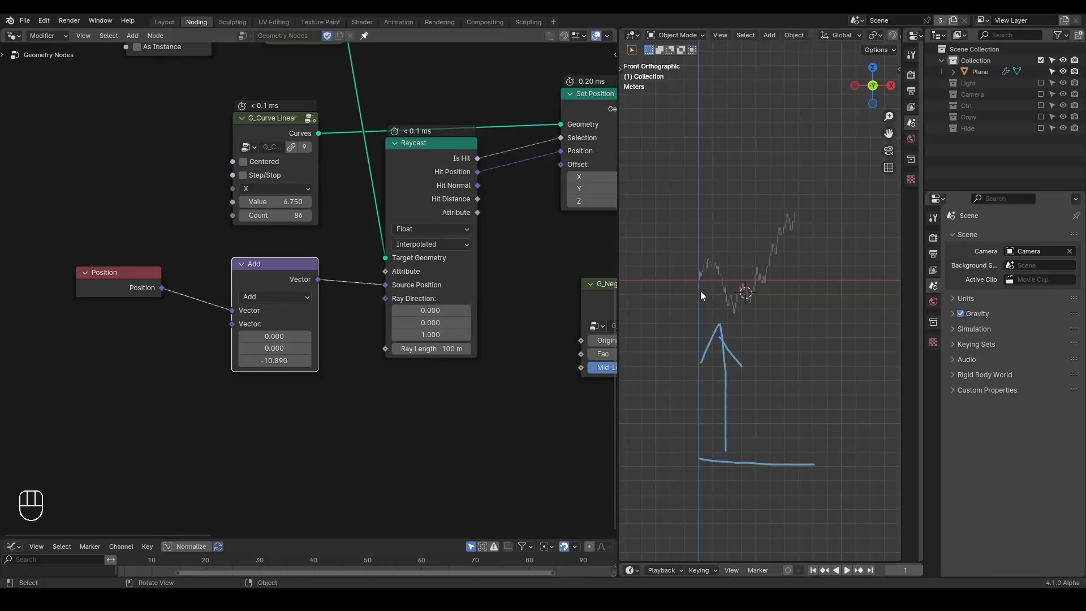
Show the Hide collection containing the NurbsPath and erase all annotation strokes from the viewport.
click(1040, 127)
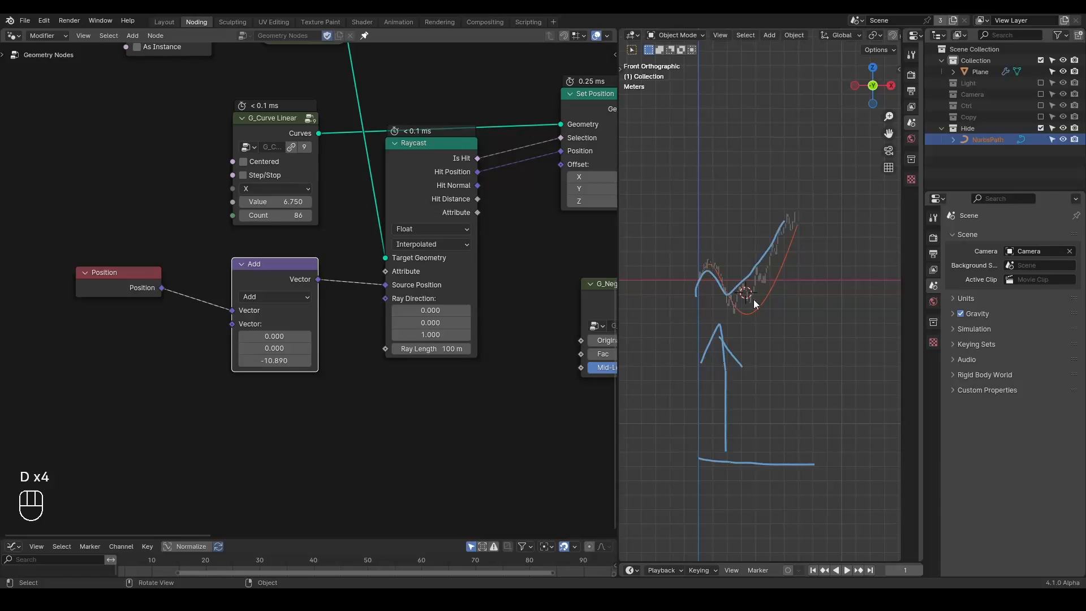
mouse_move(813, 216)
right_down()
mouse_move(710, 314)
mouse_move(715, 480)
mouse_move(836, 436)
right_up()
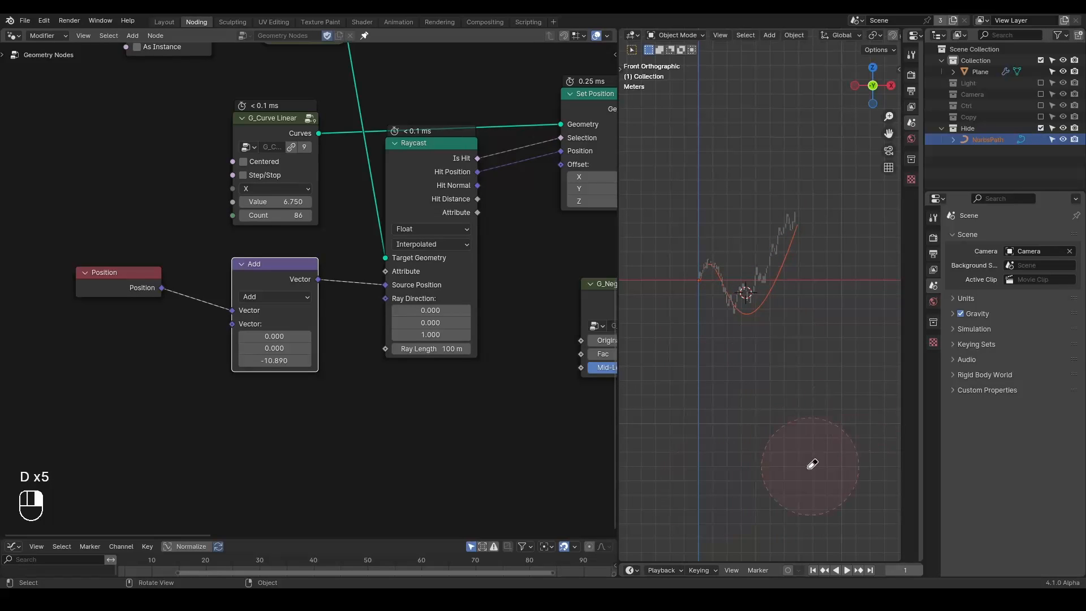
Preview the raycast-driven Set Position node's geometry in the viewport with a Viewer node.
middle_drag(517, 210, 369, 294)
middle_drag(201, 276, 324, 227)
scroll(309, 248, up, 3)
scroll(309, 247, up, 1)
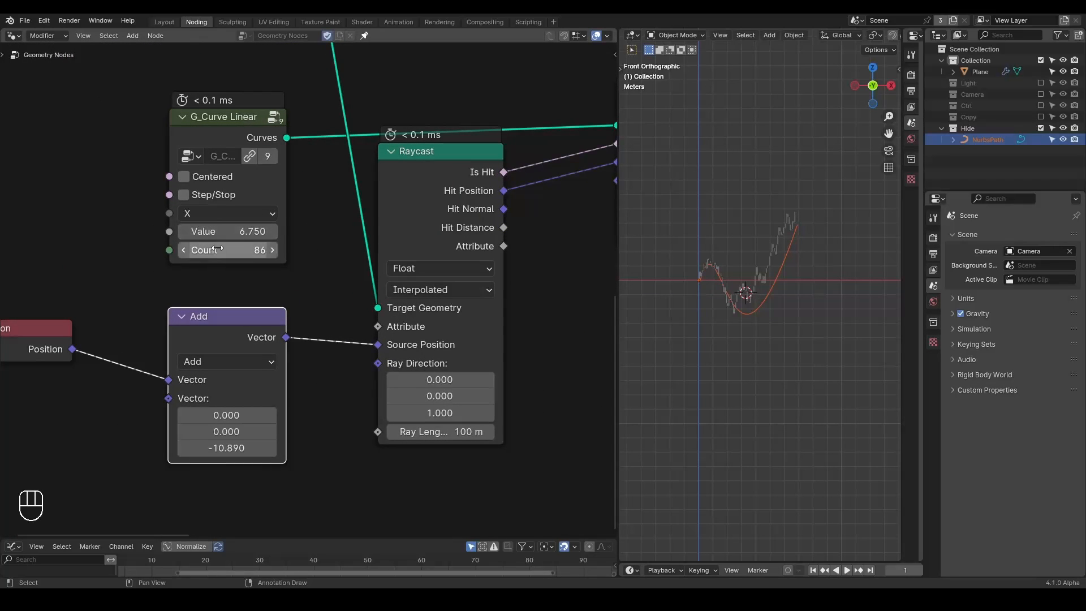
scroll(795, 301, up, 4)
shift+middle_drag(763, 313, 792, 308)
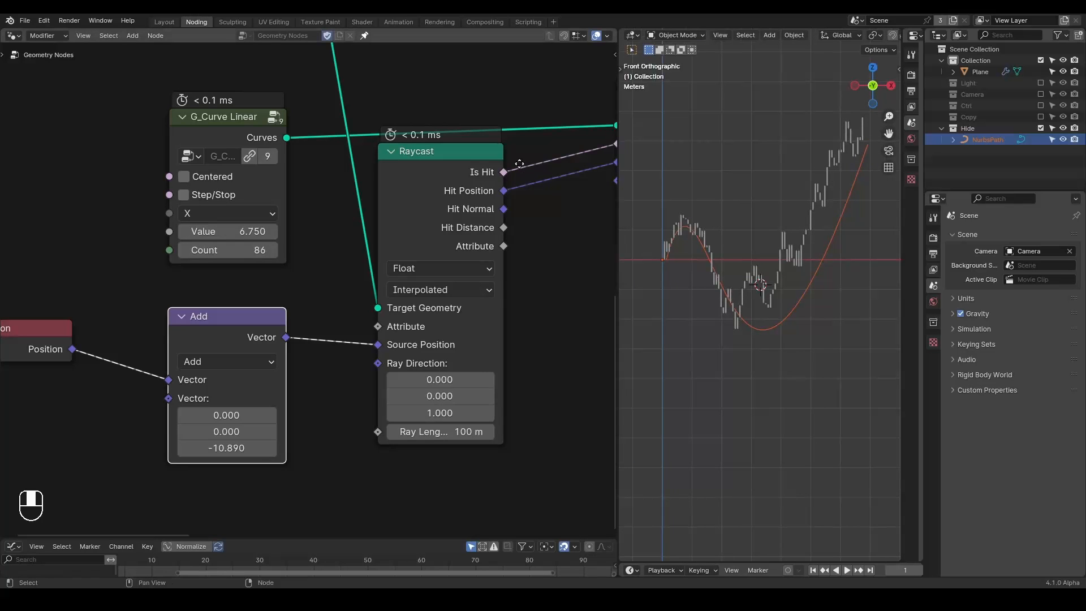
middle_drag(519, 163, 161, 285)
ctrl+shift+click(309, 222)
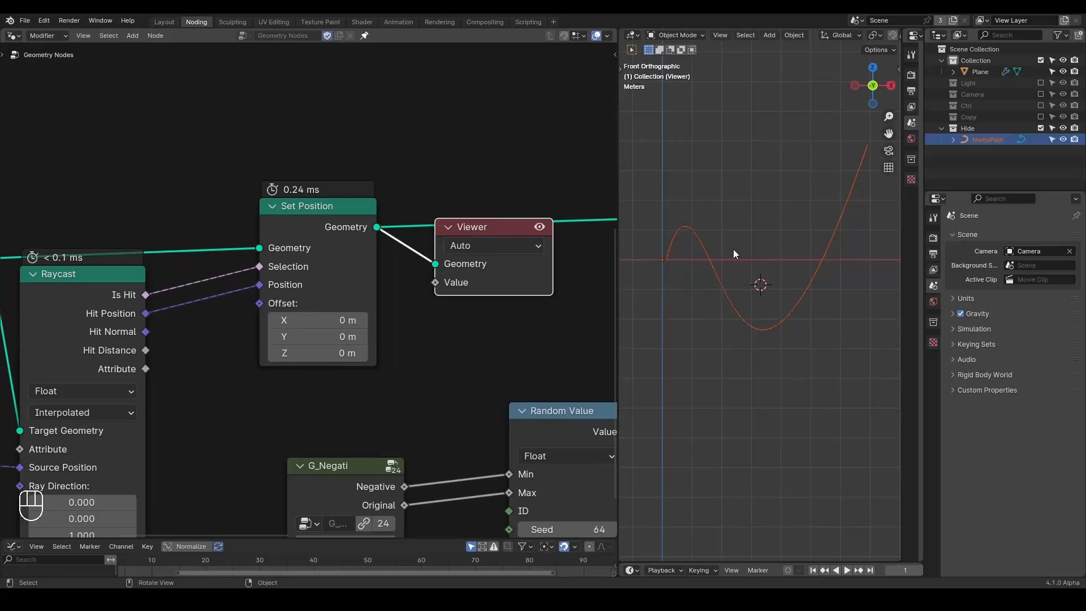
Exclude the Hide collection from the view layer and delete the Viewer node.
click(1040, 128)
click(483, 232)
key(x)
Load the Geo Node Presets node groups and move the Group Output node well away from Instance on Points.
middle_drag(572, 335, 182, 284)
scroll(292, 257, down, 3)
middle_drag(463, 238, 335, 309)
scroll(164, 325, down, 3)
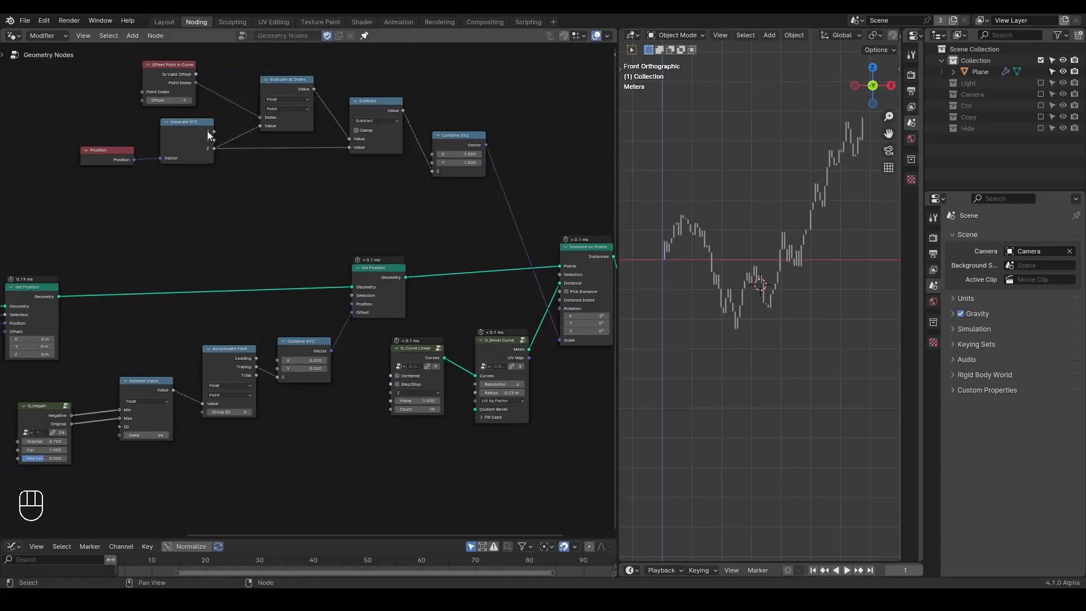
middle_drag(535, 297, 477, 281)
scroll(477, 280, down, 3)
middle_drag(421, 315, 532, 294)
scroll(752, 249, down, 1)
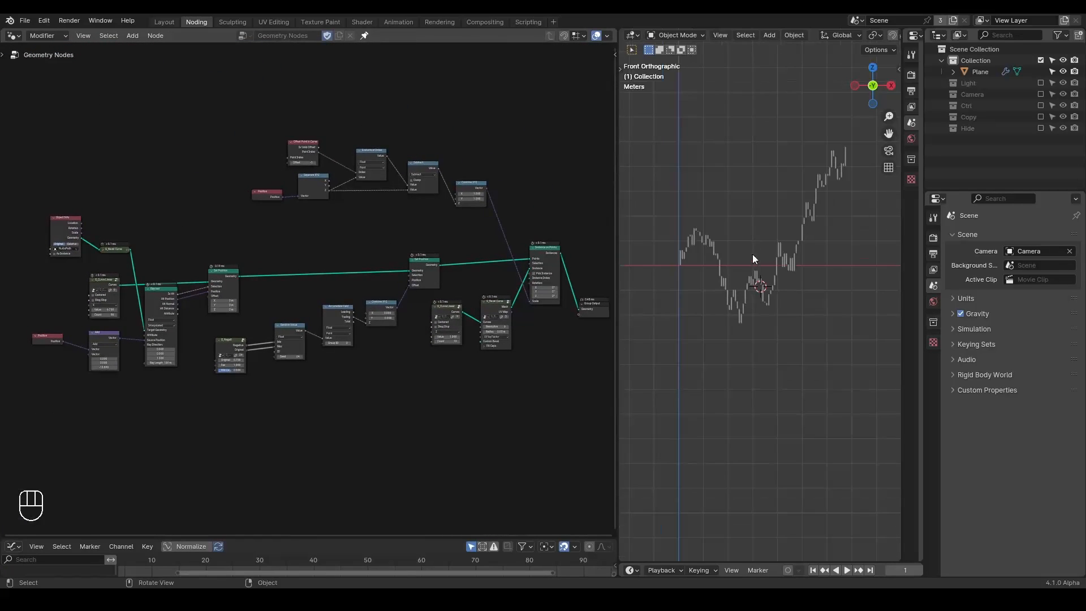
key(shift+ctrl+alt+q)
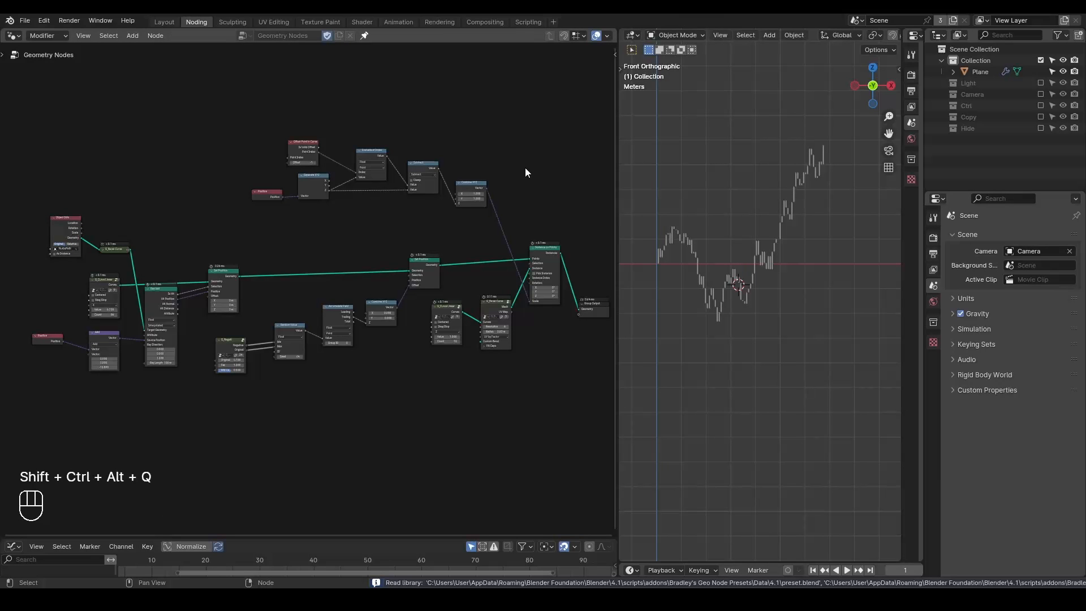
middle_drag(515, 241, 304, 184)
scroll(390, 238, up, 3)
drag(399, 247, 572, 186)
Annotate one long candle in the viewport with a centre cross, a line at each end and a vertical line spanning them.
scroll(795, 272, up, 4)
shift+middle_drag(795, 273, 762, 361)
scroll(802, 195, up, 2)
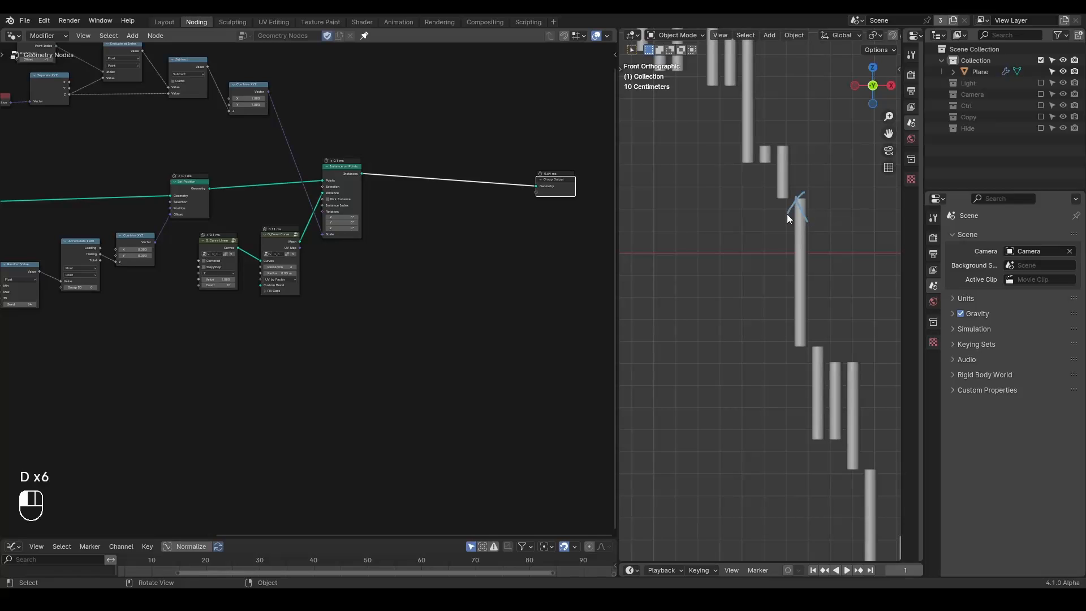
shift+middle_drag(830, 198, 784, 257)
scroll(784, 257, down, 1)
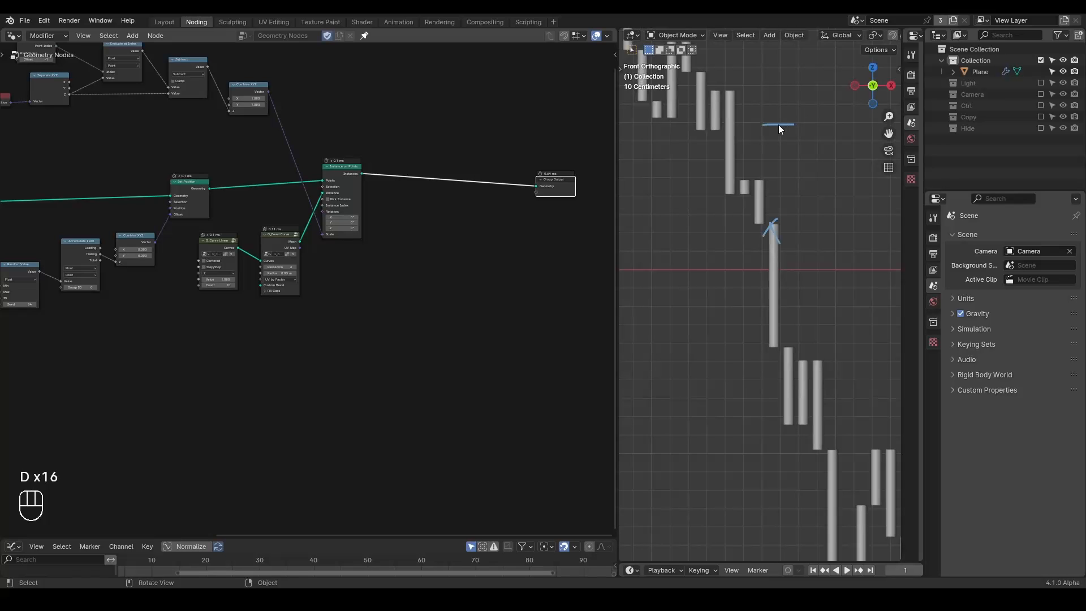
drag(774, 126, 784, 275)
mouse_move(772, 90)
right_down()
mouse_move(787, 157)
mouse_move(760, 286)
right_up()
drag(774, 195, 786, 347)
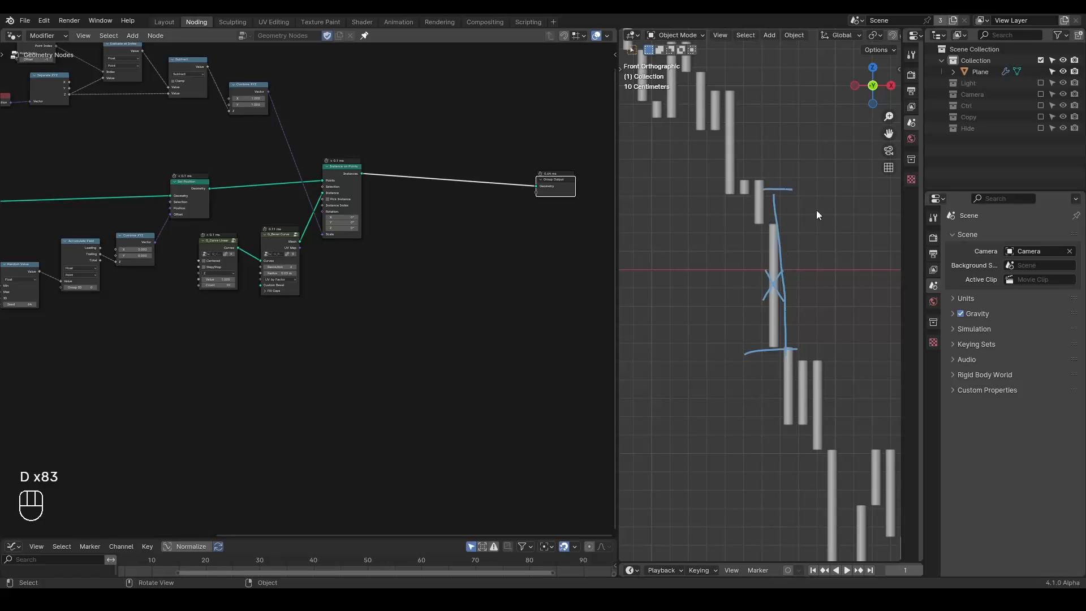
Insert the instance bounding node group between the Instance on Points and Group Output nodes.
middle_drag(474, 229, 330, 270)
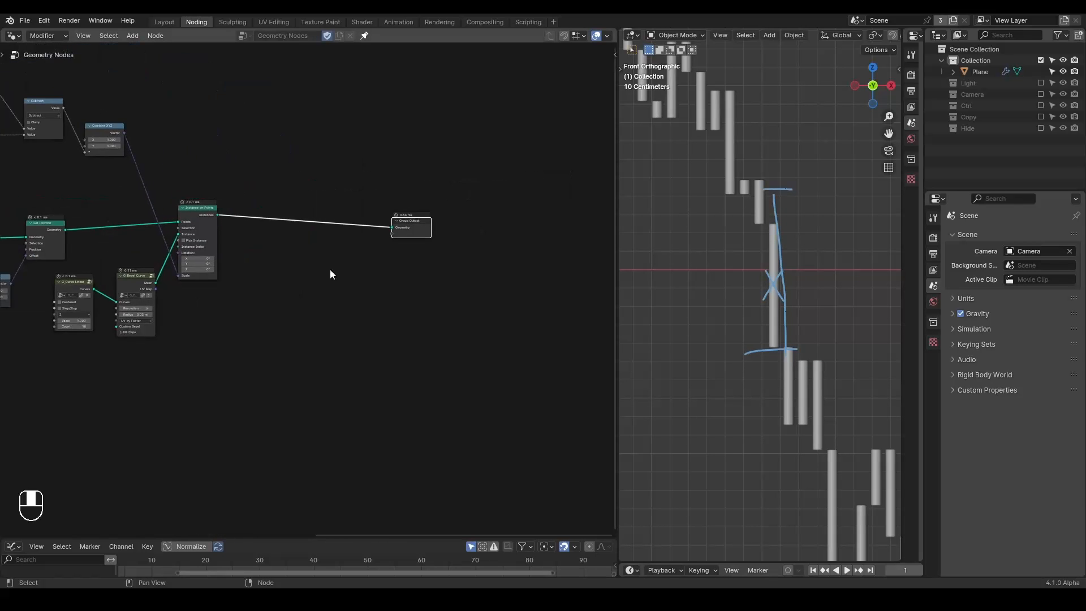
scroll(330, 270, up, 3)
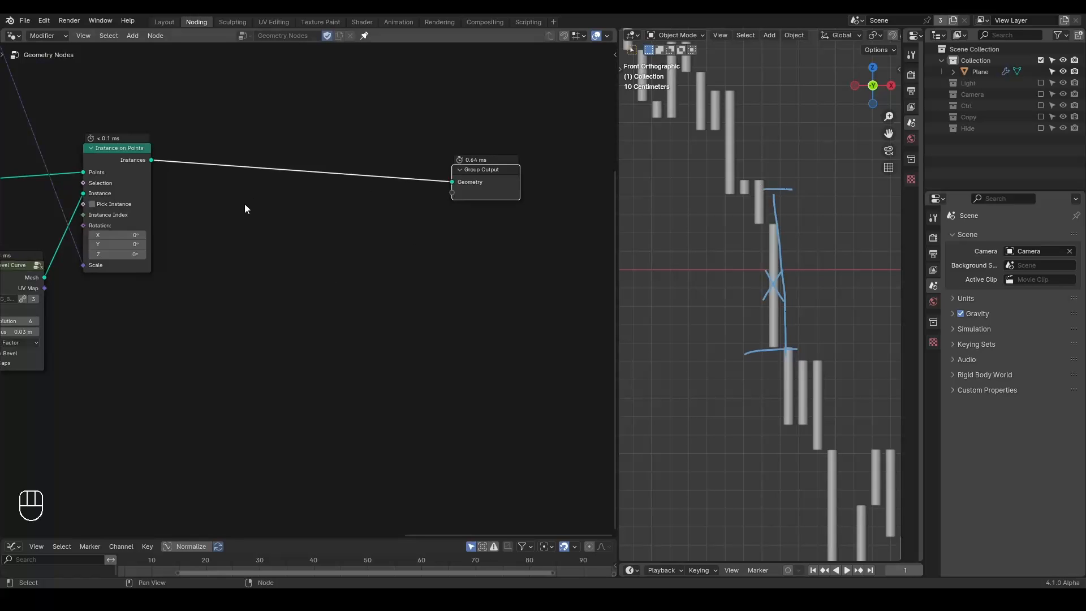
key(ctrl+a)
text(instance bounding)
key(Return)
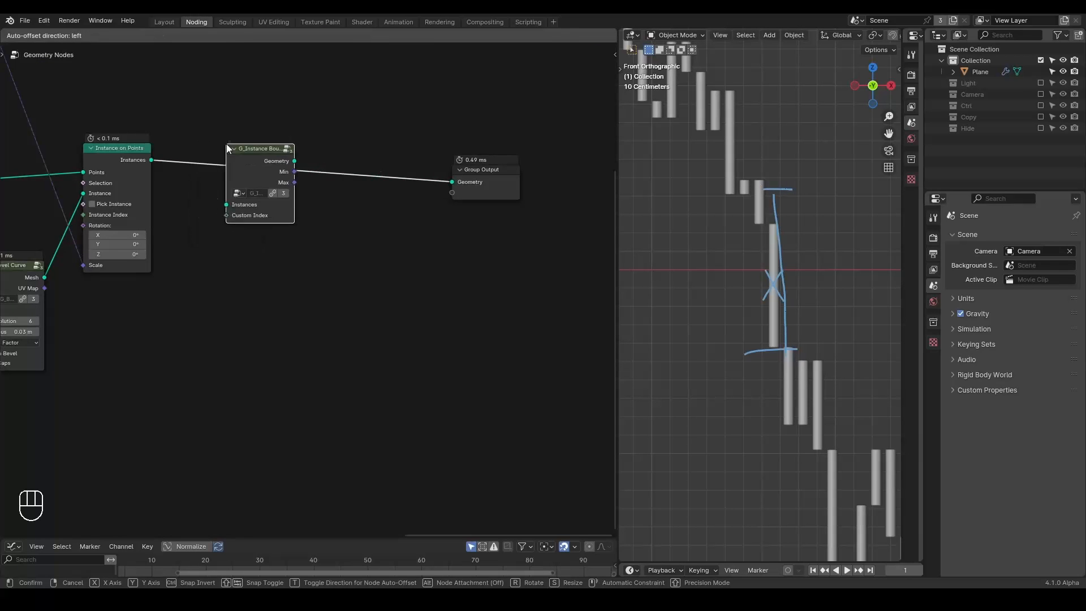
click(226, 145)
scroll(370, 274, up, 3)
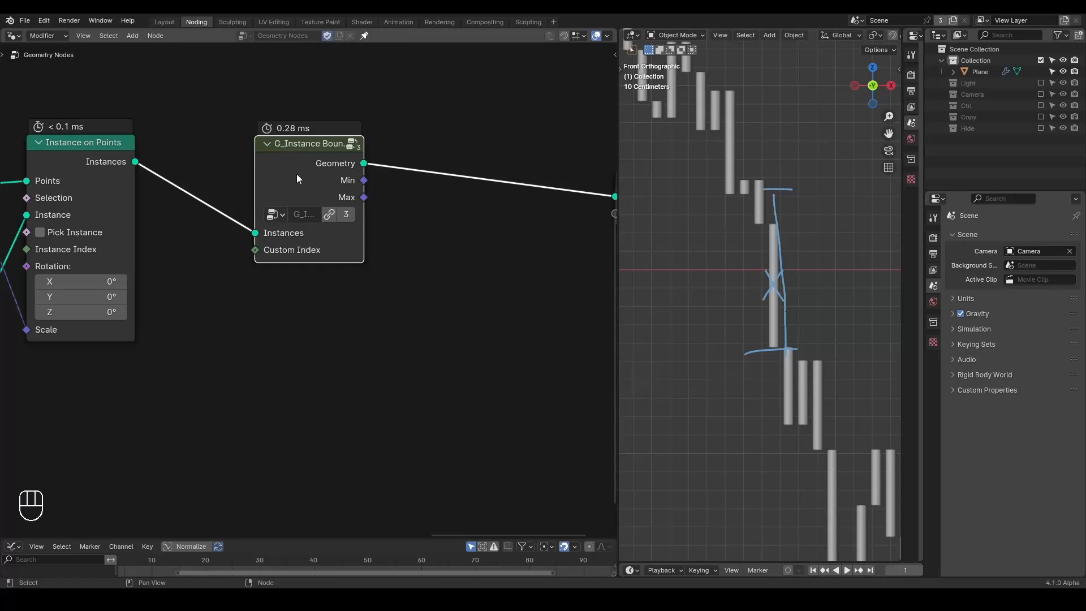
Underline the instance bounding group's Instances and Geometry sockets, erase those strokes and move the Group Output node farther away.
drag(240, 237, 338, 253)
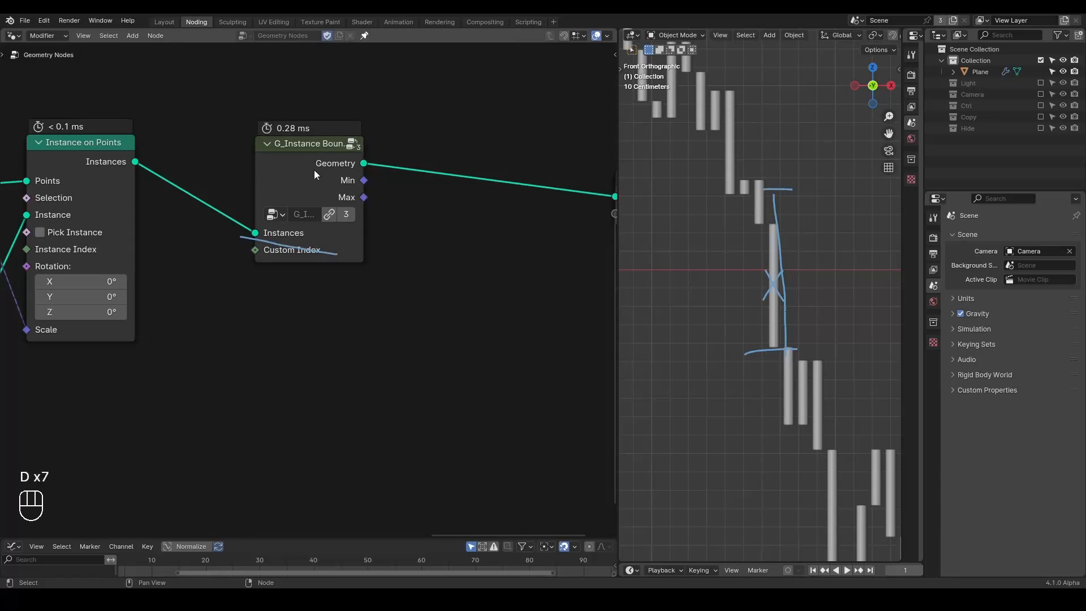
drag(297, 171, 402, 177)
right_drag(399, 161, 344, 195)
middle_drag(408, 248, 281, 254)
scroll(265, 248, down, 1)
drag(491, 211, 570, 199)
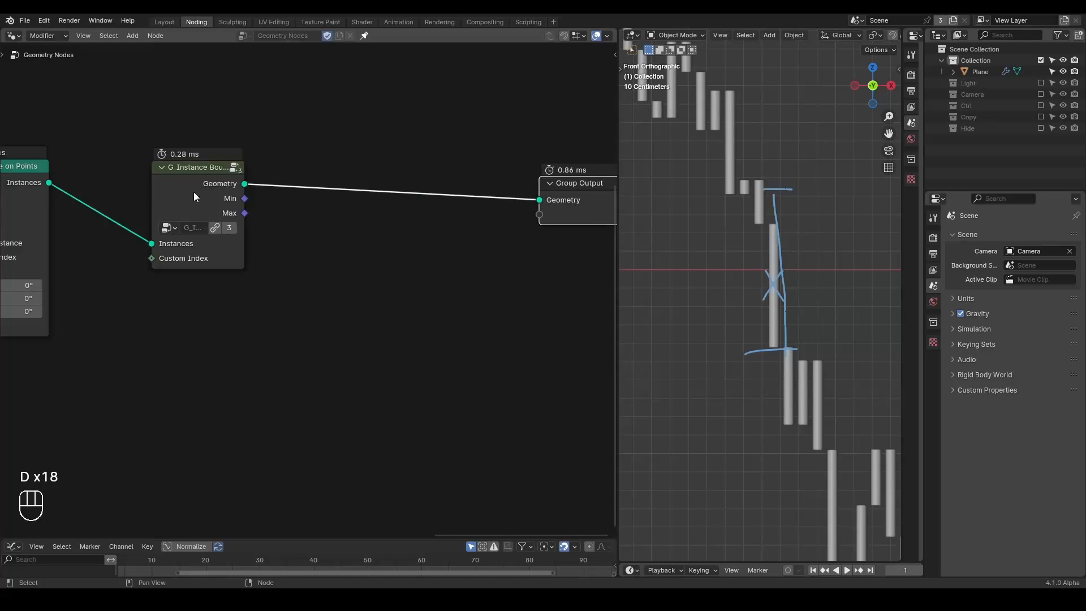
Underline the instance bounding group's Min and Max outputs, and erase the annotations from both the node editor and the viewport.
mouse_move(217, 205)
mouse_down()
mouse_move(268, 206)
mouse_move(269, 231)
mouse_up()
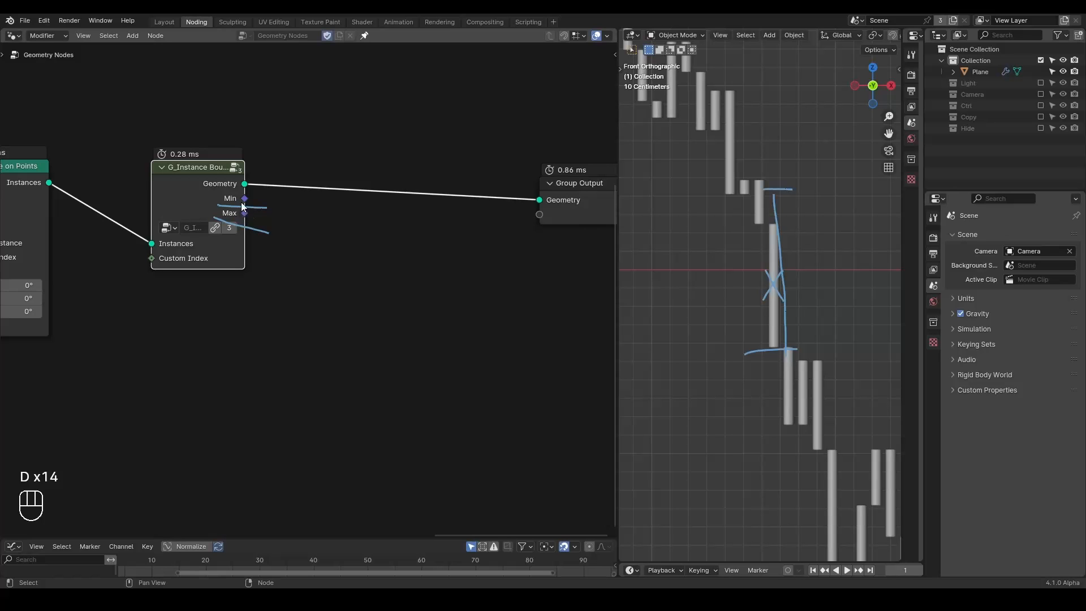
mouse_move(244, 202)
right_down()
mouse_move(297, 176)
mouse_move(300, 195)
right_up()
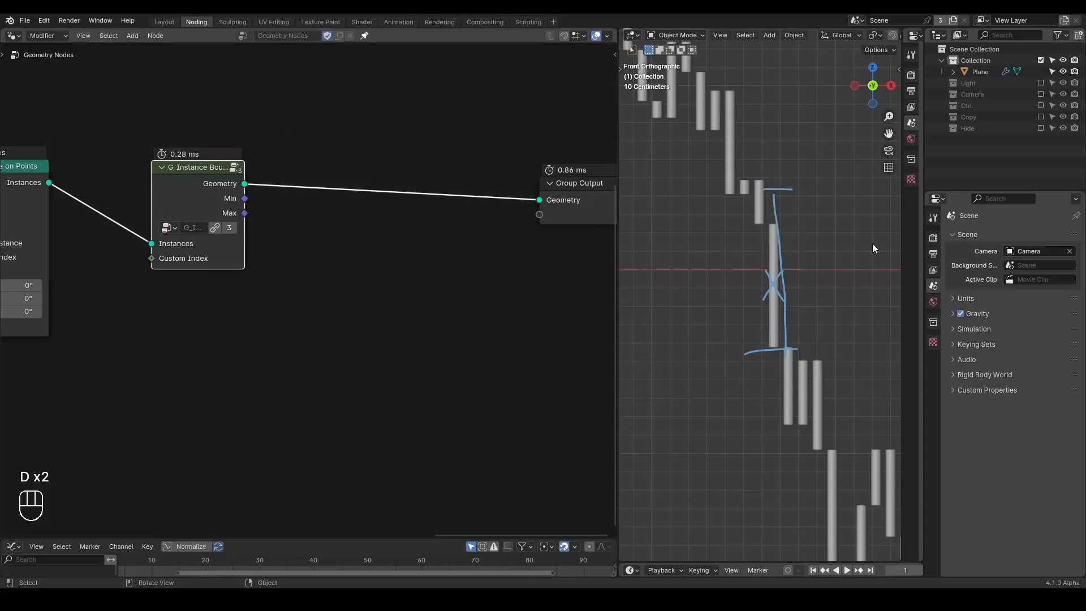
shift+middle_drag(799, 252, 820, 245)
right_drag(802, 184, 781, 381)
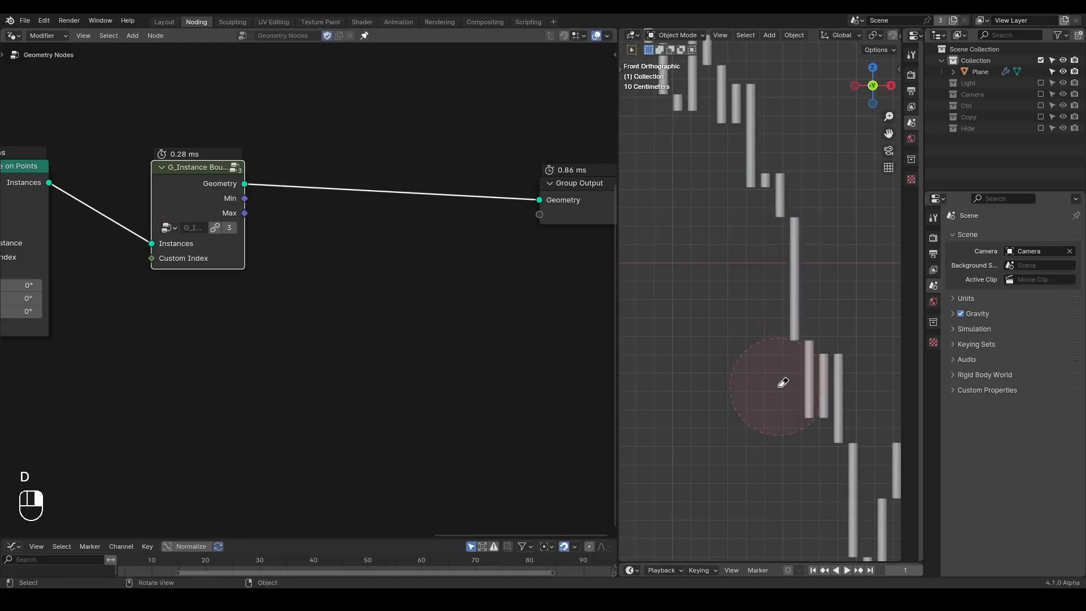
Annotate the long candle with crosses at its opposite corners and midpoint, a line between them and "÷ 2" beside it.
scroll(800, 310, up, 3)
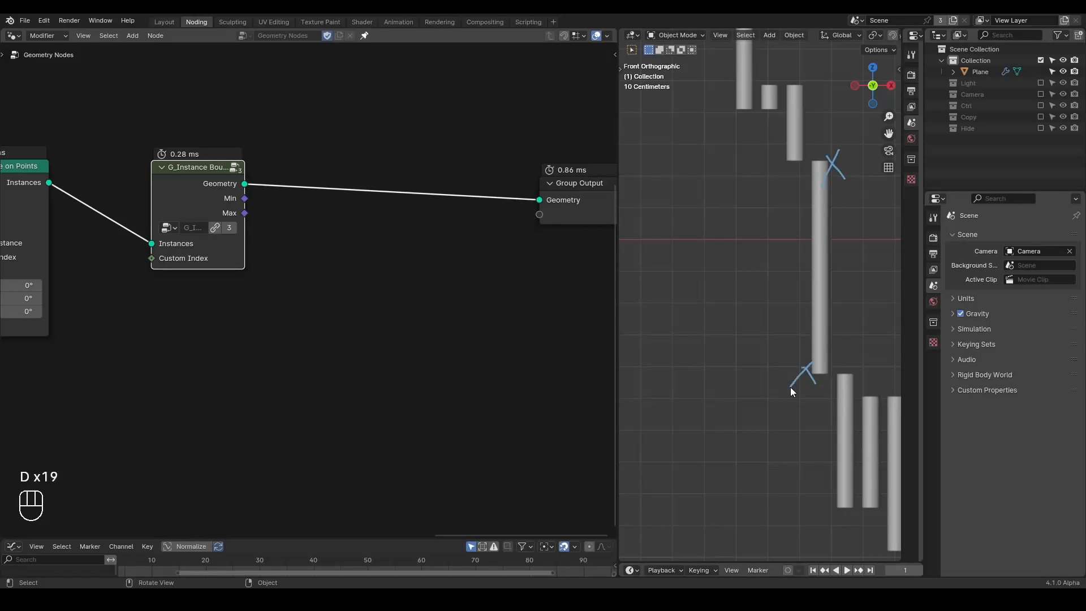
shift+middle_drag(790, 391, 750, 401)
drag(795, 209, 792, 346)
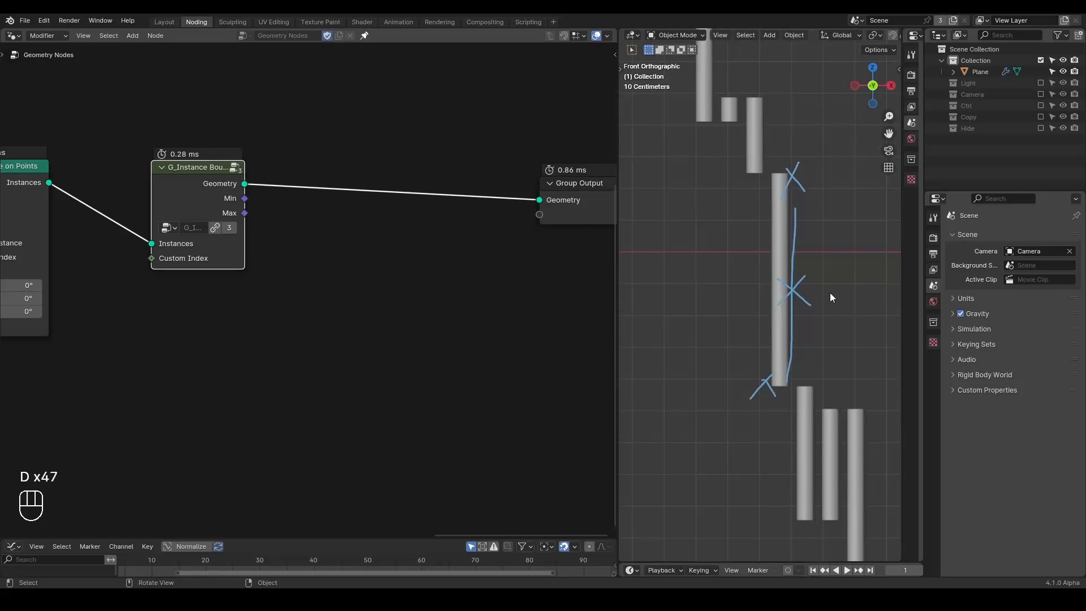
mouse_move(830, 293)
mouse_down()
mouse_move(857, 292)
mouse_move(842, 279)
mouse_up()
click(840, 304)
shift+middle_drag(845, 334, 776, 318)
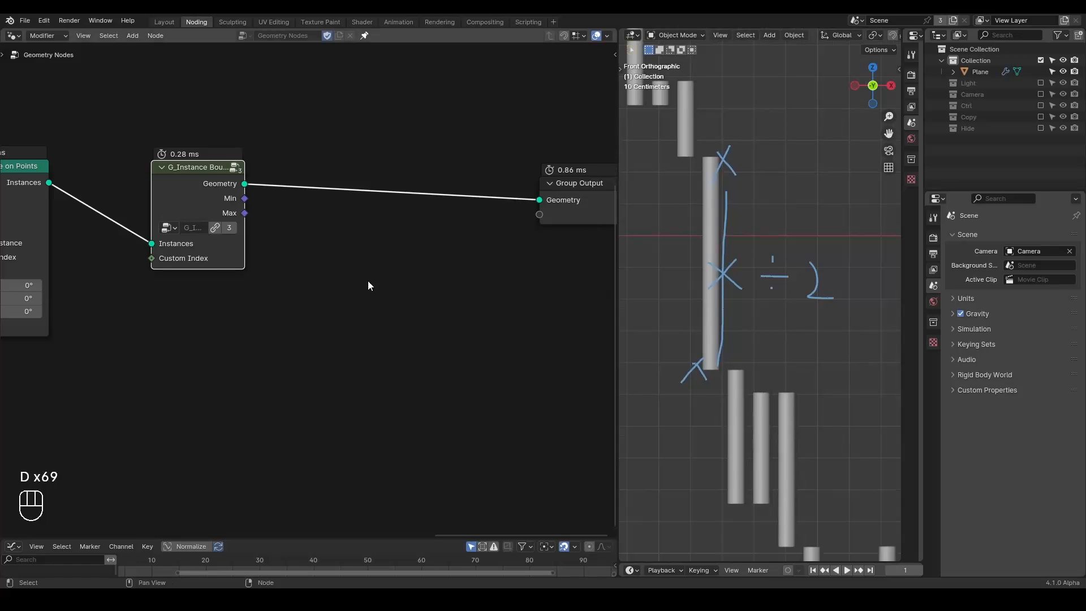
Add a vector Subtract node that subtracts the instance bounding group's Min output from its Max output.
middle_drag(368, 285, 352, 284)
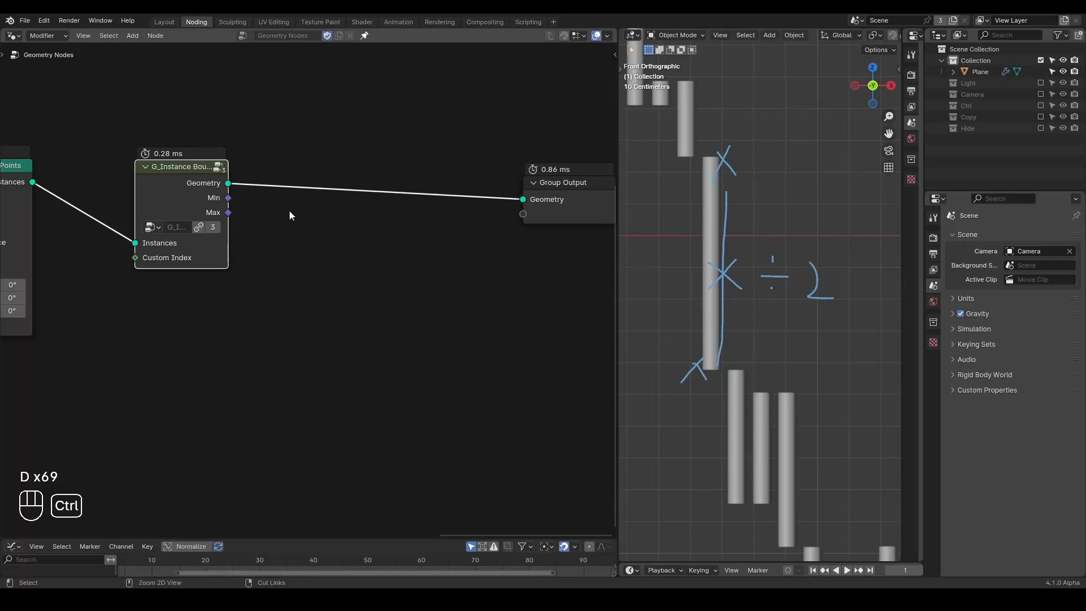
drag(228, 212, 303, 240)
text(subtract)
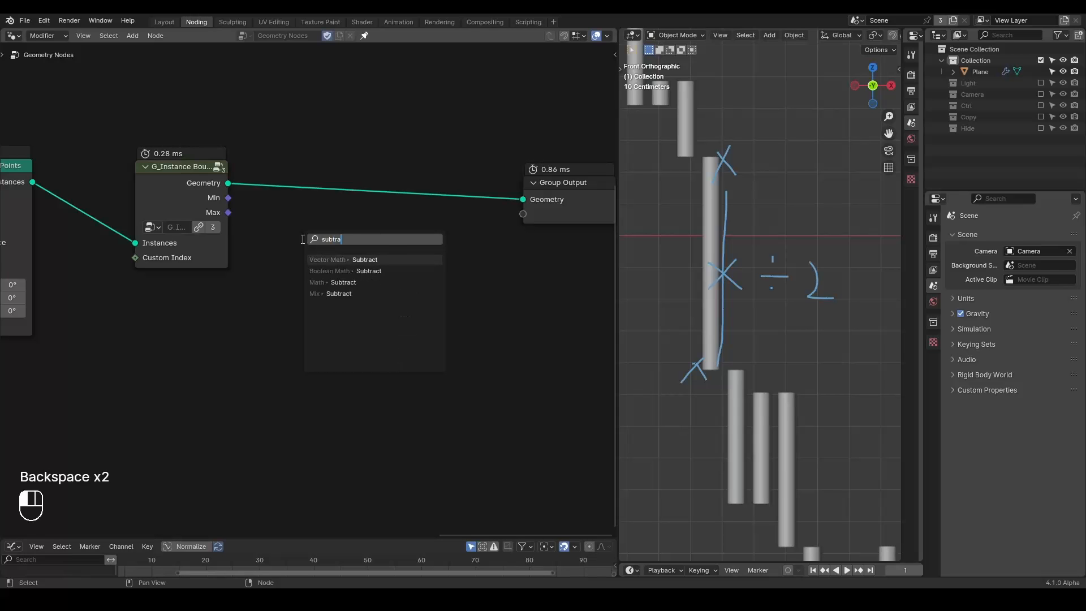
key(Return)
click(318, 228)
drag(229, 198, 317, 287)
Add a vector Divide node after the Subtract node with a divisor of 2 on all three axes.
drag(353, 235, 426, 286)
text(divide)
key(Return)
click(398, 253)
drag(470, 326, 471, 352)
text(2)
key(Return)
Add a vector Add node summing the Divide result and the Min output, and draw an upward arrow beside the long candle.
middle_drag(539, 288, 423, 302)
scroll(422, 307, down, 2)
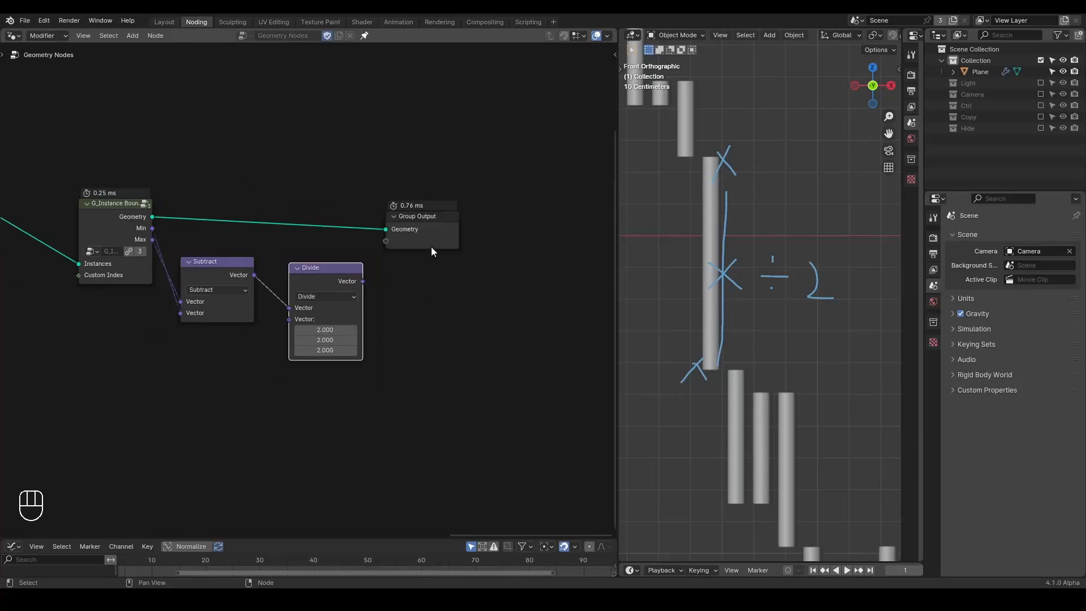
drag(433, 249, 577, 209)
drag(363, 281, 422, 265)
text(add)
key(Return)
click(439, 271)
drag(137, 228, 199, 247)
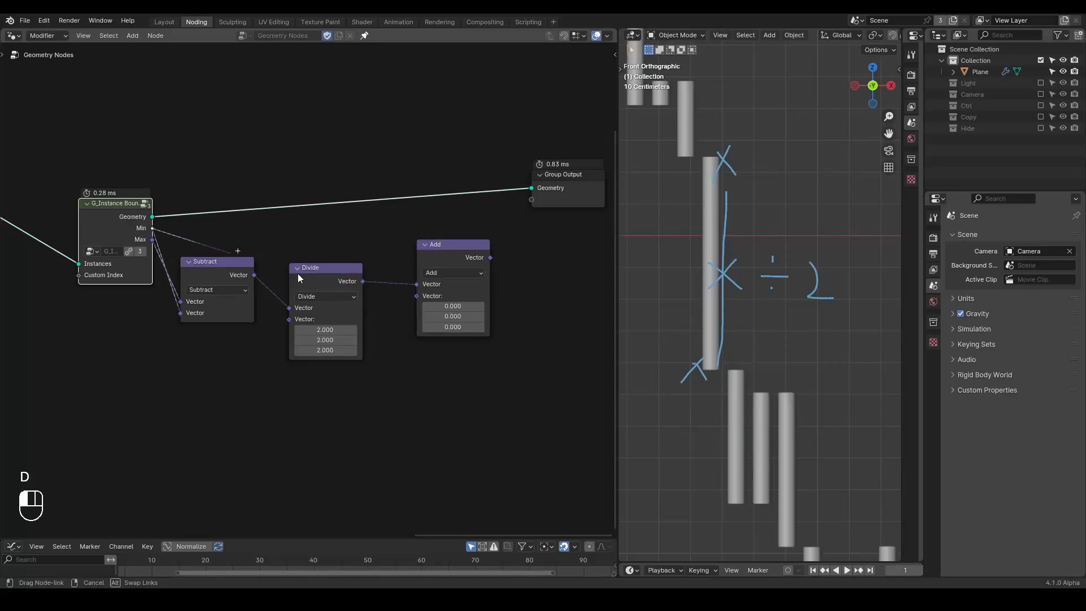
drag(416, 299, 416, 298)
drag(688, 345, 696, 302)
Add a G_3D Viewer group fed by the Add node's vector and by the main geometry link through a reroute.
ctrl+scroll(433, 247, down, 6)
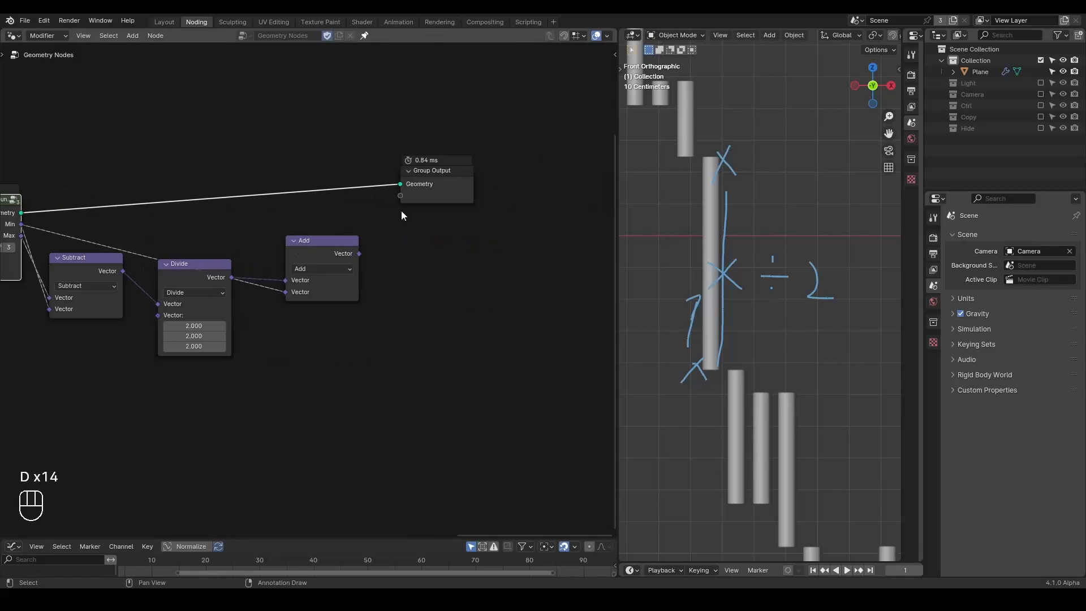
key(ctrl+a)
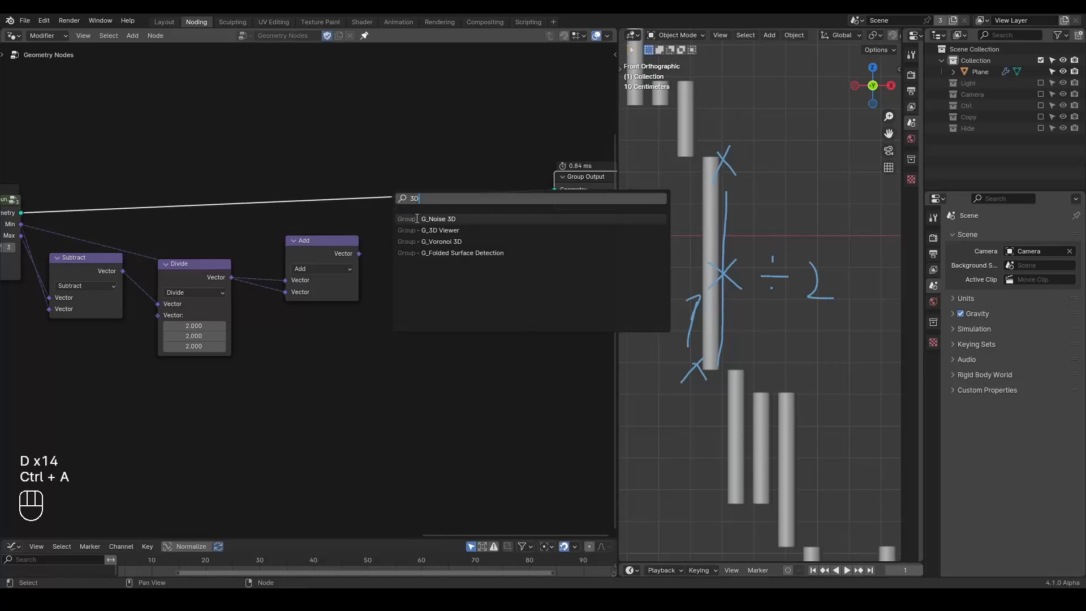
click(448, 231)
click(438, 210)
middle_drag(371, 252, 405, 249)
shift+right_drag(401, 183, 409, 208)
drag(405, 195, 468, 264)
Preview the G_3D Viewer's instances with a Viewer node and erase the viewport annotations.
ctrl+shift+click(506, 226)
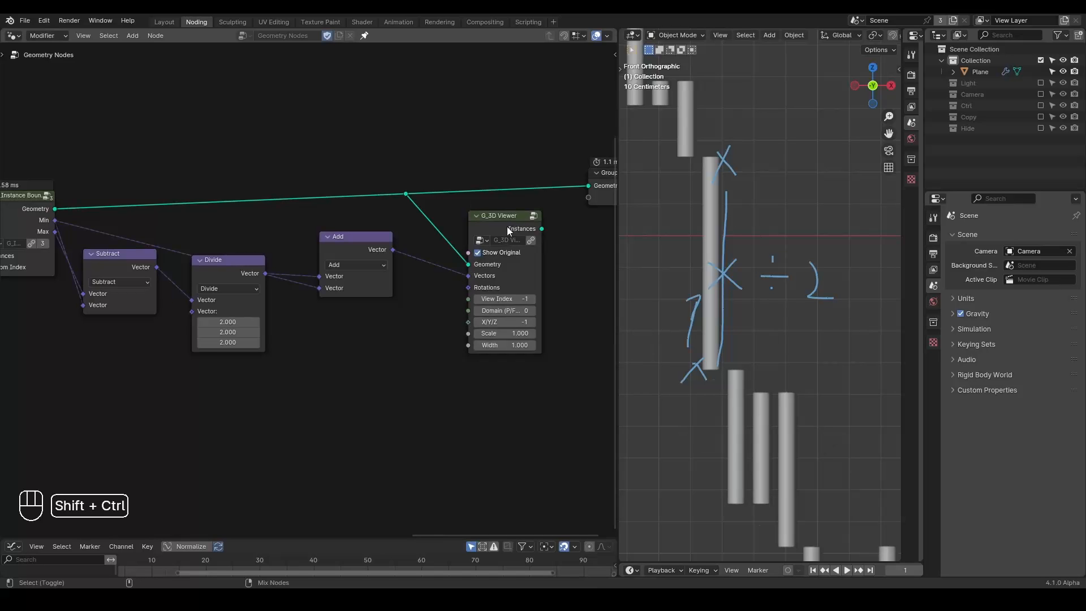
shift+middle_drag(775, 277, 788, 286)
key(d)
mouse_move(745, 215)
right_down()
mouse_move(707, 334)
mouse_move(816, 300)
right_up()
scroll(736, 277, up, 2)
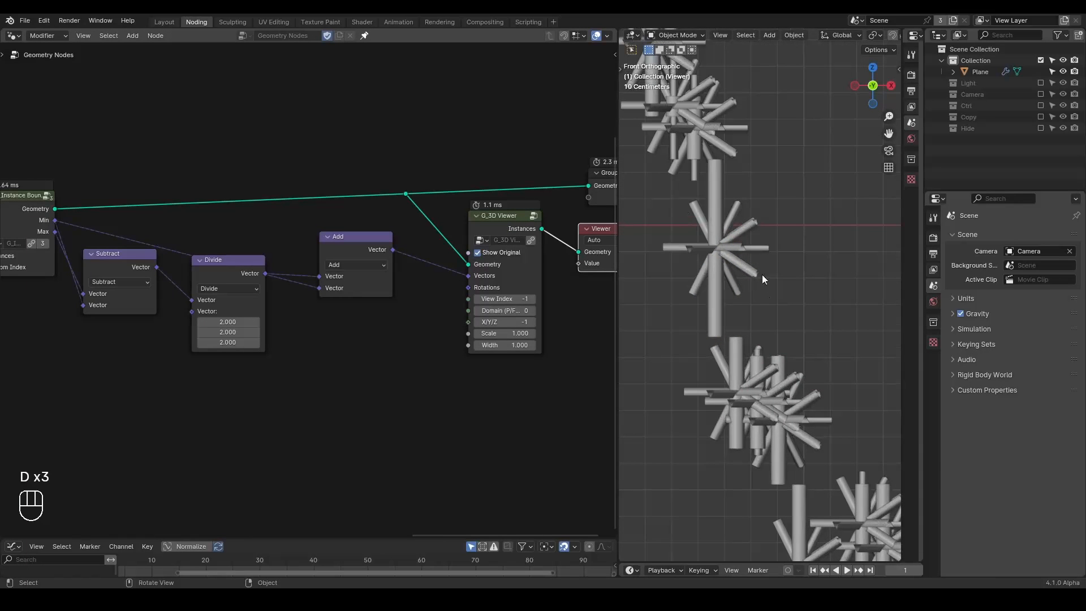
Move the Group Output, Viewer and G_3D Viewer nodes farther along to make room after the Add node.
middle_drag(473, 257, 269, 256)
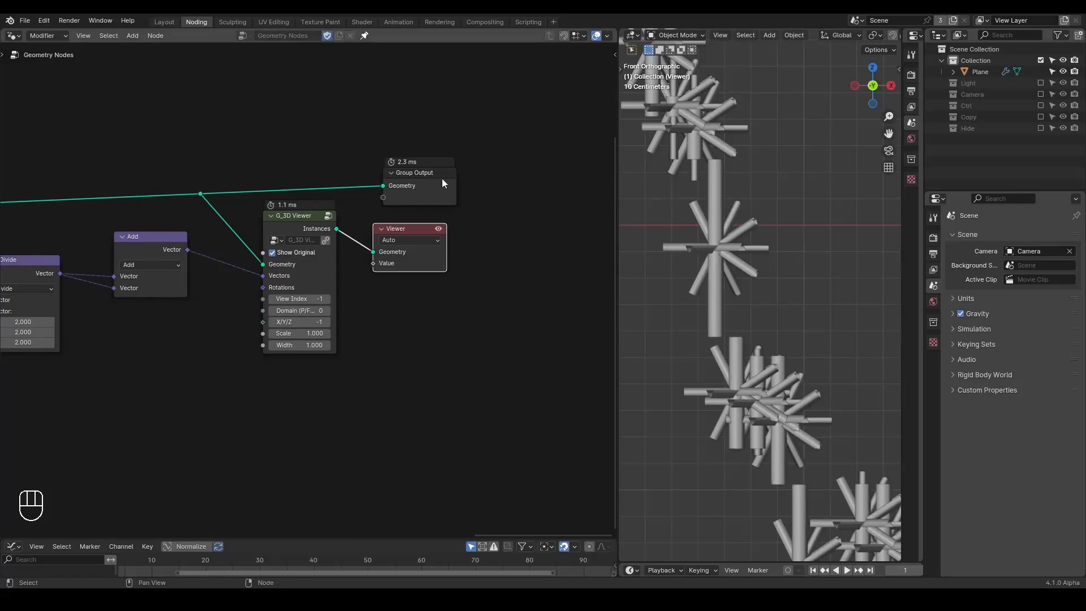
drag(423, 181, 601, 149)
drag(412, 230, 543, 227)
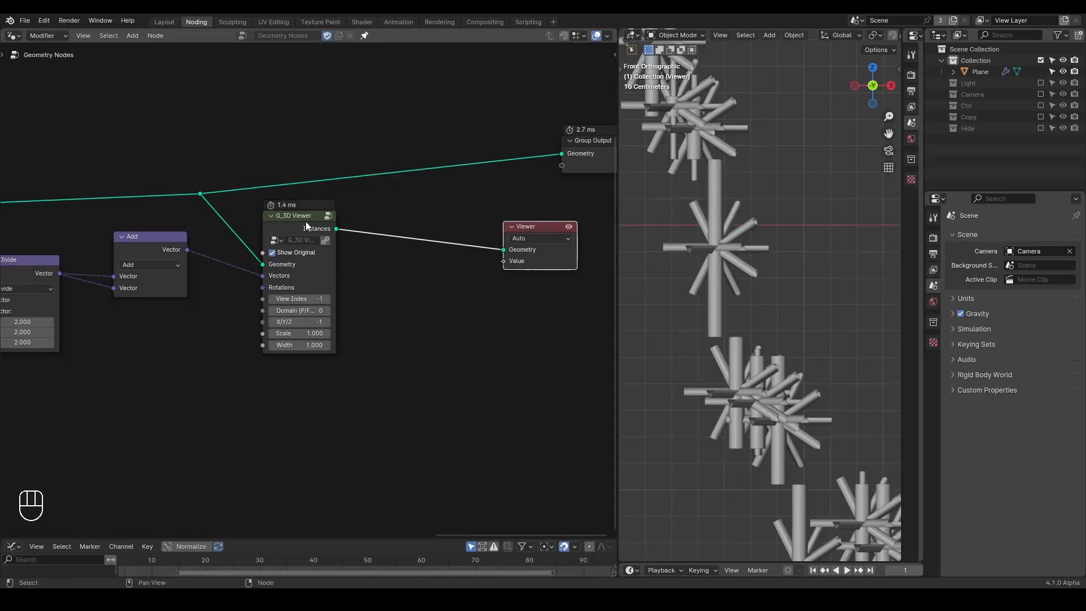
middle_drag(302, 220, 407, 226)
drag(407, 224, 482, 227)
middle_drag(389, 243, 463, 233)
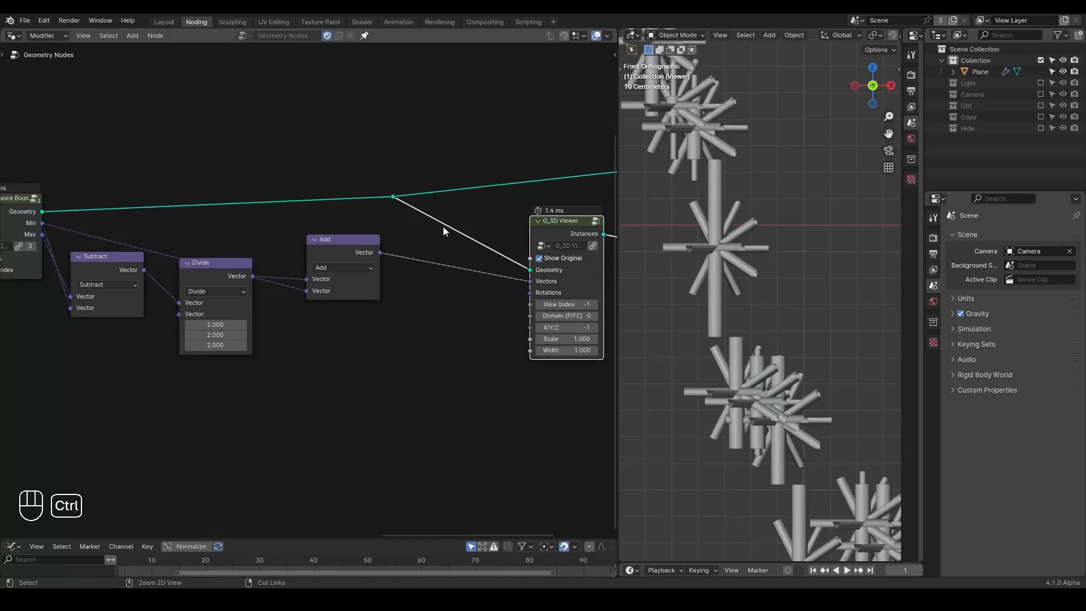
Insert a Mesh to Points node before the G_3D Viewer and feed its Position from the Add node's vector.
key(ctrl+a)
text(mesh to po)
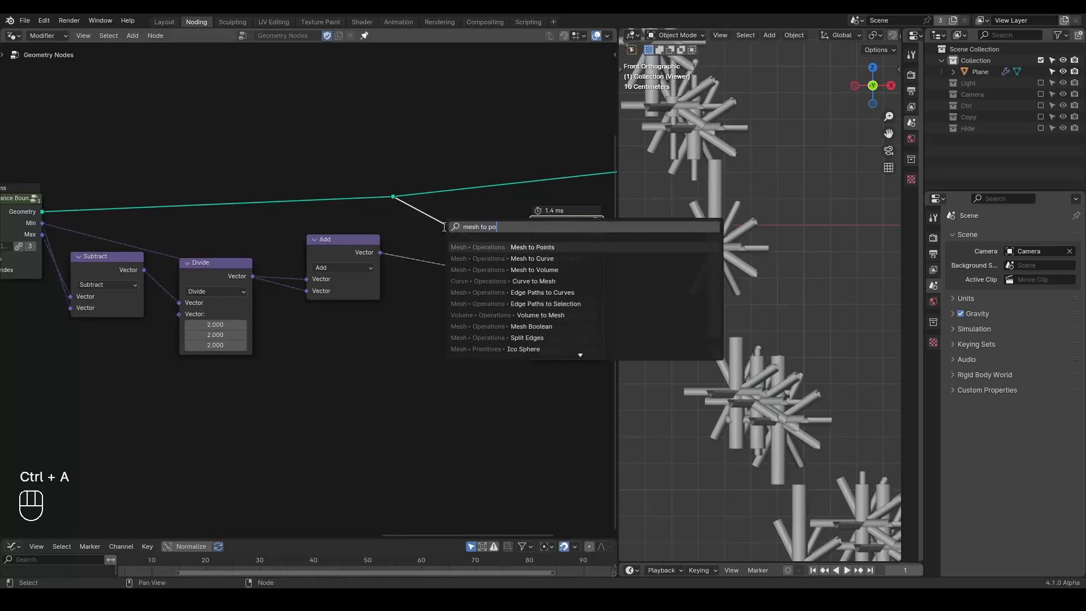
key(Return)
click(441, 198)
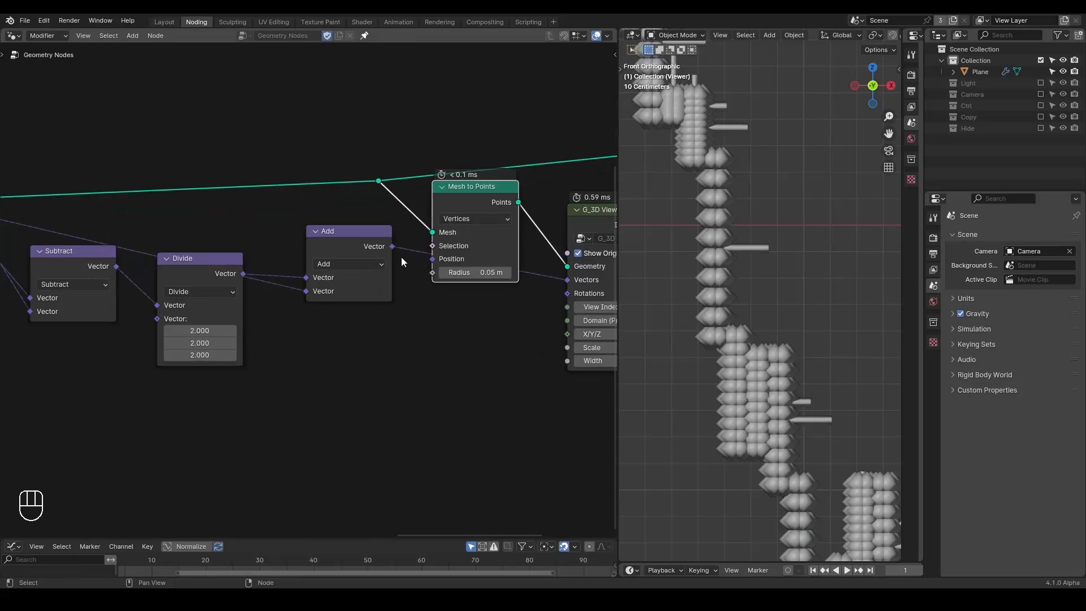
scroll(466, 300, up, 1)
middle_drag(466, 300, 309, 308)
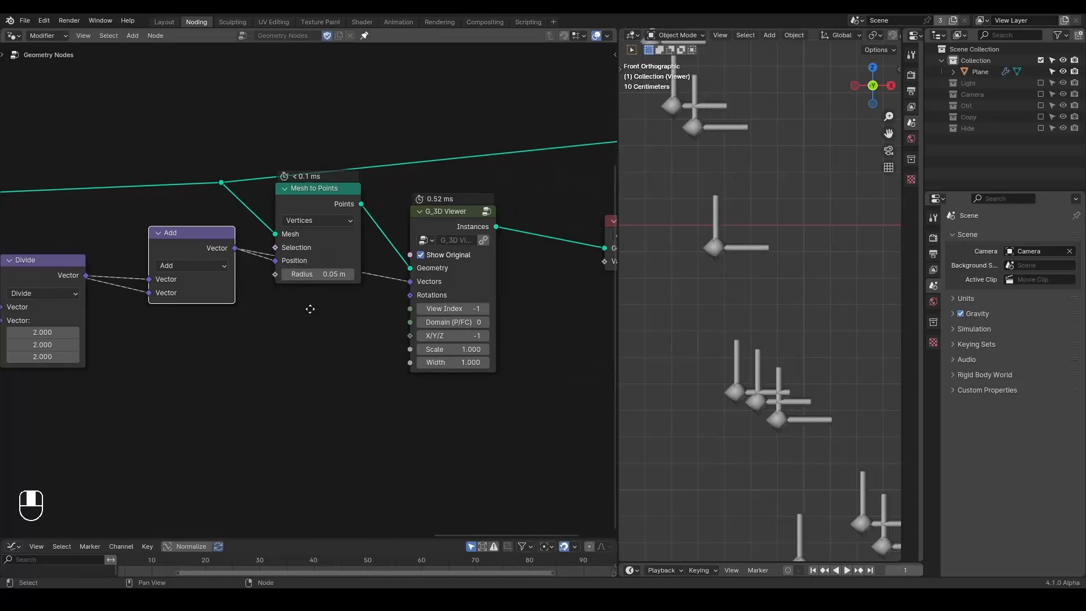
Remove the G_3D Viewer while keeping its connections and insert a Merge by Distance node after Mesh to Points.
click(450, 219)
key(ctrl+x)
key(ctrl+a)
text(merge)
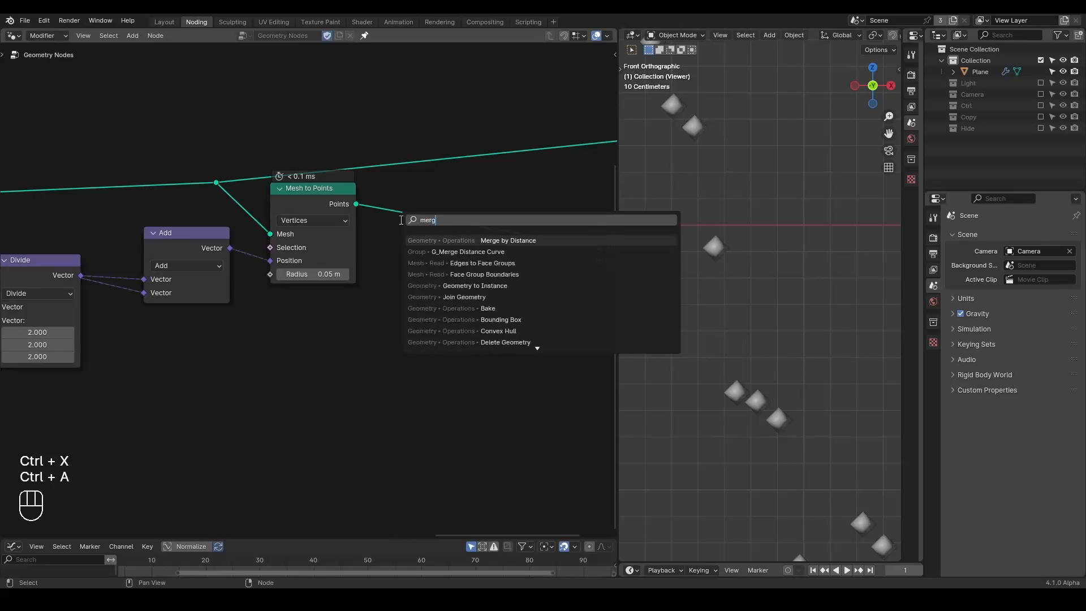
key(Return)
click(404, 179)
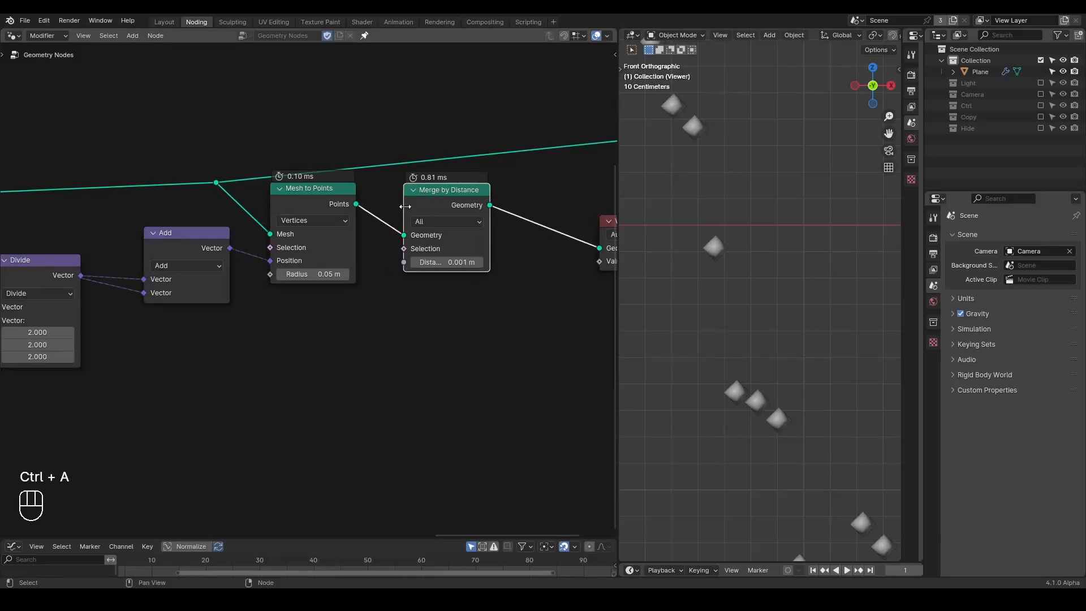
Insert an Instance on Points node between Merge by Distance and the Viewer.
scroll(761, 286, down, 3)
middle_drag(456, 250, 312, 238)
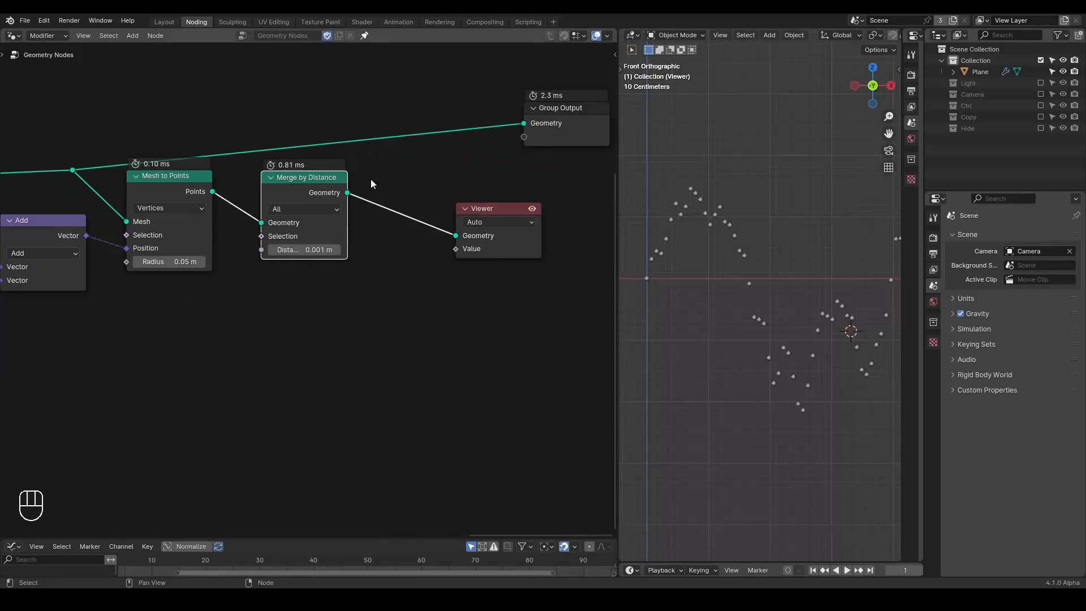
key(ctrl+a)
text(instance on)
key(Return)
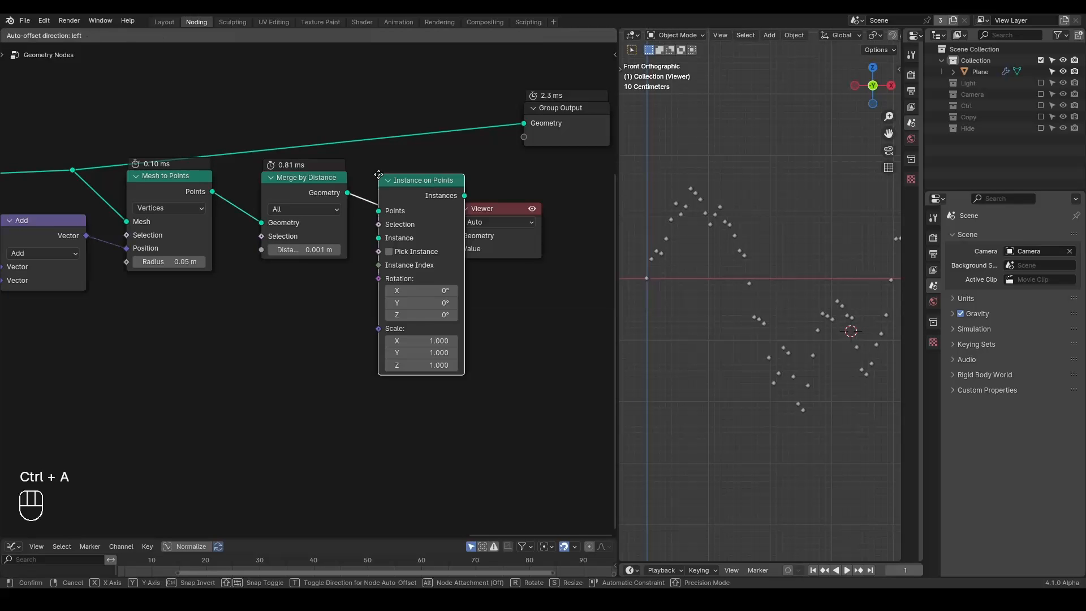
click(407, 217)
Add a G_Curve Linear group, connect its Curves to the Instance input of Instance on Points, and set its axis to Z.
middle_drag(223, 334, 261, 279)
key(ctrl+a)
text(curve linear)
key(Return)
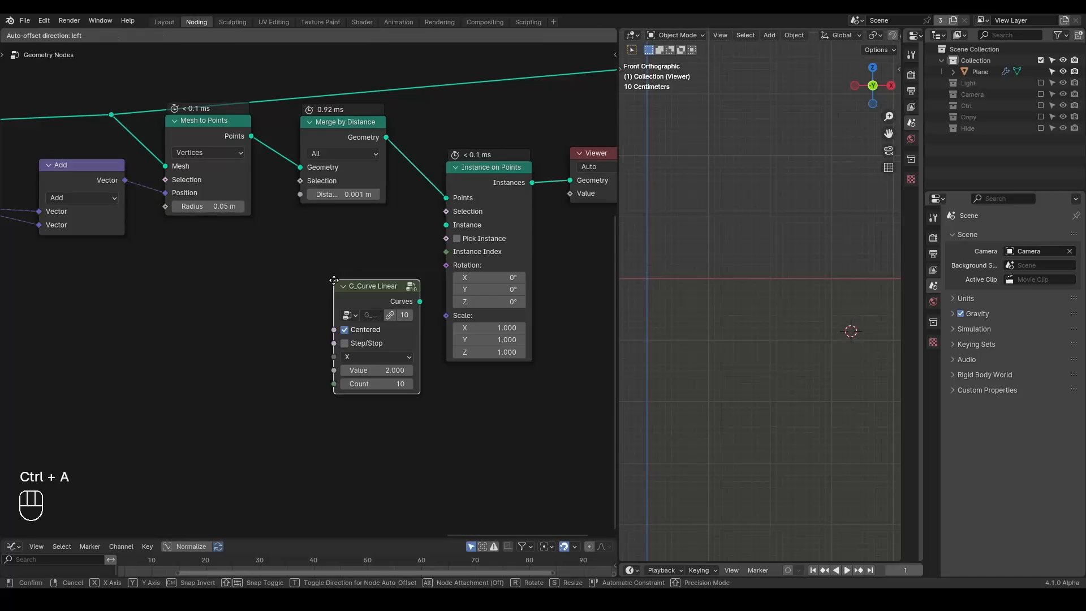
click(242, 254)
drag(332, 275, 447, 225)
click(284, 330)
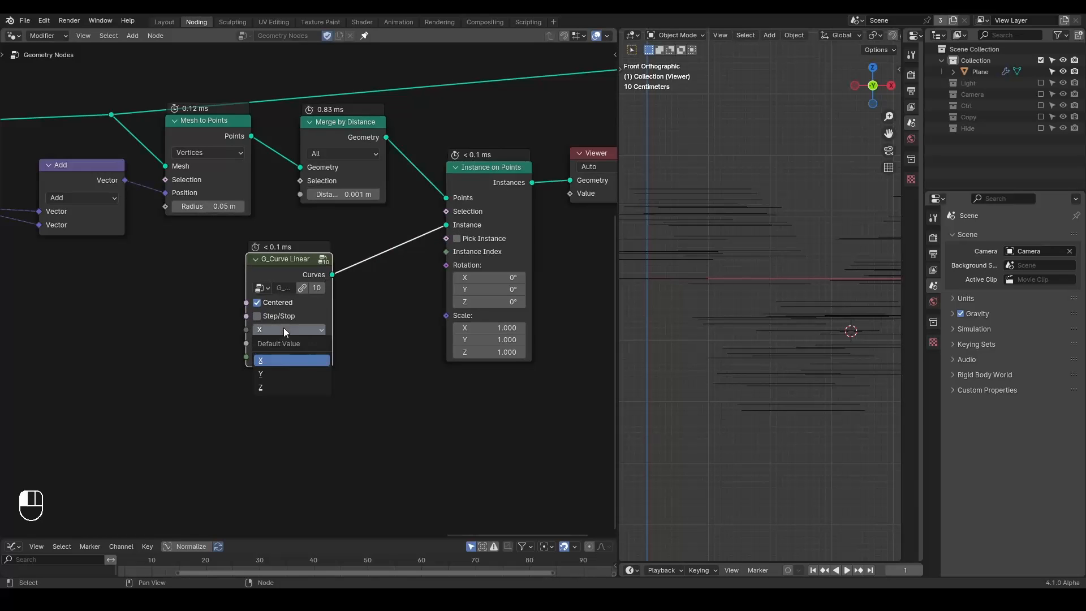
click(286, 385)
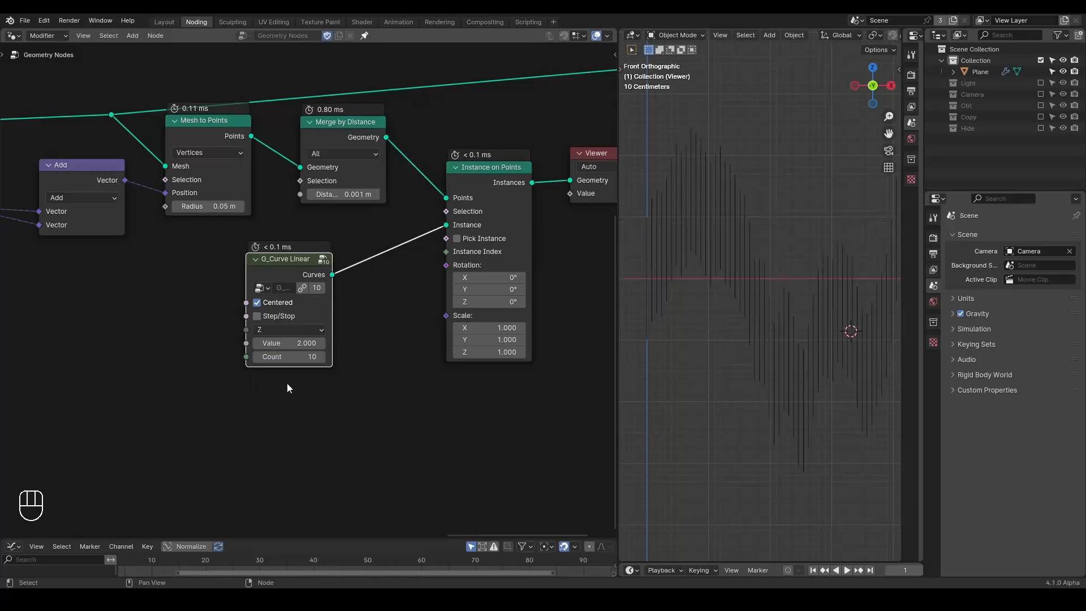
Add a Join Geometry node before the Group Output to combine the main geometry with the new line instances.
click(747, 294)
scroll(748, 294, down, 3)
middle_drag(463, 212, 200, 311)
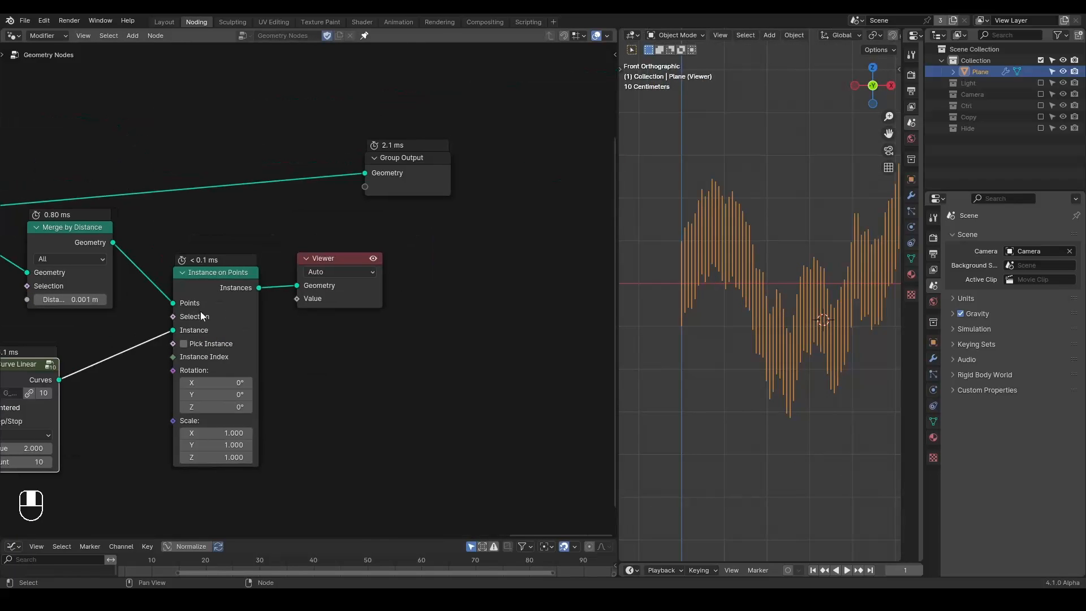
drag(344, 258, 473, 258)
key(ctrl+a)
text(join)
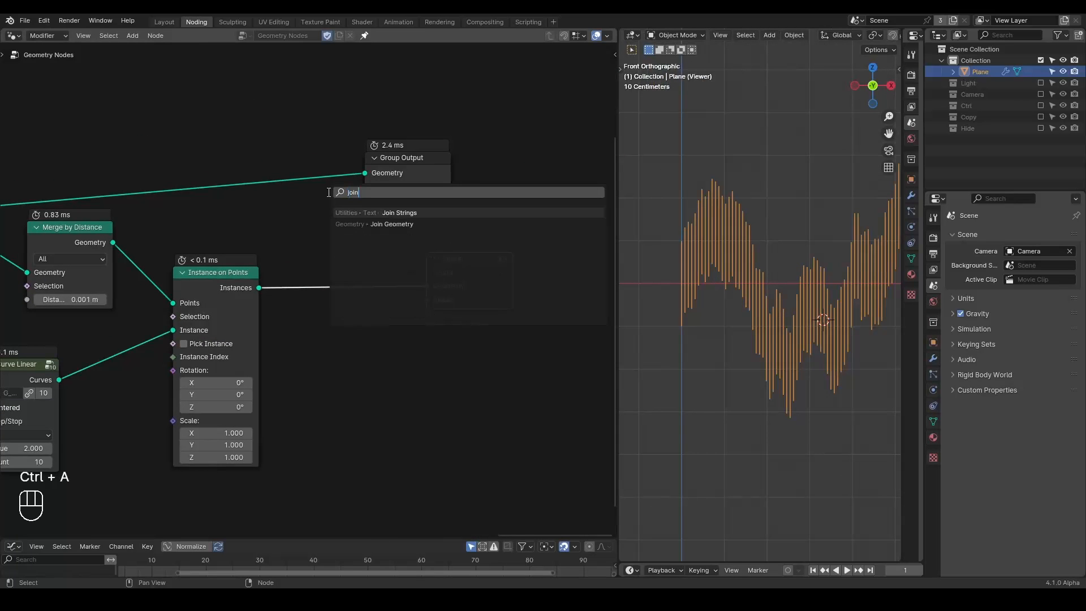
key(Return)
click(235, 164)
drag(449, 118, 300, 188)
key(g)
click(452, 266)
Delete the Viewer node so the viewport displays the joined chart.
click(454, 260)
key(x)
scroll(746, 293, up, 3)
shift+middle_drag(728, 324, 725, 291)
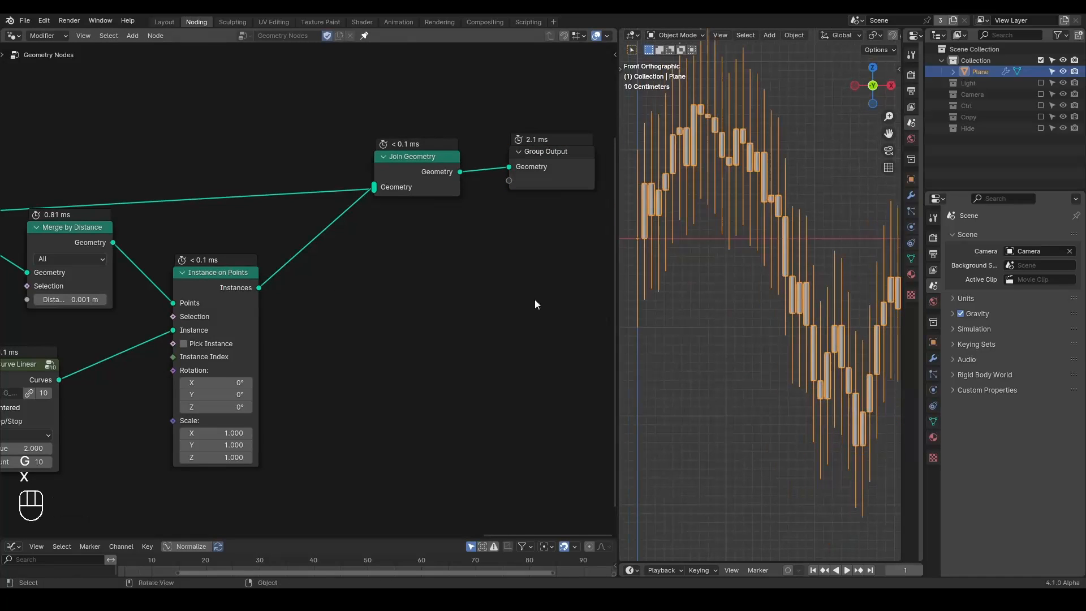
Add a G_Randomness group node below the G_Curve Linear node of the wick lines.
middle_drag(93, 316, 322, 217)
scroll(366, 270, up, 2)
key(ctrl+a)
text(random)
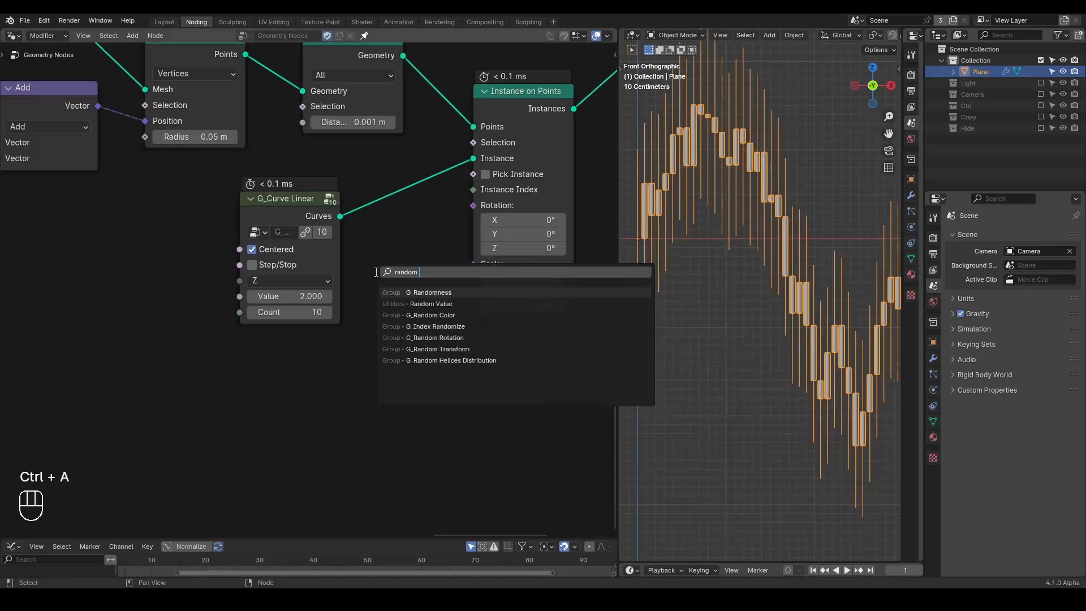
key(Down)
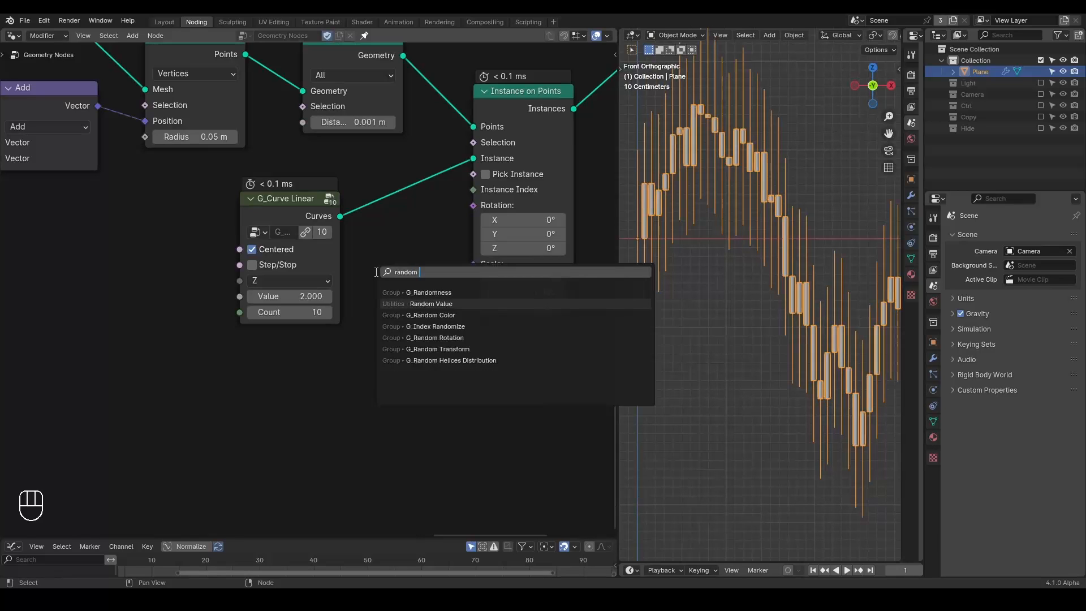
key(Up)
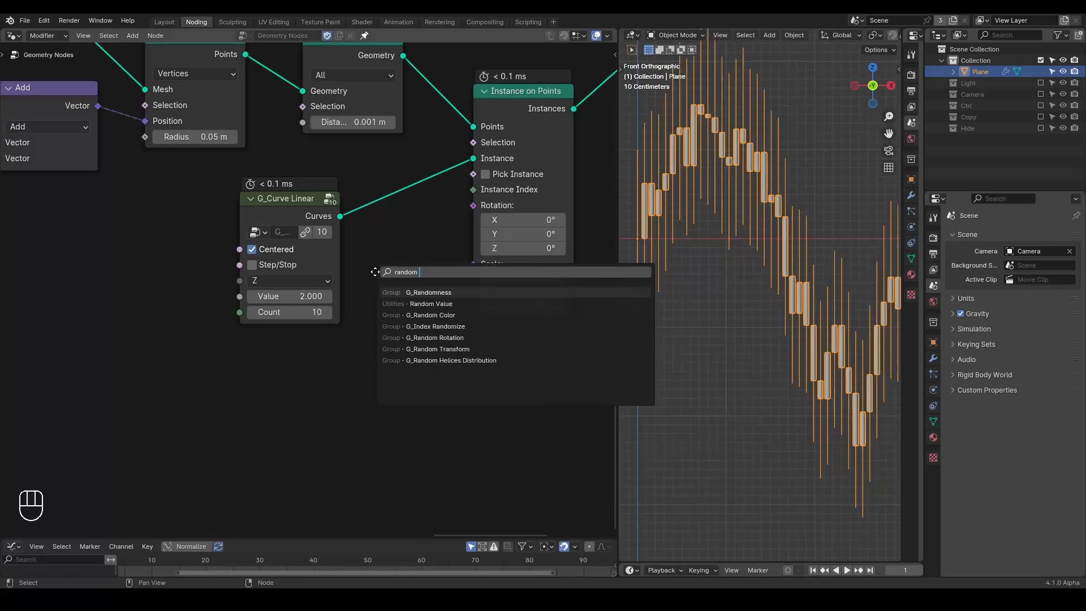
key(Return)
click(181, 370)
middle_drag(273, 352, 302, 297)
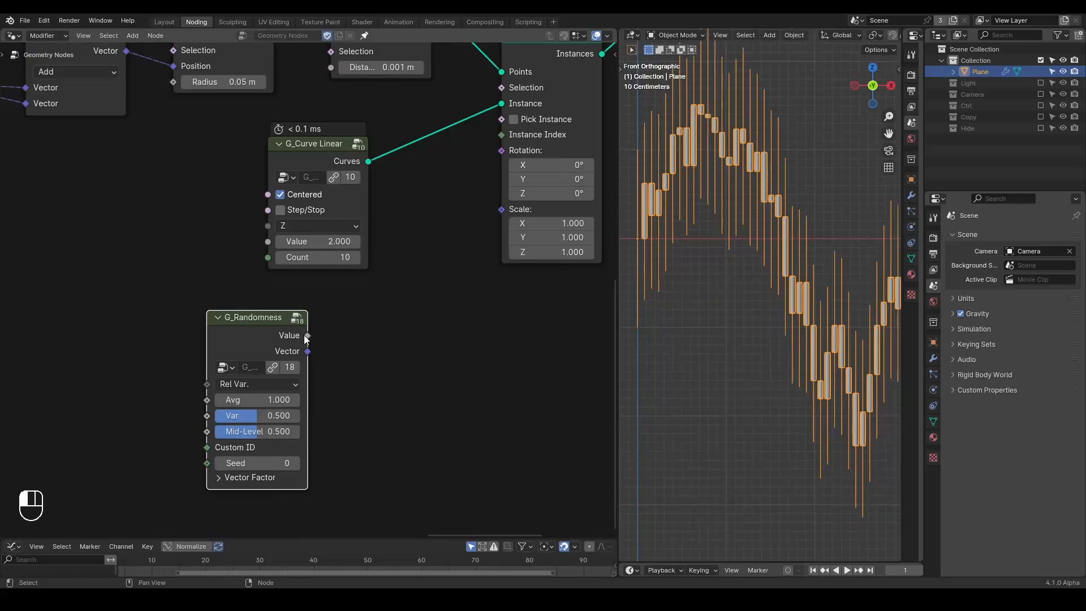
Drive the Instance on Points scale with a Combine XYZ node using X and Y of 1 and the G_Randomness value as Z.
drag(307, 335, 402, 304)
text(combine z)
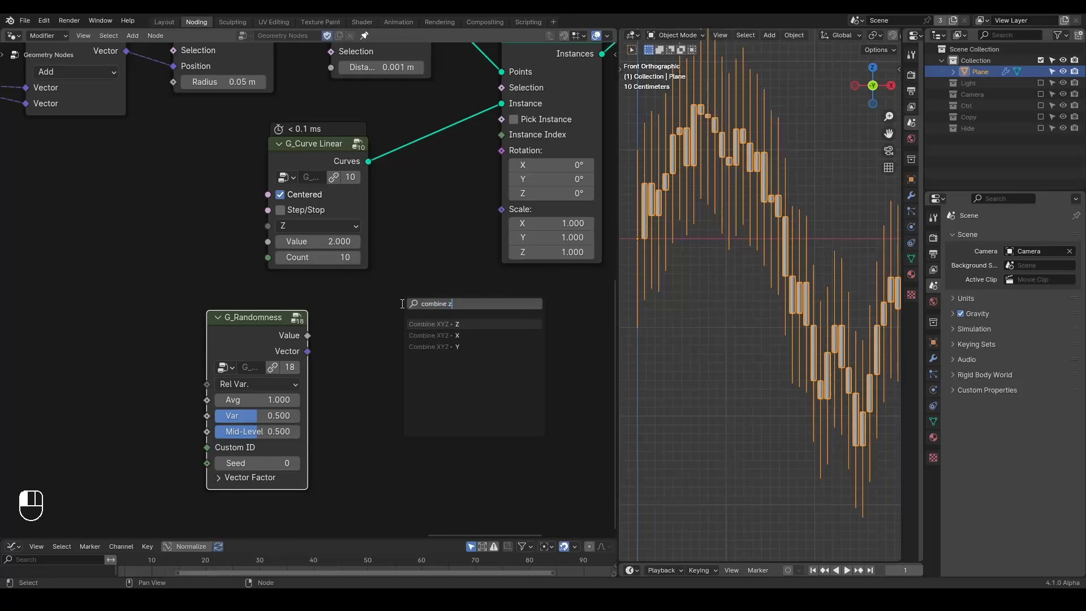
key(Return)
click(368, 300)
drag(417, 316, 417, 336)
text(1)
key(Return)
drag(444, 304, 501, 211)
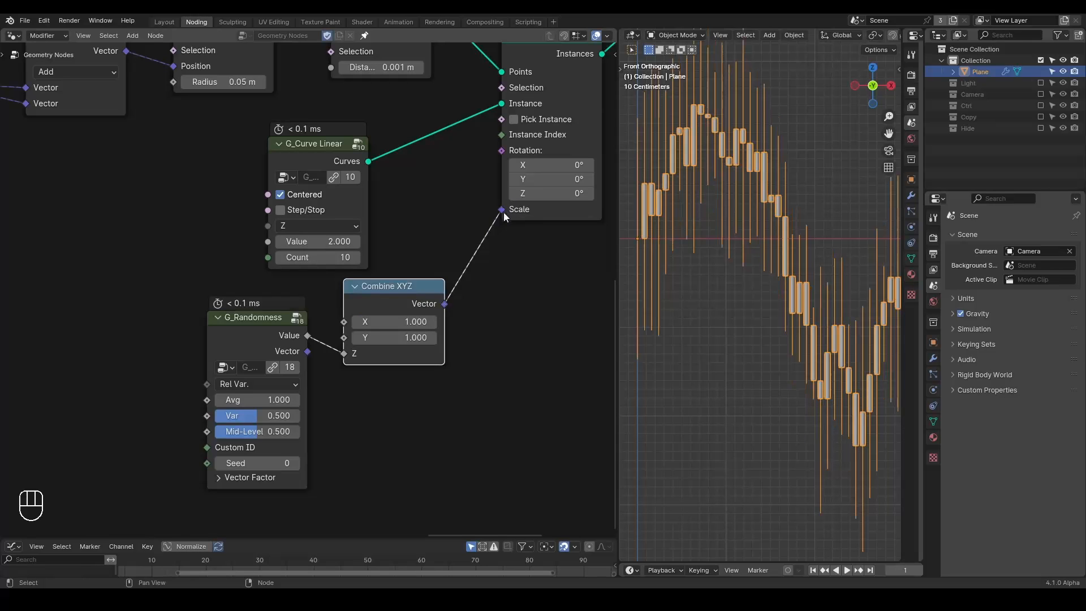
Set the G_Randomness average to 0.24 and widen the 3D viewport around the chart.
scroll(813, 287, down, 2)
shift+middle_drag(813, 287, 748, 283)
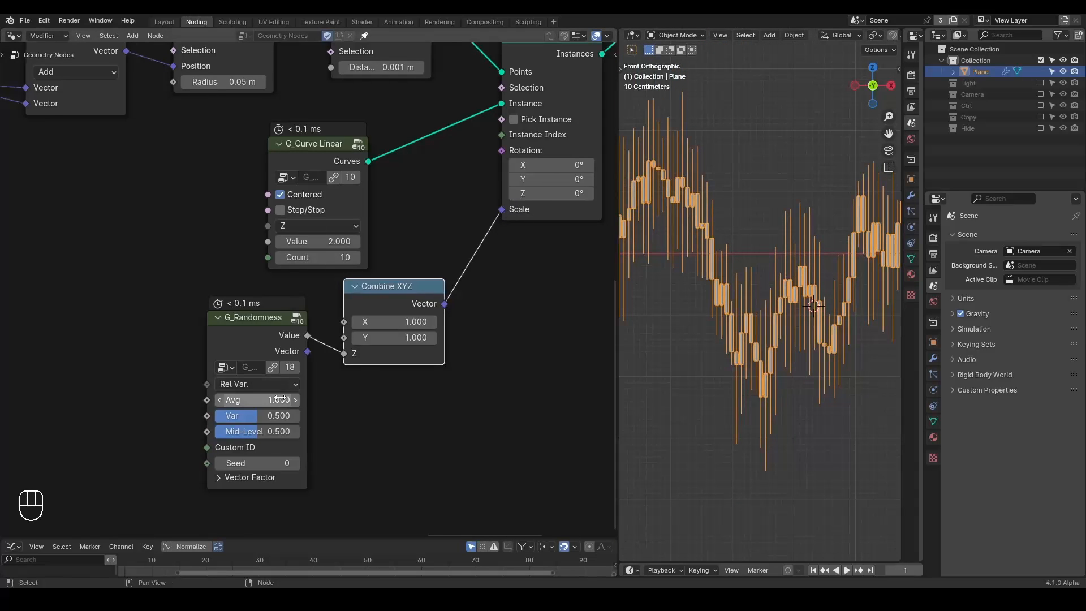
middle_drag(261, 403, 285, 401)
shift+drag(286, 405, 262, 405)
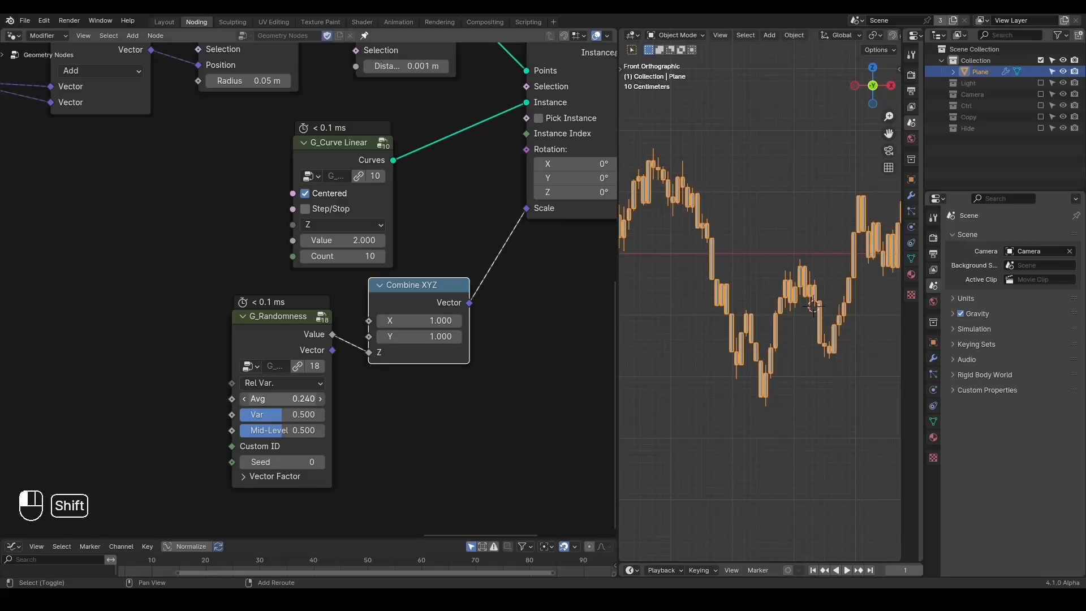
drag(617, 210, 453, 222)
scroll(704, 290, up, 3)
shift+middle_drag(601, 228, 726, 289)
scroll(718, 288, up, 2)
shift+middle_drag(621, 148, 583, 267)
Move the wick's G_Curve Linear node back and insert a G_Bevel Curve group between it and Instance on Points.
middle_drag(337, 202, 287, 253)
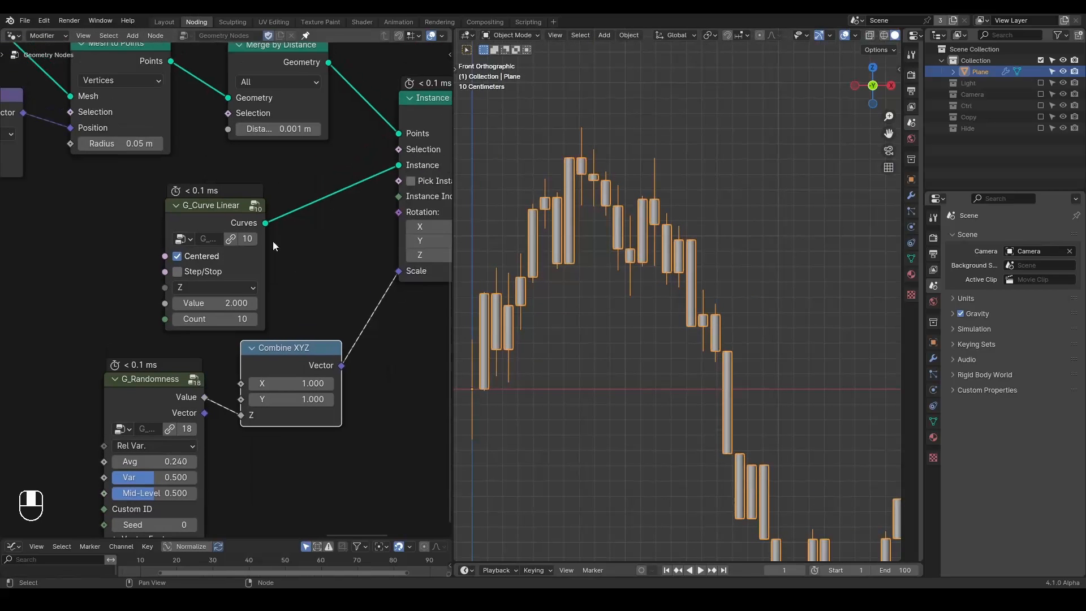
drag(257, 258, 151, 282)
key(ctrl+a)
text(bev)
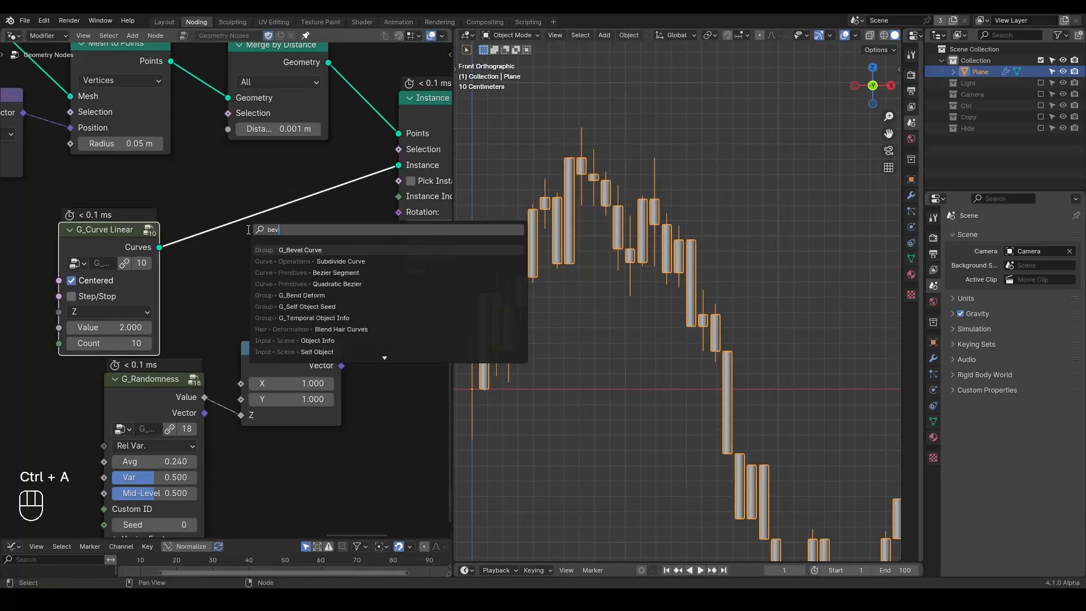
key(Return)
click(218, 164)
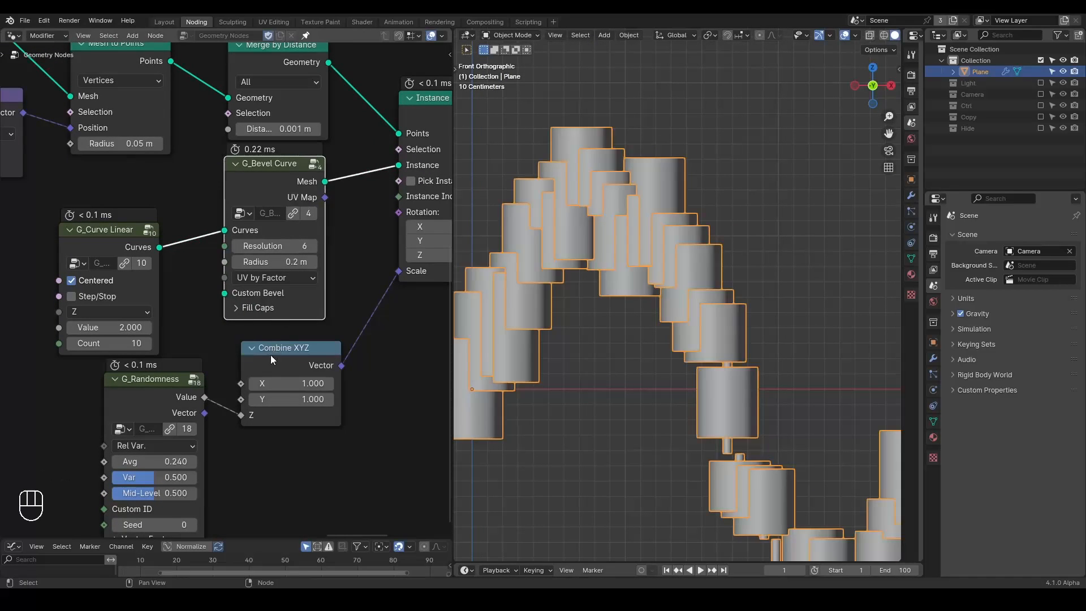
Move the Combine XYZ and G_Randomness nodes down to make room below the wick's curve nodes.
drag(271, 351, 284, 414)
middle_drag(230, 406, 323, 327)
drag(235, 301, 216, 420)
scroll(624, 277, down, 2)
mouse_move(662, 274)
shift+middle_down()
mouse_move(680, 273)
mouse_move(649, 236)
mouse_move(656, 266)
shift+middle_up()
Add a Quadrilateral curve as the wick's Custom Bevel, with width 0.12 m and height 0.06 m.
middle_drag(250, 269, 268, 265)
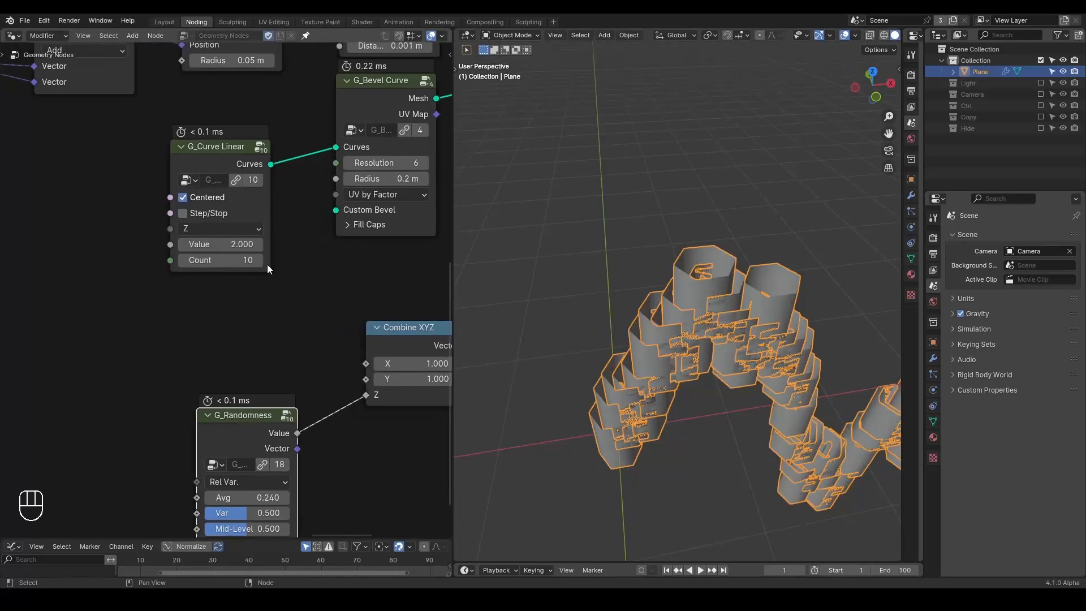
key(ctrl+a)
text(c)
key(BackSpace)
text(quad)
key(Return)
click(97, 278)
drag(220, 303, 336, 209)
shift+drag(176, 338, 139, 353)
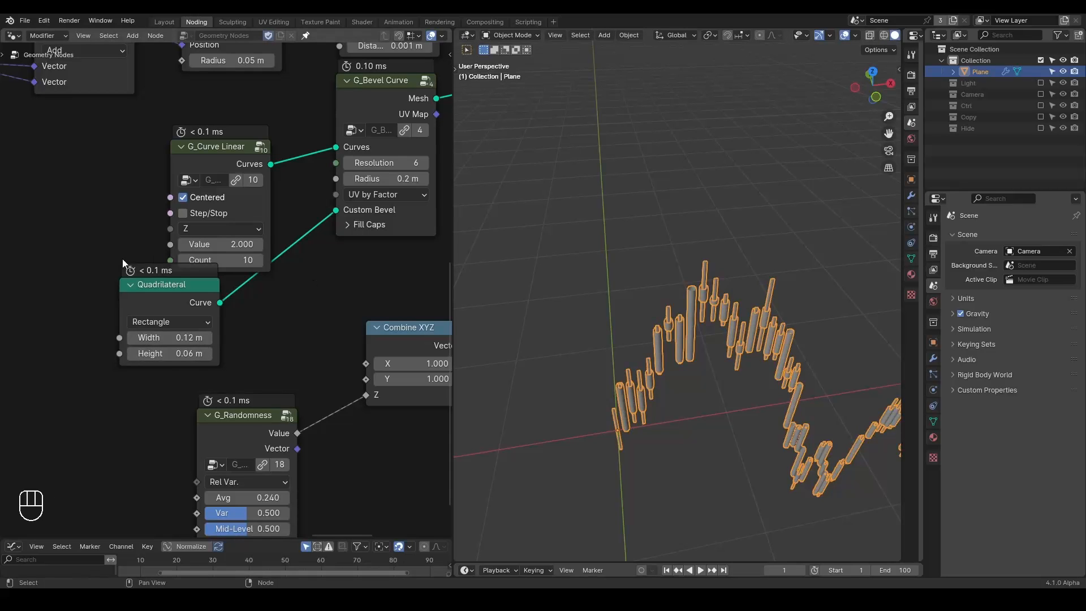
Add another Quadrilateral curve and connect it to the Custom Bevel of the candle bodies' G_Bevel Curve.
scroll(122, 259, down, 2)
middle_drag(187, 298, 342, 290)
scroll(341, 290, down, 3)
middle_drag(249, 287, 219, 292)
scroll(219, 293, up, 1)
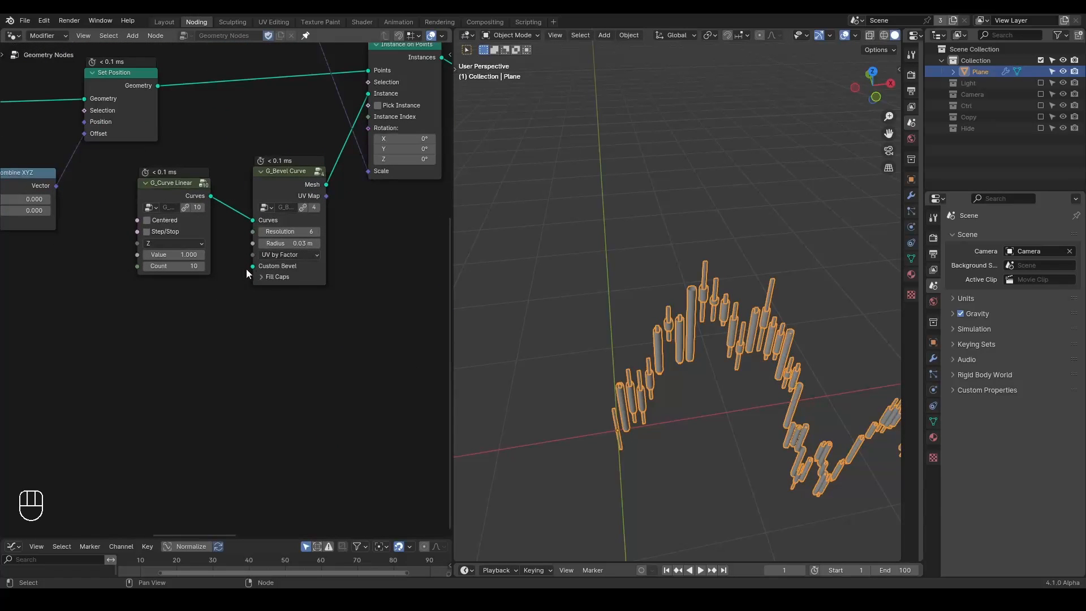
key(ctrl+a)
text(quadr)
key(Return)
click(143, 306)
drag(213, 323, 254, 267)
middle_drag(715, 371, 691, 318)
shift+middle_drag(691, 318, 638, 350)
scroll(351, 295, up, 1)
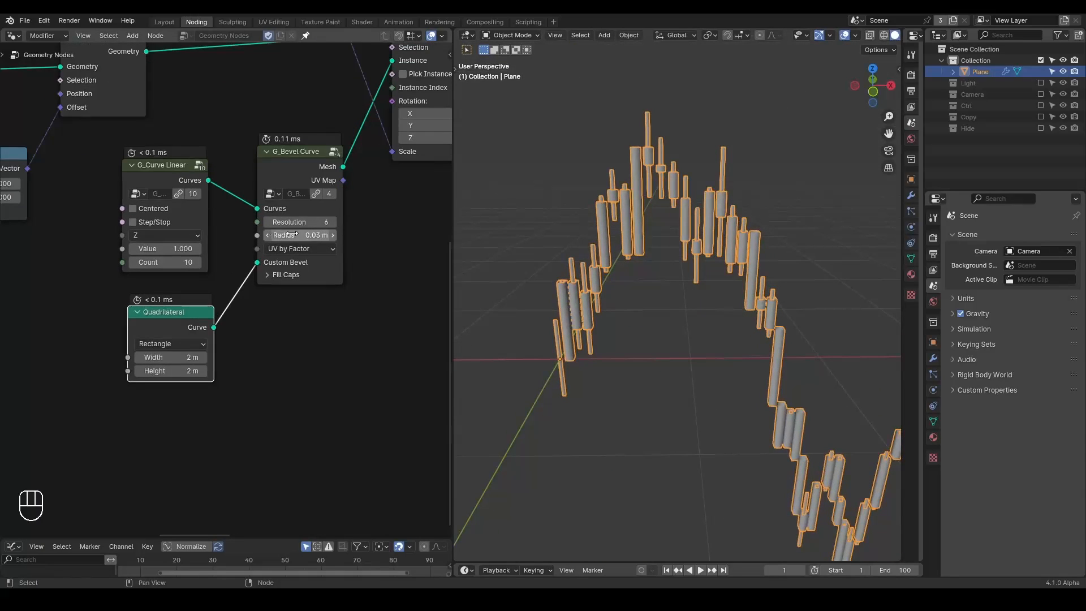
Set the candle bodies' G_Bevel Curve radius to 1 m and adjust the dimensions of their Quadrilateral profile.
mouse_move(297, 235)
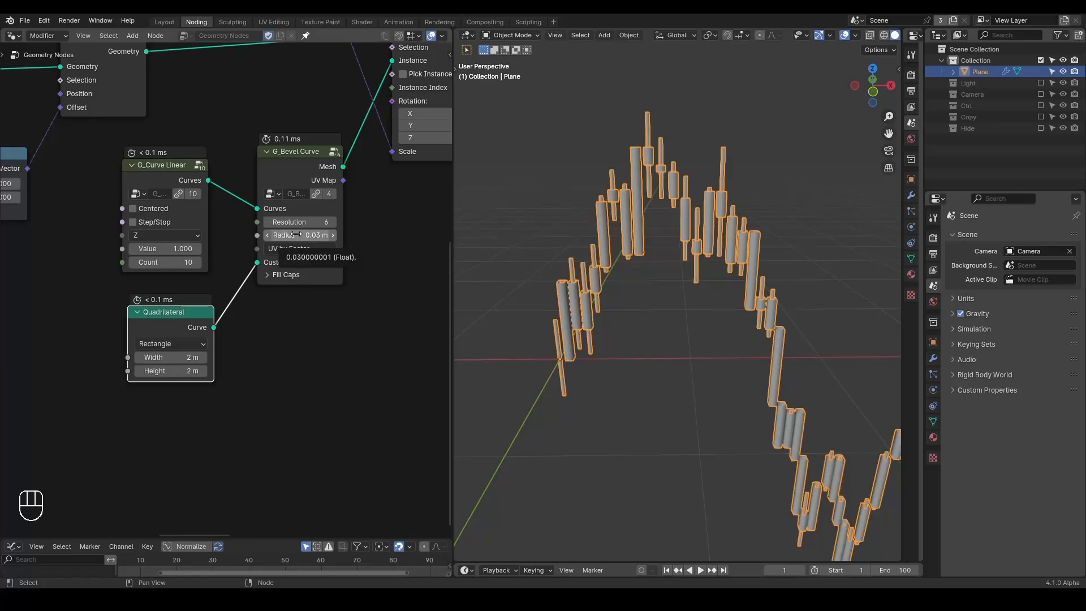
click(295, 234)
text(1)
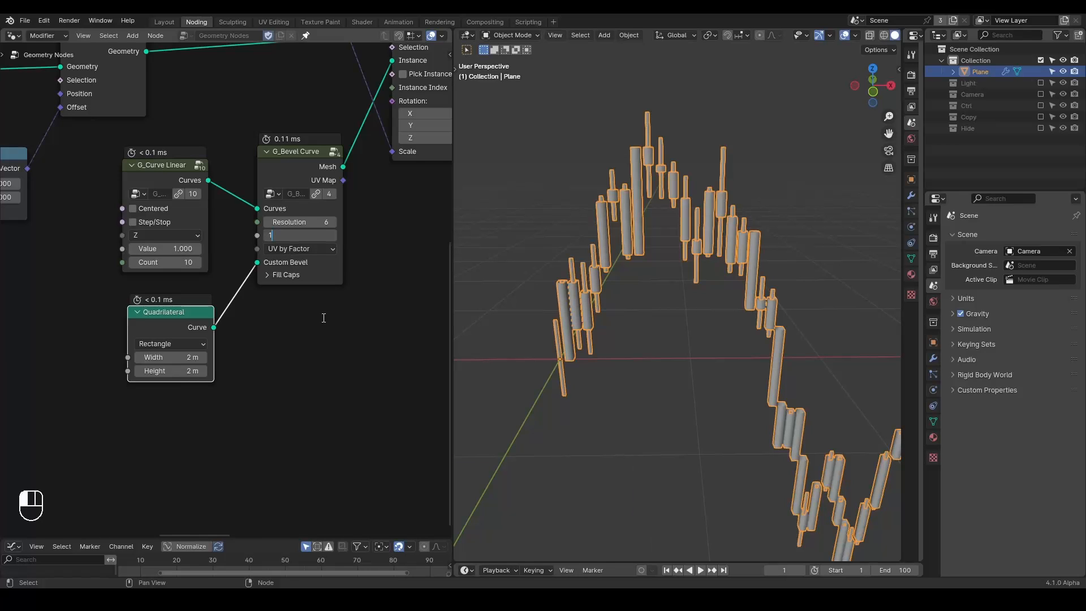
key(Return)
scroll(323, 317, down, 2)
mouse_move(227, 333)
shift+mouse_down()
mouse_move(187, 333)
mouse_move(237, 355)
mouse_move(221, 346)
shift+mouse_up()
Set the wick's G_Bevel Curve radius to 1 m and its Quadrilateral to 0.01 m wide and 0.03 m high.
middle_drag(345, 291, 4, 300)
click(363, 206)
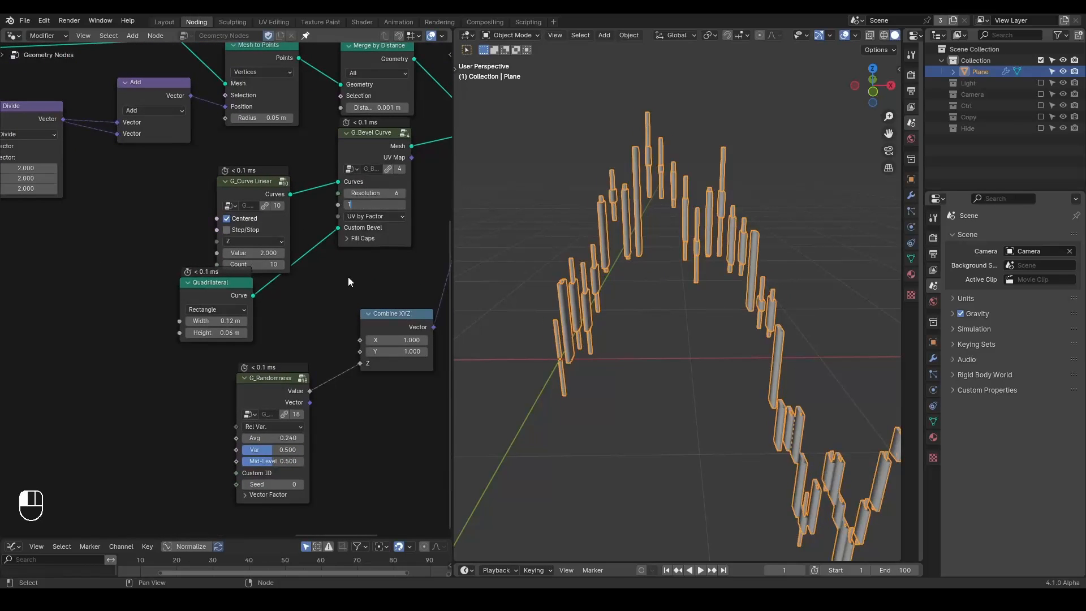
text(1)
key(Return)
shift+drag(222, 321, 213, 332)
Deselect the chart and examine its rectangular candle bodies and wicks from several angles.
click(845, 145)
shift+middle_drag(818, 280, 799, 321)
scroll(768, 236, down, 4)
scroll(701, 274, up, 3)
middle_drag(745, 291, 730, 270)
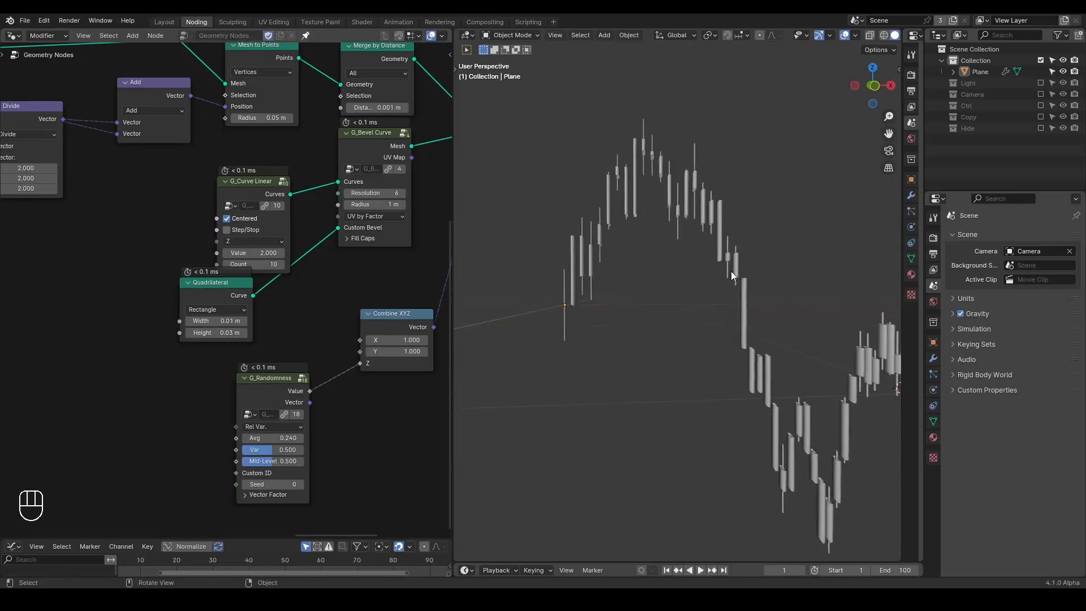
scroll(730, 266, up, 3)
middle_drag(718, 228, 777, 282)
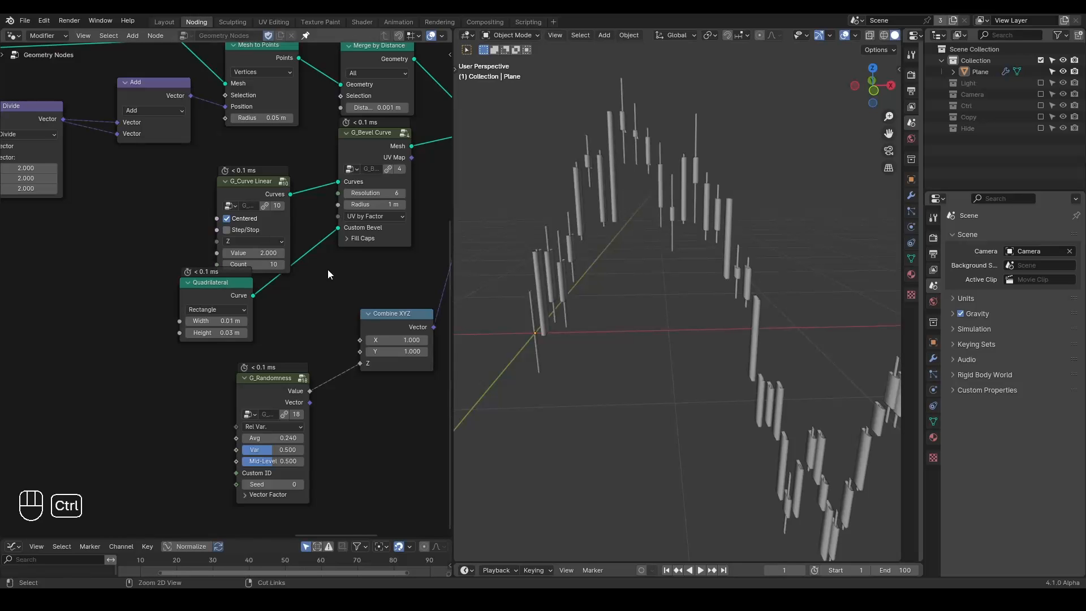
ctrl+middle_drag(328, 271, 338, 359)
key(ctrl+alt+shift+w)
key(ctrl+alt+shift+q)
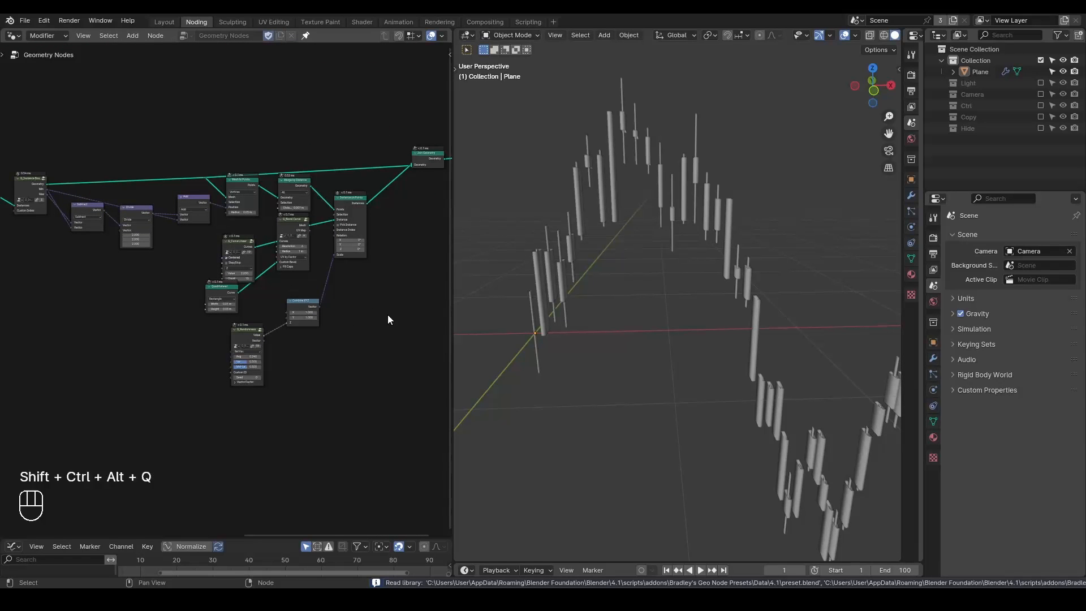
middle_drag(98, 292, 395, 318)
scroll(674, 252, up, 2)
scroll(656, 283, down, 1)
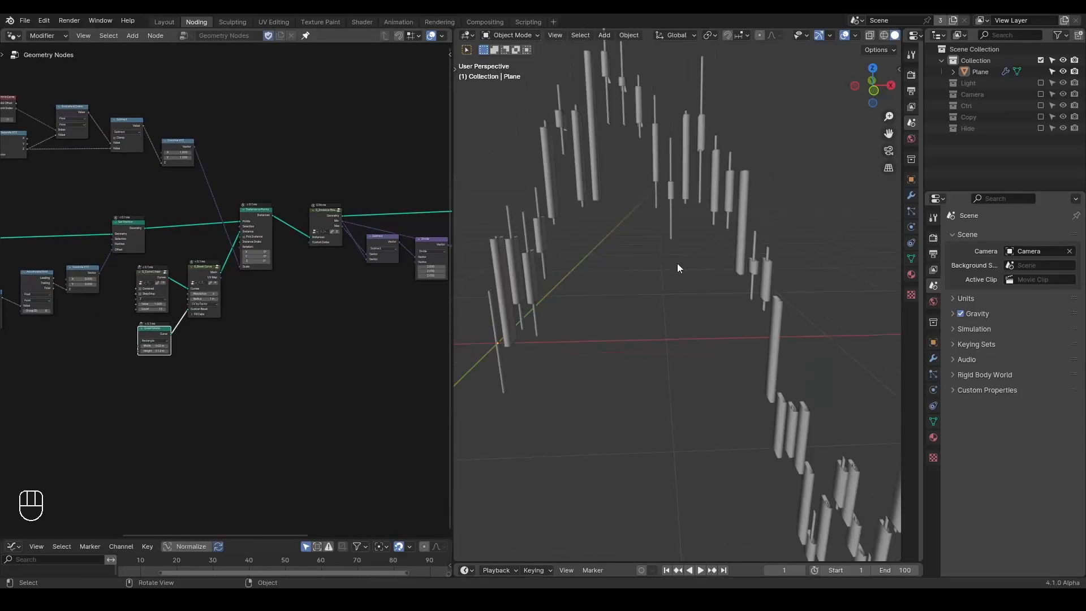
Draw an upward annotation arrow beside the rising candles and a downward arrow beside the falling candles.
mouse_move(561, 239)
mouse_down()
mouse_move(551, 266)
mouse_move(586, 270)
mouse_up()
mouse_move(807, 307)
mouse_down()
mouse_move(809, 373)
mouse_move(830, 336)
mouse_up()
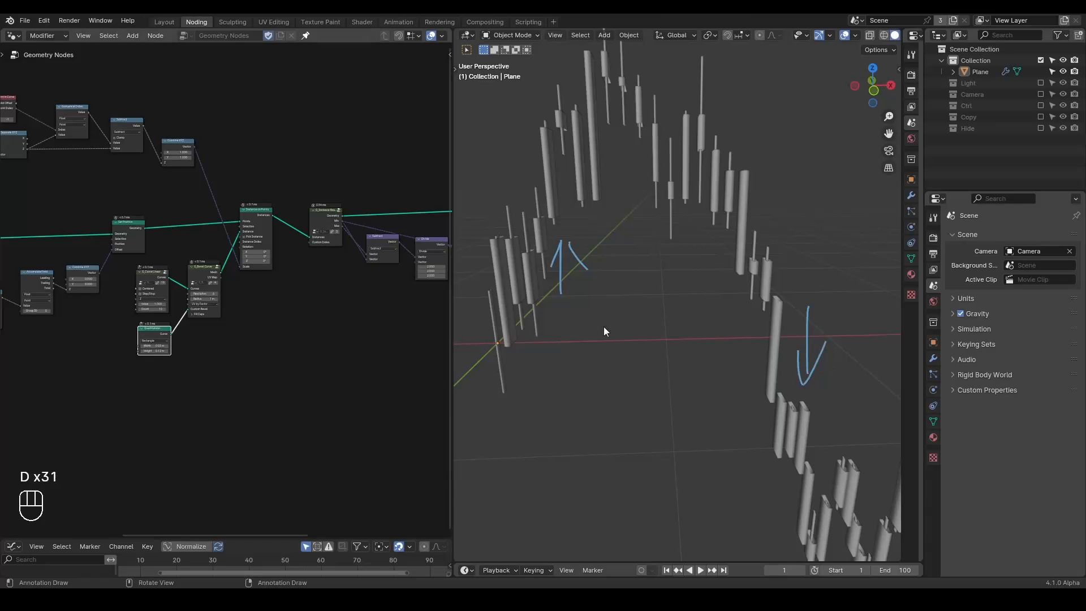
Insert a Store Named Attribute node between Set Position and the candle bodies' Instance on Points.
scroll(328, 325, up, 1)
scroll(257, 288, up, 1)
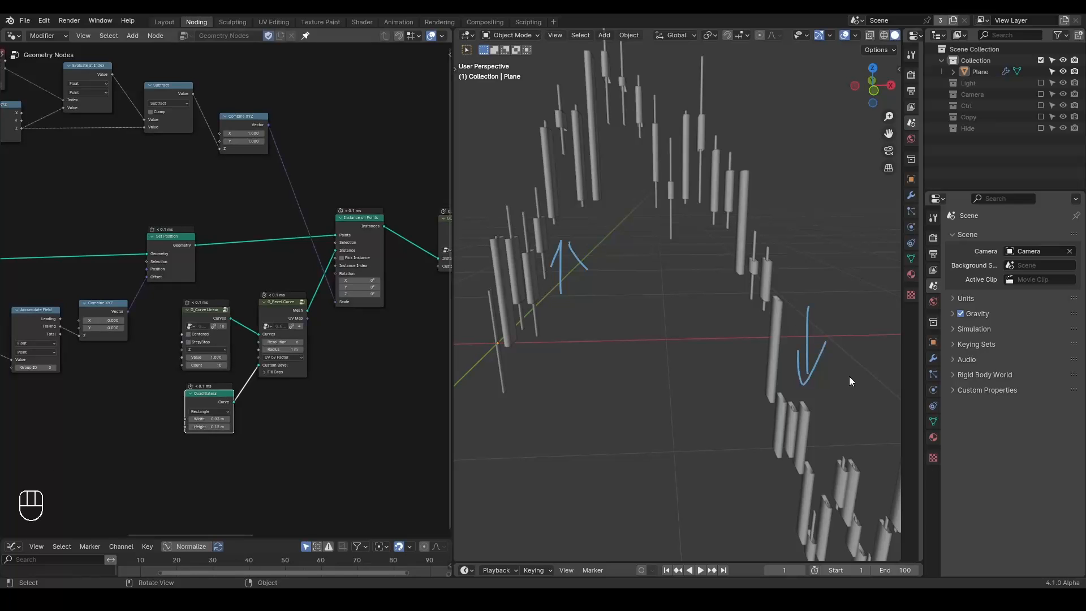
key(ctrl+a)
text(store na)
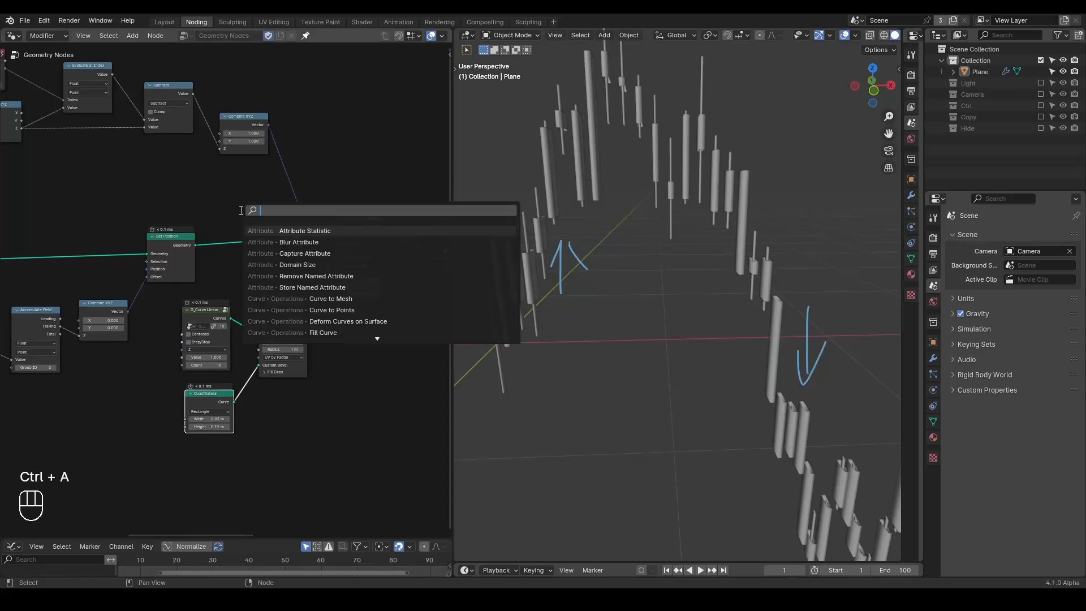
key(Return)
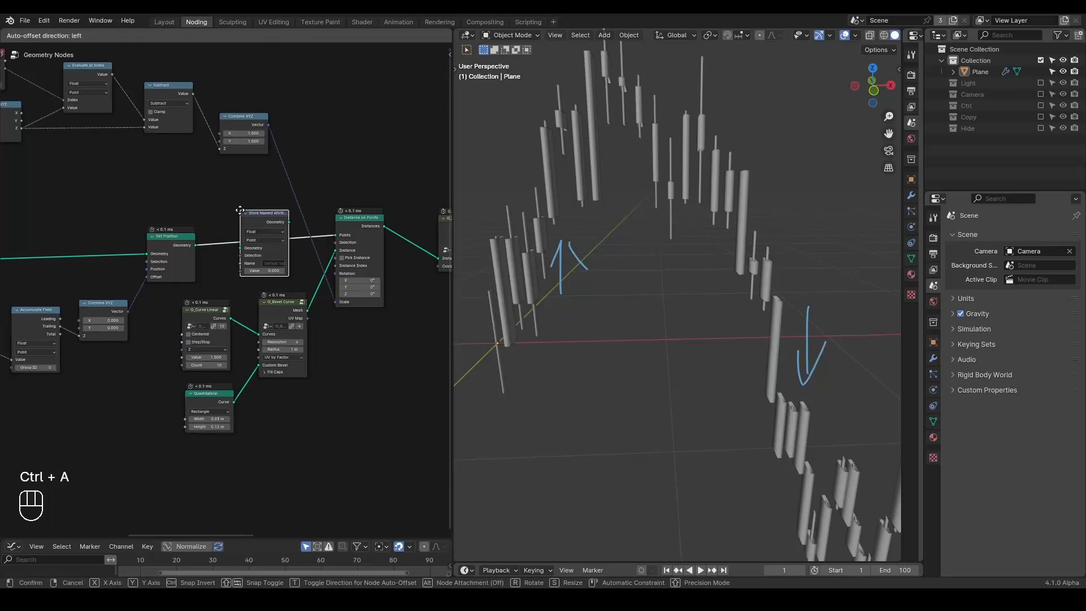
click(239, 210)
Connect the Subtract node's value to the Store Named Attribute's Value and name the attribute C.
scroll(227, 96, up, 2)
drag(203, 107, 274, 346)
click(306, 338)
text(C)
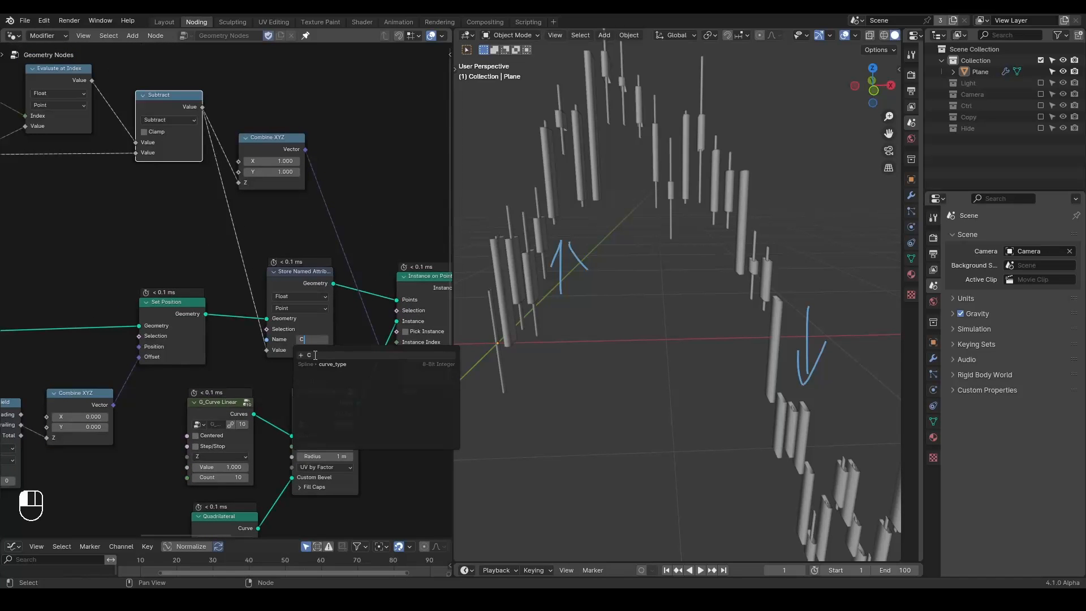
key(Return)
scroll(294, 342, down, 4)
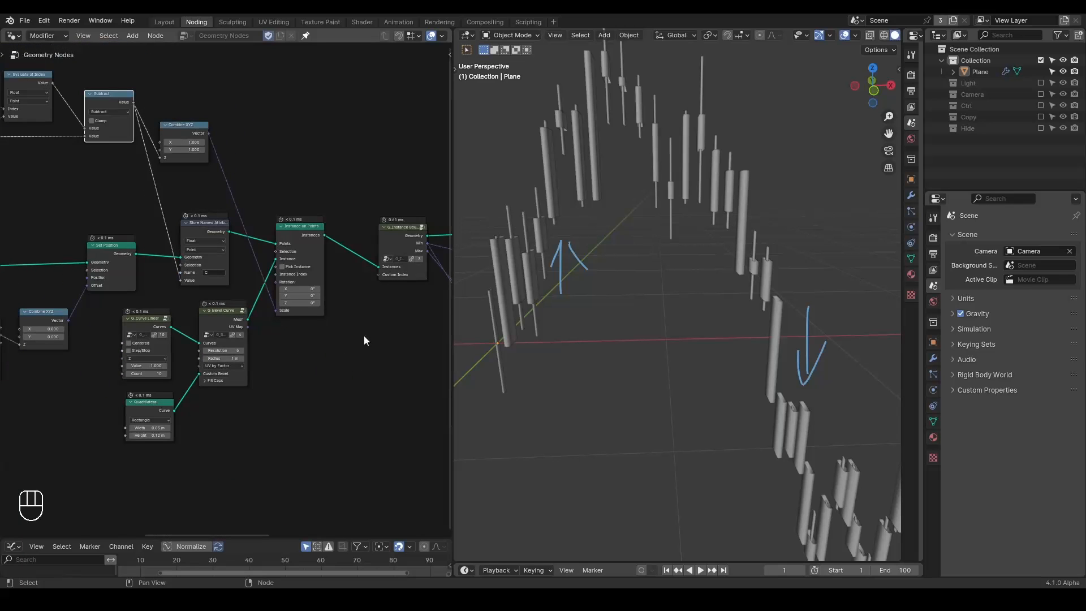
Widen the node editor and insert a Set Material node between Join Geometry and Group Output.
drag(453, 283, 602, 291)
middle_drag(510, 309, 326, 287)
drag(335, 175, 443, 175)
key(ctrl+a)
text(set)
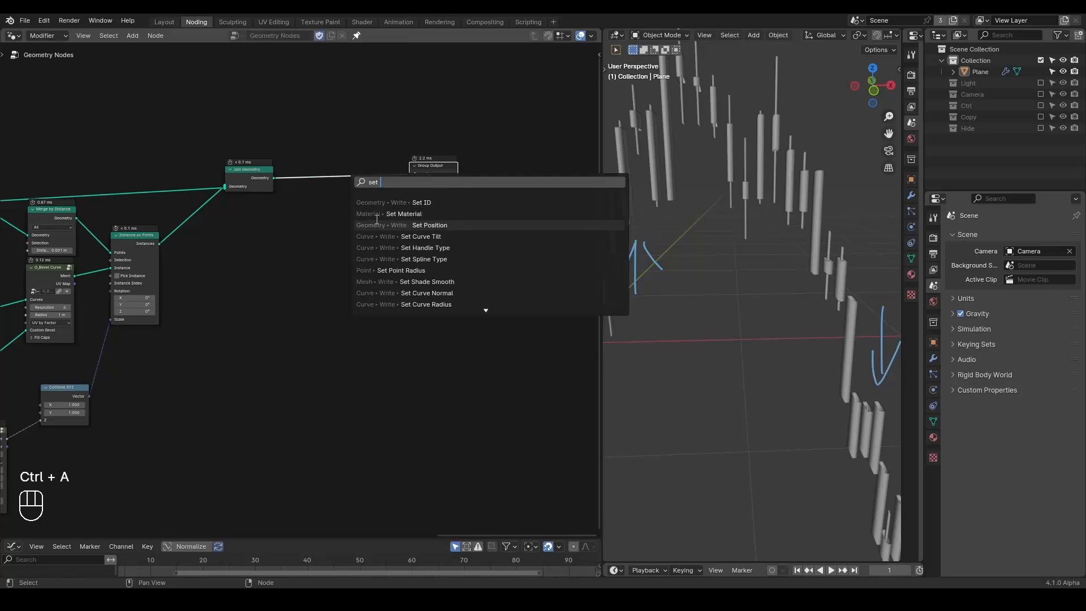
click(396, 214)
click(324, 167)
scroll(405, 286, up, 2)
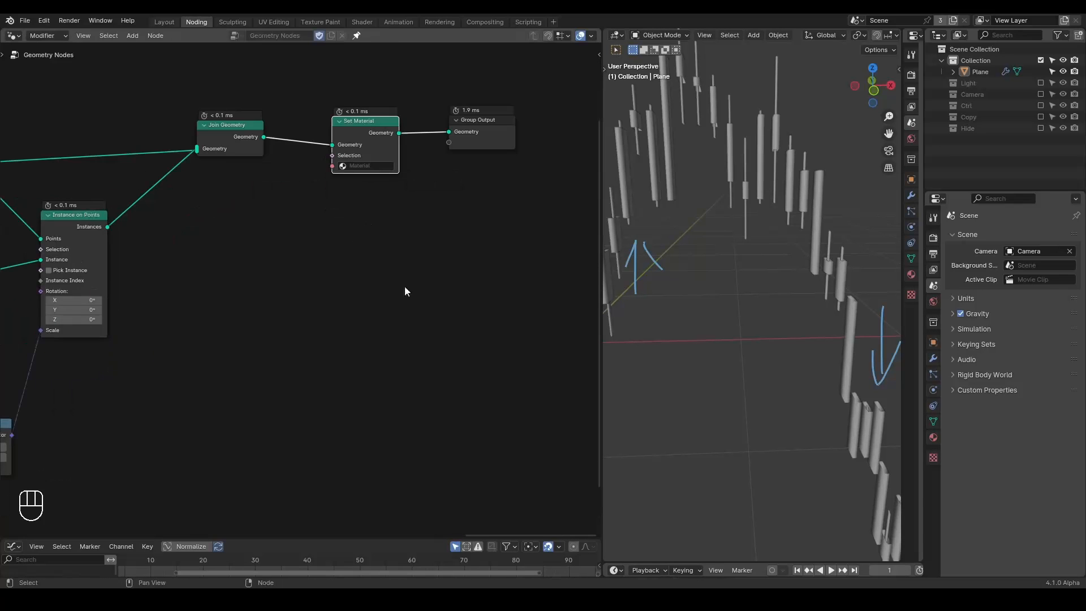
Create a new material on the Plane object and assign it in the Set Material node.
click(933, 437)
click(983, 283)
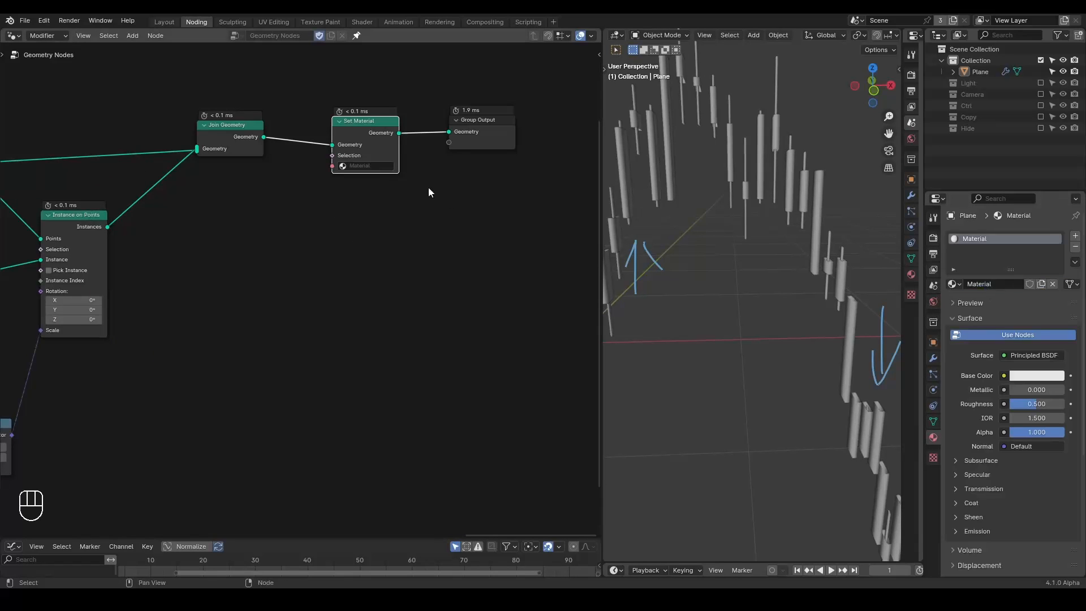
click(366, 168)
click(372, 180)
Split the geometry node editor horizontally and turn the lower half into a Shader Editor.
drag(2, 533, 3, 226)
click(14, 232)
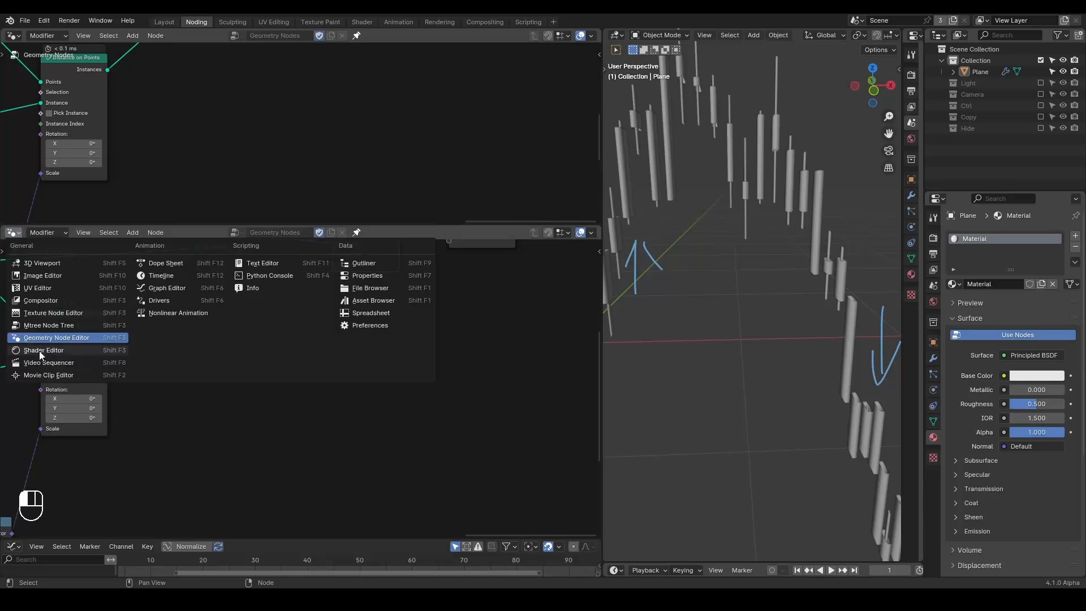
click(23, 353)
key(Home)
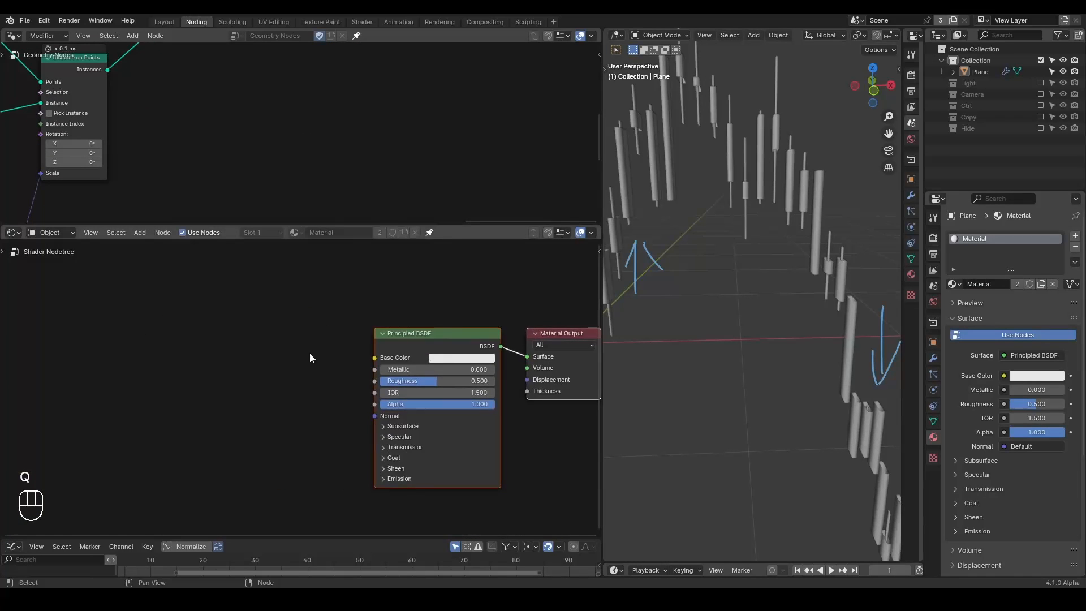
Add an Attribute node named C to the material and feed its Color directly into the Material Output's Surface.
key(ctrl+a)
text(attr)
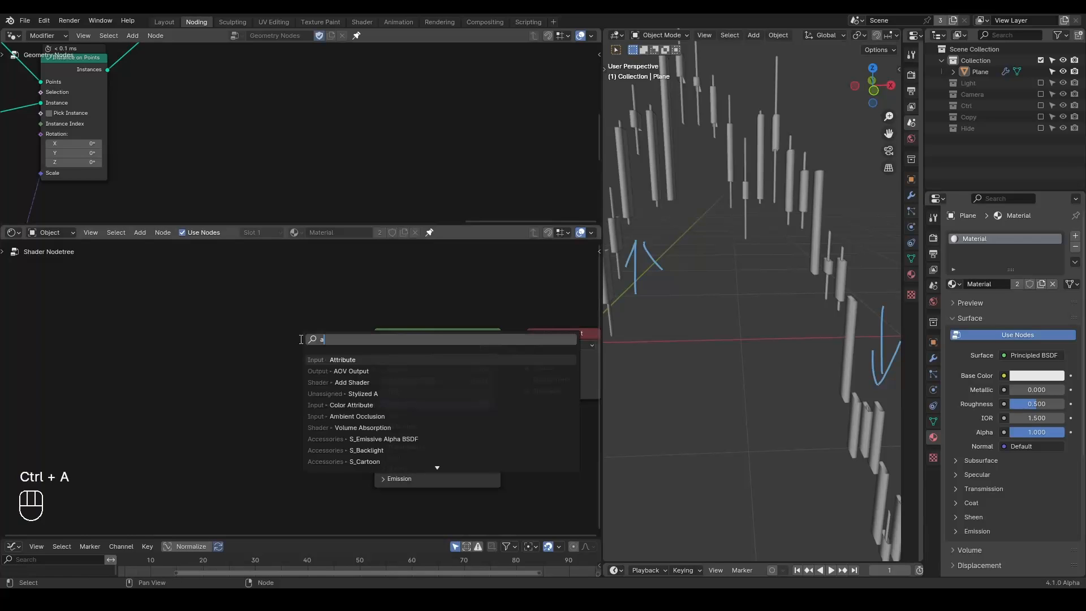
key(Return)
click(223, 315)
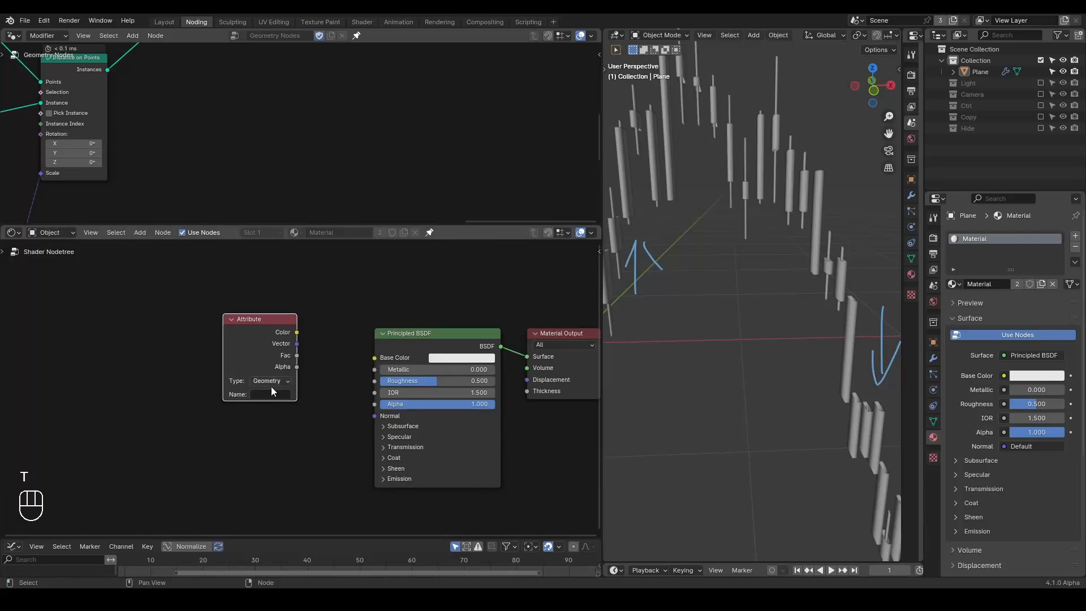
ctrl+shift+click(263, 323)
Switch the viewport to Material Preview and erase the two annotation arrows.
key(z)
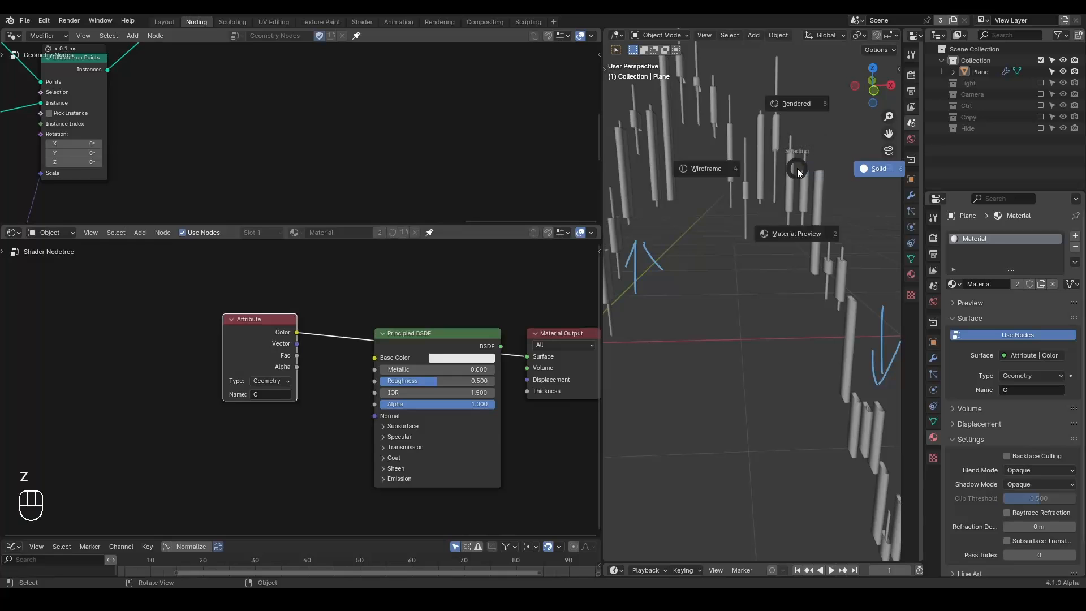
click(811, 236)
scroll(809, 266, down, 4)
shift+middle_drag(809, 266, 775, 234)
key(d)
right_drag(699, 191, 776, 336)
scroll(764, 292, up, 3)
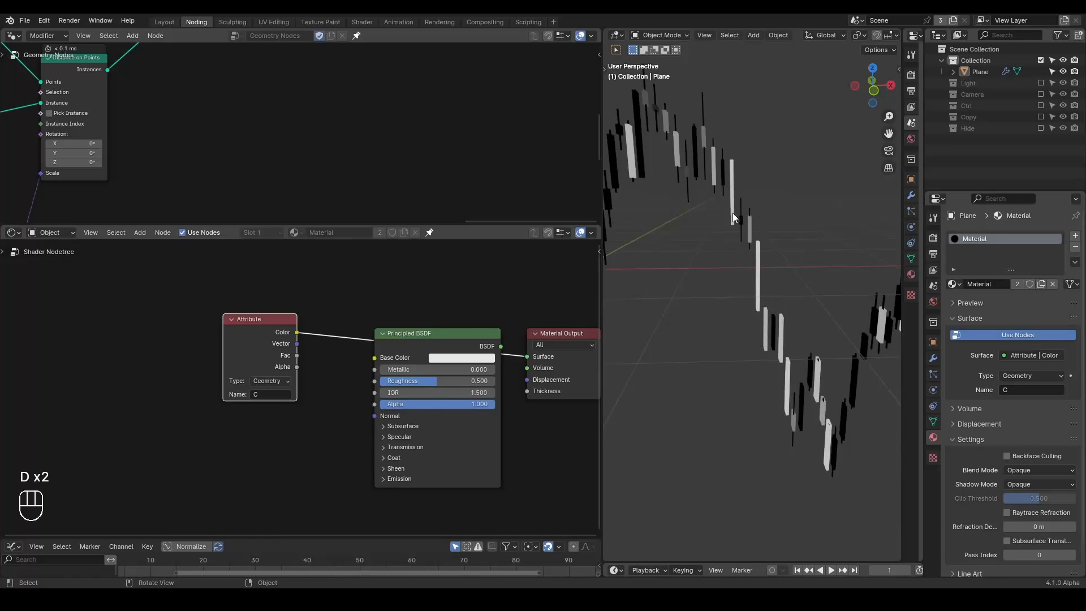
Circle a grey candle near the chart's peak with a freehand annotation.
key(d)
drag(693, 121, 714, 115)
Add a Greater Than math node after the Attribute's Color and feed its value into the material's Surface.
mouse_move(285, 335)
mouse_down()
mouse_move(140, 346)
mouse_move(224, 391)
mouse_up()
text(greater)
key(Return)
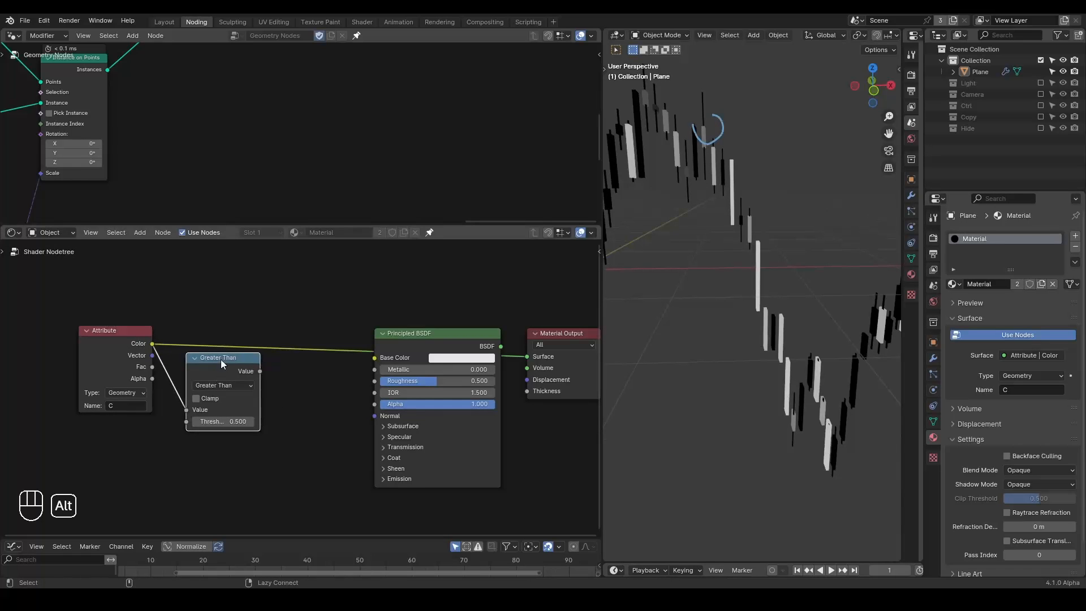
click(241, 399)
Set the Greater Than threshold to 0 and erase the annotation circle.
click(231, 389)
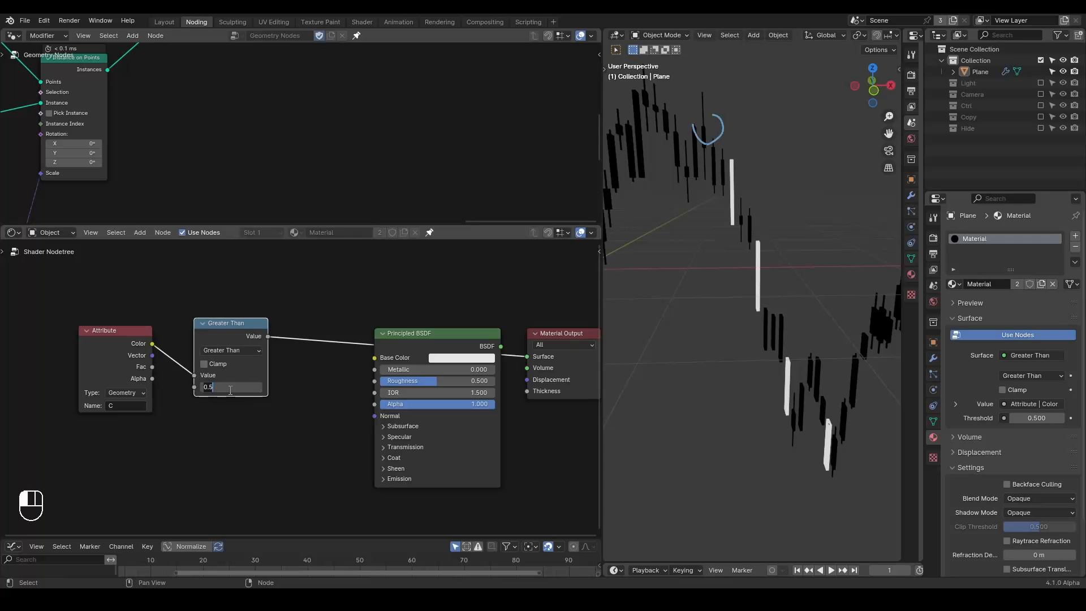
text(0)
key(Return)
middle_drag(690, 216, 727, 230)
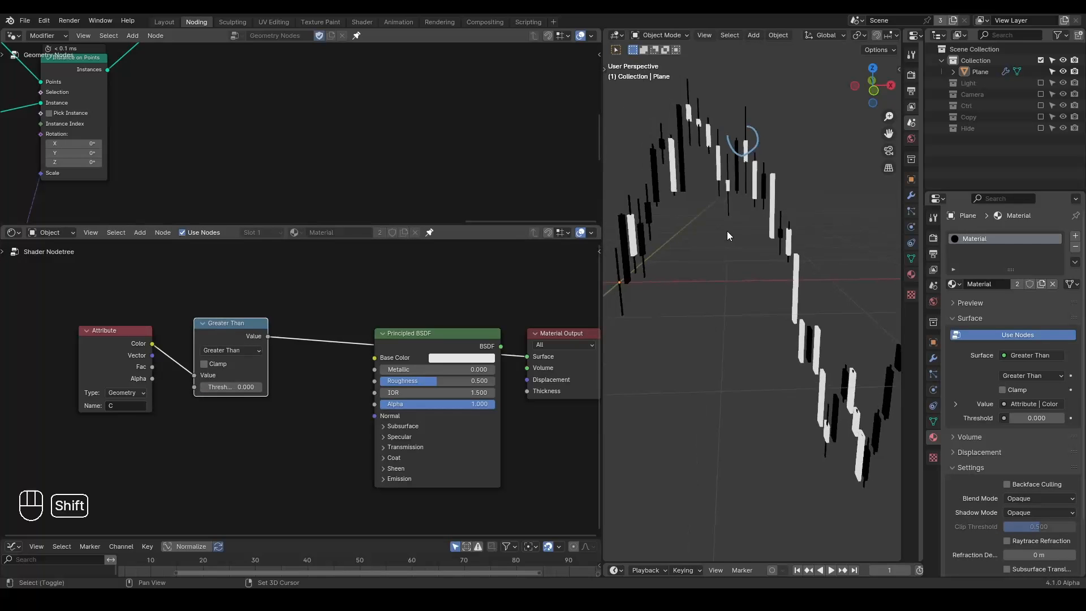
key(d)
mouse_move(726, 136)
right_down()
mouse_move(741, 177)
mouse_move(741, 137)
right_up()
Add a Mix node set to Color, drive its Factor with the Greater Than value and feed its Result into the Surface.
drag(268, 336, 314, 380)
text(mix)
key(Return)
click(294, 368)
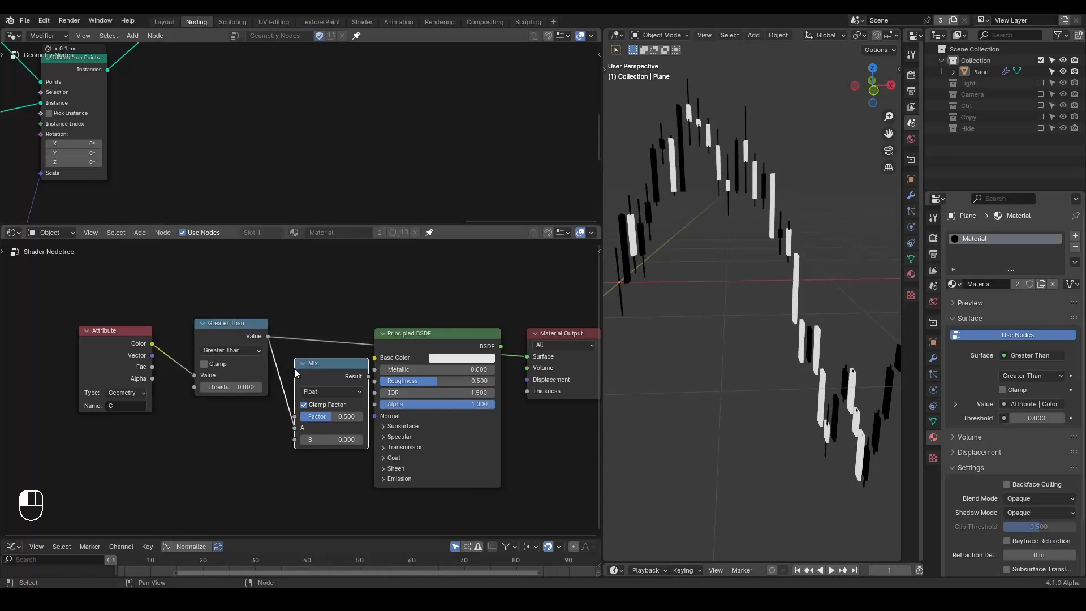
click(330, 388)
click(328, 441)
drag(323, 378, 300, 326)
drag(409, 355, 419, 427)
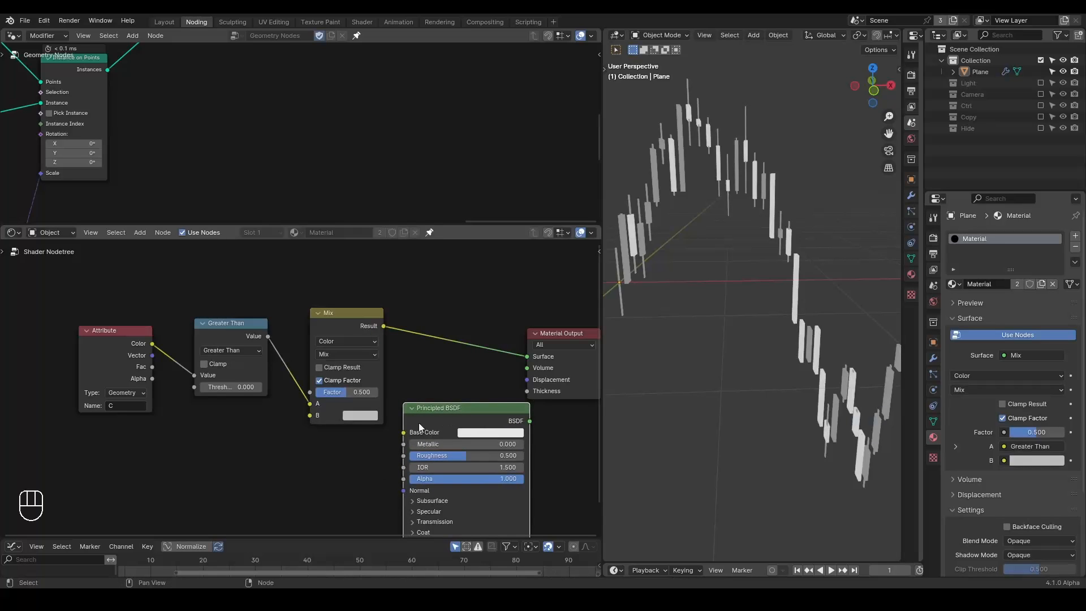
drag(310, 403, 310, 392)
Set the Mix node's color A to bright red and color B to bright green with a hue of about 0.33.
click(359, 404)
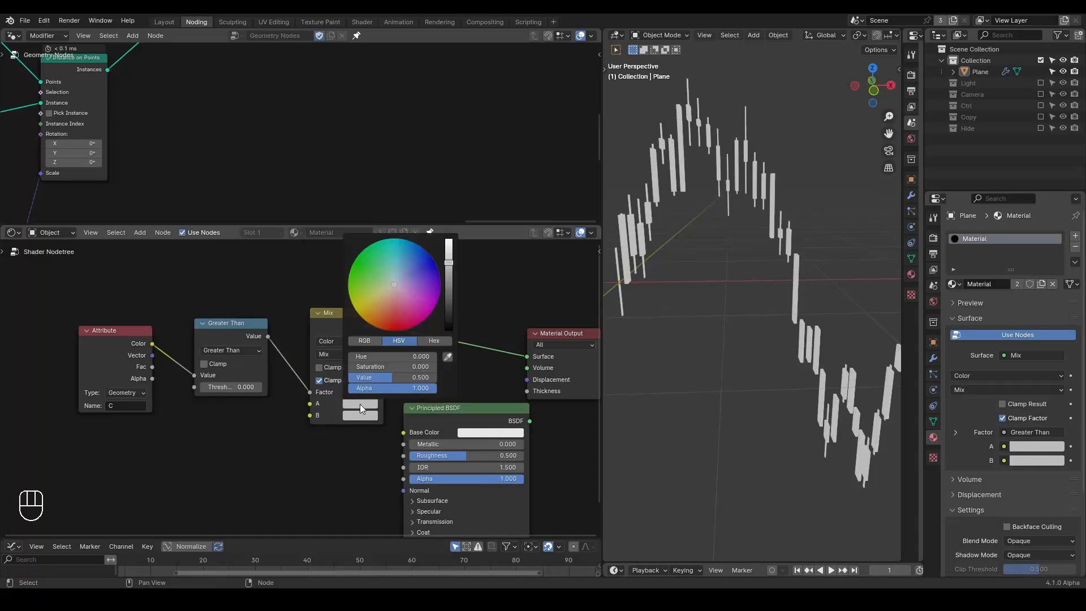
click(383, 327)
drag(449, 262, 448, 237)
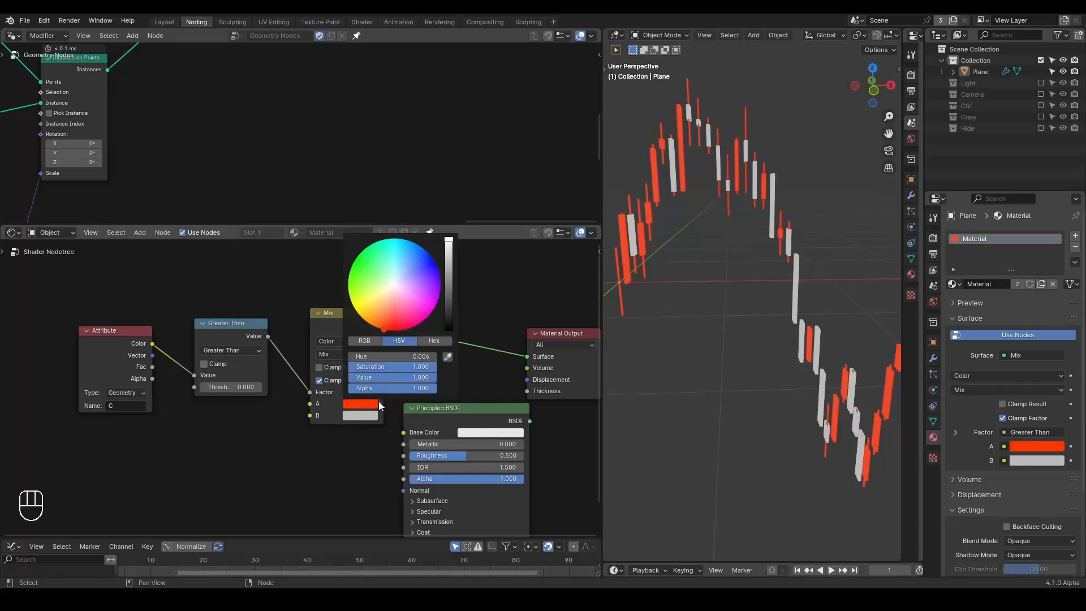
click(365, 413)
drag(410, 303, 351, 279)
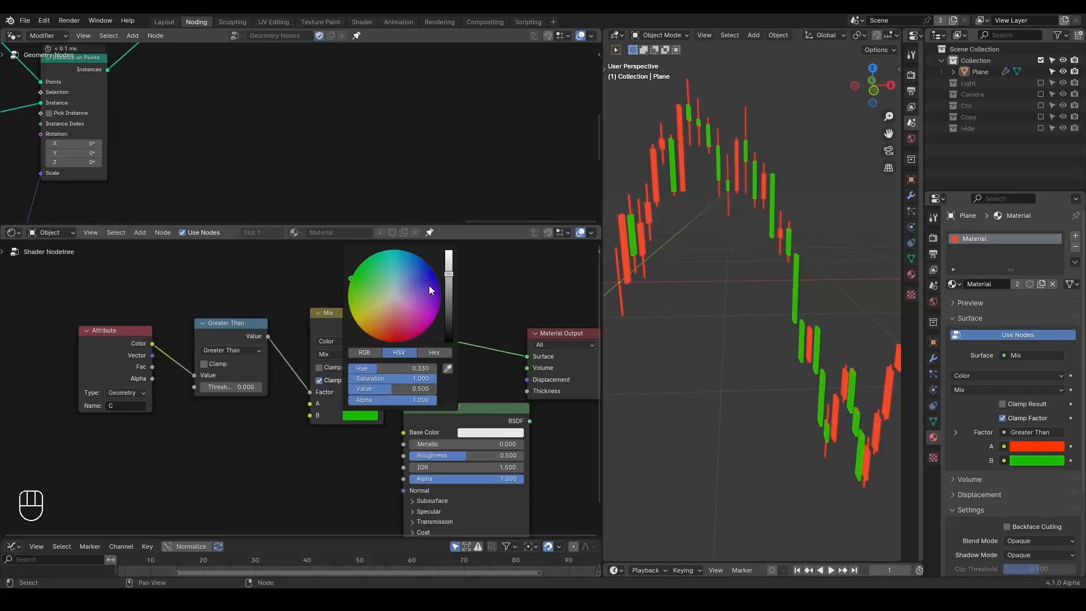
Mark the falling candles with a downward annotation arrow and the rising candles with an upward one.
middle_drag(710, 261, 677, 236)
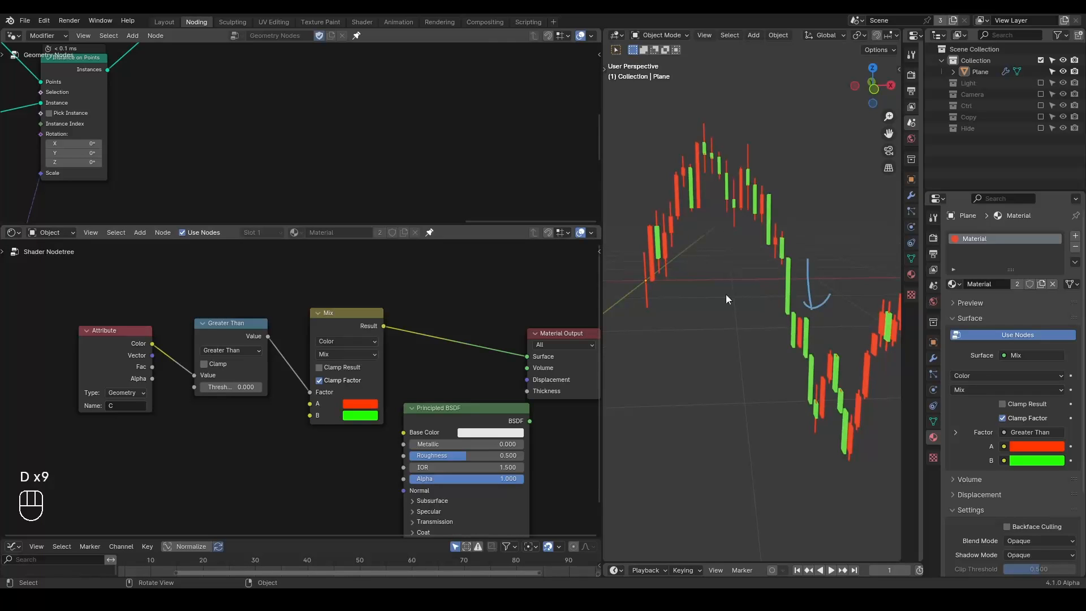
mouse_move(689, 260)
mouse_down()
mouse_move(687, 222)
mouse_move(701, 243)
mouse_up()
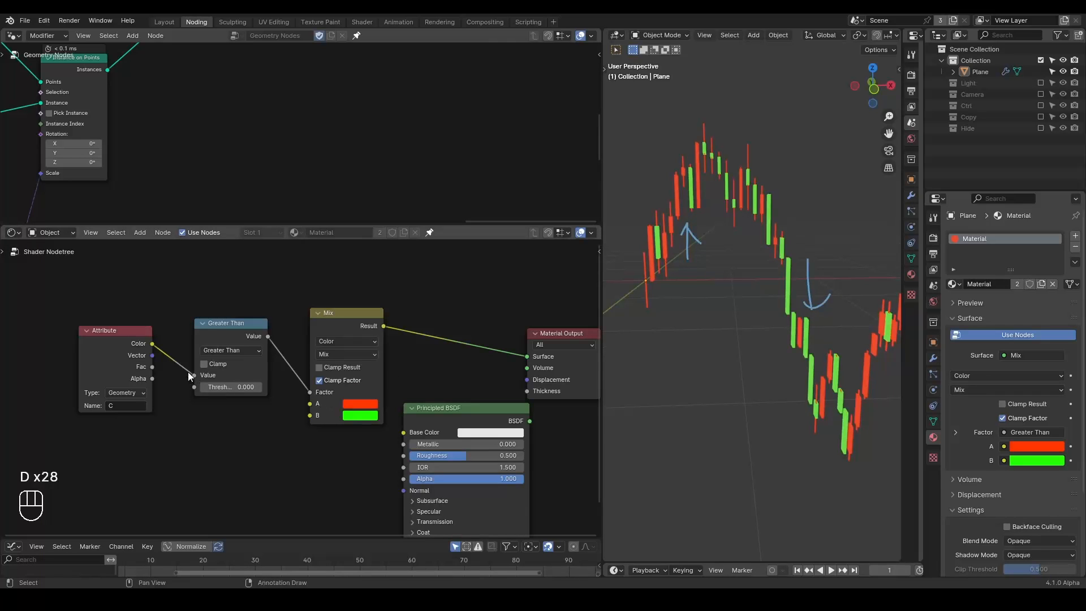
Change the Greater Than math node's operation to Less Than to swap the candle colors.
click(233, 351)
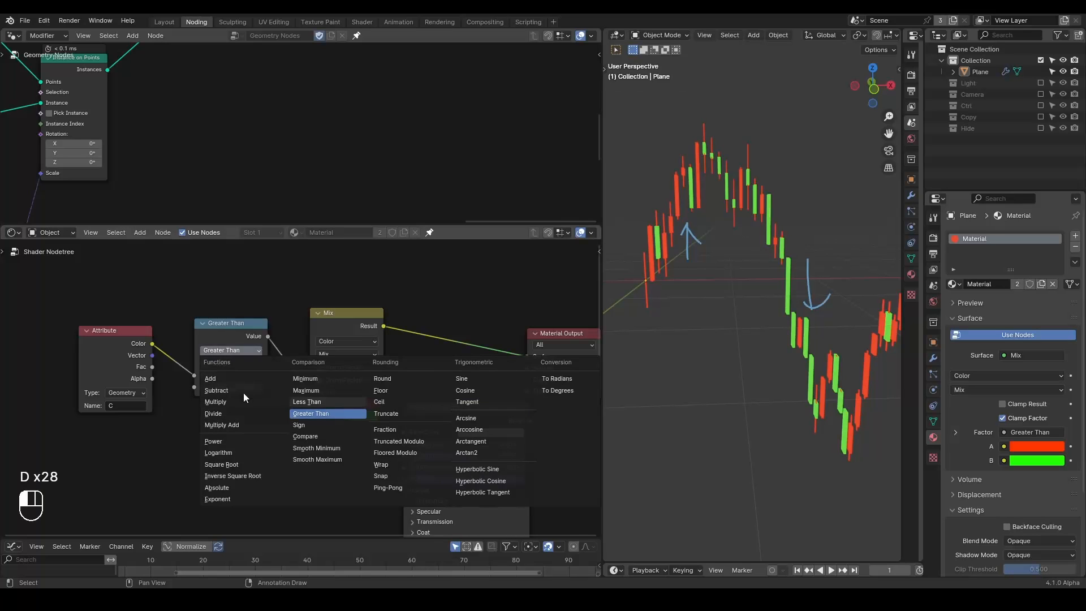
click(315, 402)
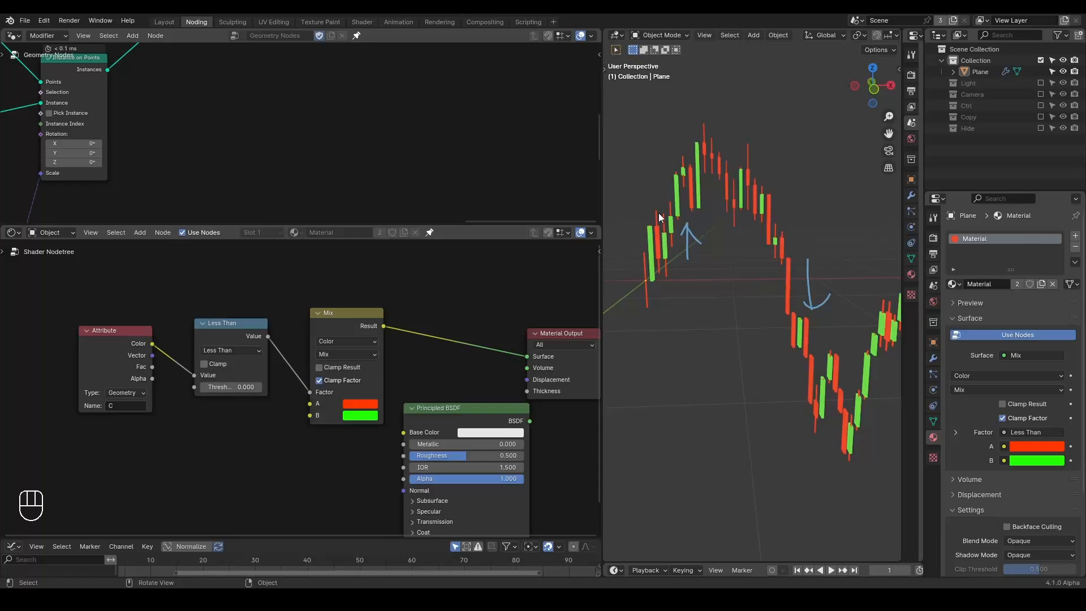
middle_drag(780, 248, 777, 256)
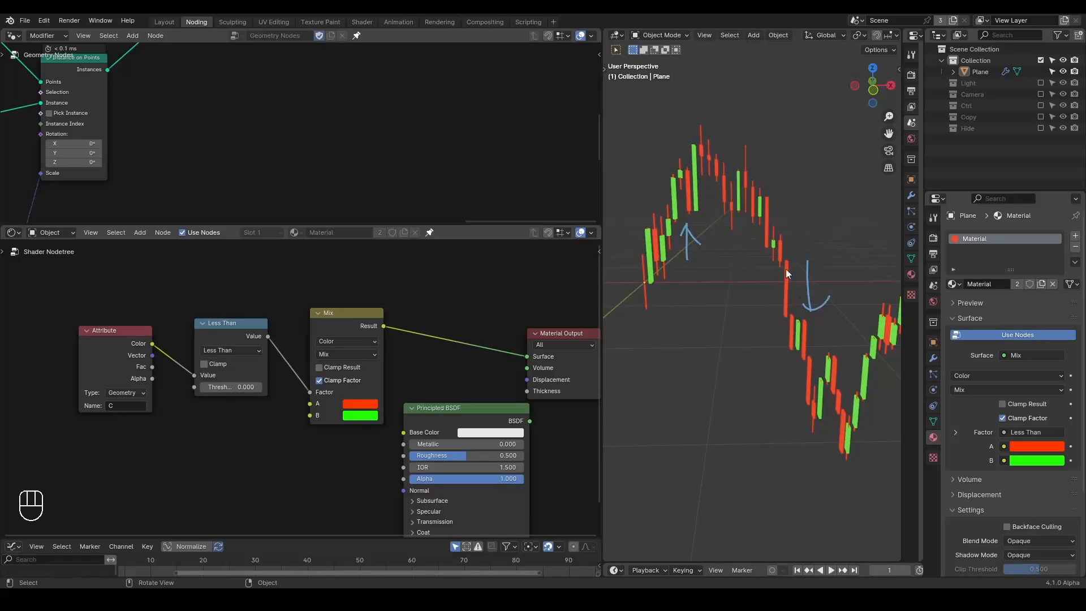
Enlarge the geometry node editor by shrinking the shader editor beneath it.
middle_drag(321, 113, 414, 176)
drag(331, 226, 331, 432)
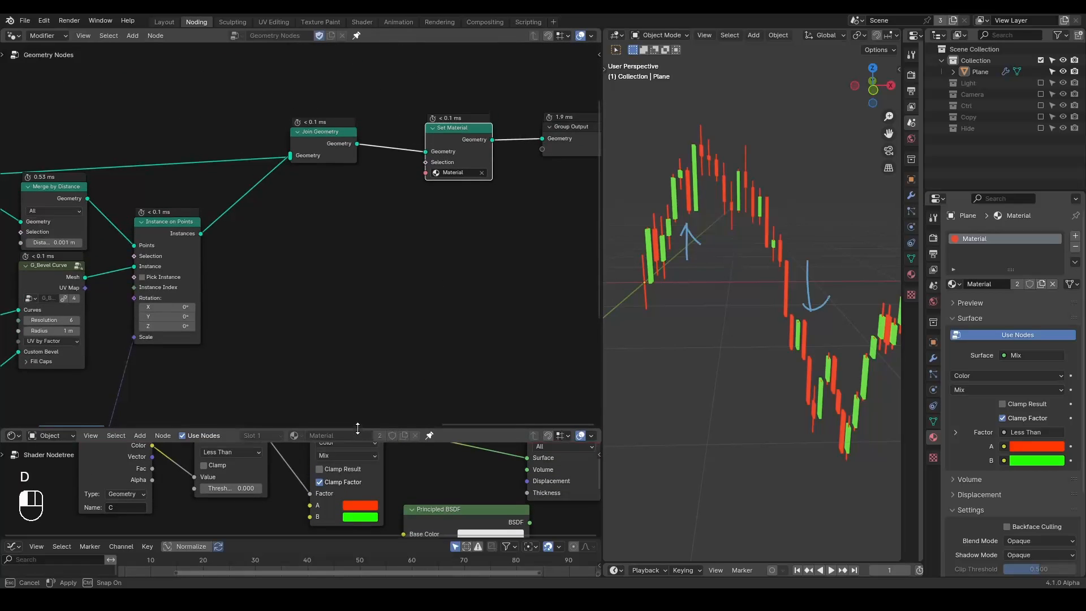
middle_drag(218, 301, 512, 284)
middle_drag(268, 251, 337, 234)
scroll(315, 237, down, 2)
middle_drag(426, 178, 412, 207)
Preview the wick's Merge by Distance points in a Viewer node, with a Named Attribute node reading C as the value.
ctrl+shift+click(414, 205)
drag(488, 205, 512, 105)
key(ctrl+a)
text(nam)
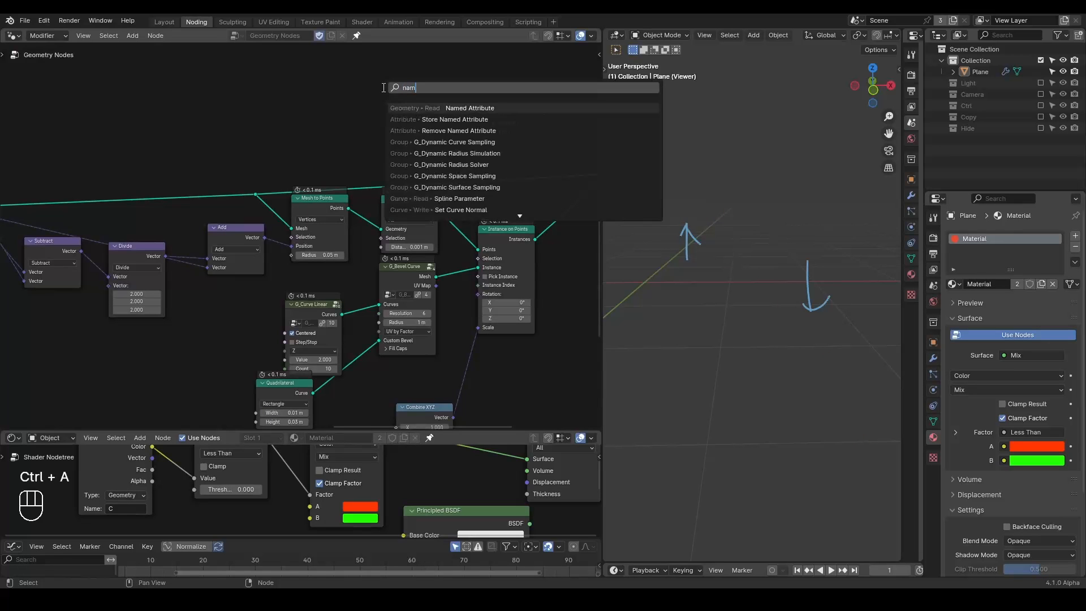
key(Return)
click(383, 88)
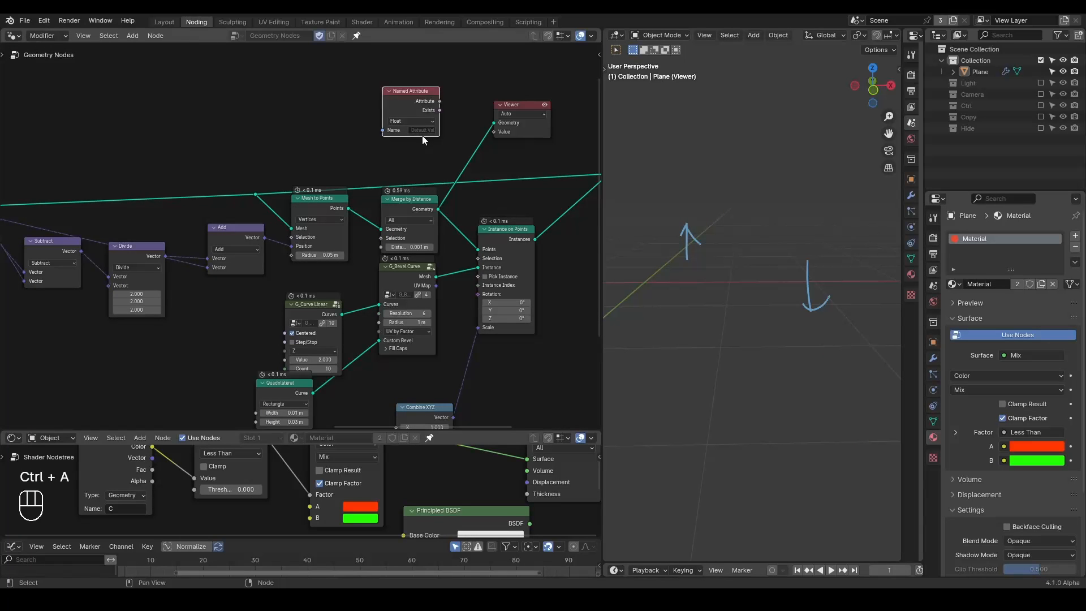
click(418, 130)
text(C)
click(423, 143)
ctrl+shift+click(432, 97)
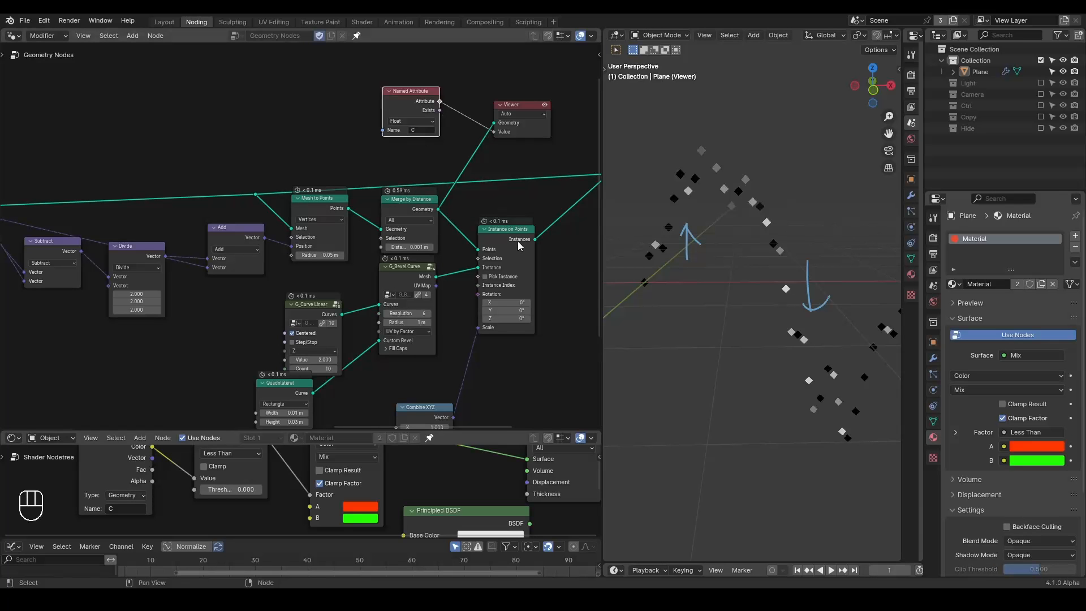
Delete the Viewer node and the Named Attribute node.
middle_drag(509, 247, 444, 221)
middle_drag(447, 260, 403, 259)
drag(417, 62, 289, 116)
key(x)
Insert a Realize Instances node between the wick's Instance on Points and Join Geometry.
key(ctrl+a)
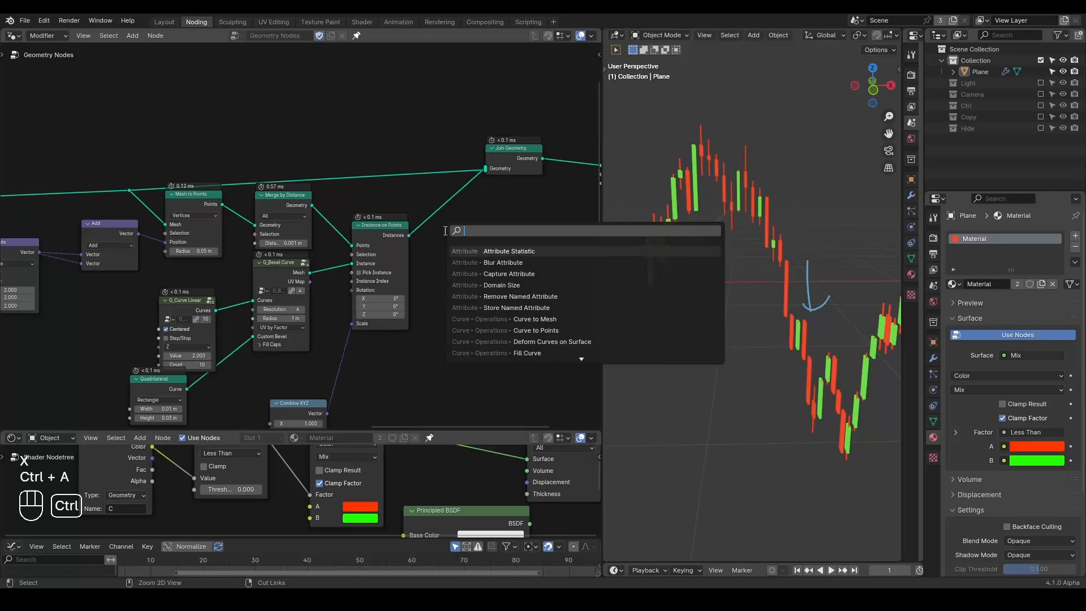
text(realize)
key(Return)
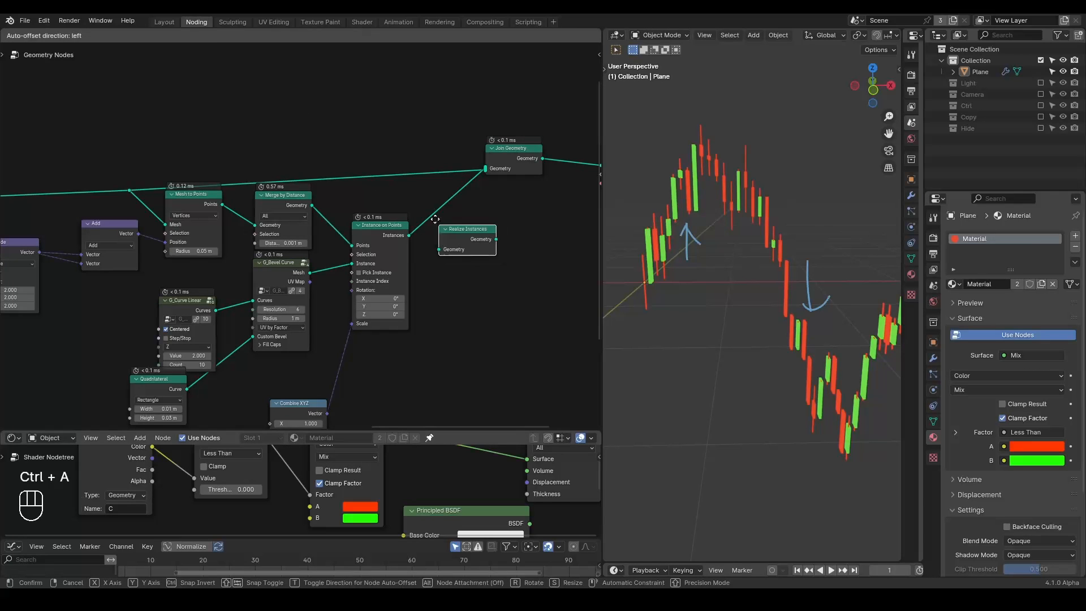
click(397, 202)
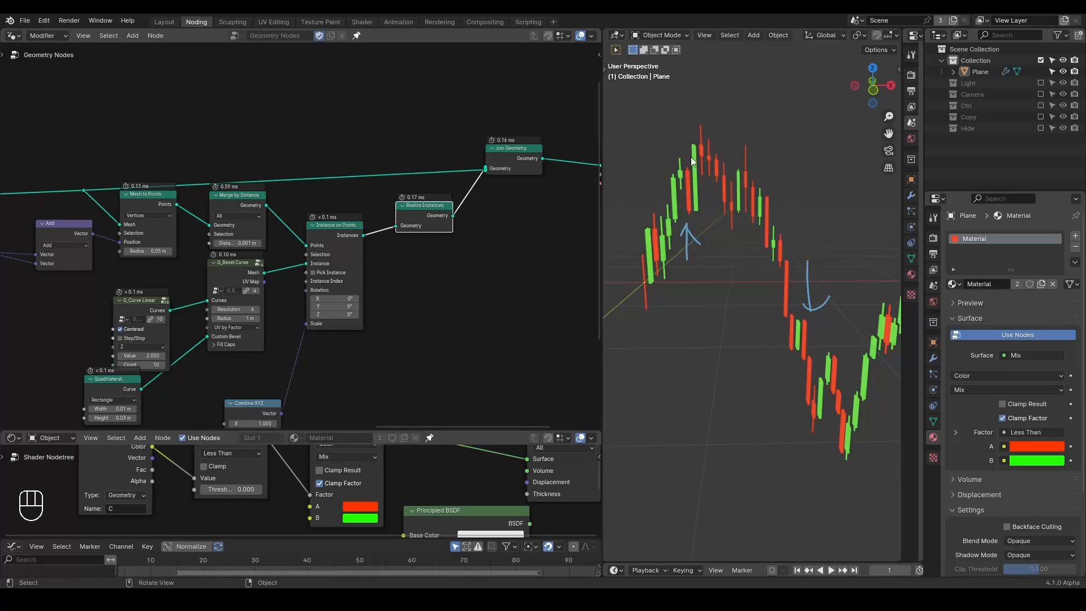
Erase the annotation arrows drawn beside the candles in the 3D viewport.
mouse_move(693, 193)
right_down()
mouse_move(787, 232)
mouse_move(823, 308)
right_up()
scroll(823, 308, down, 2)
mouse_move(825, 324)
shift+middle_down()
mouse_move(786, 304)
mouse_move(808, 347)
mouse_move(879, 334)
shift+middle_up()
scroll(829, 326, down, 2)
scroll(822, 344, up, 1)
scroll(822, 343, up, 2)
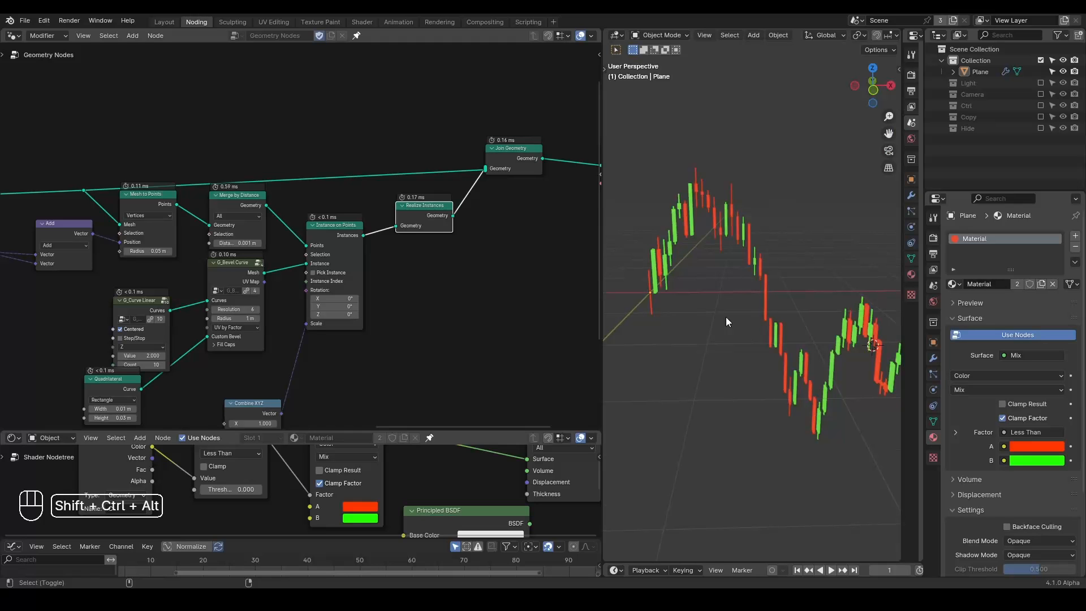
key(shift+ctrl+alt+q)
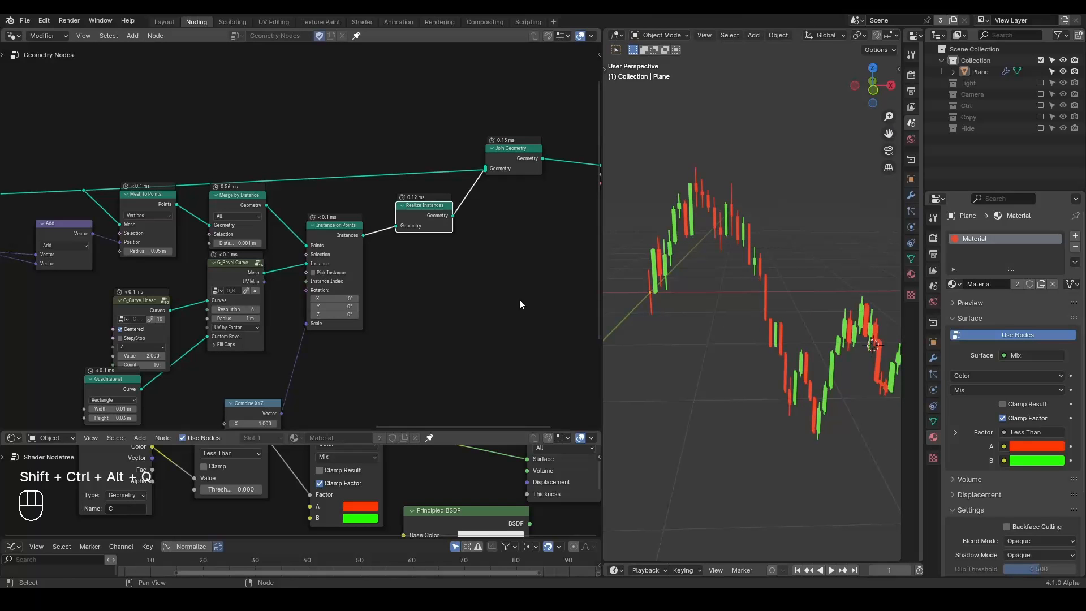
Move the height-difference nodes away from Combine XYZ and route the Subtract output's two links through a reroute point.
ctrl+middle_drag(269, 135, 246, 223)
middle_drag(116, 214, 505, 212)
scroll(358, 232, up, 2)
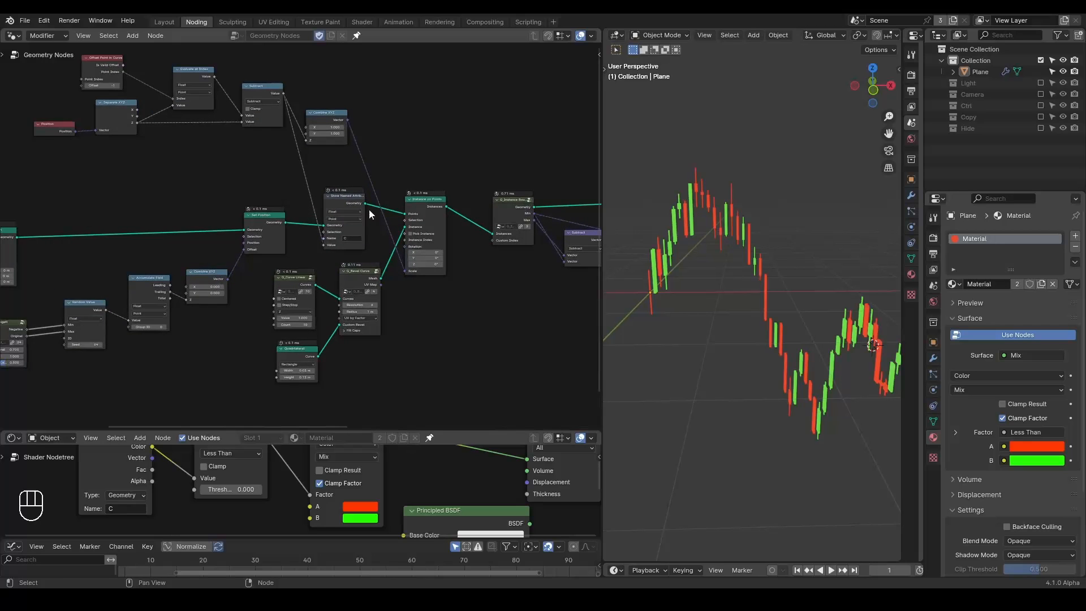
middle_drag(212, 170, 324, 214)
drag(387, 82, 123, 222)
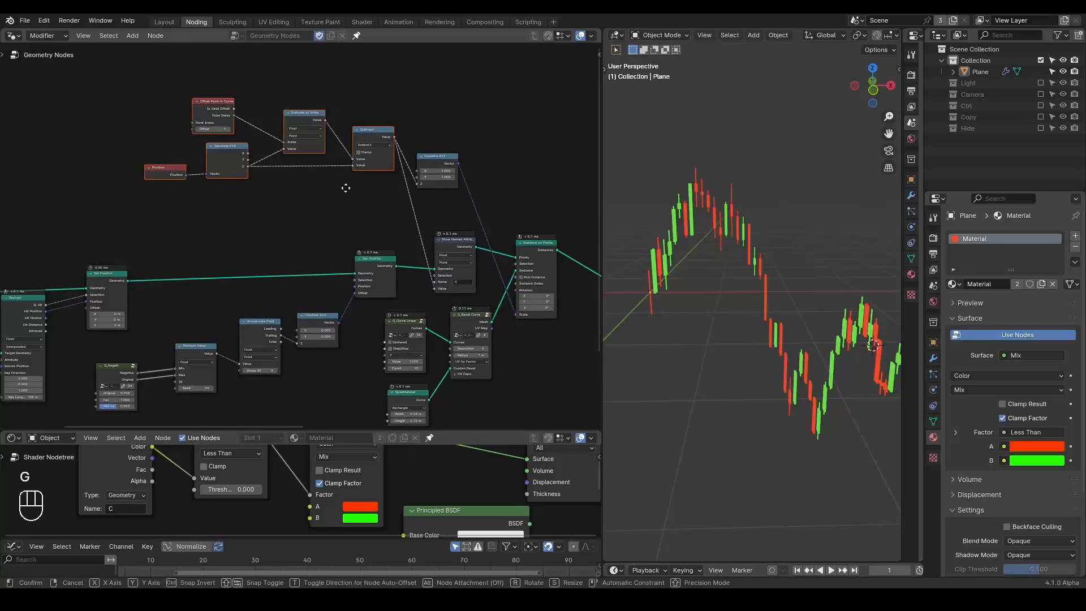
key(g)
click(239, 208)
key(g)
click(384, 217)
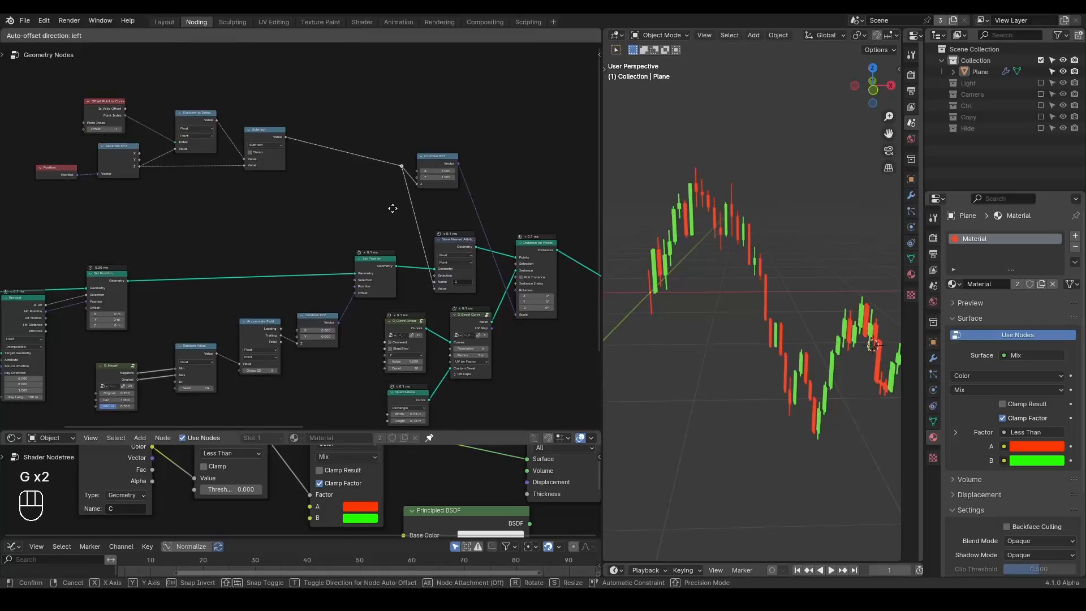
Duplicate the Subtract node as a Multiply node and insert it between Subtract and the reroute point.
scroll(369, 218, up, 3)
click(238, 76)
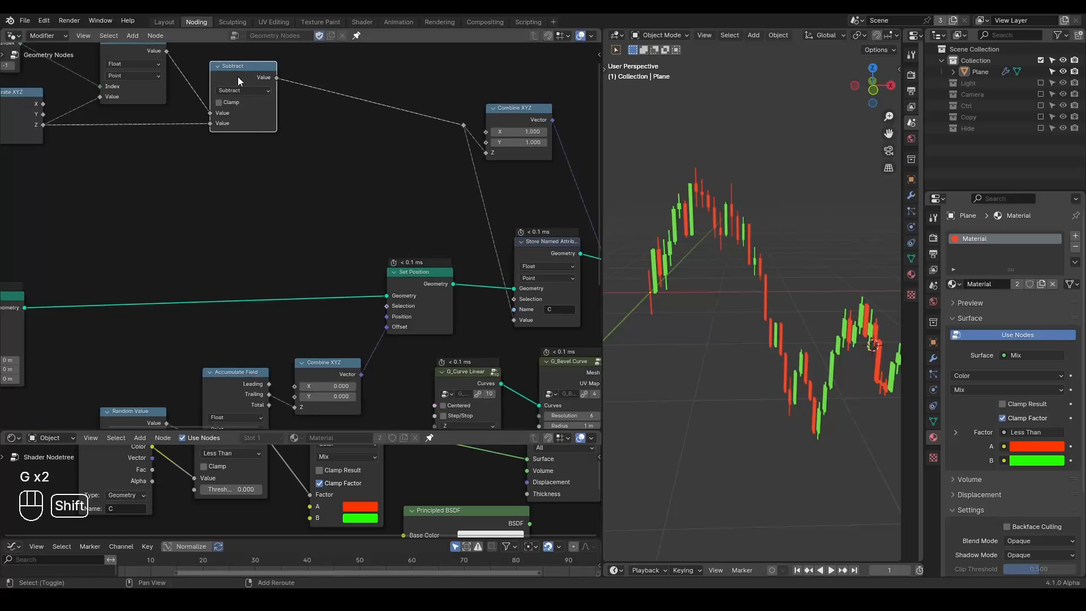
key(shift+d)
click(346, 143)
click(351, 157)
click(357, 204)
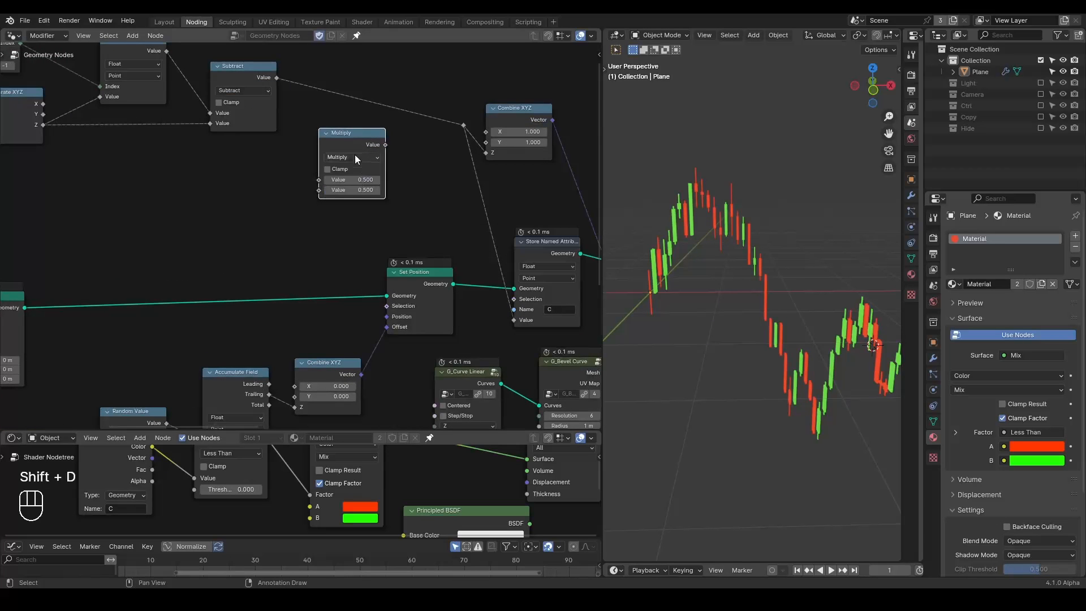
drag(354, 154, 378, 92)
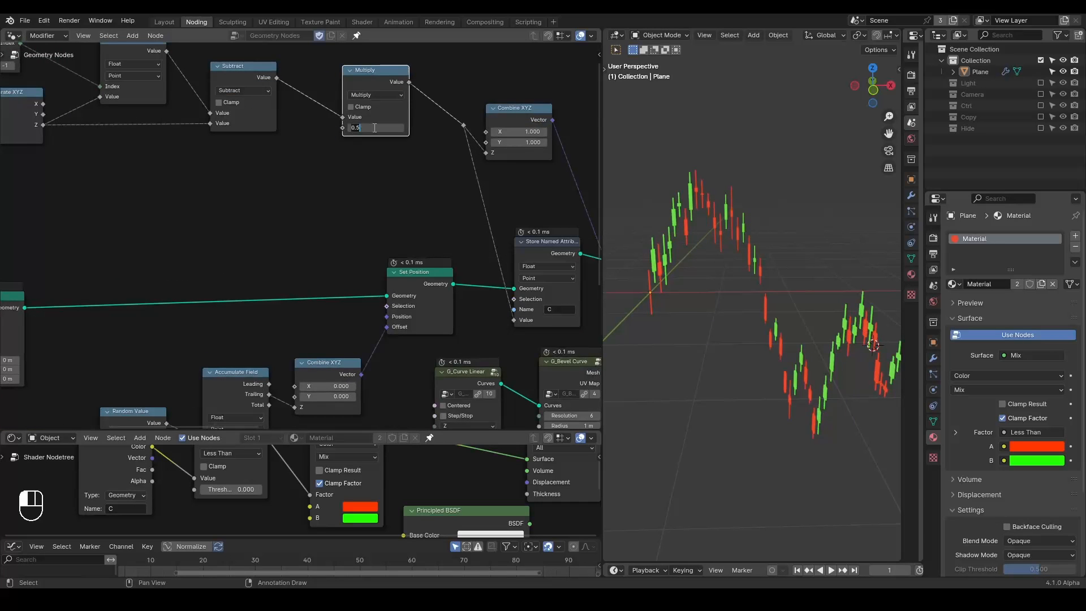
Test the candle-height Multiply factor at 0 and raise it to 1.000.
key(Return)
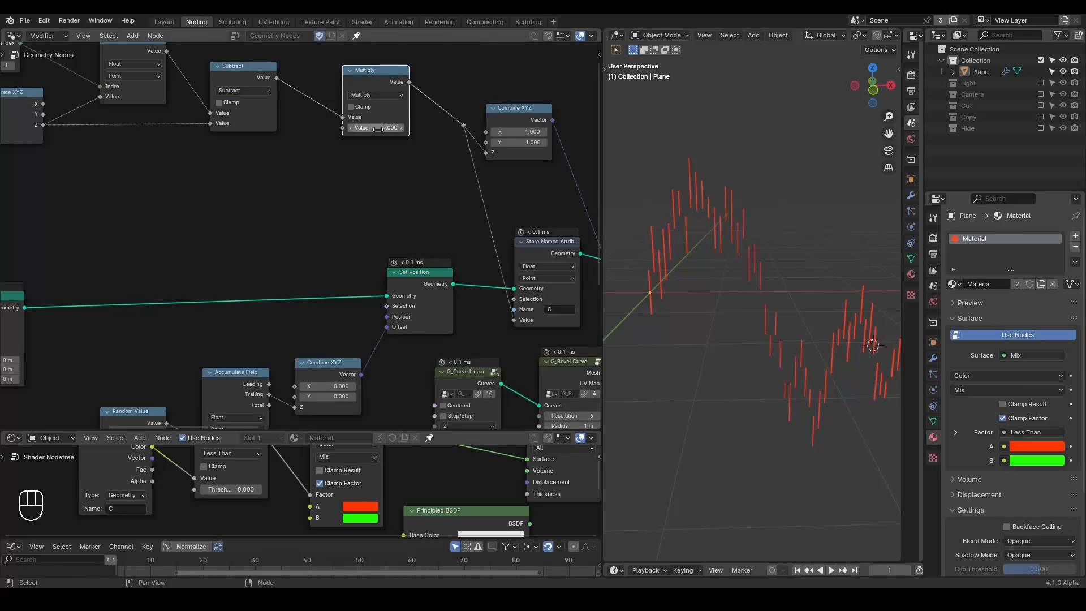
shift+drag(376, 128, 426, 127)
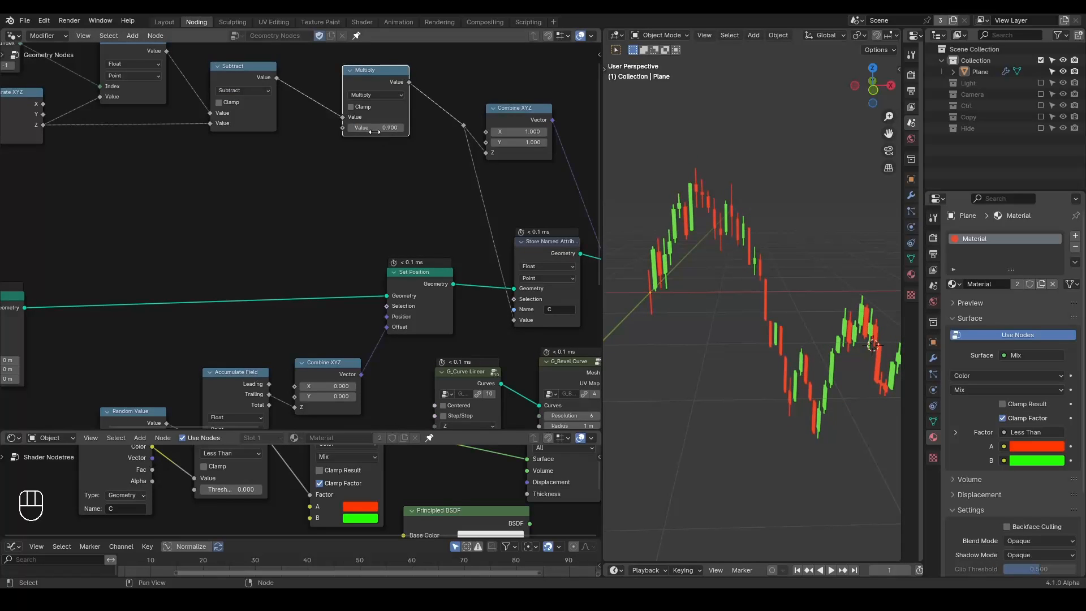
drag(429, 280, 428, 283)
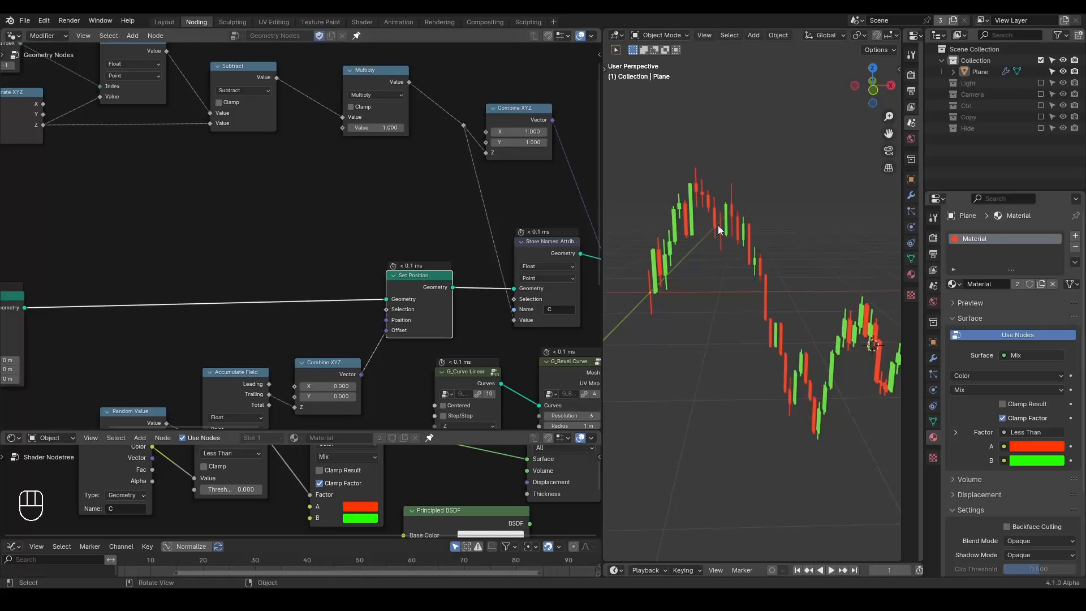
Insert a Multiply node between G_Randomness and the wick's Combine XYZ, with its factor at 0.000.
middle_drag(367, 197, 8, 136)
scroll(350, 205, down, 3)
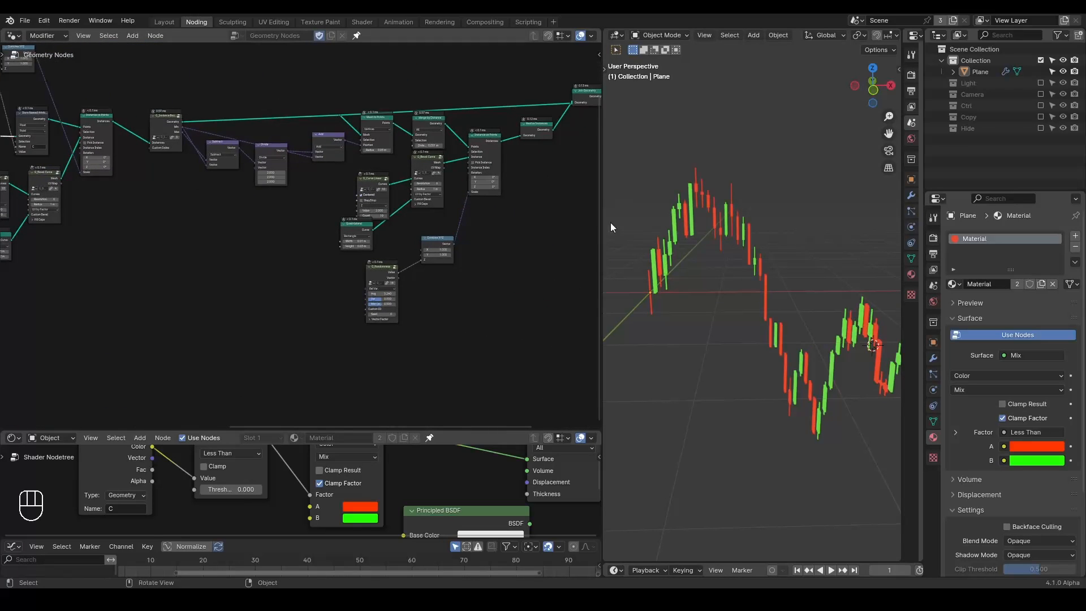
scroll(517, 215, up, 5)
drag(432, 280, 374, 285)
scroll(711, 263, up, 4)
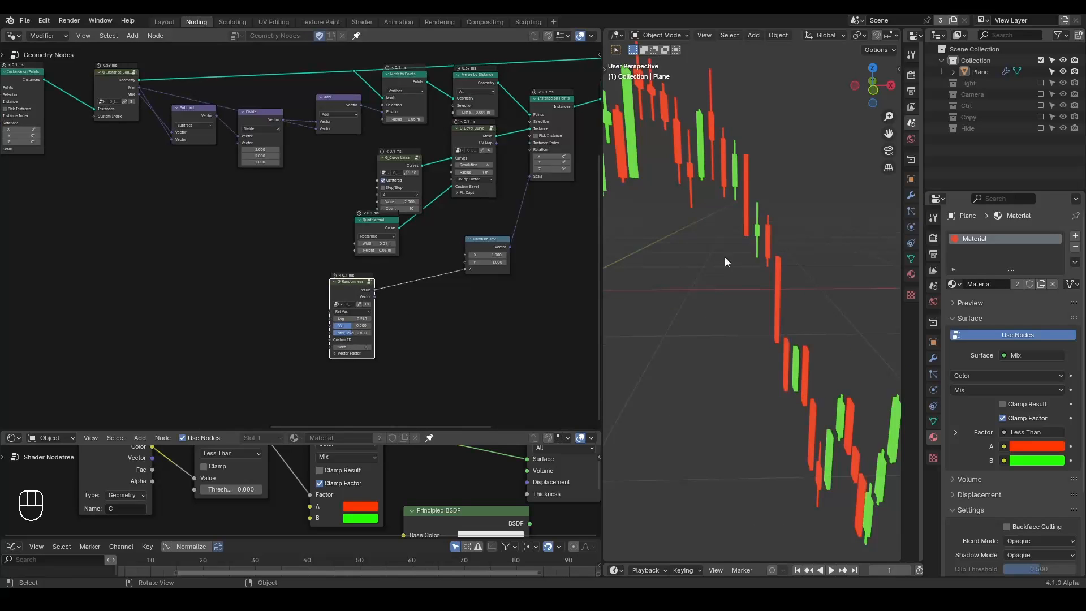
scroll(732, 212, down, 4)
scroll(388, 277, up, 2)
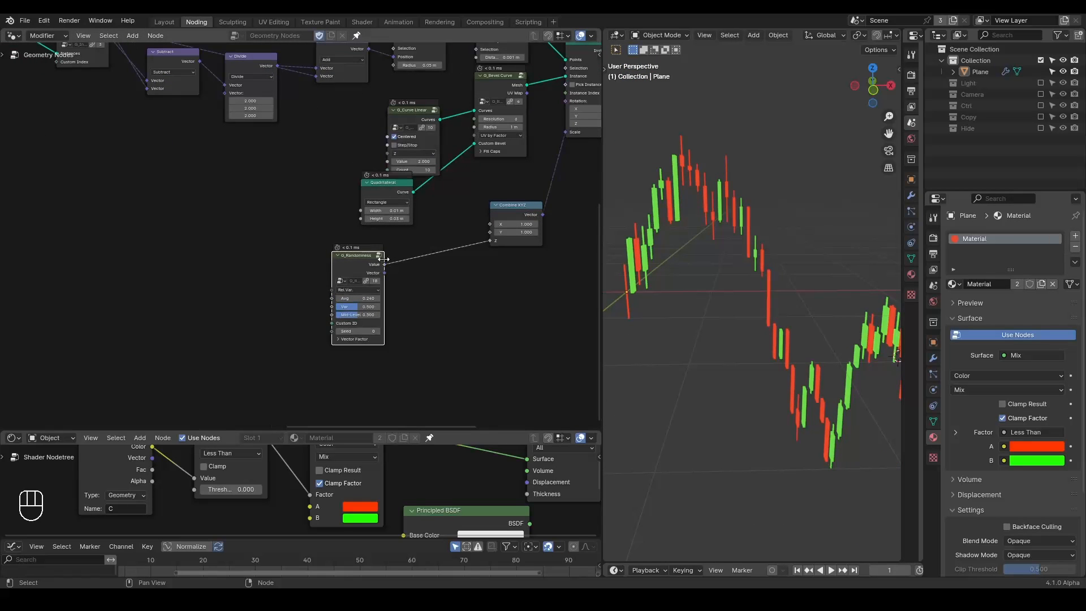
drag(408, 271, 459, 283)
text(multi)
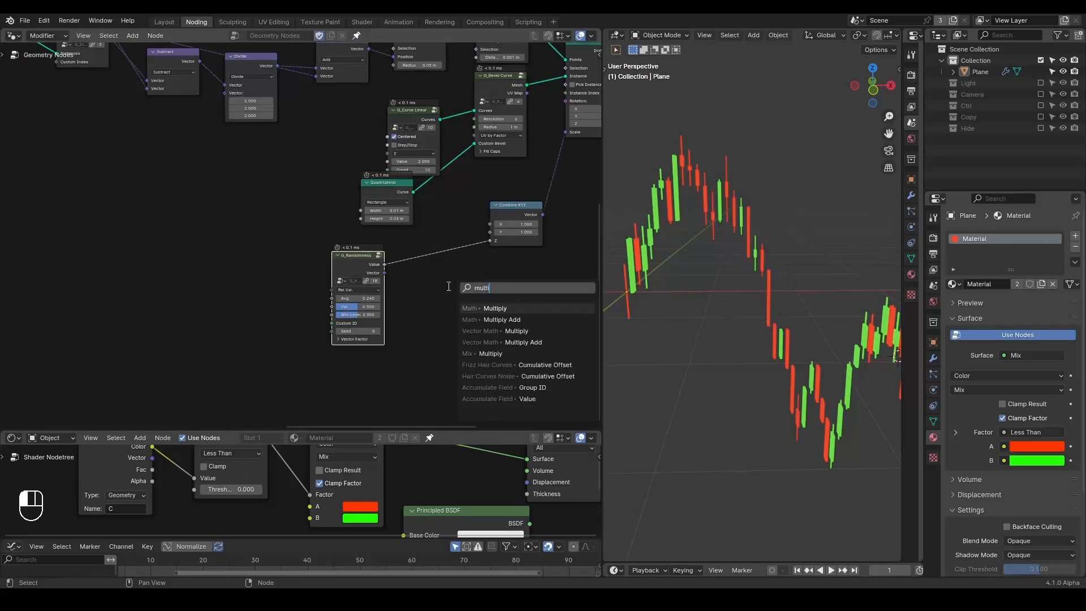
key(Return)
click(447, 285)
mouse_move(463, 291)
alt+mouse_down()
mouse_move(428, 245)
mouse_move(438, 285)
mouse_move(452, 285)
mouse_move(426, 284)
mouse_move(454, 285)
alt+mouse_up()
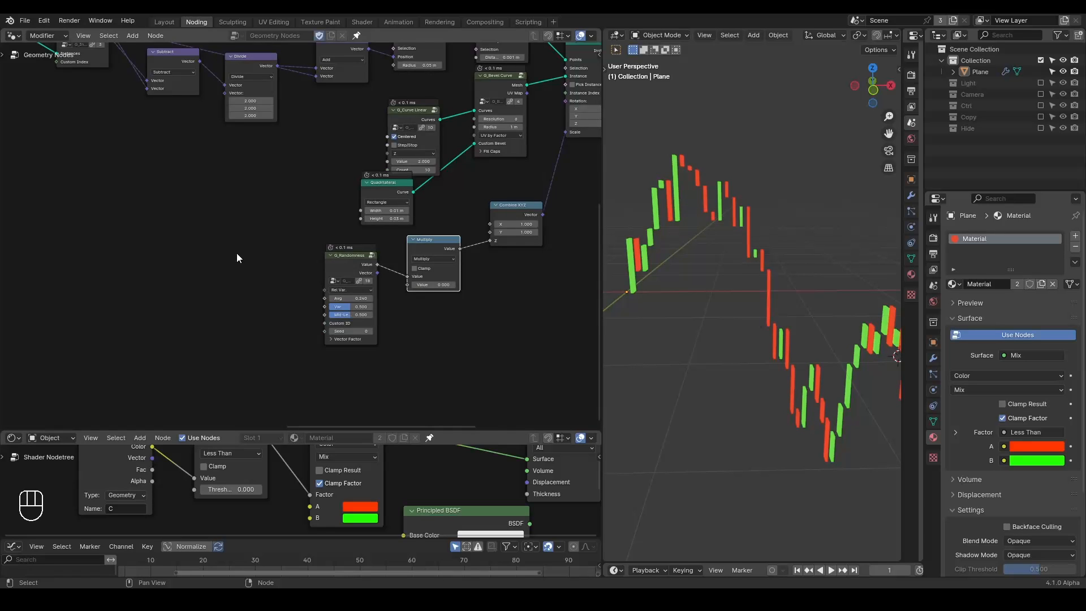
Add a G_Directional Falloff node group beneath the Subtract node that computes the candle height.
scroll(236, 253, down, 7)
middle_drag(184, 221, 510, 352)
scroll(274, 274, up, 8)
scroll(273, 276, up, 3)
scroll(456, 270, up, 2)
key(ctrl+a)
text(direc)
key(Return)
click(331, 206)
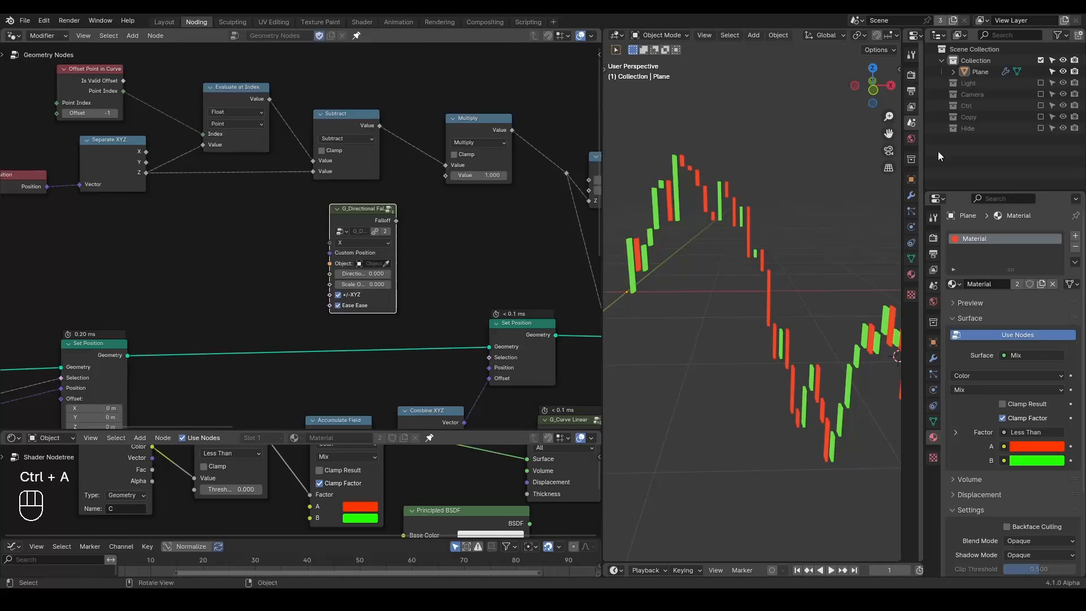
Enable the Ctrl collection and use its Controller empty as the directional falloff's object.
click(1038, 105)
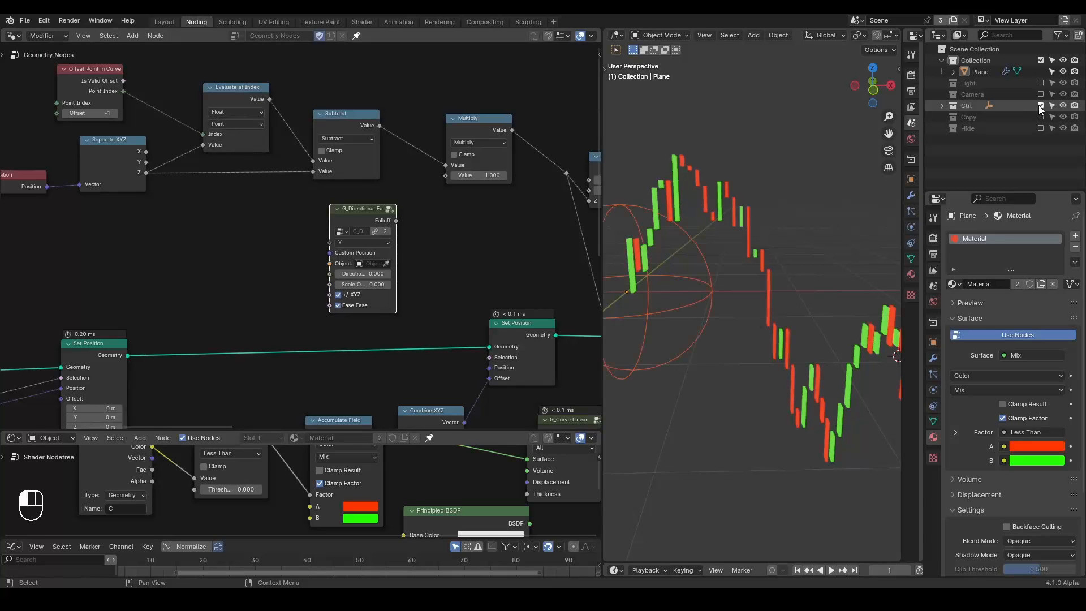
click(940, 106)
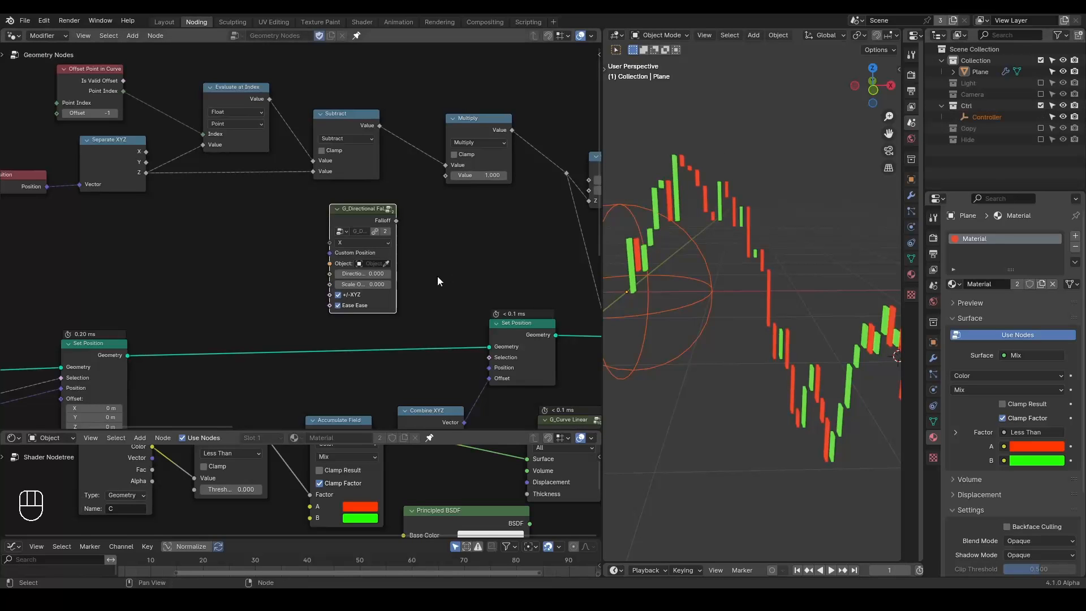
click(701, 296)
Display the Controller empty as Arrows.
click(933, 390)
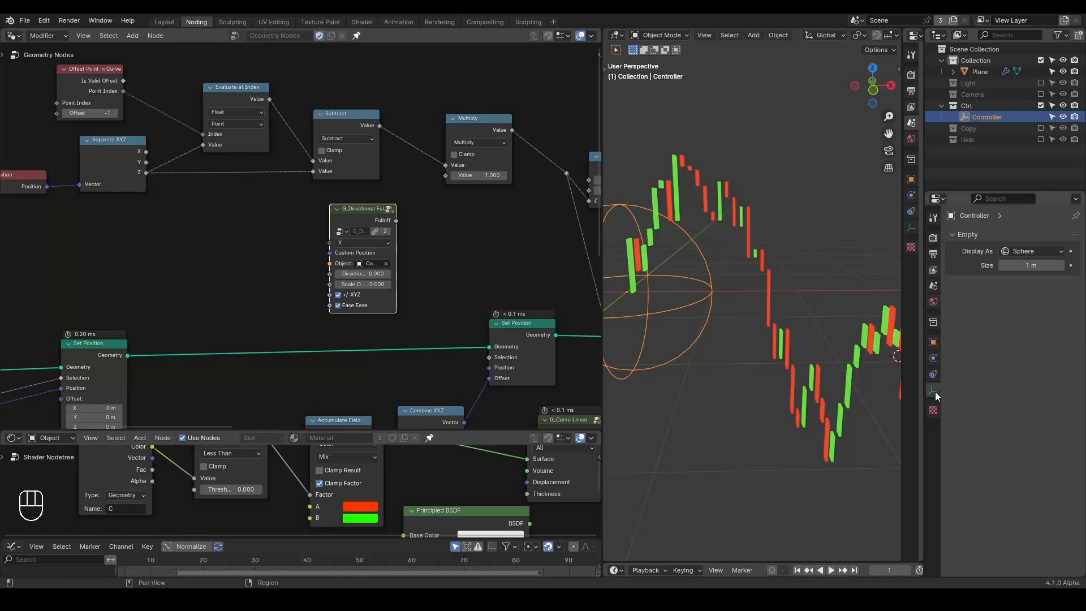
click(1019, 251)
click(1027, 277)
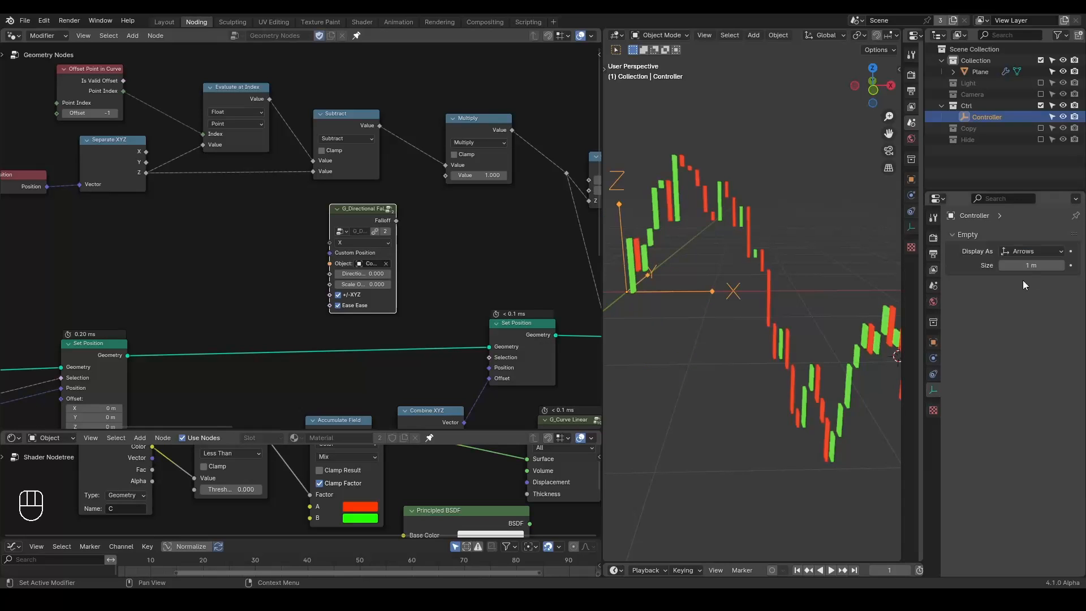
Connect the directional falloff's output to the second value of the candle-height Multiply node.
scroll(844, 300, down, 3)
scroll(422, 213, up, 1)
drag(419, 216, 483, 160)
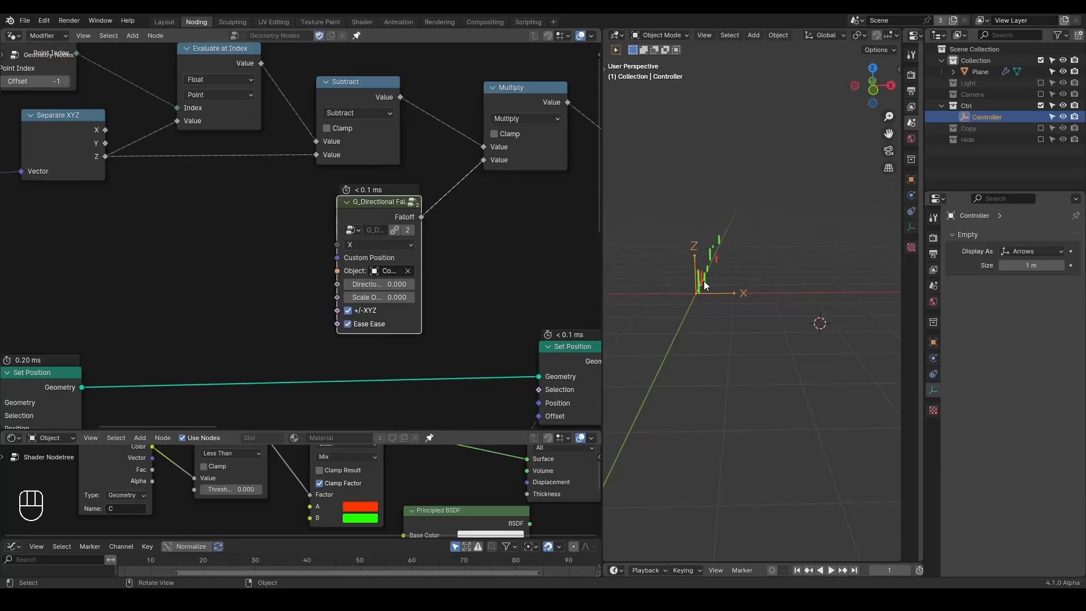
Slide the Controller empty back and forth along X to test how the falloff scales the candles.
key(g)
key(x)
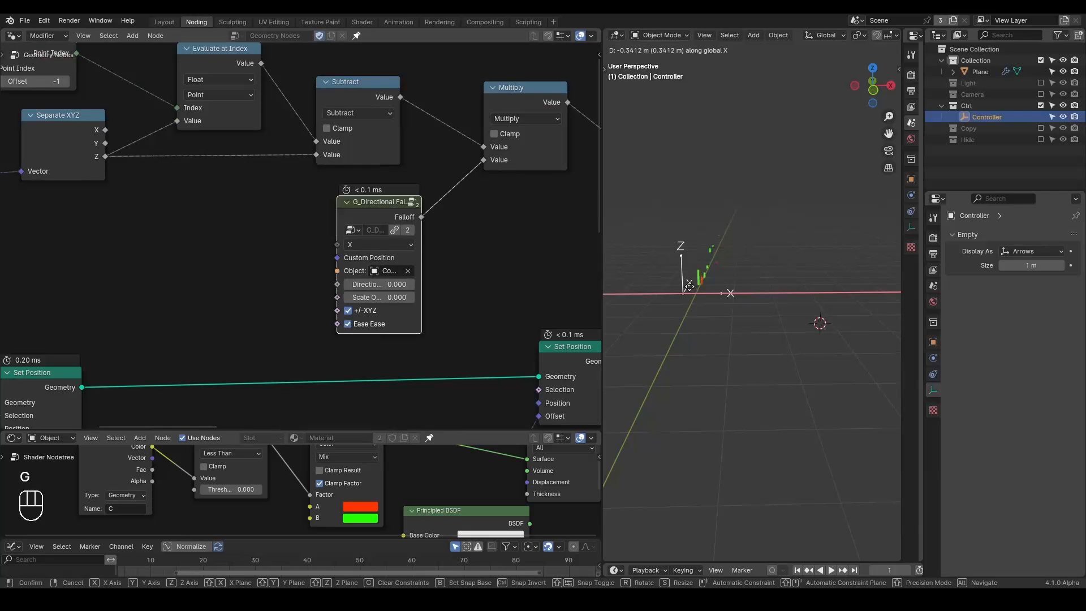
click(730, 292)
scroll(730, 293, up, 7)
shift+middle_drag(729, 294, 747, 317)
key(g)
key(x)
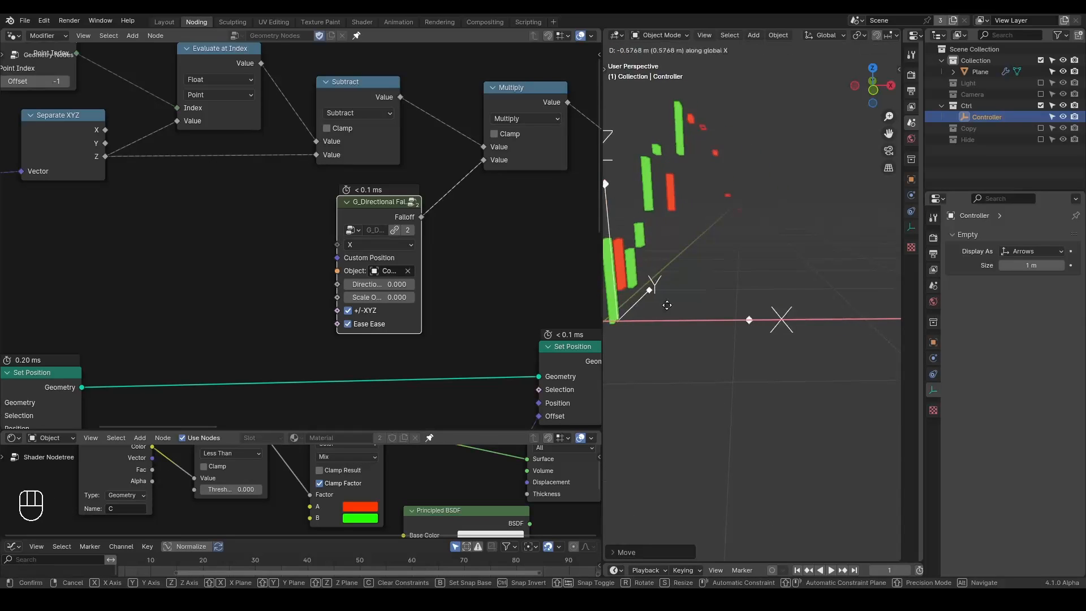
click(666, 302)
Annotate the growth direction beside the candles and slide the Controller empty farther along positive X.
key(d)
drag(681, 201, 679, 180)
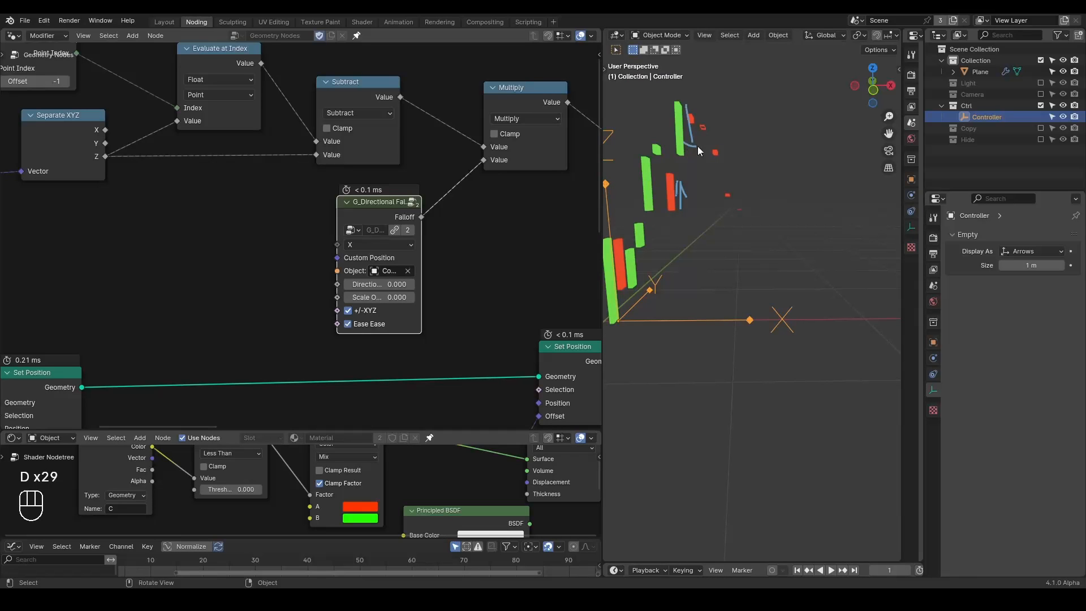
key(g)
key(x)
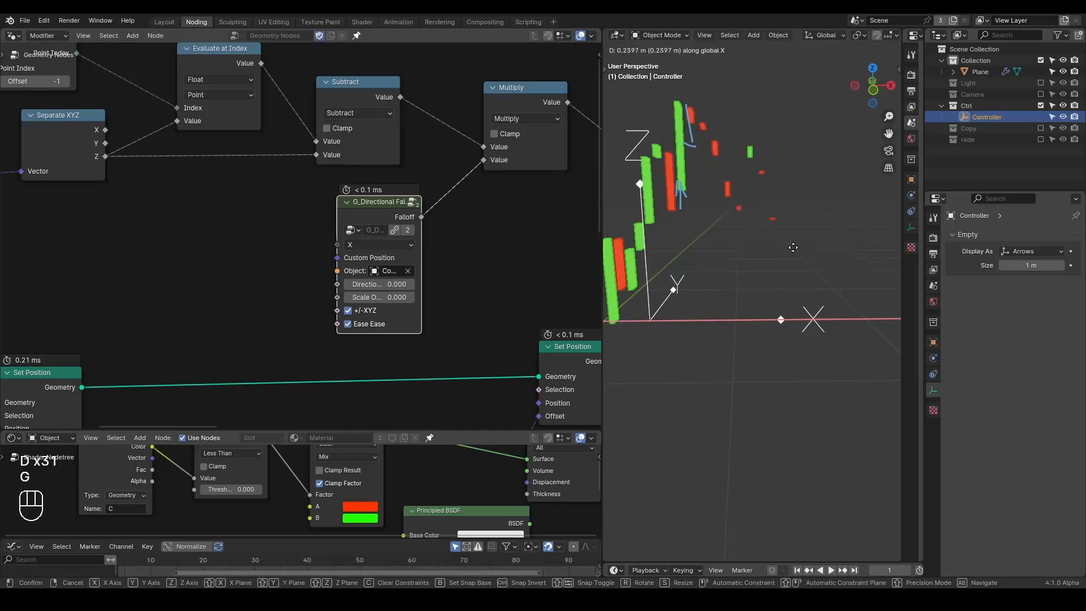
click(825, 248)
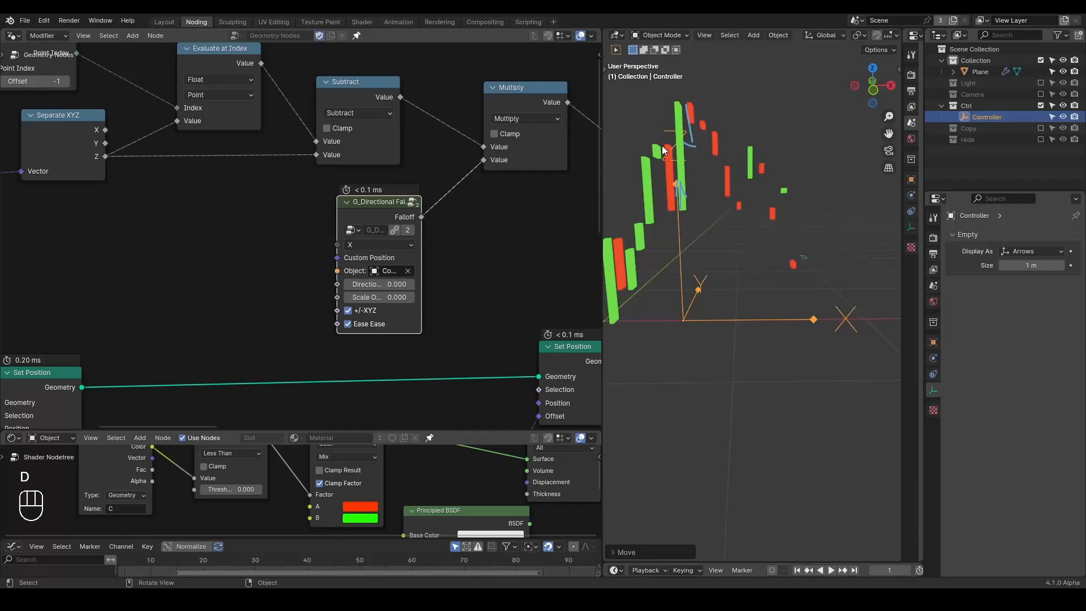
drag(673, 148, 664, 162)
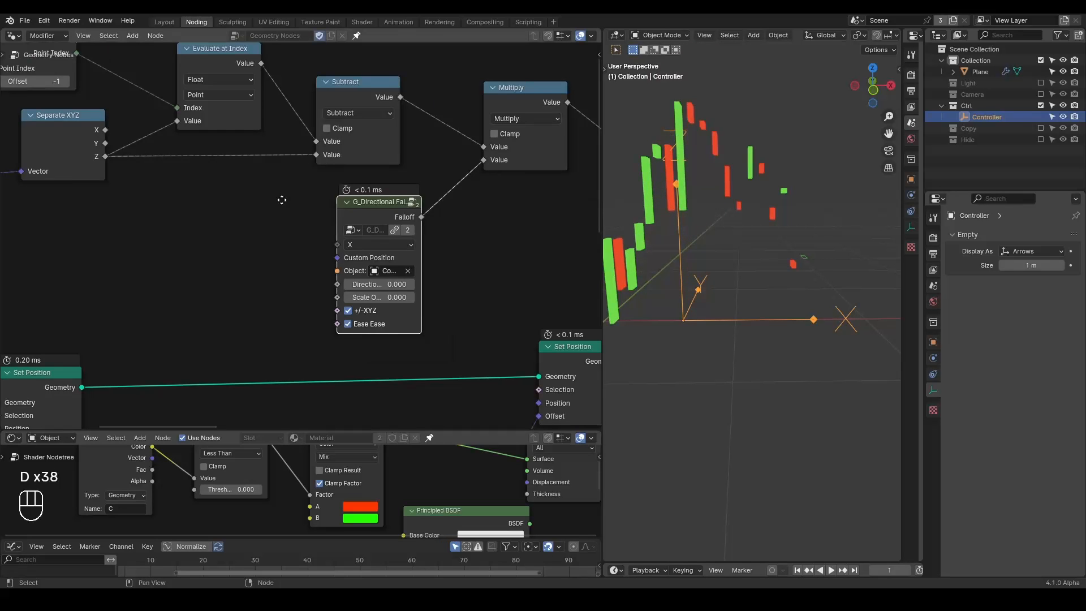
Set the Offset Point in Curve offset to 1 and move the Controller empty about 0.5 m along X.
middle_drag(279, 197, 351, 273)
scroll(351, 273, down, 1)
middle_drag(277, 244, 311, 245)
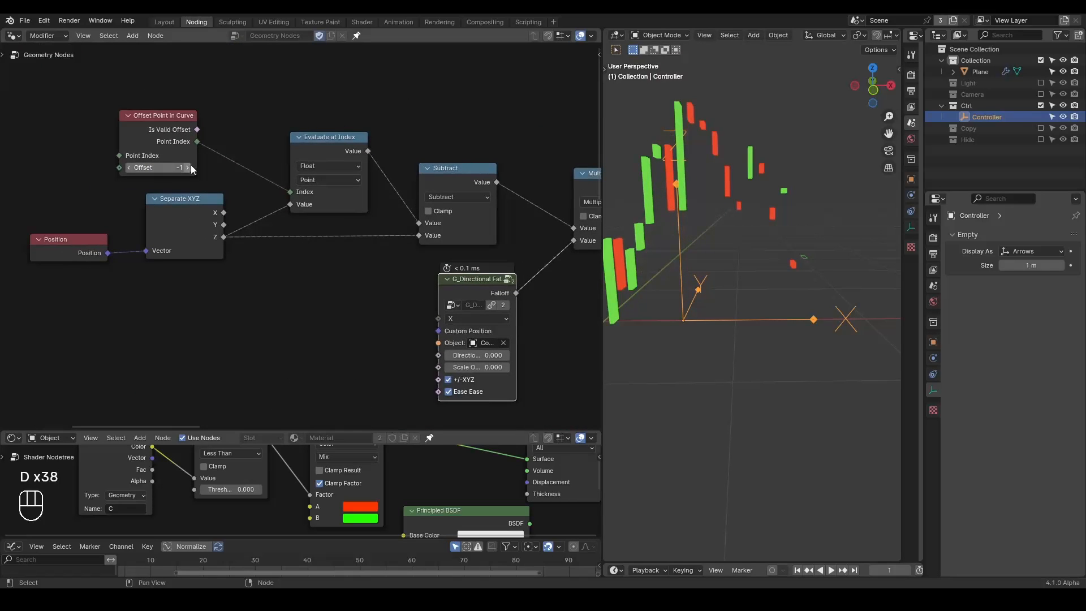
click(188, 167)
click(187, 168)
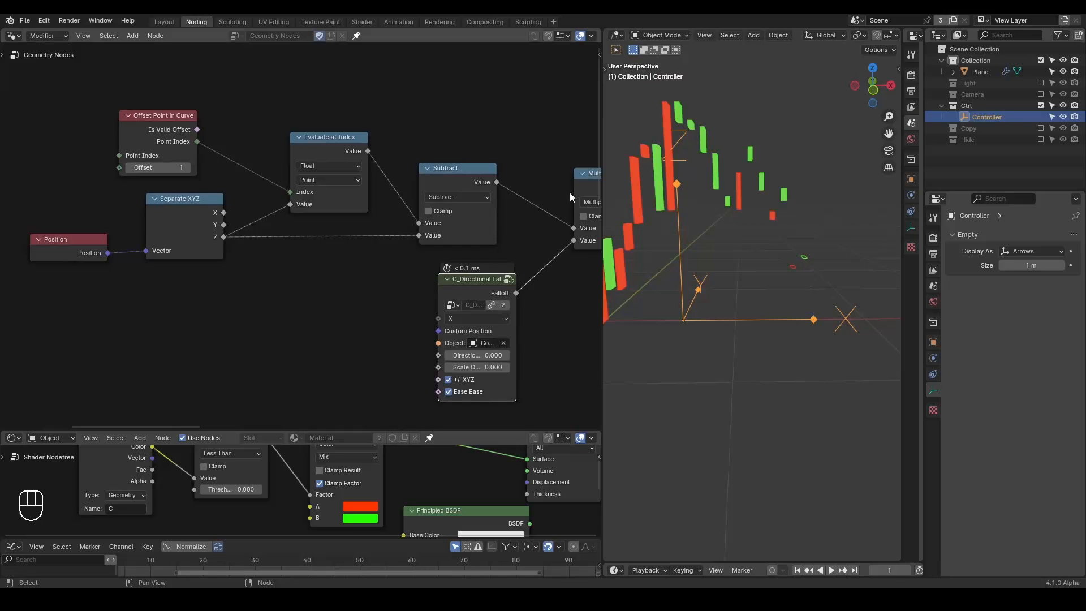
key(g)
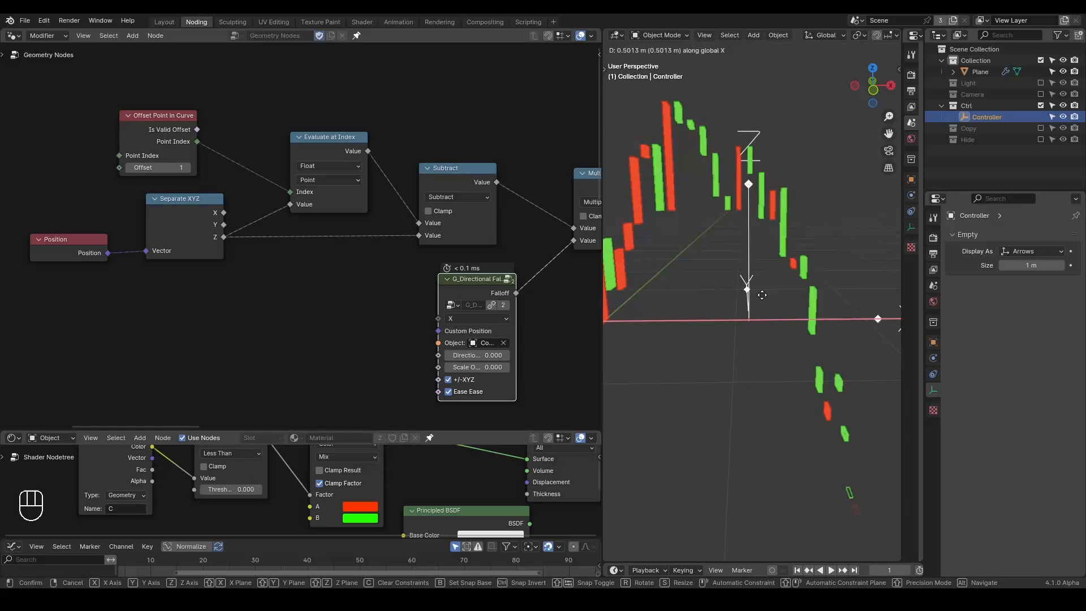
click(760, 296)
Move the height-difference nodes and the directional falloff node farther from the Multiply node to make room.
scroll(354, 271, down, 2)
drag(412, 112, 99, 239)
key(g)
click(151, 199)
click(418, 268)
key(g)
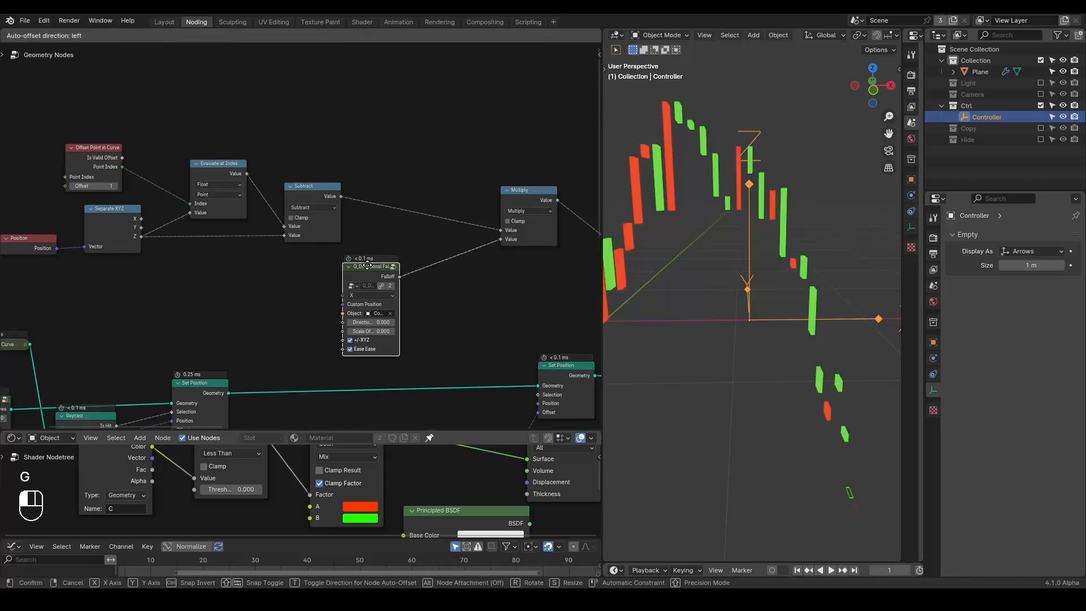
click(338, 267)
Insert a Color Ramp between the directional falloff and Multiply, and move its white stop to about position 0.023.
scroll(474, 258, up, 2)
middle_drag(474, 254, 440, 235)
scroll(781, 277, down, 1)
drag(395, 268, 403, 271)
text(co)
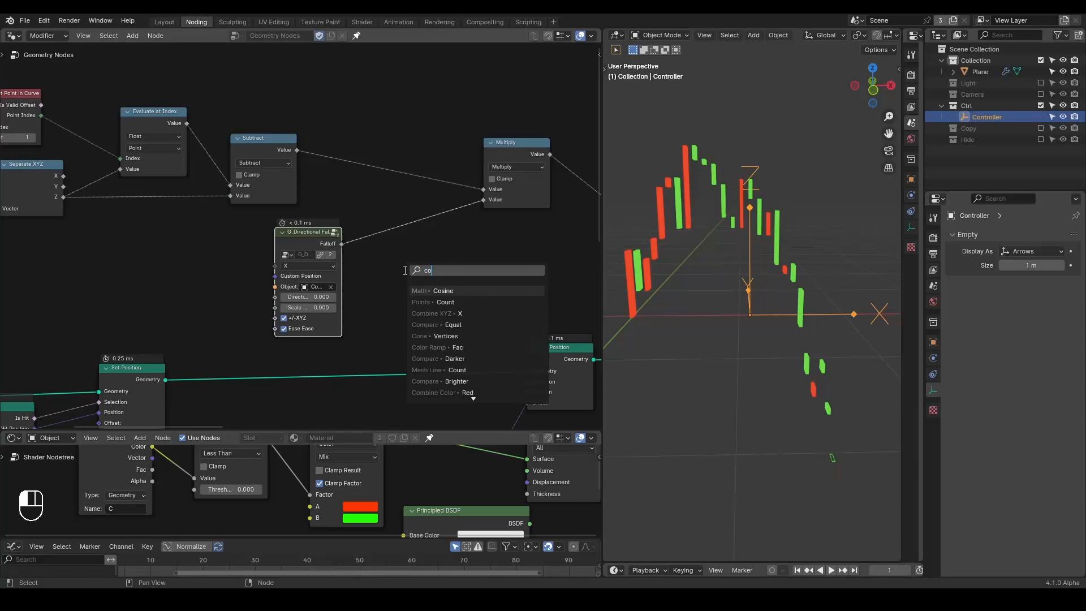
text(lor ramp)
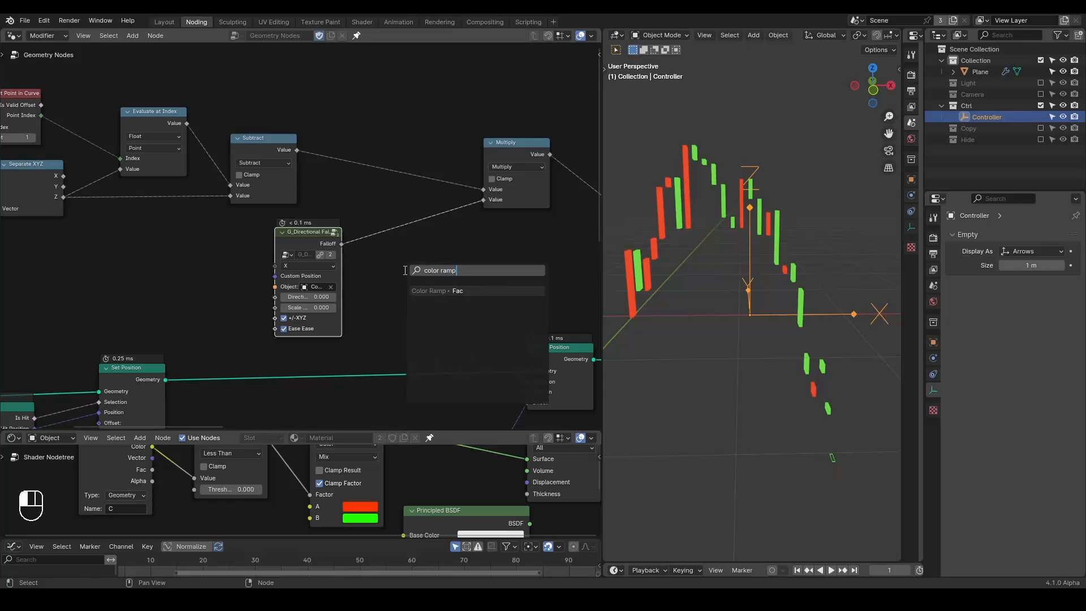
key(Return)
click(405, 271)
alt+drag(443, 283, 371, 241)
scroll(396, 248, up, 1)
drag(481, 278, 347, 289)
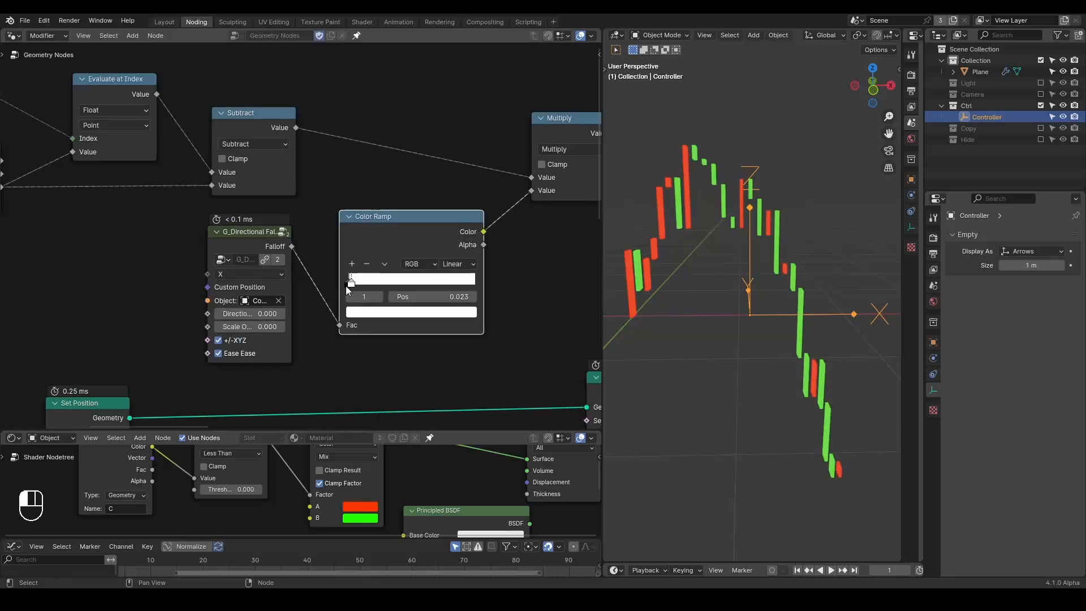
Slide the Controller empty along X toward the first candles and out toward the chart's far end to test the candle growth.
key(g)
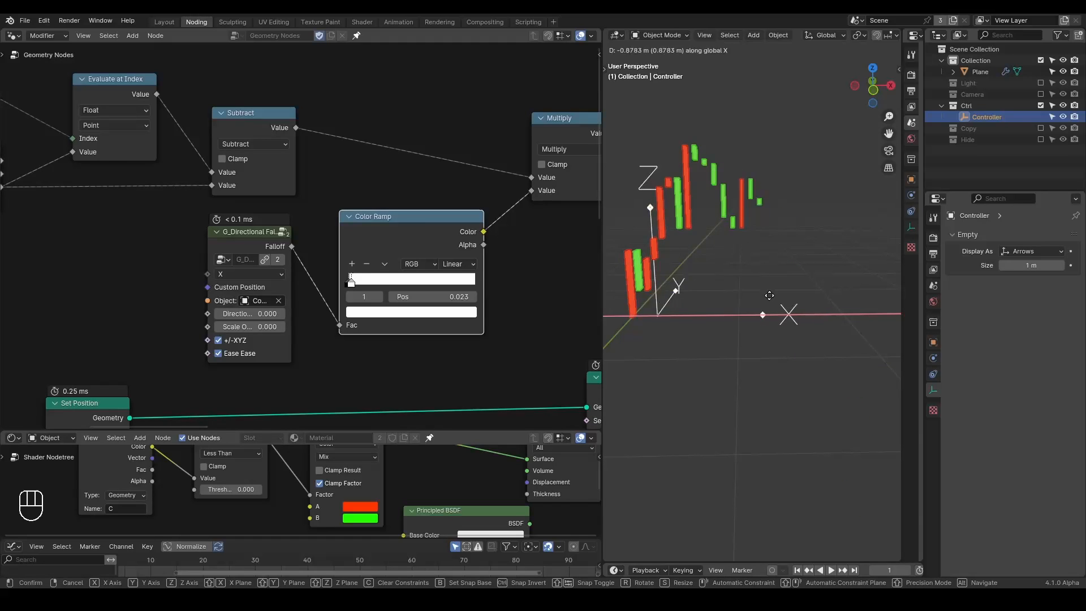
click(849, 303)
scroll(849, 306, down, 3)
shift+middle_drag(847, 324, 748, 276)
scroll(748, 276, down, 4)
key(g)
key(x)
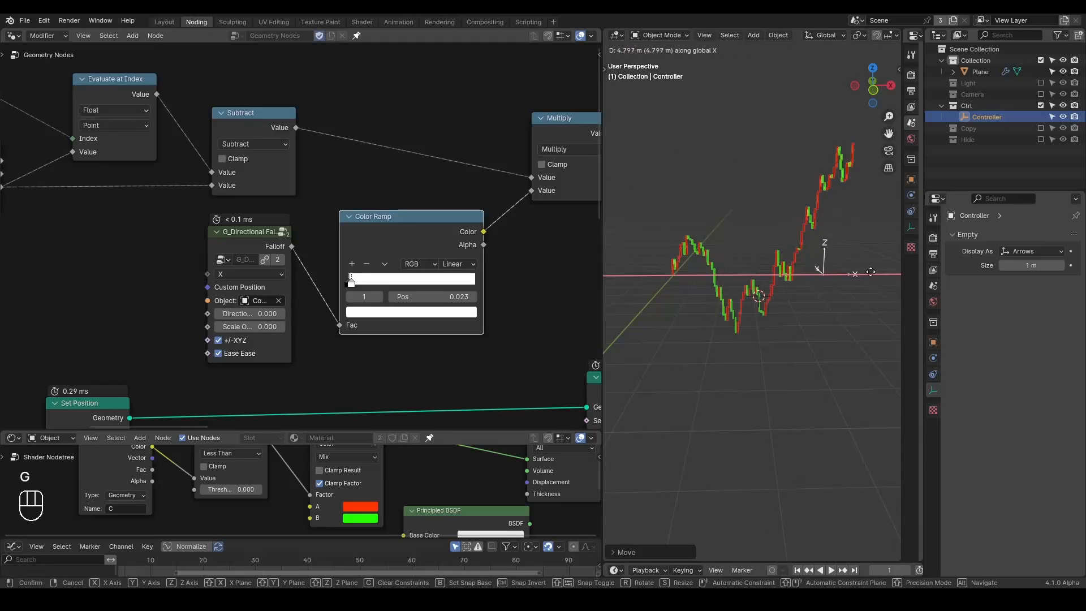
click(878, 272)
Test the growth again by moving the Controller empty along X, leaving it at about X 6.48 m.
middle_drag(486, 295, 138, 172)
scroll(334, 226, down, 8)
drag(114, 121, 449, 307)
scroll(729, 260, up, 3)
key(g)
key(x)
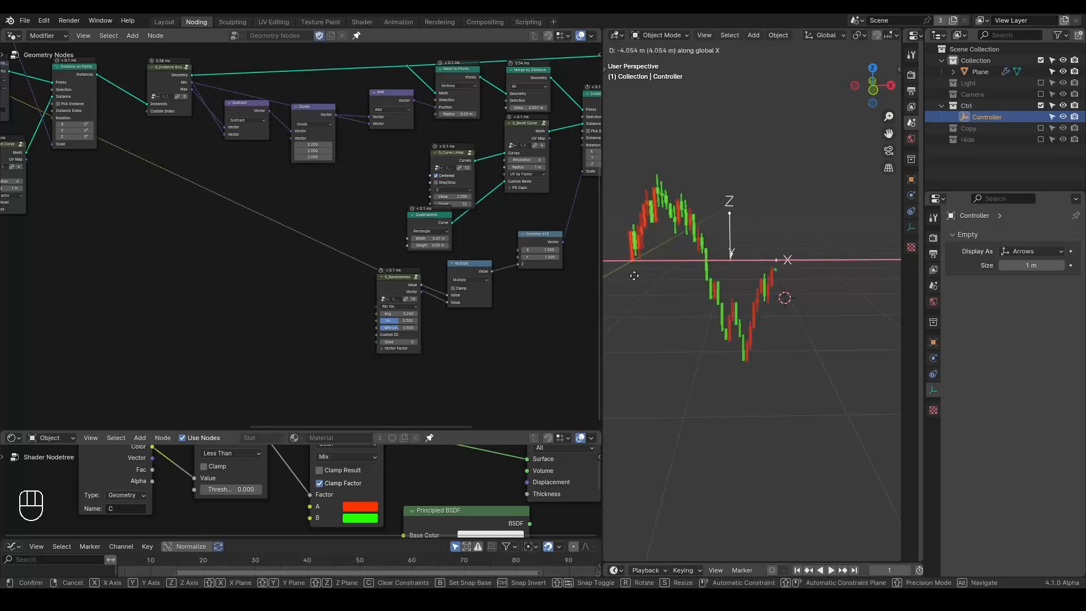
click(760, 289)
scroll(786, 285, down, 3)
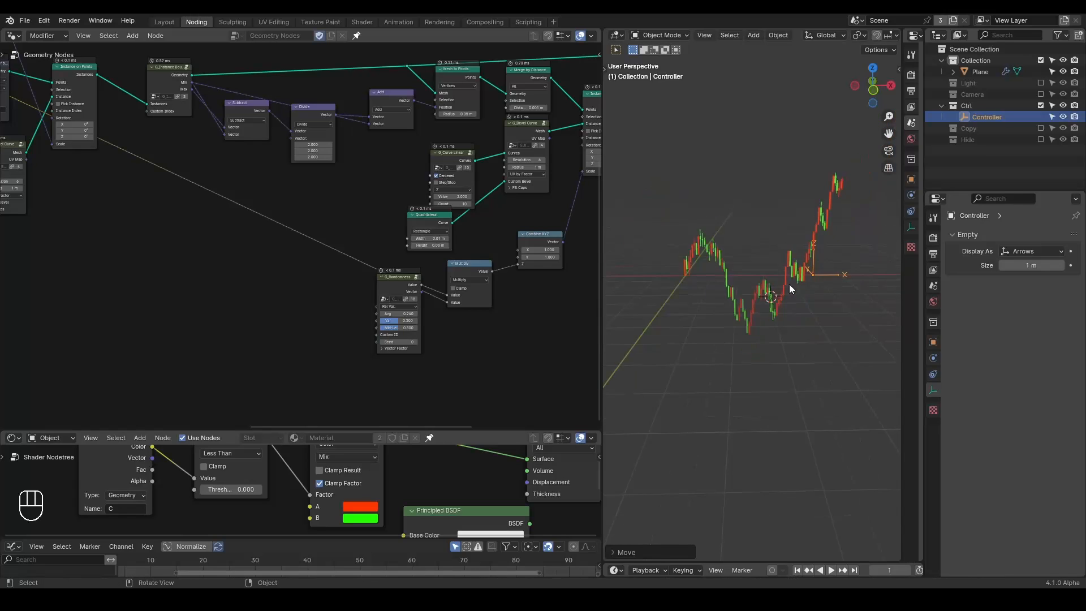
shift+middle_drag(790, 294, 755, 296)
key(g)
key(x)
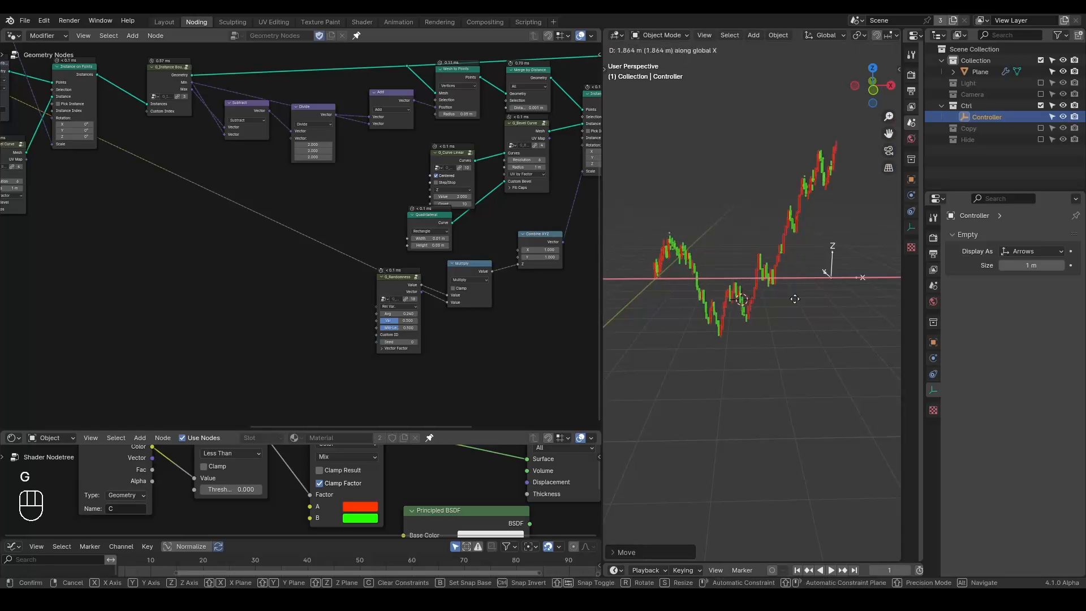
click(796, 275)
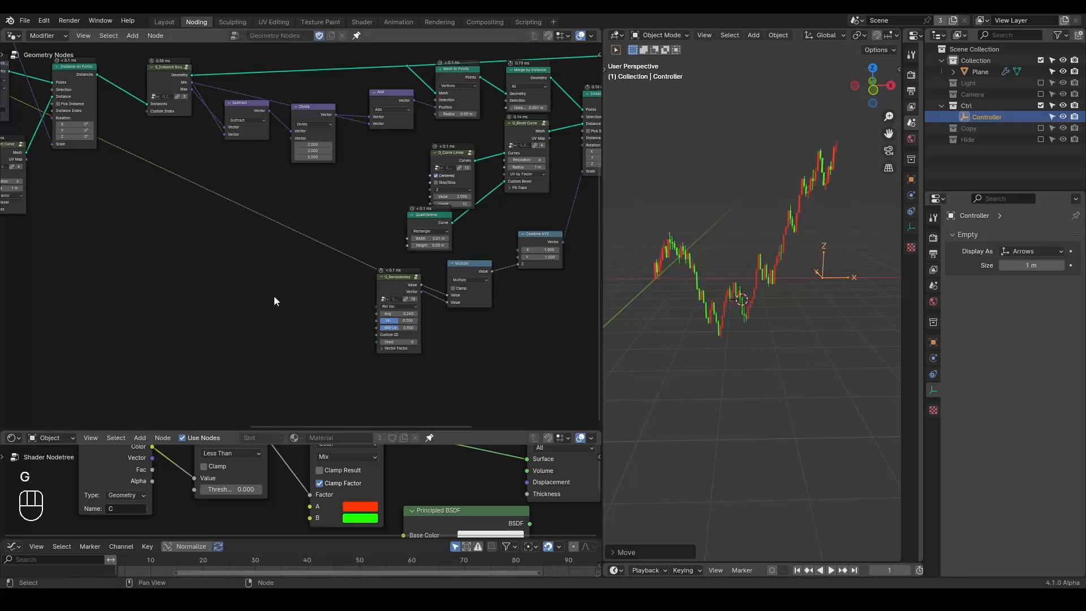
middle_drag(300, 247, 317, 228)
scroll(317, 228, up, 2)
key(ctrl+a)
text(iner)
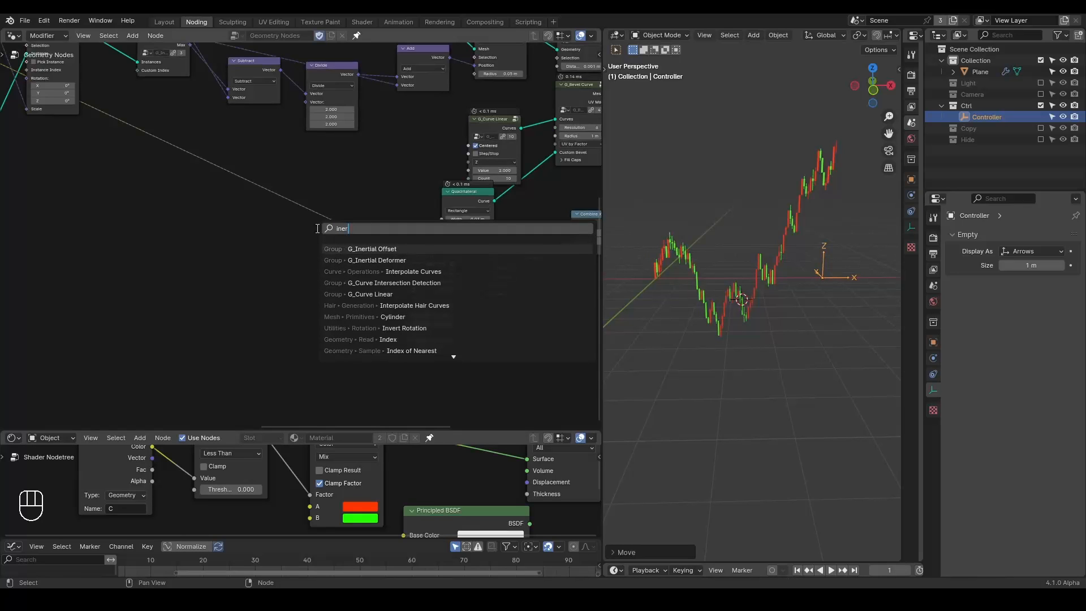
key(Escape)
Add a G_Inertial Deformer node group between Join Geometry and Set Material.
middle_drag(525, 177, 318, 224)
scroll(323, 231, up, 3)
key(ctrl+a)
text(inertial)
key(Down)
key(Return)
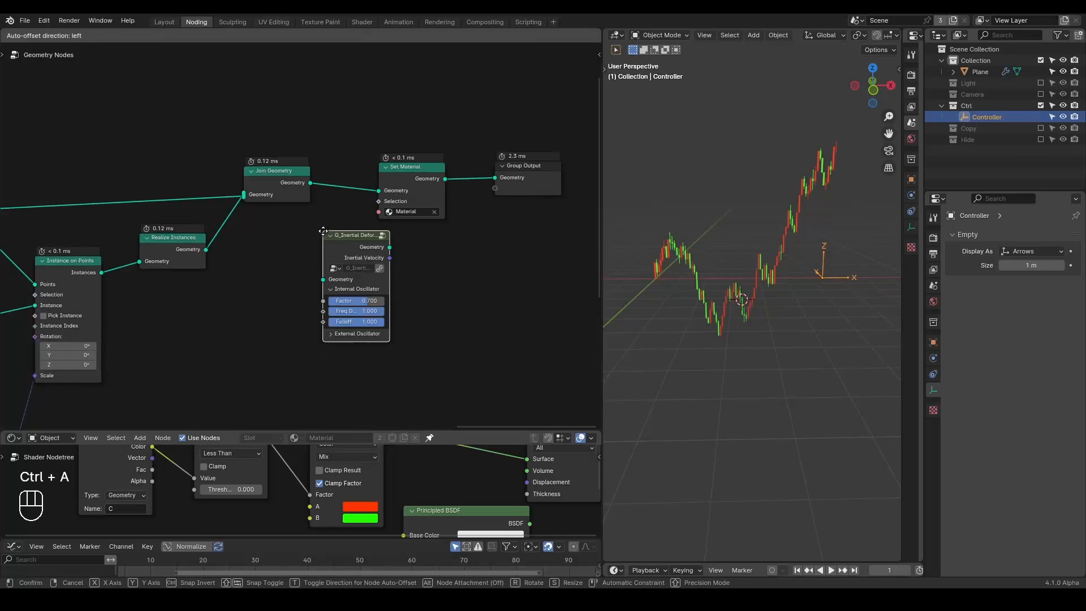
click(274, 149)
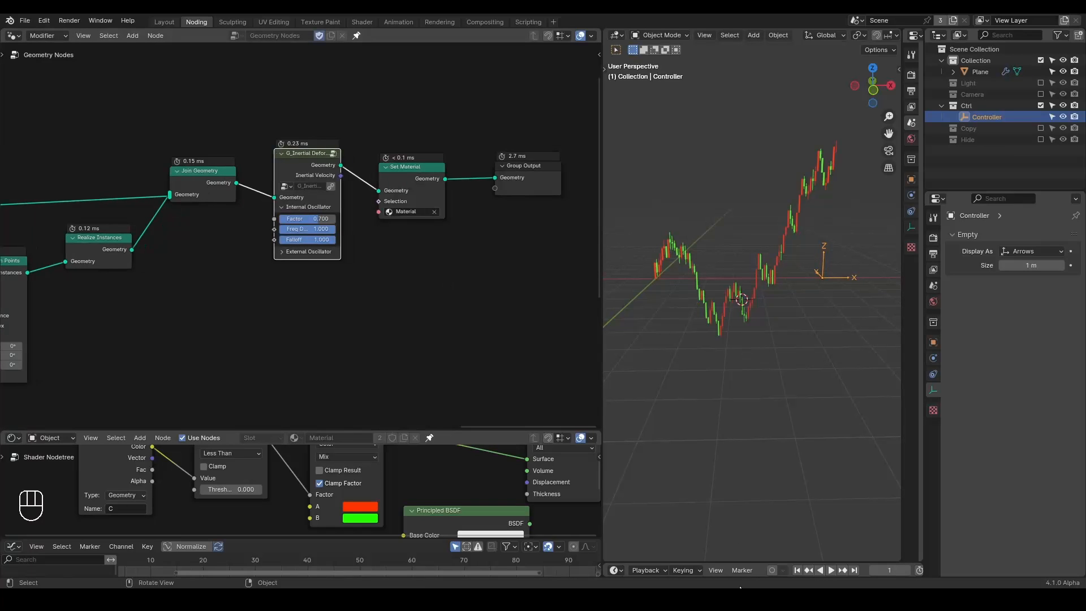
Enlarge the timeline and the 3D viewport, and keyframe the Controller's location at frame 1.
drag(739, 561, 748, 389)
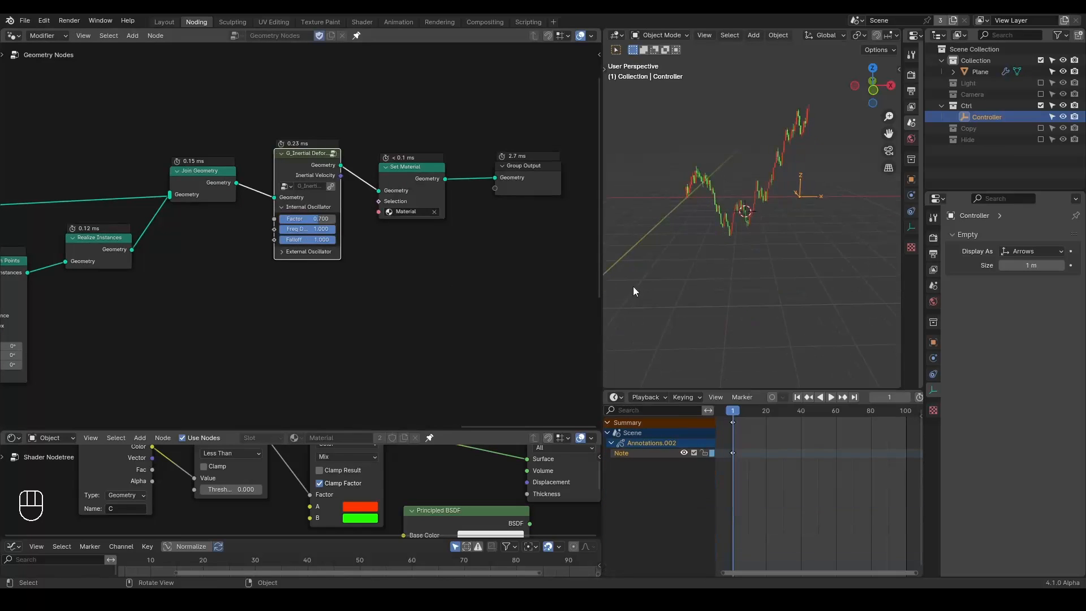
drag(601, 276, 389, 276)
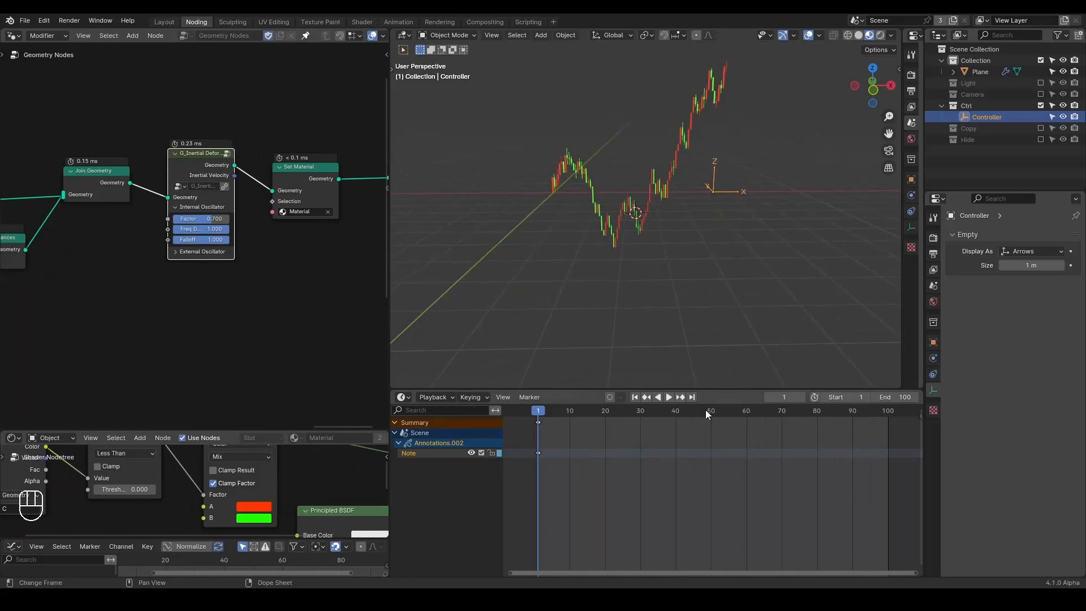
click(932, 342)
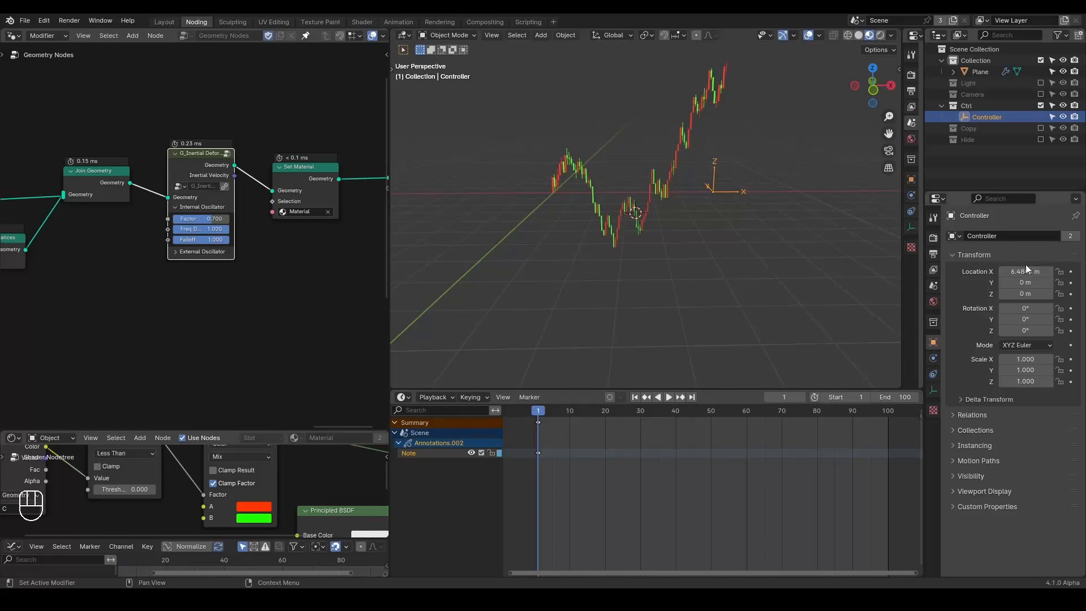
key(i)
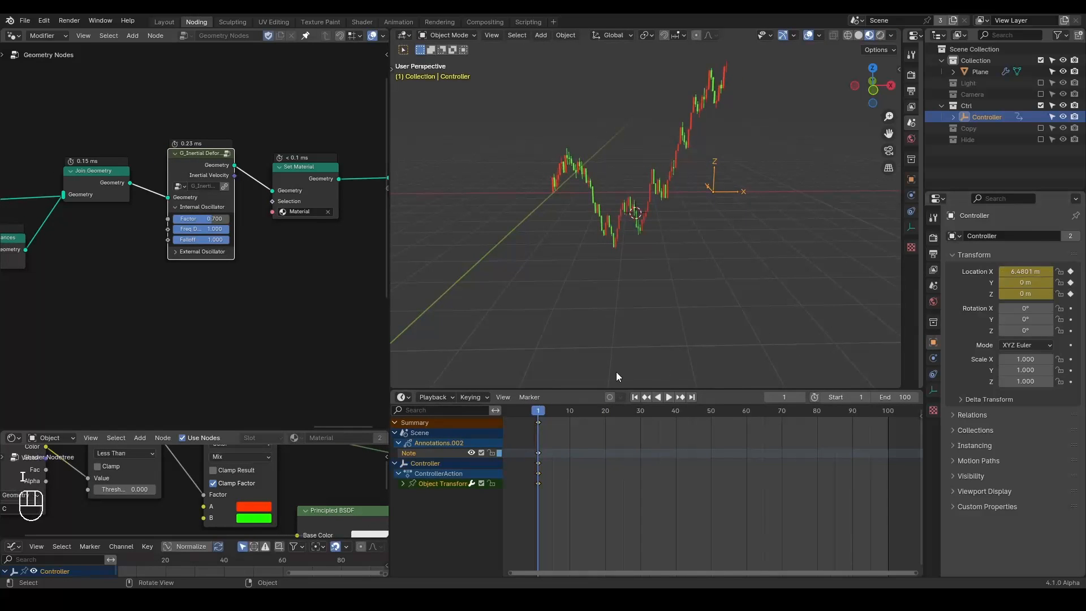
click(691, 398)
key(g)
key(x)
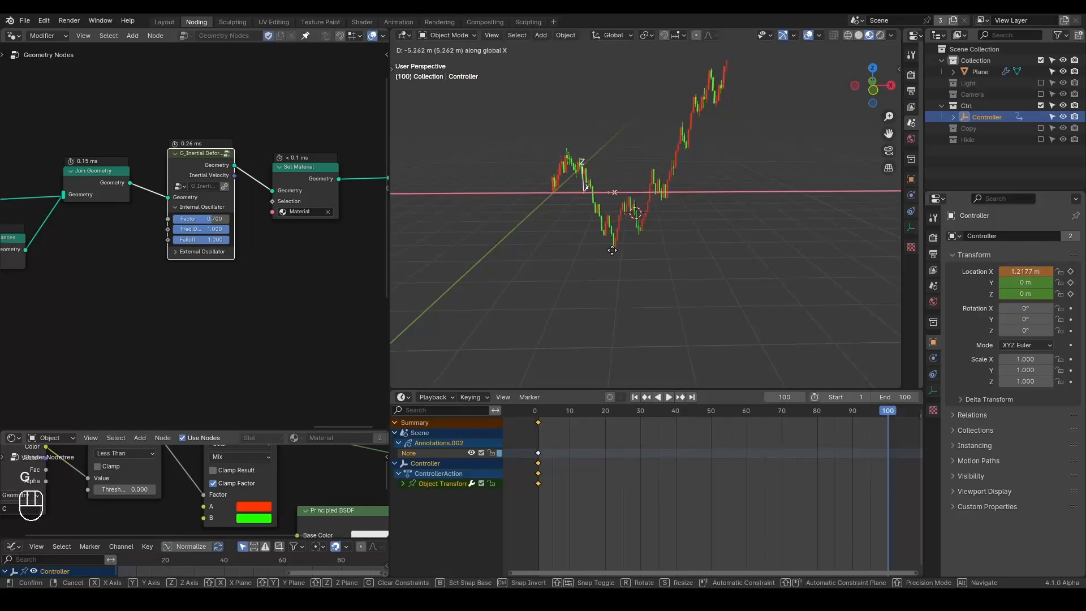
key(Escape)
At frame 1, move the Controller along X to about -0.146 m and keyframe its location.
click(634, 397)
key(g)
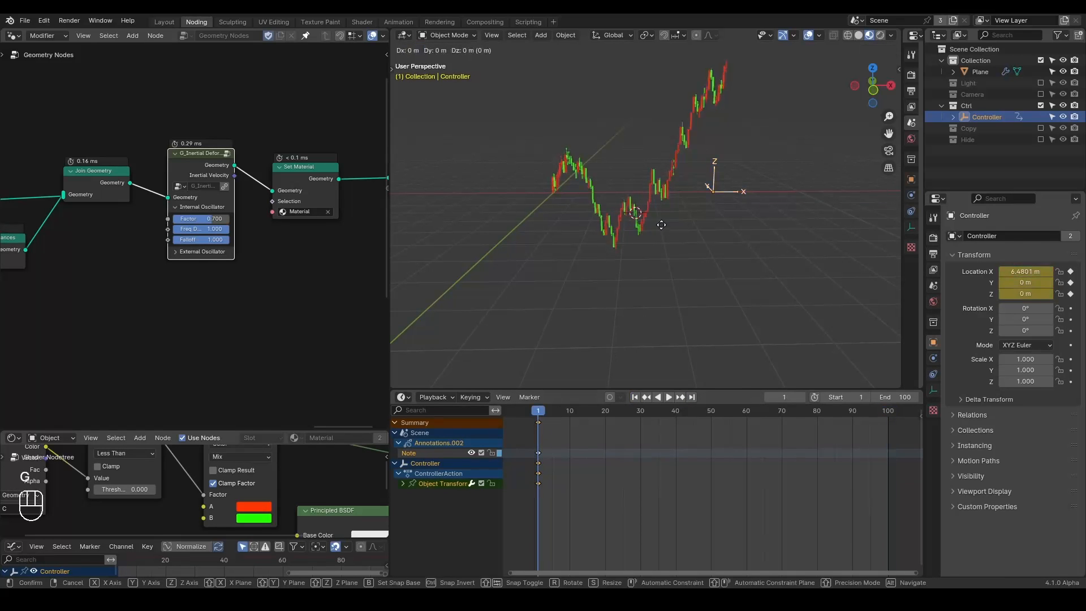
key(x)
click(500, 239)
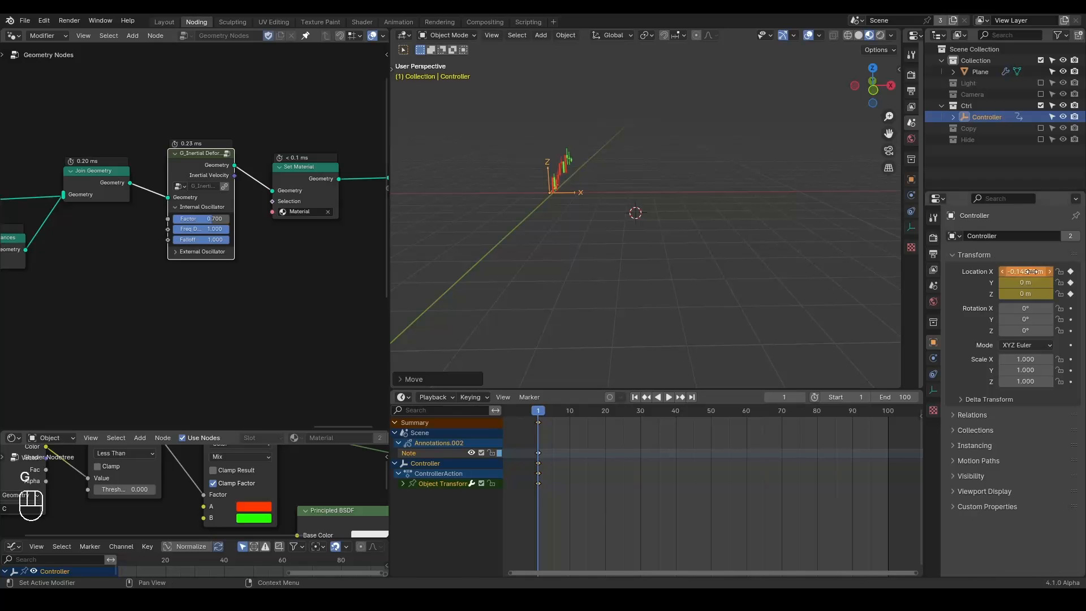
key(i)
At frame 100, move the Controller along X to about 6 m and keyframe its location.
click(692, 398)
key(g)
key(x)
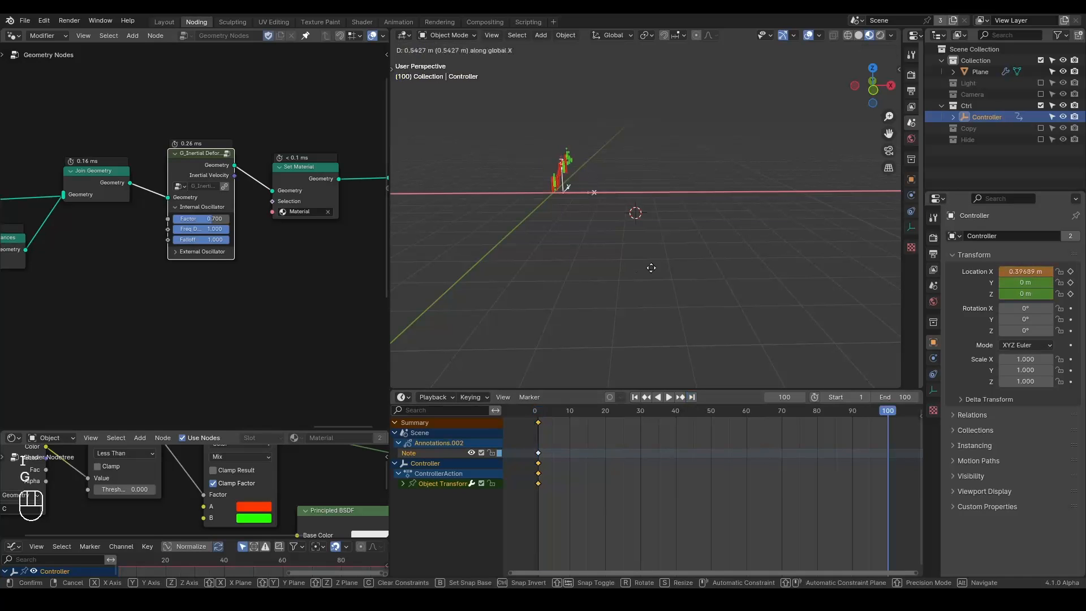
click(781, 277)
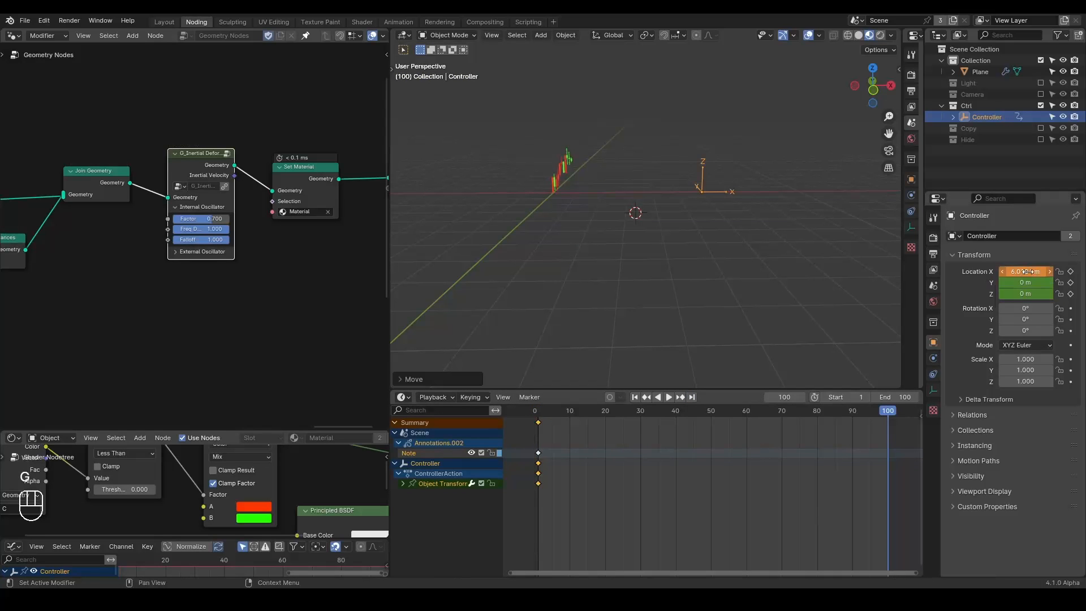
key(i)
Play the keyframed animation from frame 1 and examine how the candles grow along the chart.
key(shift+space)
scroll(610, 182, up, 3)
shift+middle_drag(610, 181, 667, 239)
scroll(667, 240, up, 2)
key(space)
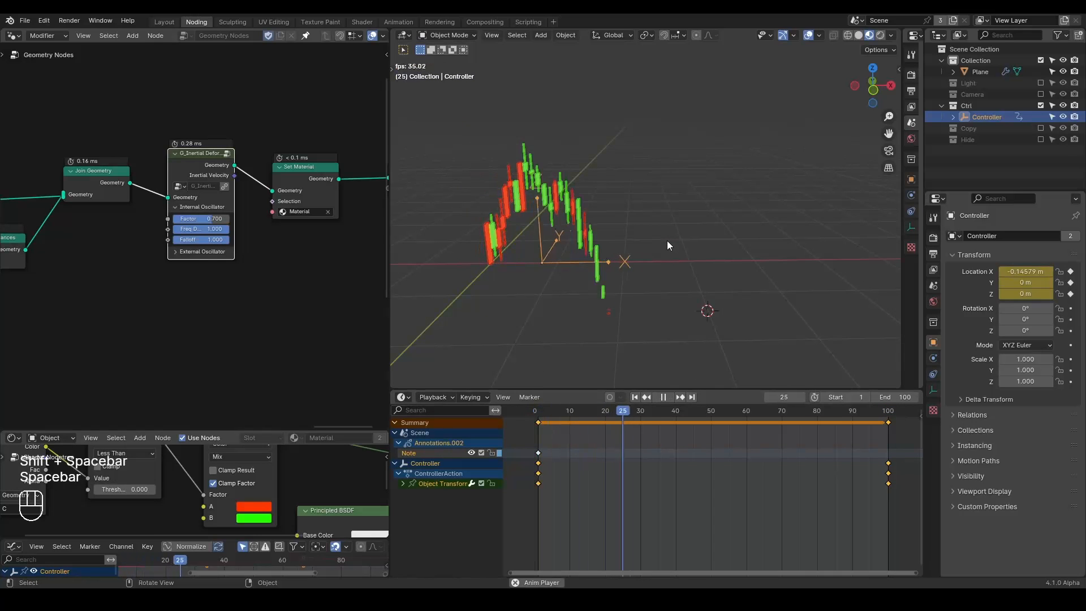
key(space)
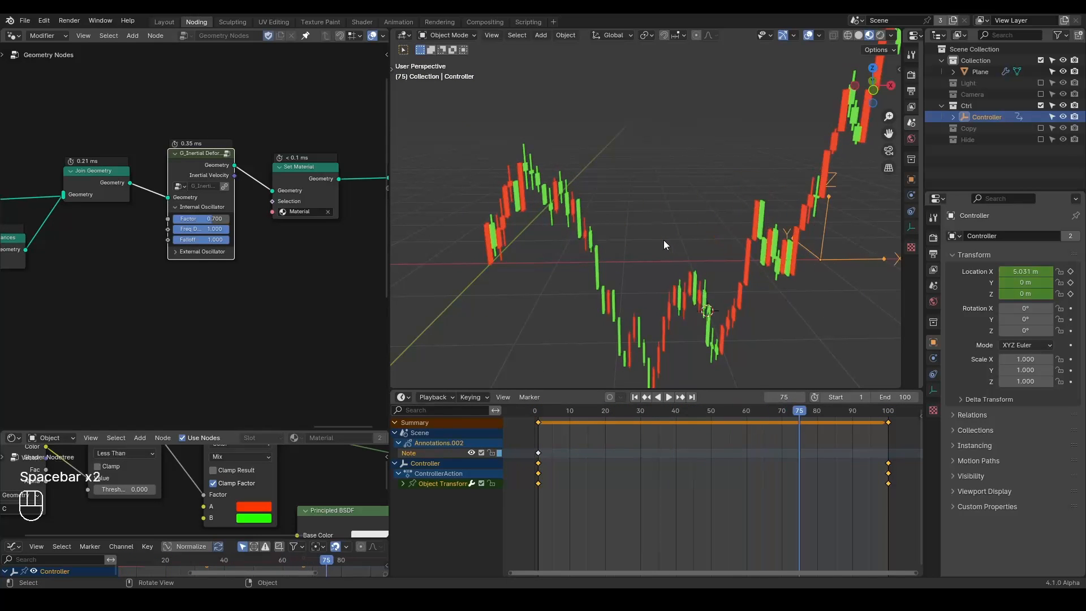
Switch the viewport to Solid shading and replay the animation to check the candle motion, returning to frame 1.
key(z)
click(735, 240)
key(shift+space)
key(space)
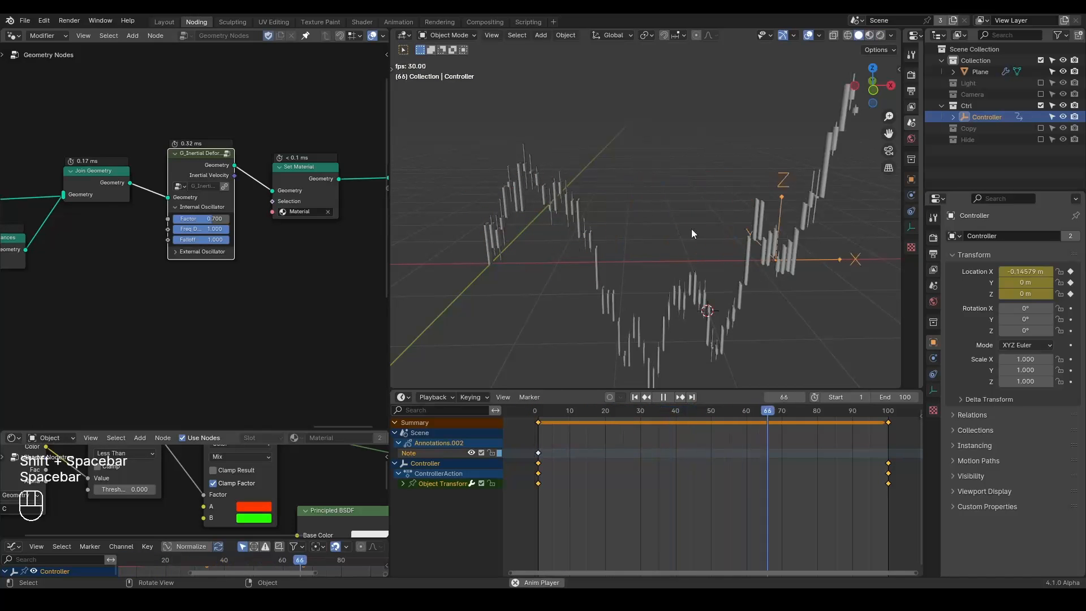
shift+middle_drag(815, 220, 682, 269)
scroll(751, 232, down, 2)
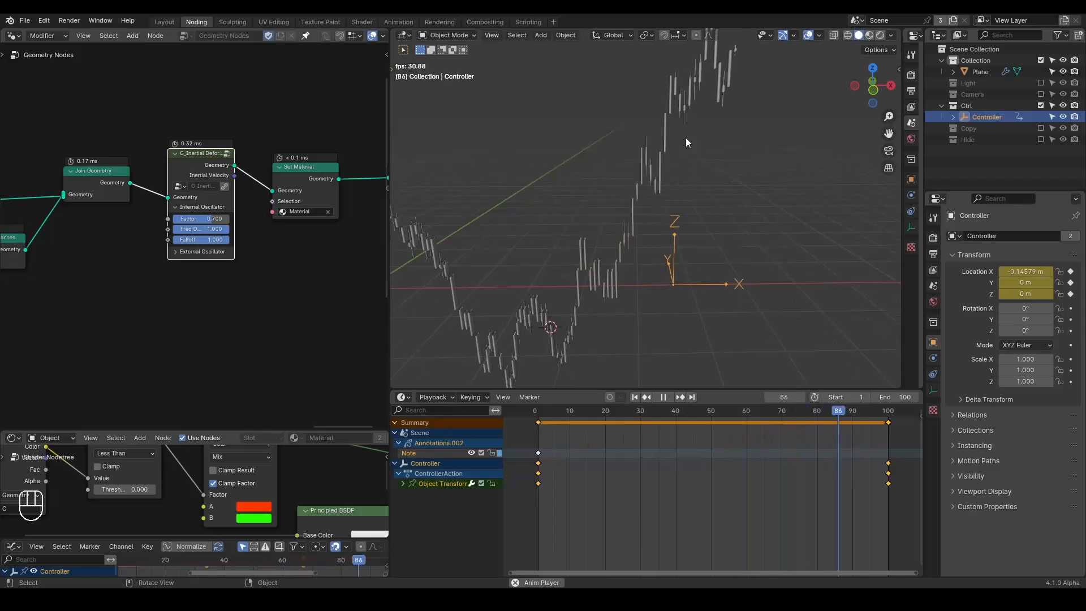
key(space)
key(space)
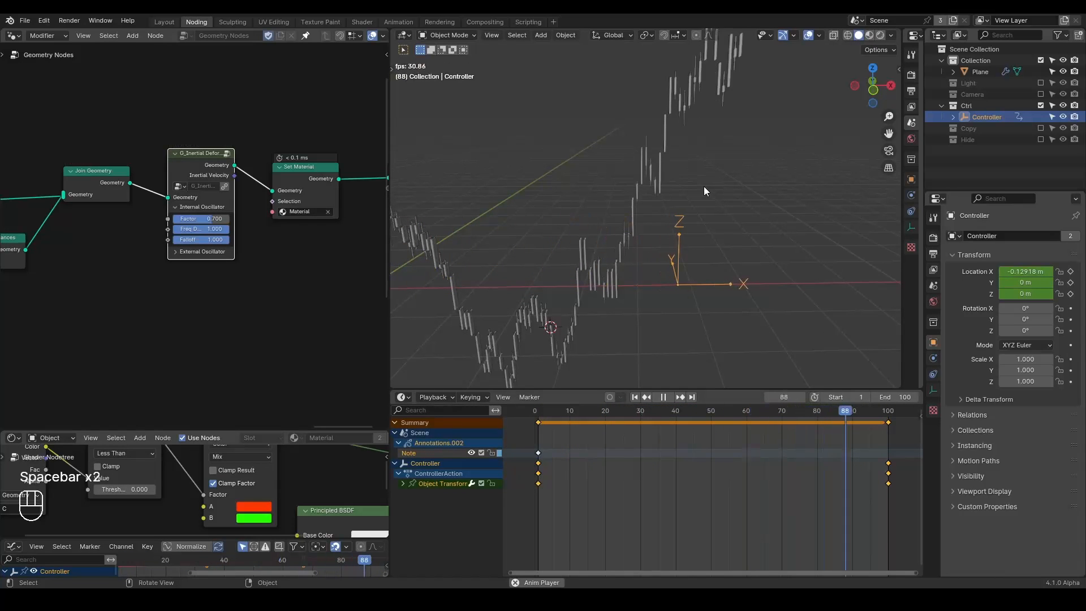
key(space)
key(shift+space)
Widen the node editor and look over the complete geometry node tree.
drag(391, 202, 600, 213)
middle_drag(102, 277, 468, 238)
ctrl+middle_drag(368, 133, 361, 205)
middle_drag(318, 172, 308, 218)
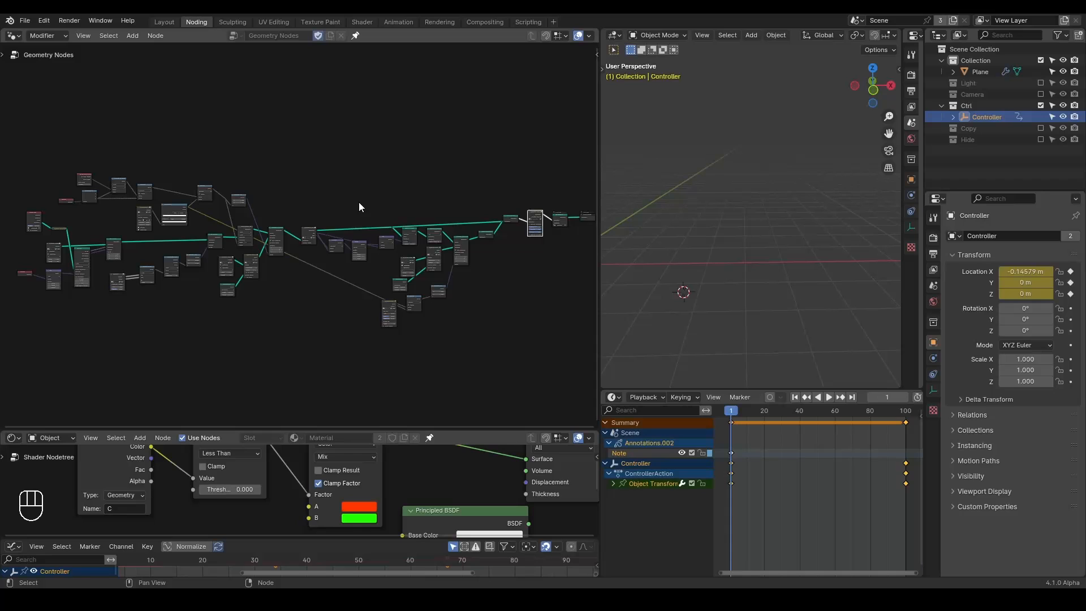
key(shift+l)
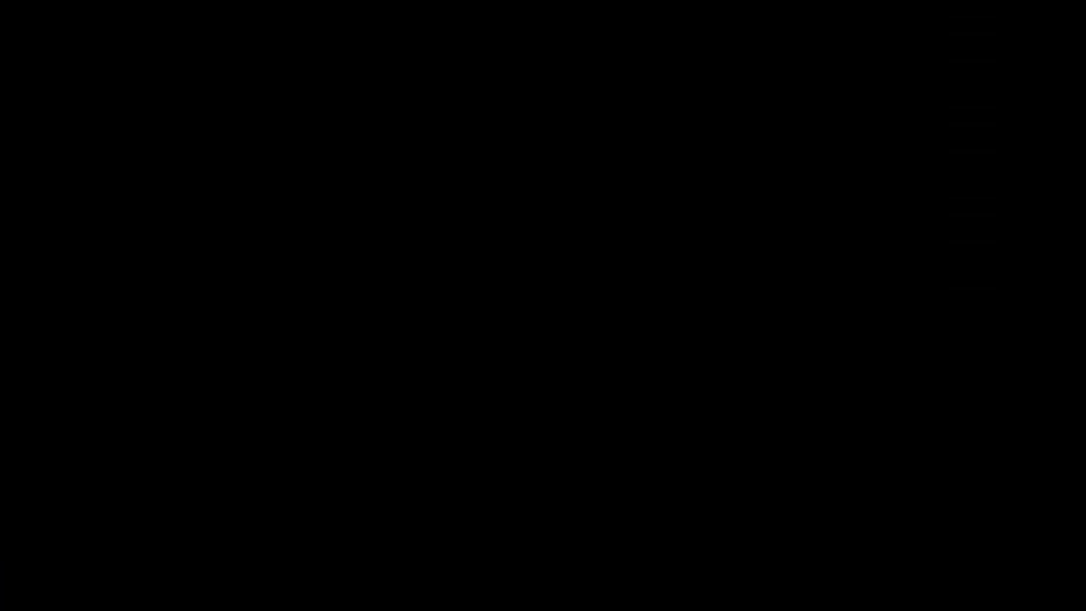